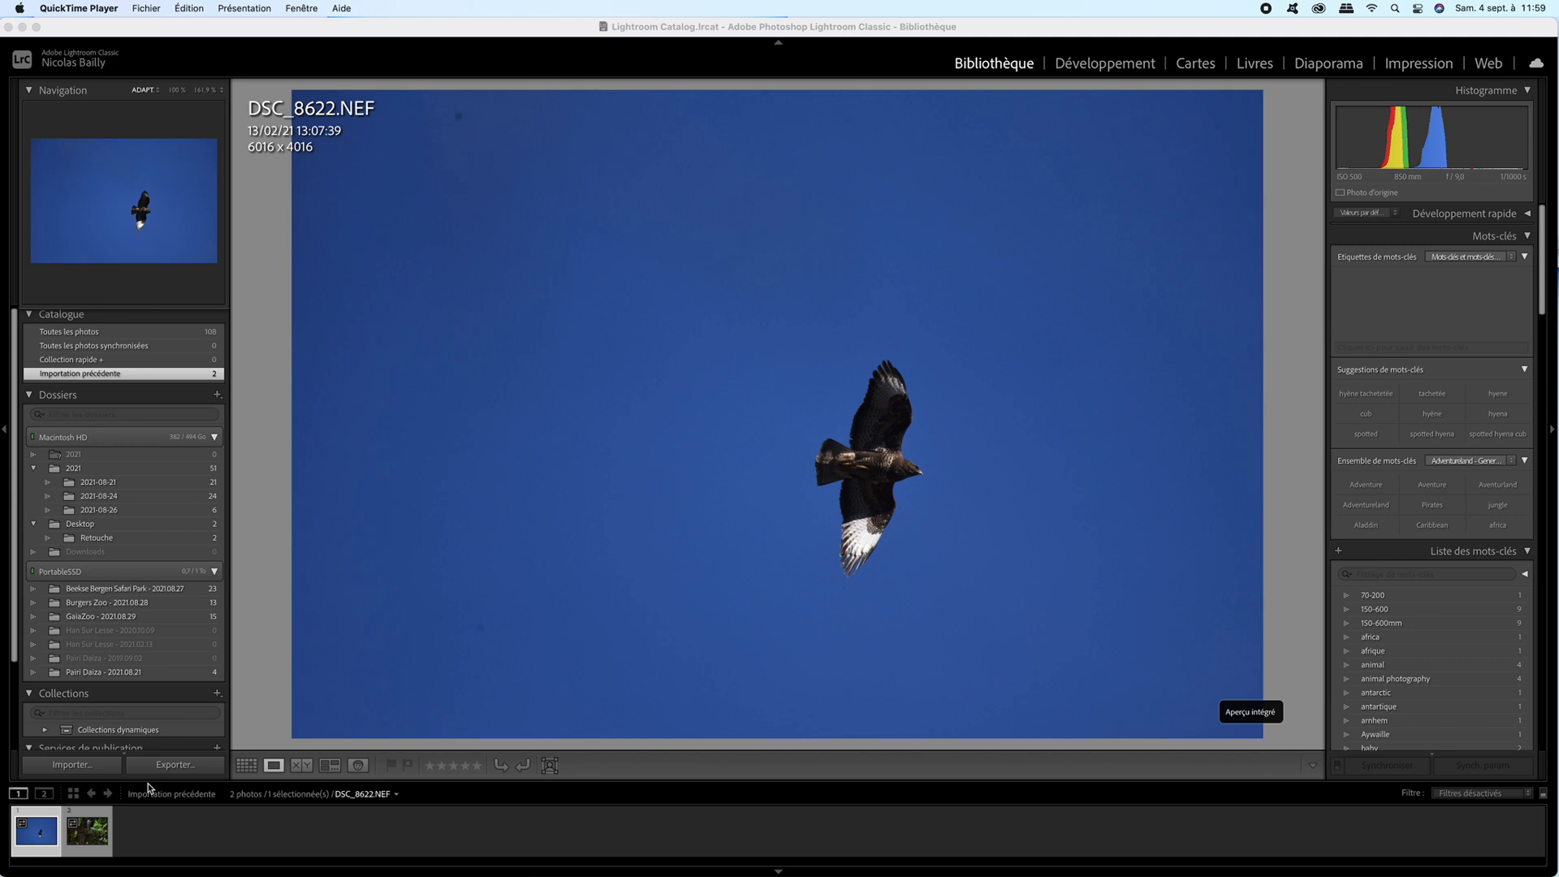
Show the exposure and lens information over DSC_8622.NEF, inspect the flying bird up close, and view the waterfall photo DSC_2077.NEF
{"action": "left_click", "coordinate": [61, 806]}
{"action": "key", "text": "i"}
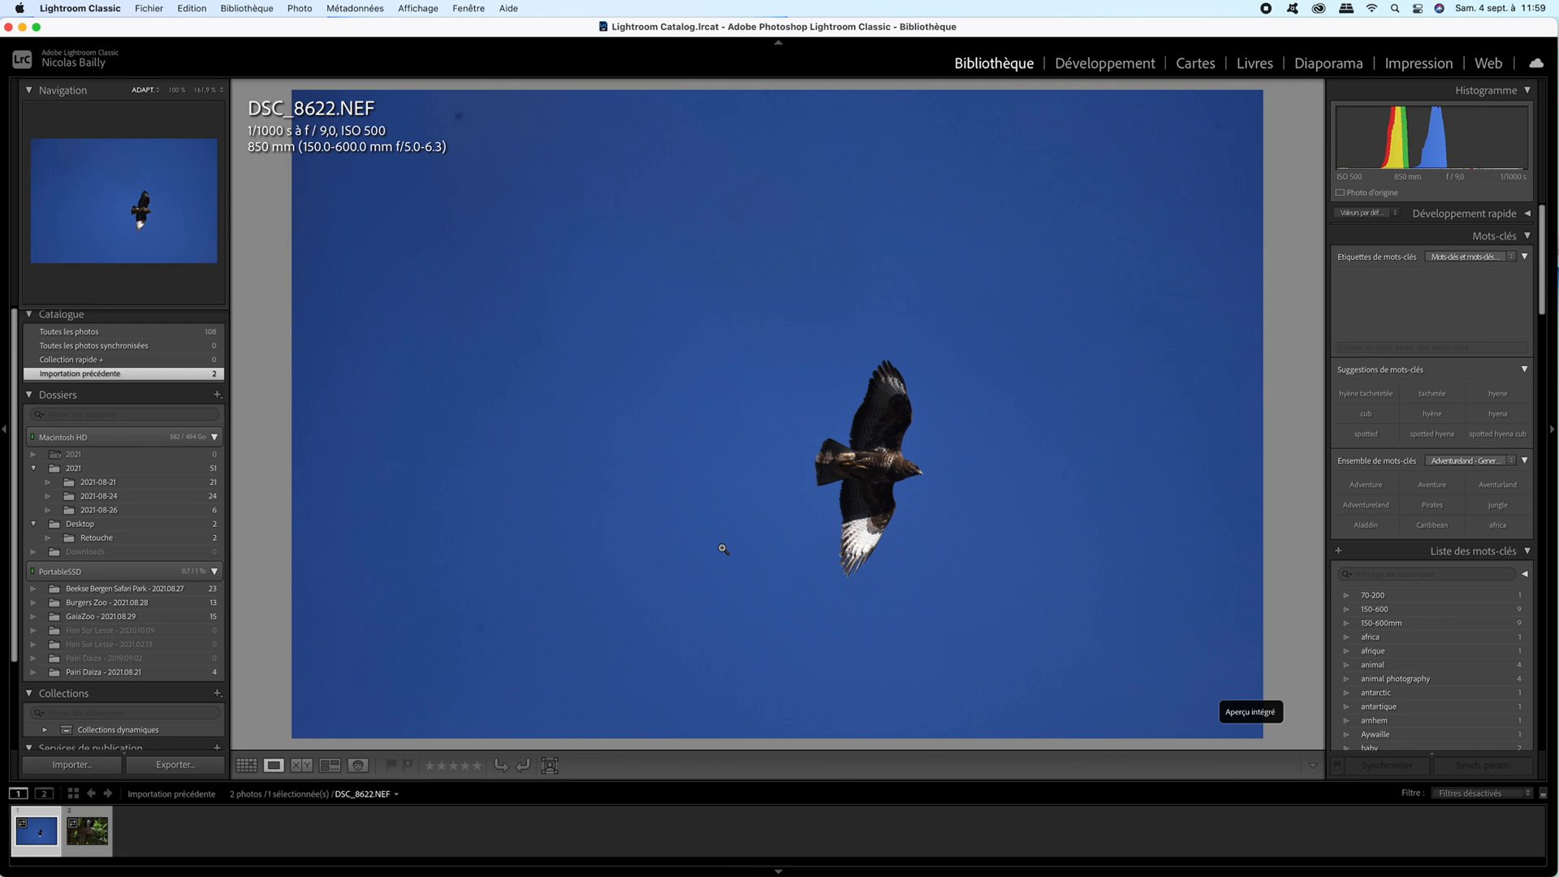
{"action": "left_click", "coordinate": [906, 470]}
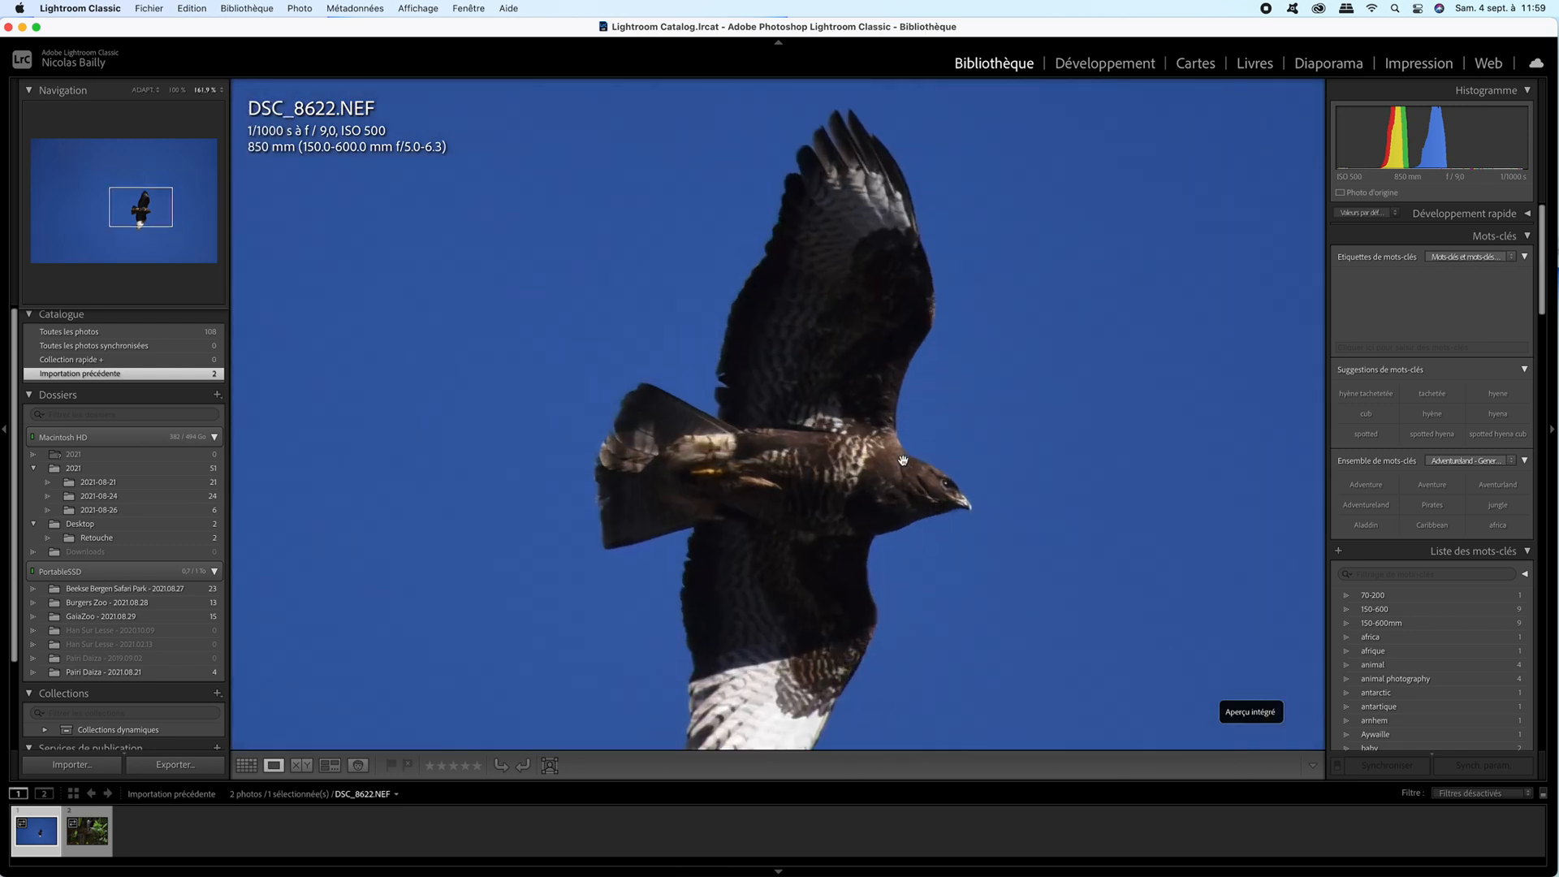
{"action": "left_click_drag", "start_coordinate": [857, 519], "coordinate": [866, 438]}
{"action": "left_click", "coordinate": [867, 440]}
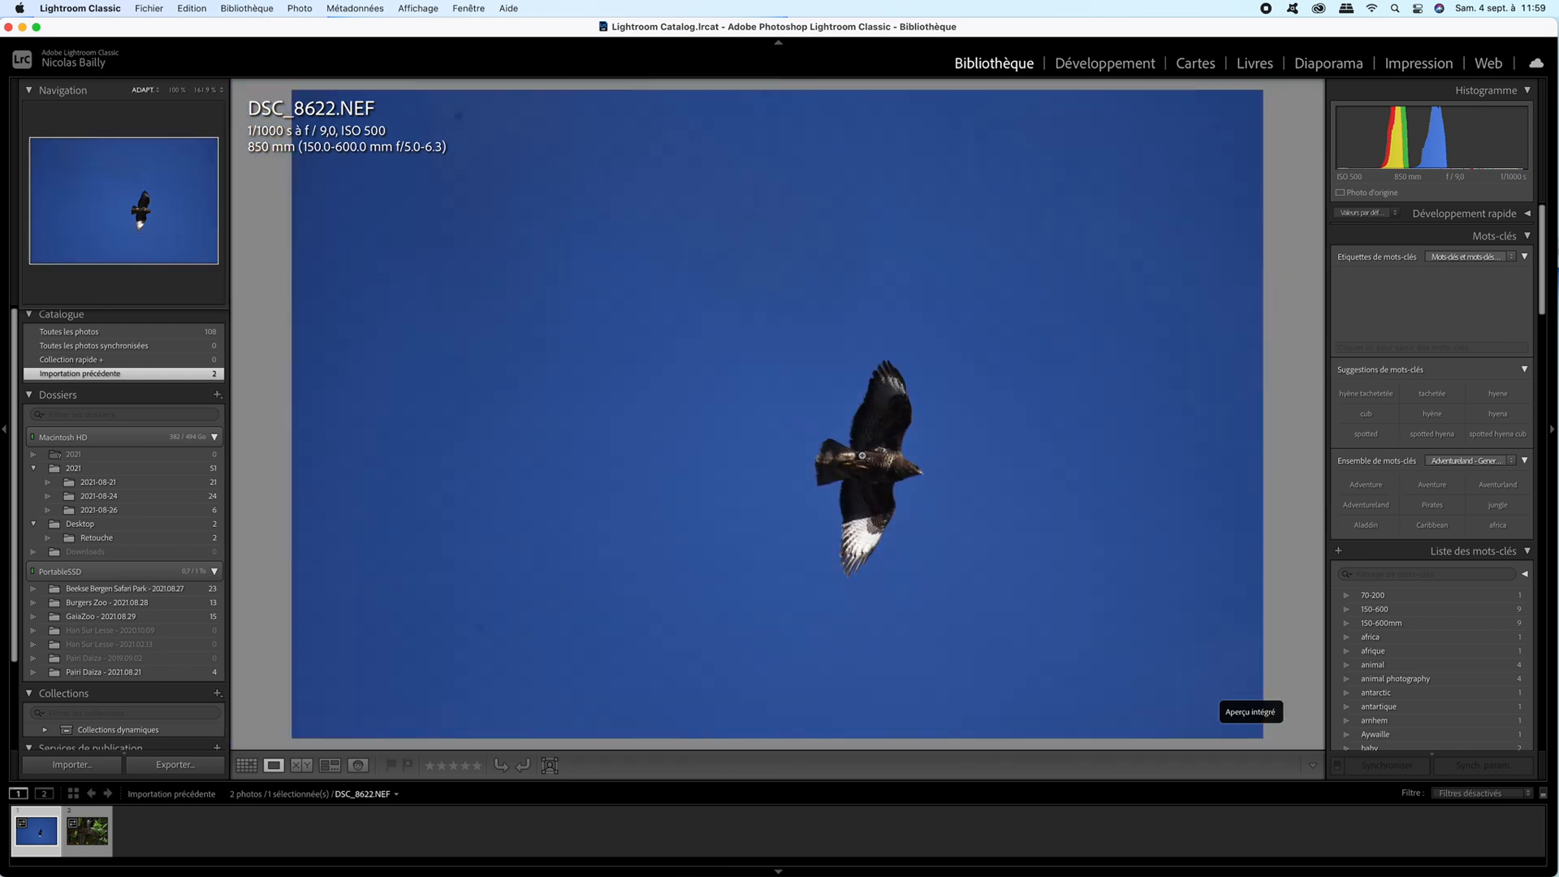
{"action": "left_click", "coordinate": [38, 812]}
{"action": "left_click", "coordinate": [86, 815]}
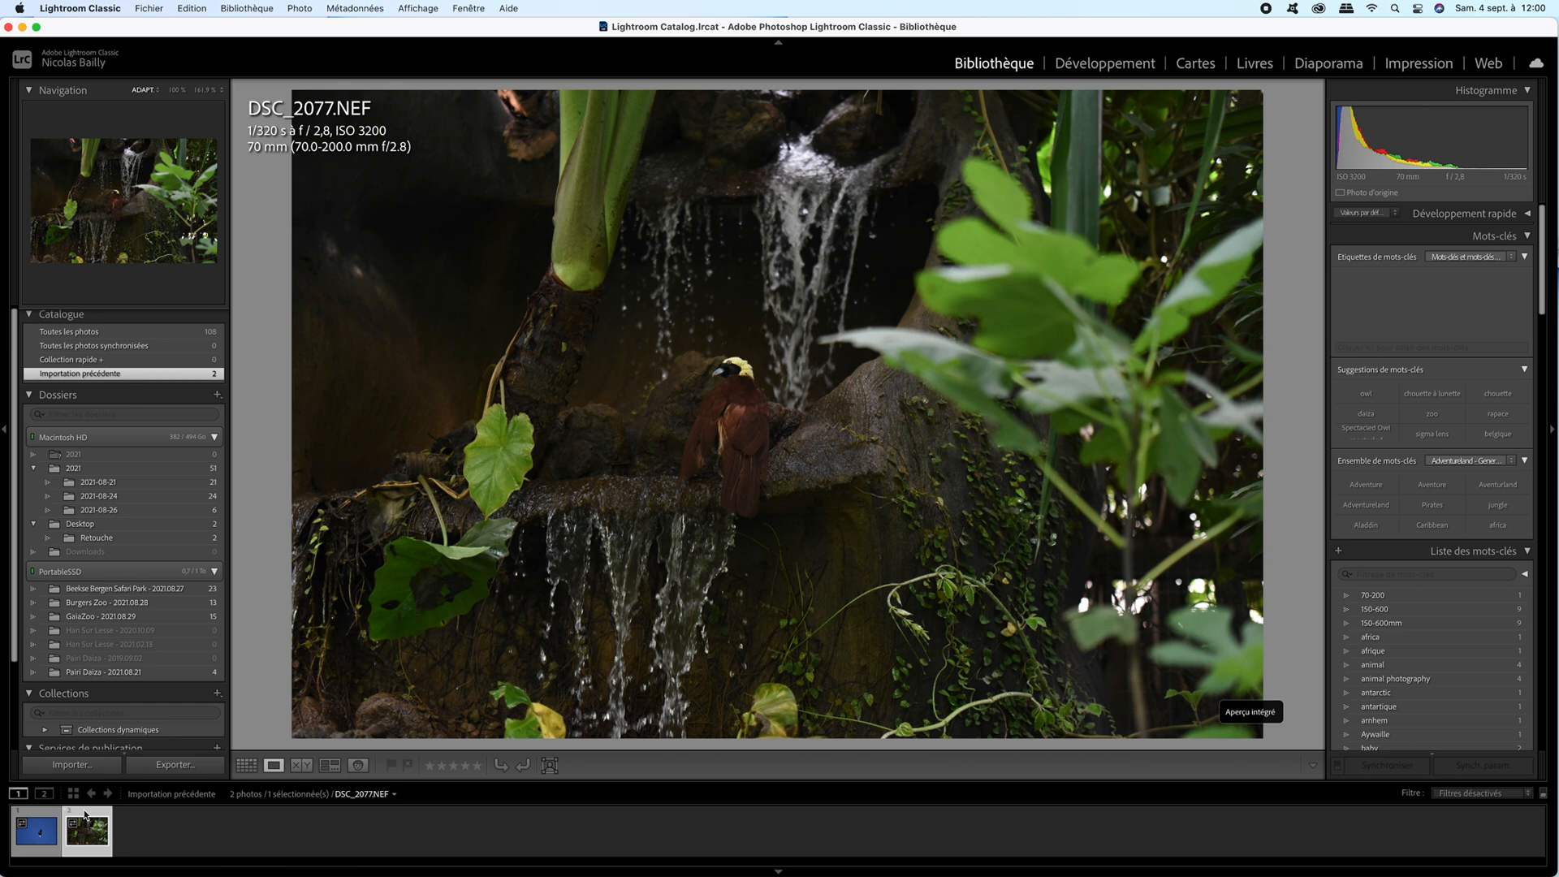
Create a virtual copy of the flying bird photo DSC_8622.NEF
{"action": "left_click", "coordinate": [47, 814]}
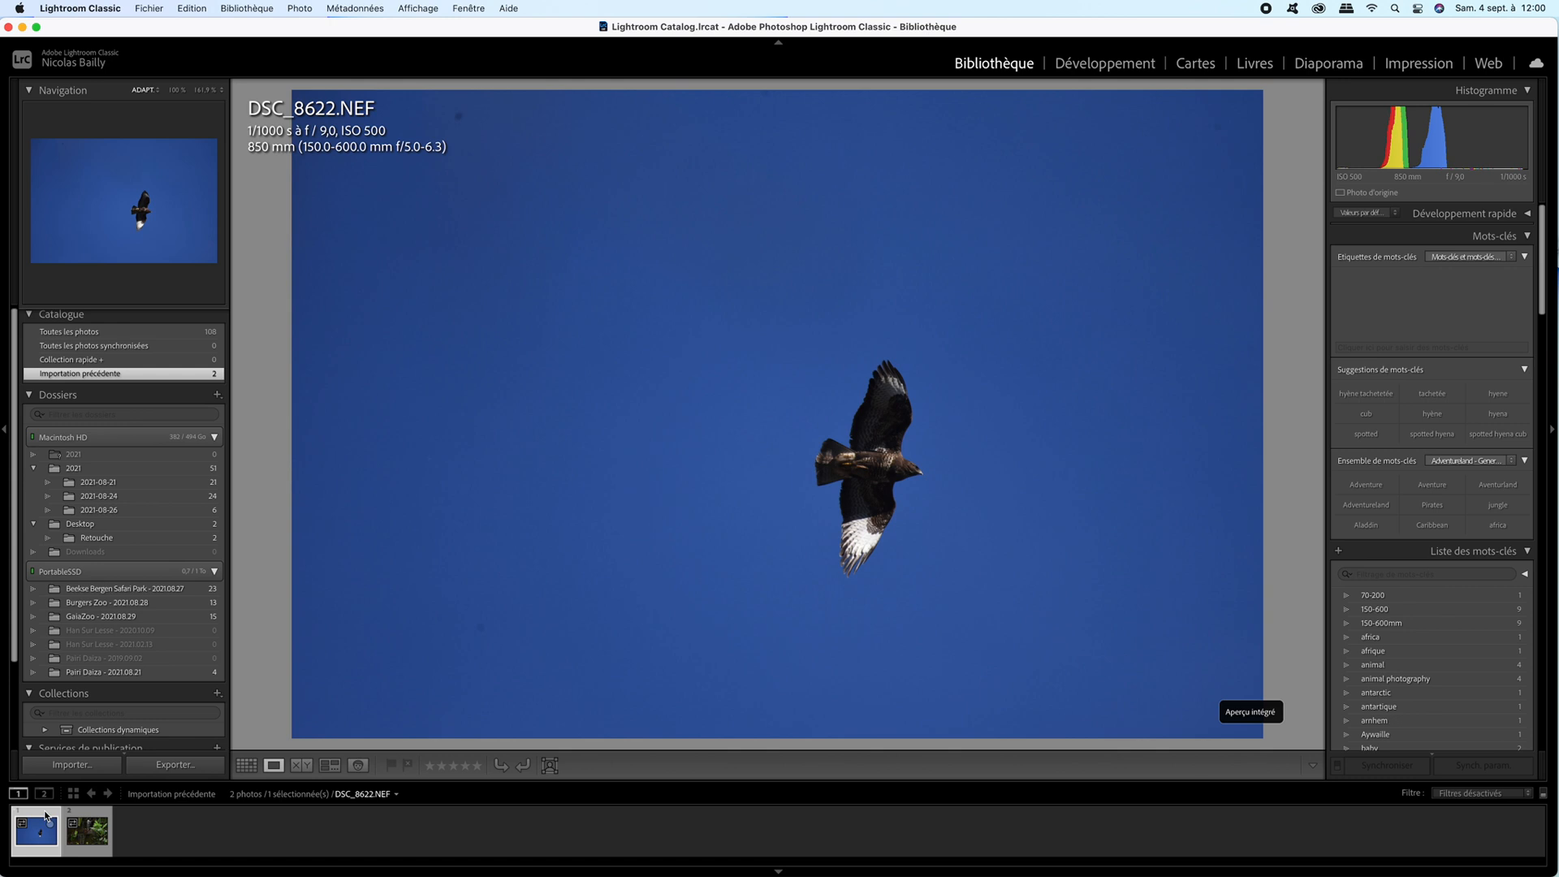
{"action": "right_click", "coordinate": [46, 814]}
{"action": "left_click", "coordinate": [125, 686]}
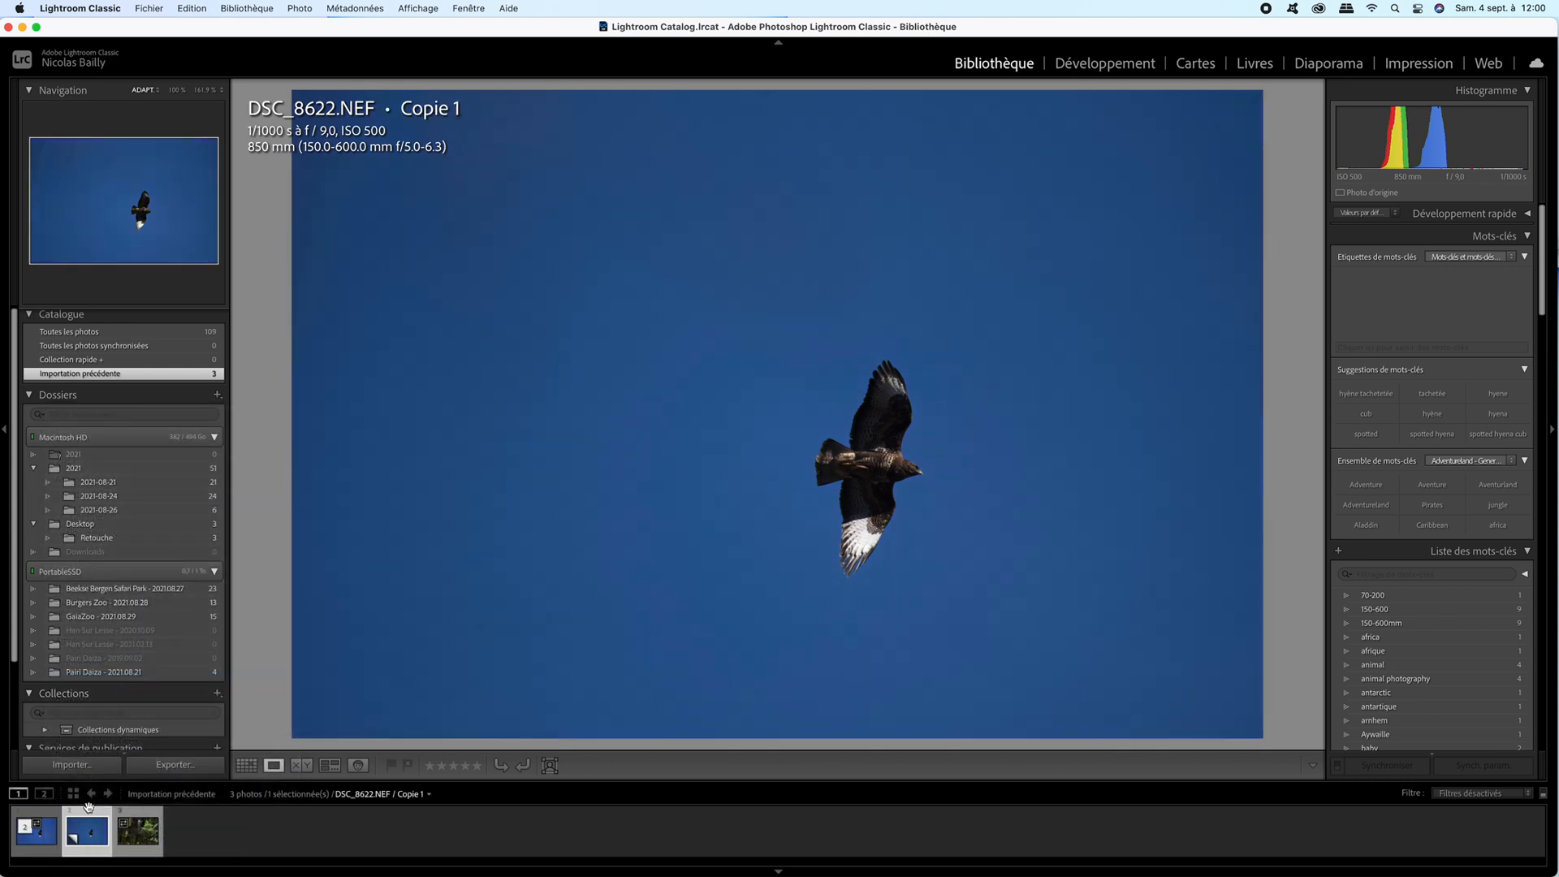
Remove chromatic aberration and enable the lens profile correction on the virtual copy in the Develop module, checking the bird up close
{"action": "left_click", "coordinate": [1128, 67]}
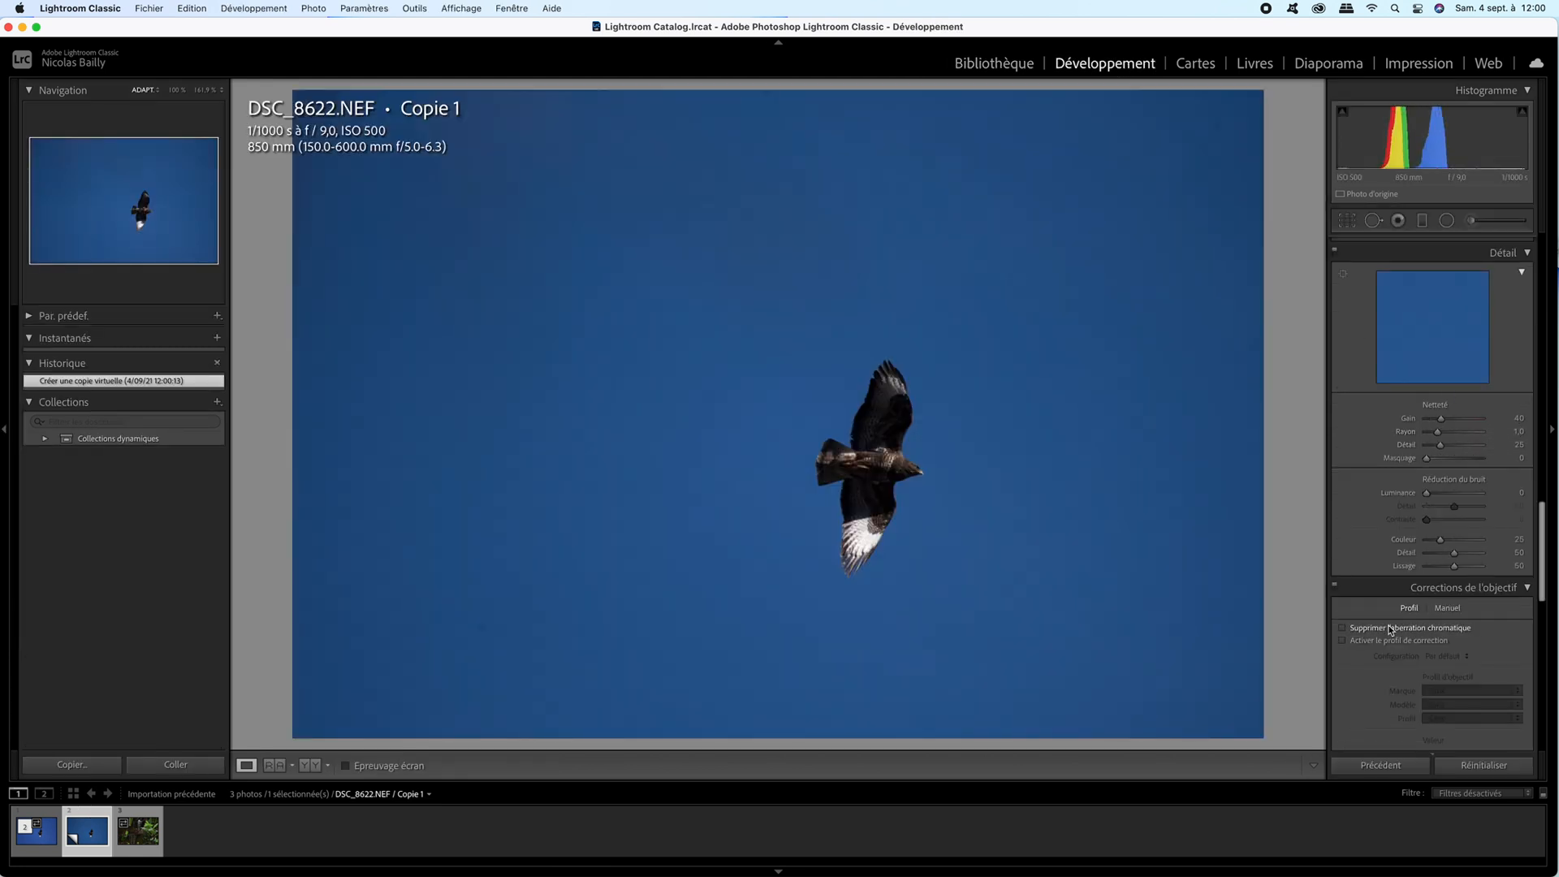
{"action": "left_click", "coordinate": [1384, 629]}
{"action": "left_click", "coordinate": [1377, 641]}
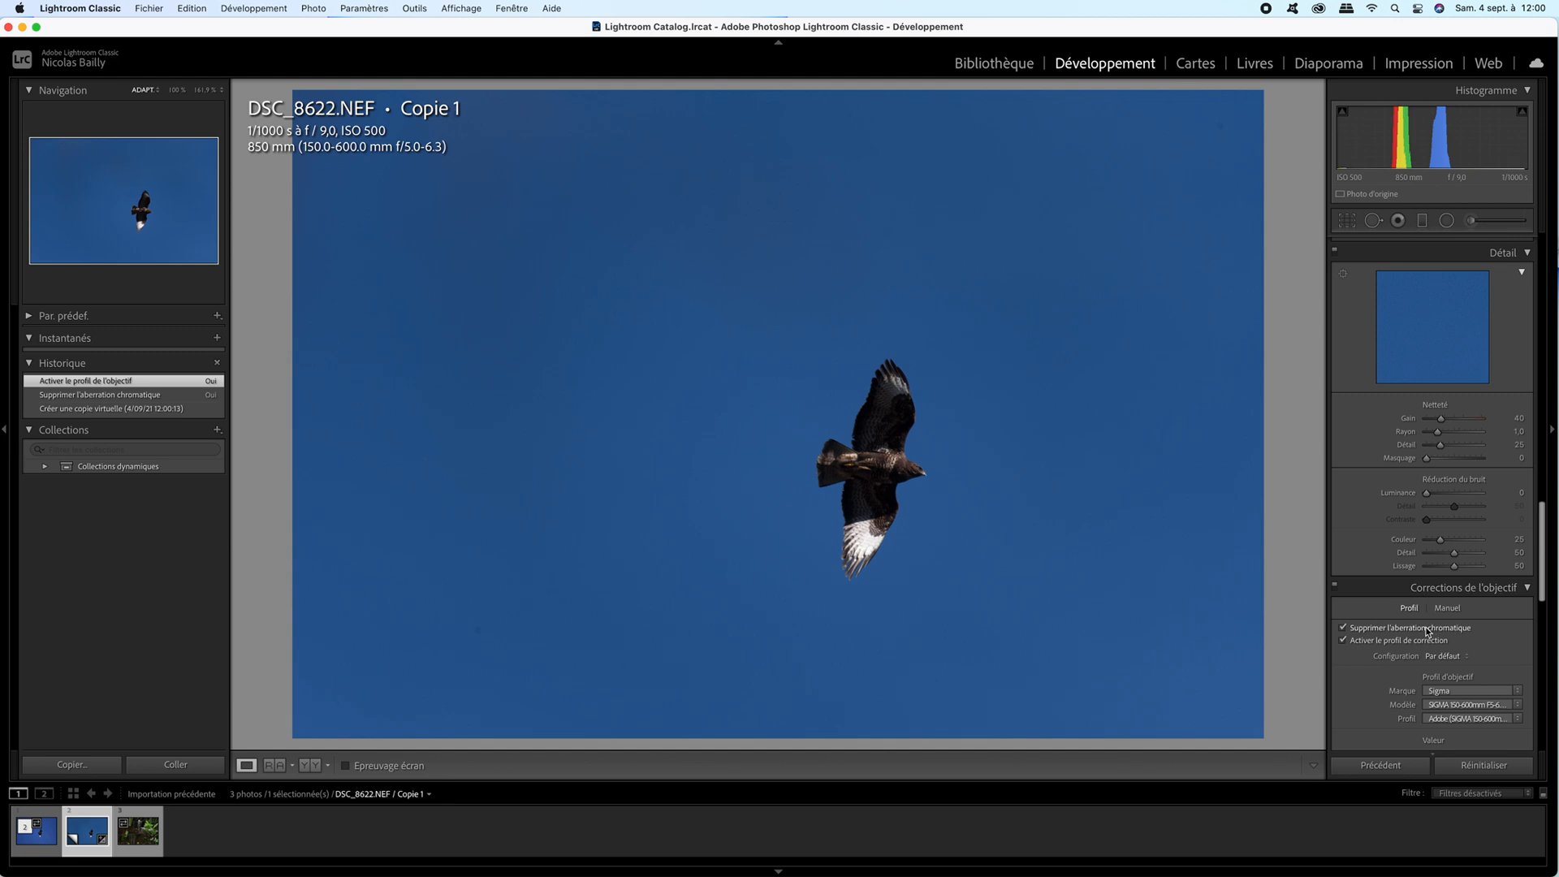
{"action": "left_click", "coordinate": [933, 442]}
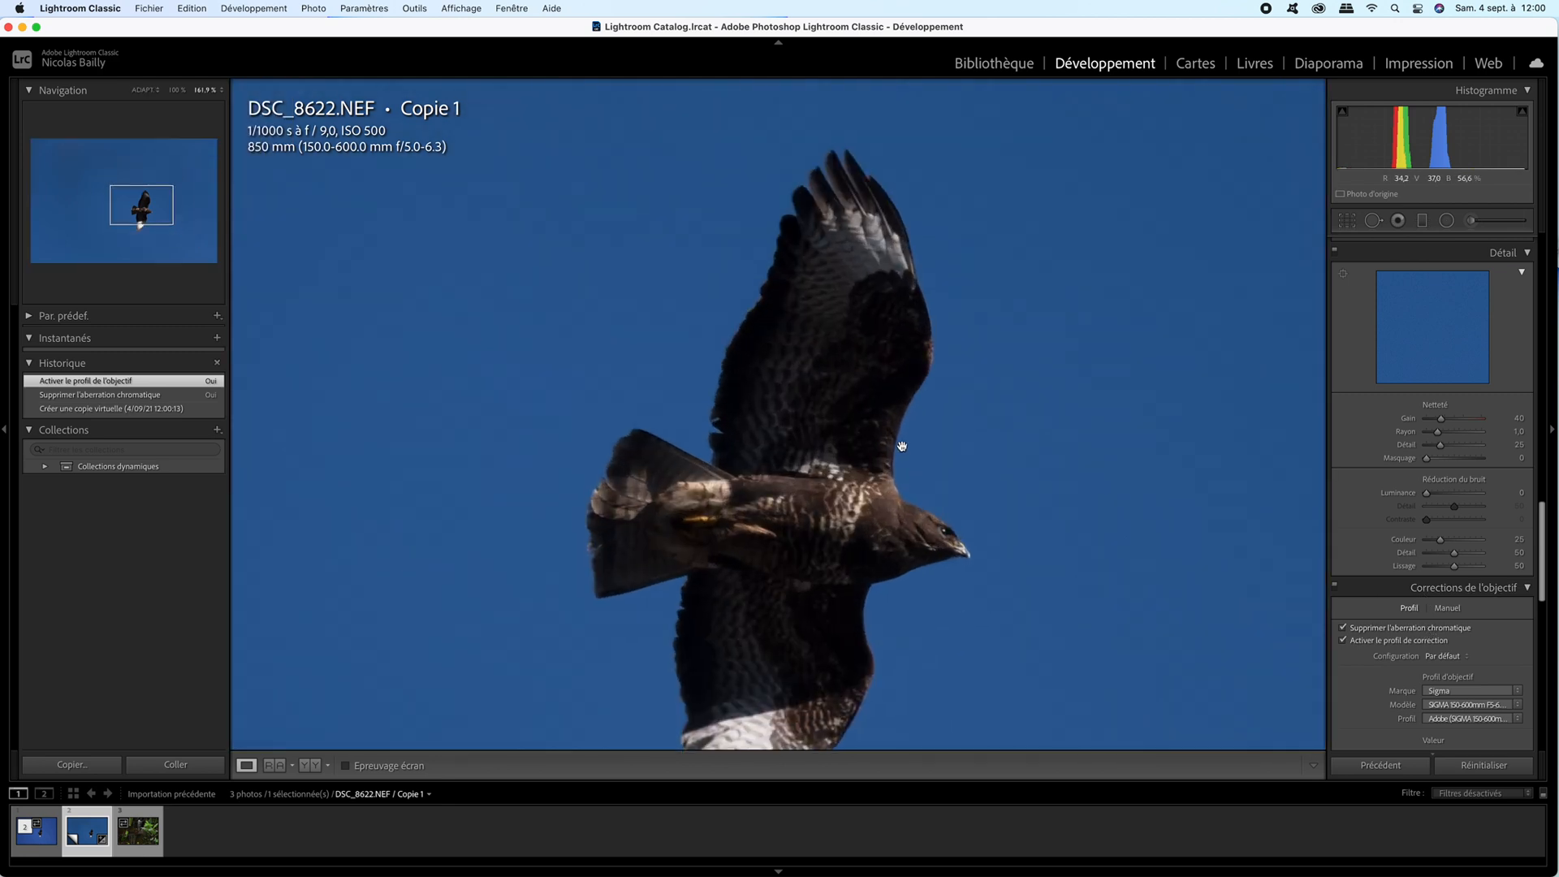
{"action": "left_click", "coordinate": [902, 444]}
Set the copy's Exposure to +0,60, Highlights to -40, Shadows to +44, Whites to +21 and Blacks to -22
{"action": "scroll", "coordinate": [1390, 472], "scroll_direction": "up", "scroll_amount": 10}
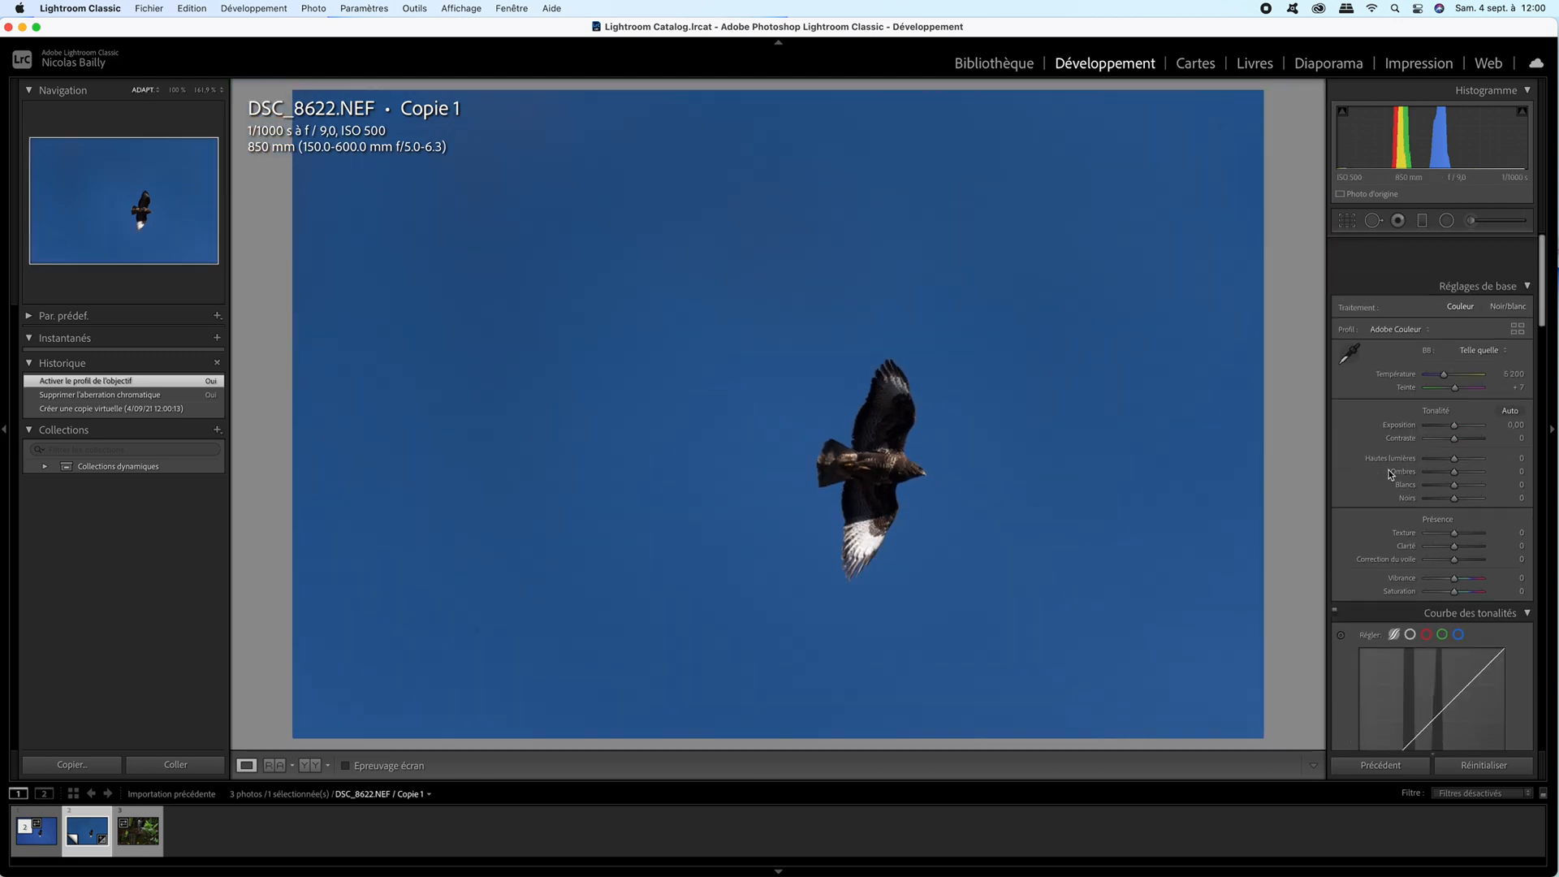
{"action": "mouse_move", "coordinate": [1454, 385]}
{"action": "left_mouse_down"}
{"action": "mouse_move", "coordinate": [1441, 419]}
{"action": "mouse_move", "coordinate": [1466, 431]}
{"action": "mouse_move", "coordinate": [1446, 460]}
{"action": "mouse_move", "coordinate": [1461, 450]}
{"action": "mouse_move", "coordinate": [1455, 386]}
{"action": "left_mouse_up"}
Crop the virtual copy tightly around the bird at the original aspect ratio, leaving more sky in front of its head
{"action": "left_click", "coordinate": [1346, 220]}
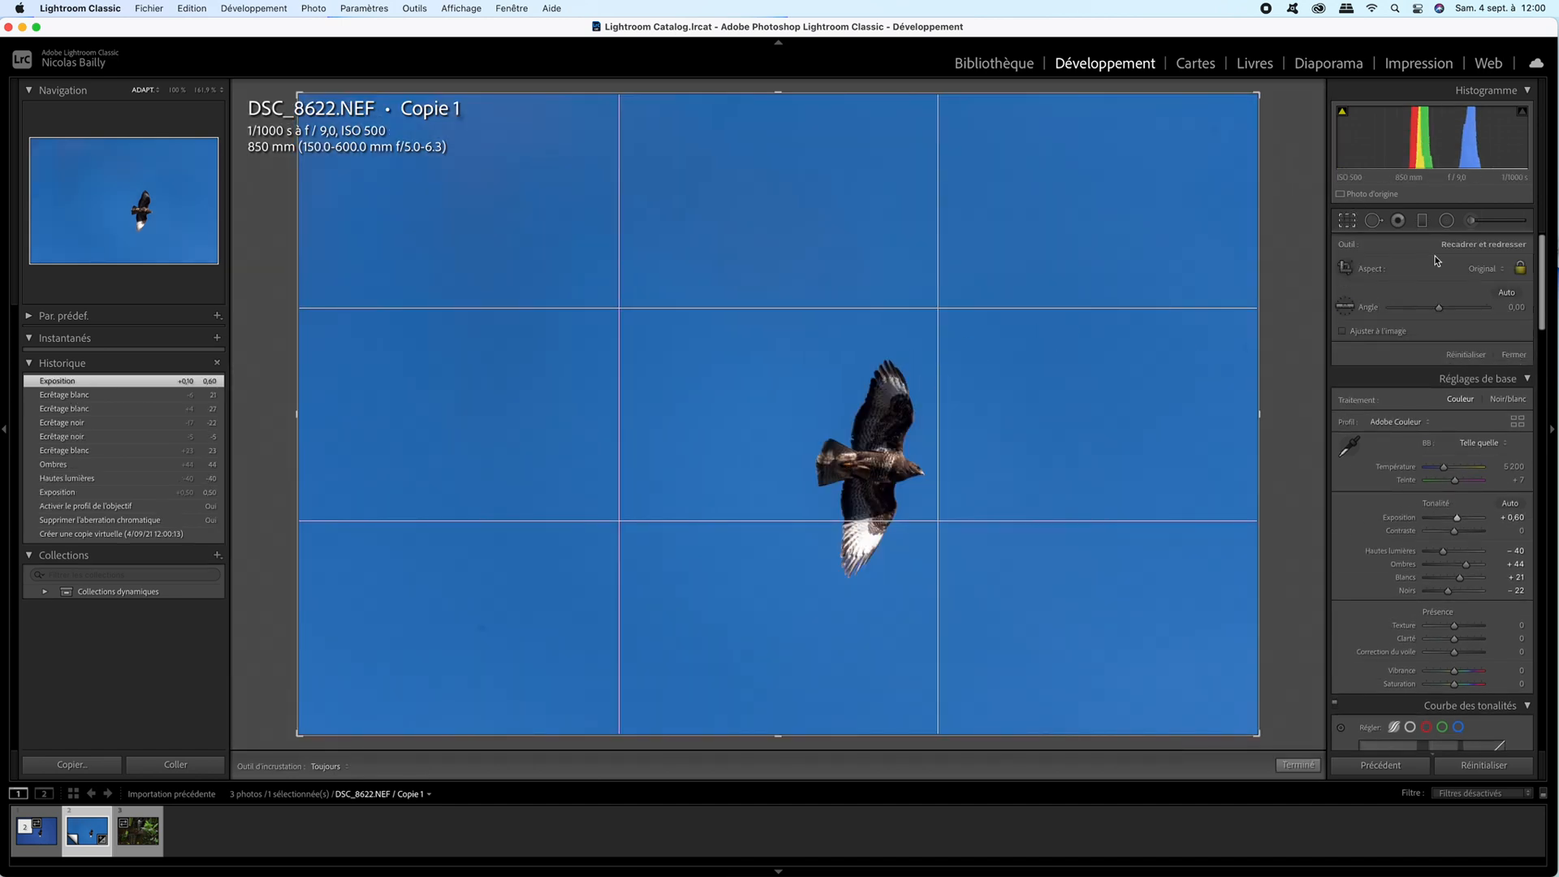
{"action": "left_click_drag", "start_coordinate": [298, 95], "coordinate": [414, 186]}
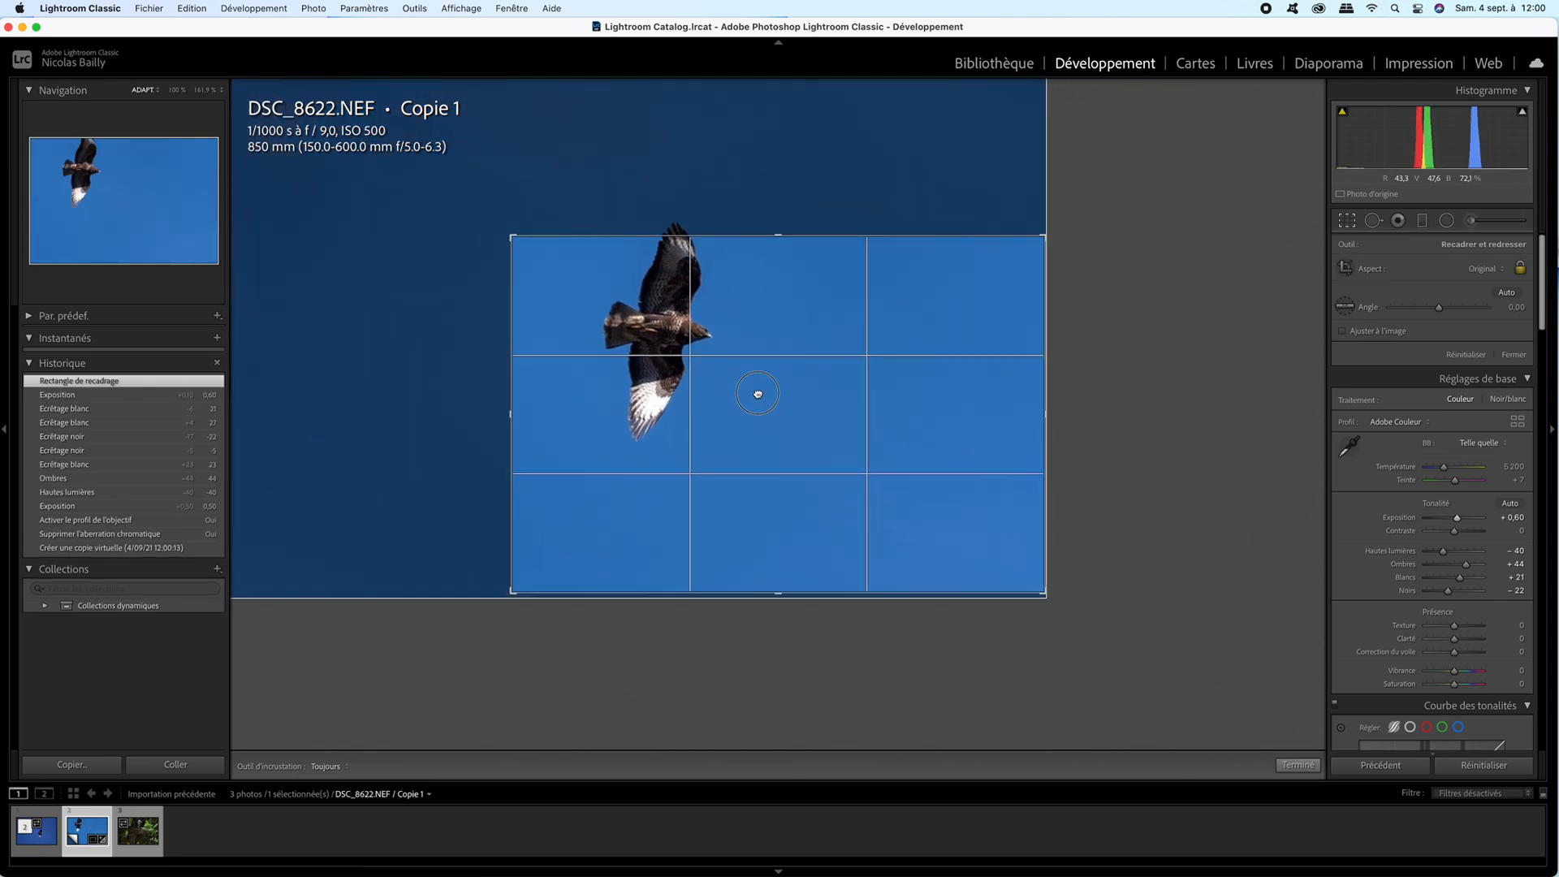
{"action": "left_click_drag", "start_coordinate": [757, 394], "coordinate": [785, 461]}
{"action": "left_click_drag", "start_coordinate": [512, 235], "coordinate": [542, 265]}
{"action": "left_click_drag", "start_coordinate": [734, 411], "coordinate": [829, 476]}
{"action": "left_click_drag", "start_coordinate": [565, 272], "coordinate": [577, 280]}
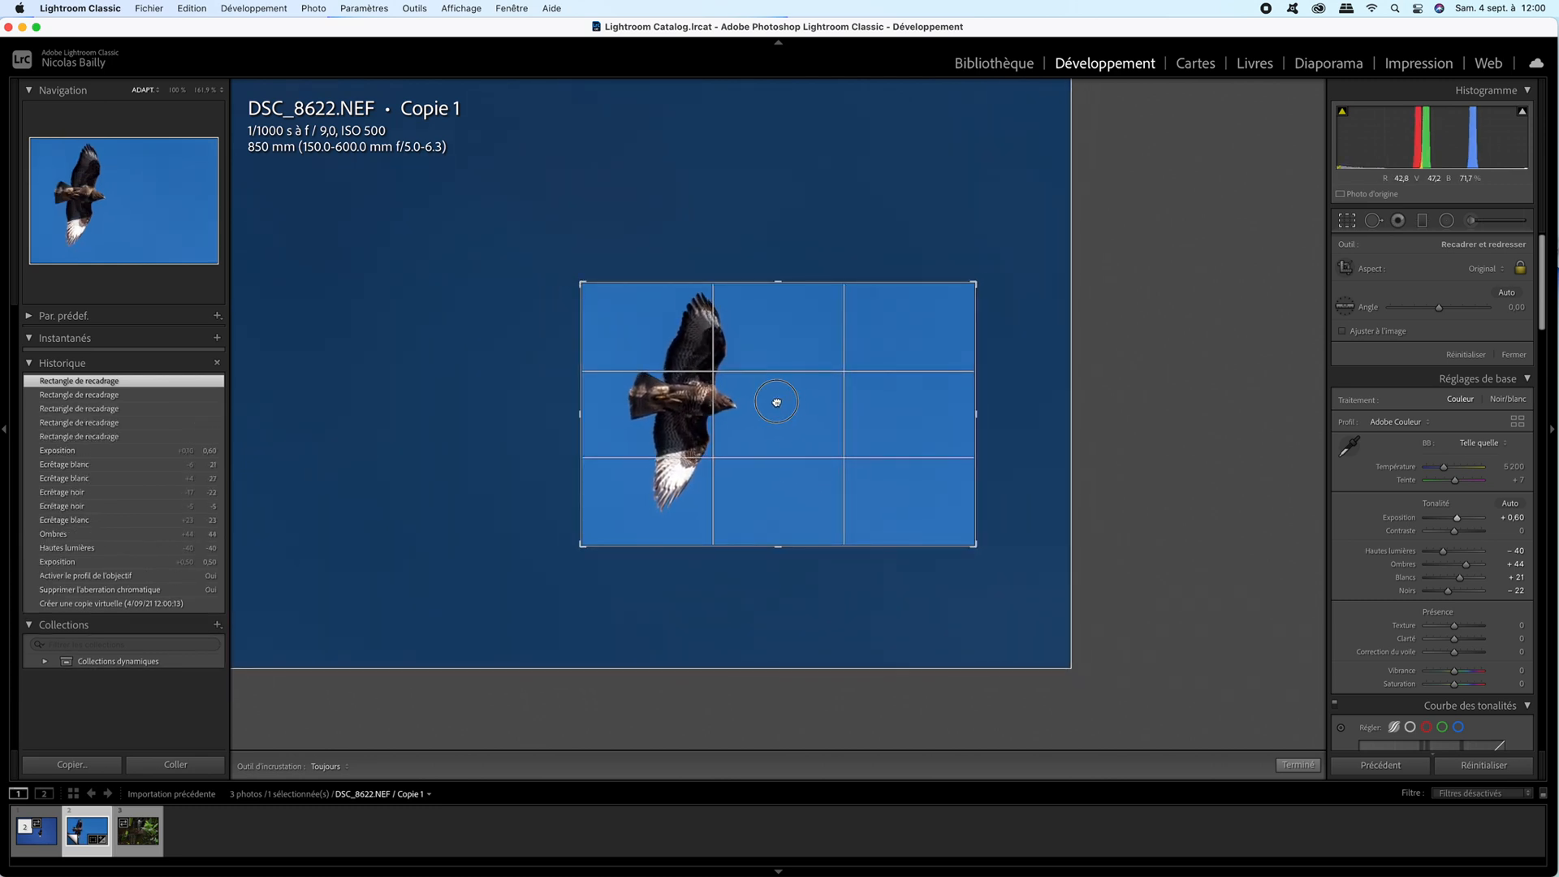
{"action": "left_click_drag", "start_coordinate": [777, 403], "coordinate": [818, 412]}
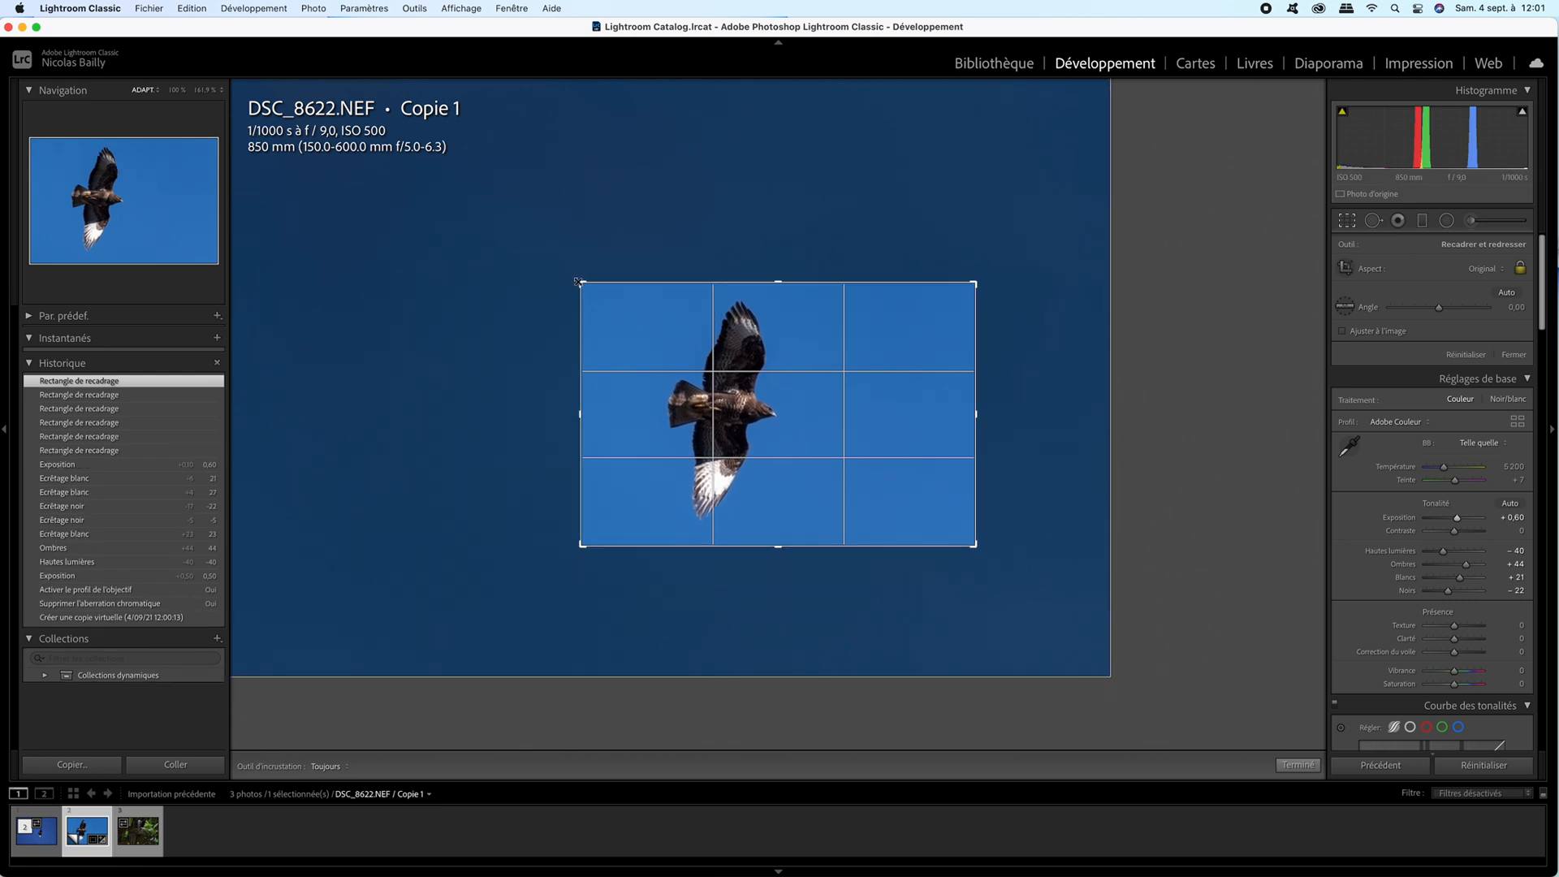
{"action": "left_click_drag", "start_coordinate": [578, 281], "coordinate": [592, 291]}
{"action": "mouse_move", "coordinate": [777, 410]}
{"action": "left_mouse_down"}
{"action": "mouse_move", "coordinate": [800, 420]}
{"action": "mouse_move", "coordinate": [788, 412]}
{"action": "left_mouse_up"}
{"action": "left_click", "coordinate": [1347, 221]}
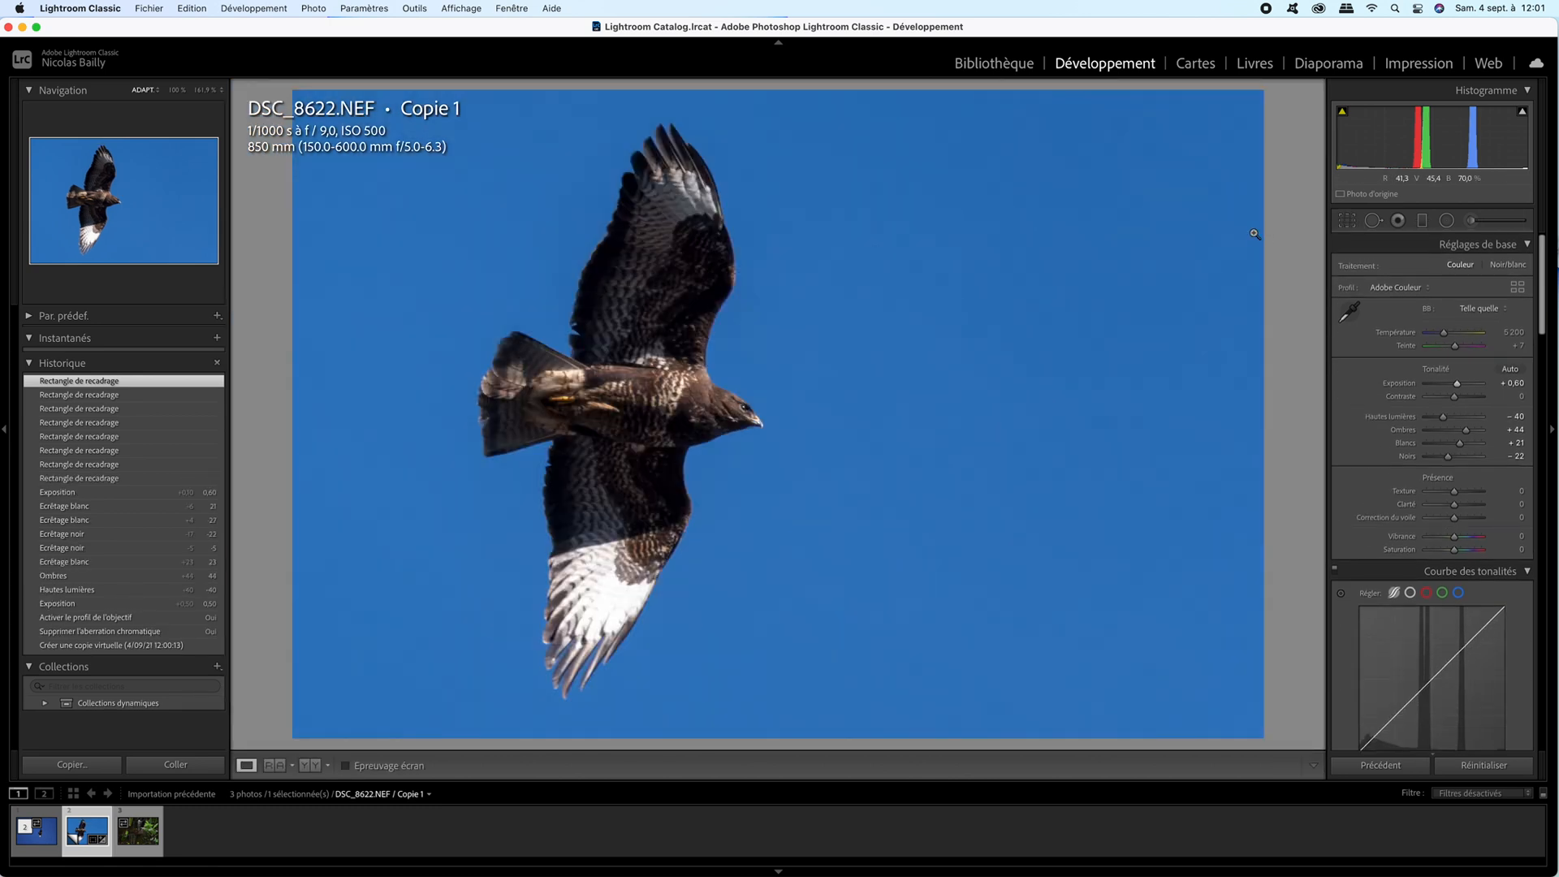
Check the cropped bird up close and open a copy with the Lightroom corrections in Topaz DeNoise AI
{"action": "left_click", "coordinate": [738, 299]}
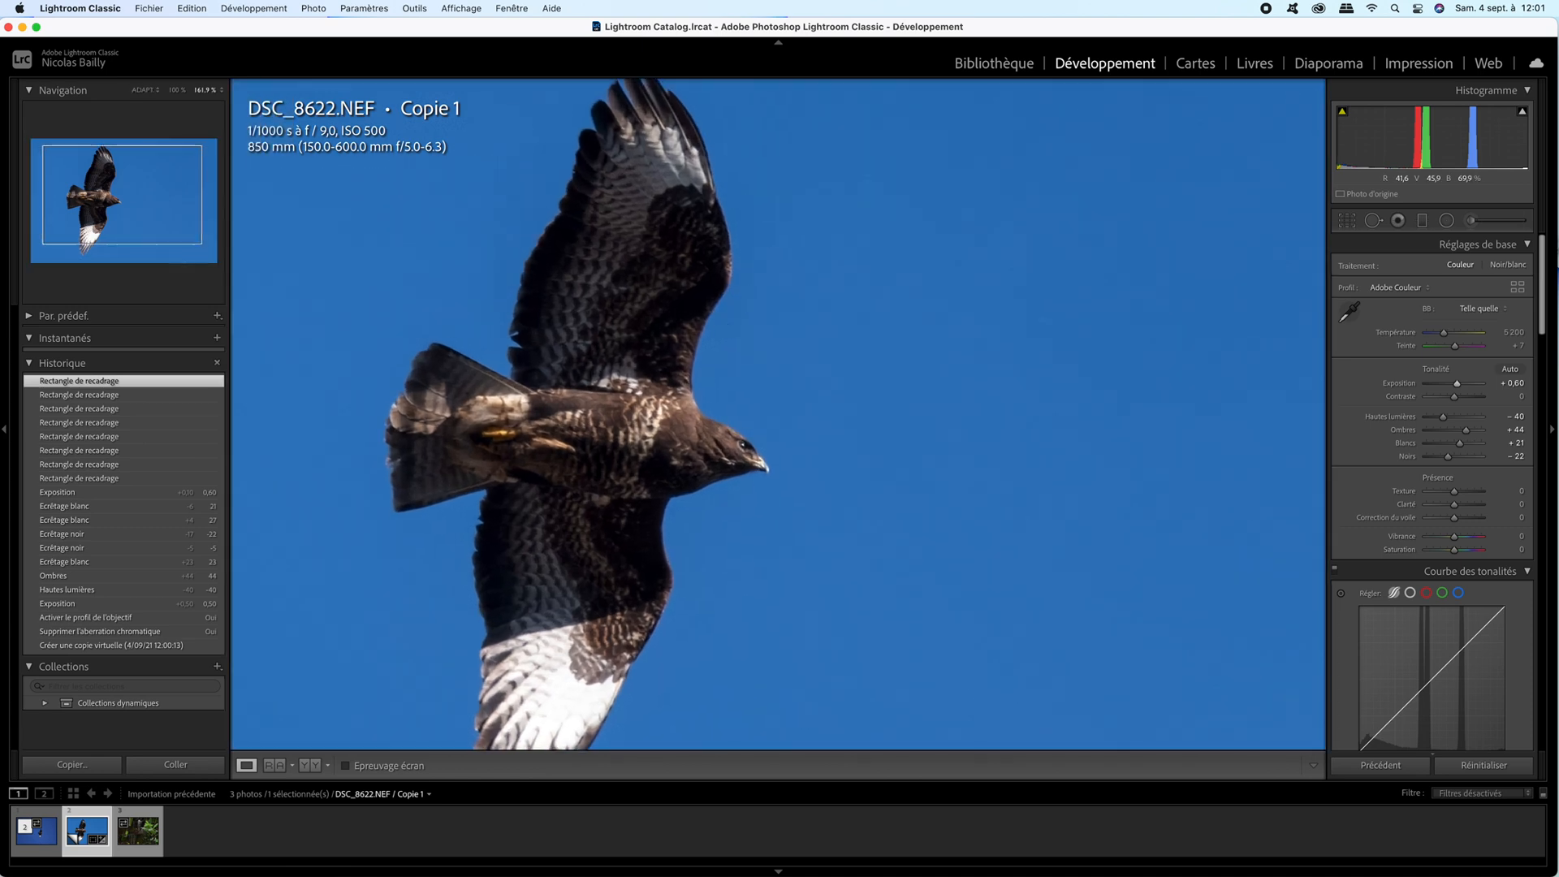
{"action": "left_click", "coordinate": [726, 317]}
{"action": "left_click", "coordinate": [728, 325]}
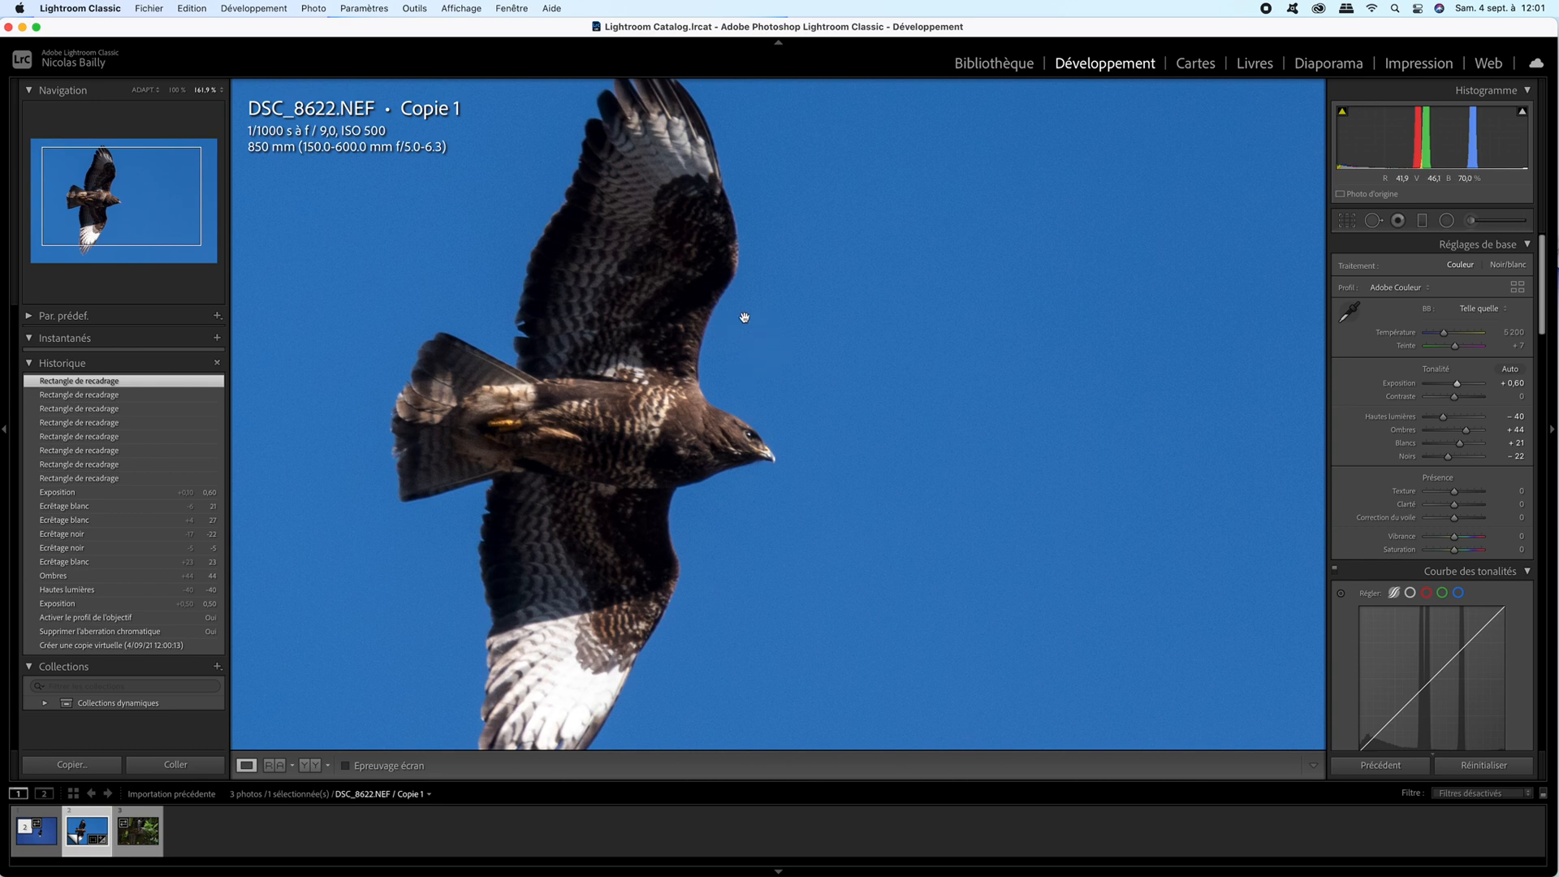
{"action": "left_click", "coordinate": [781, 350]}
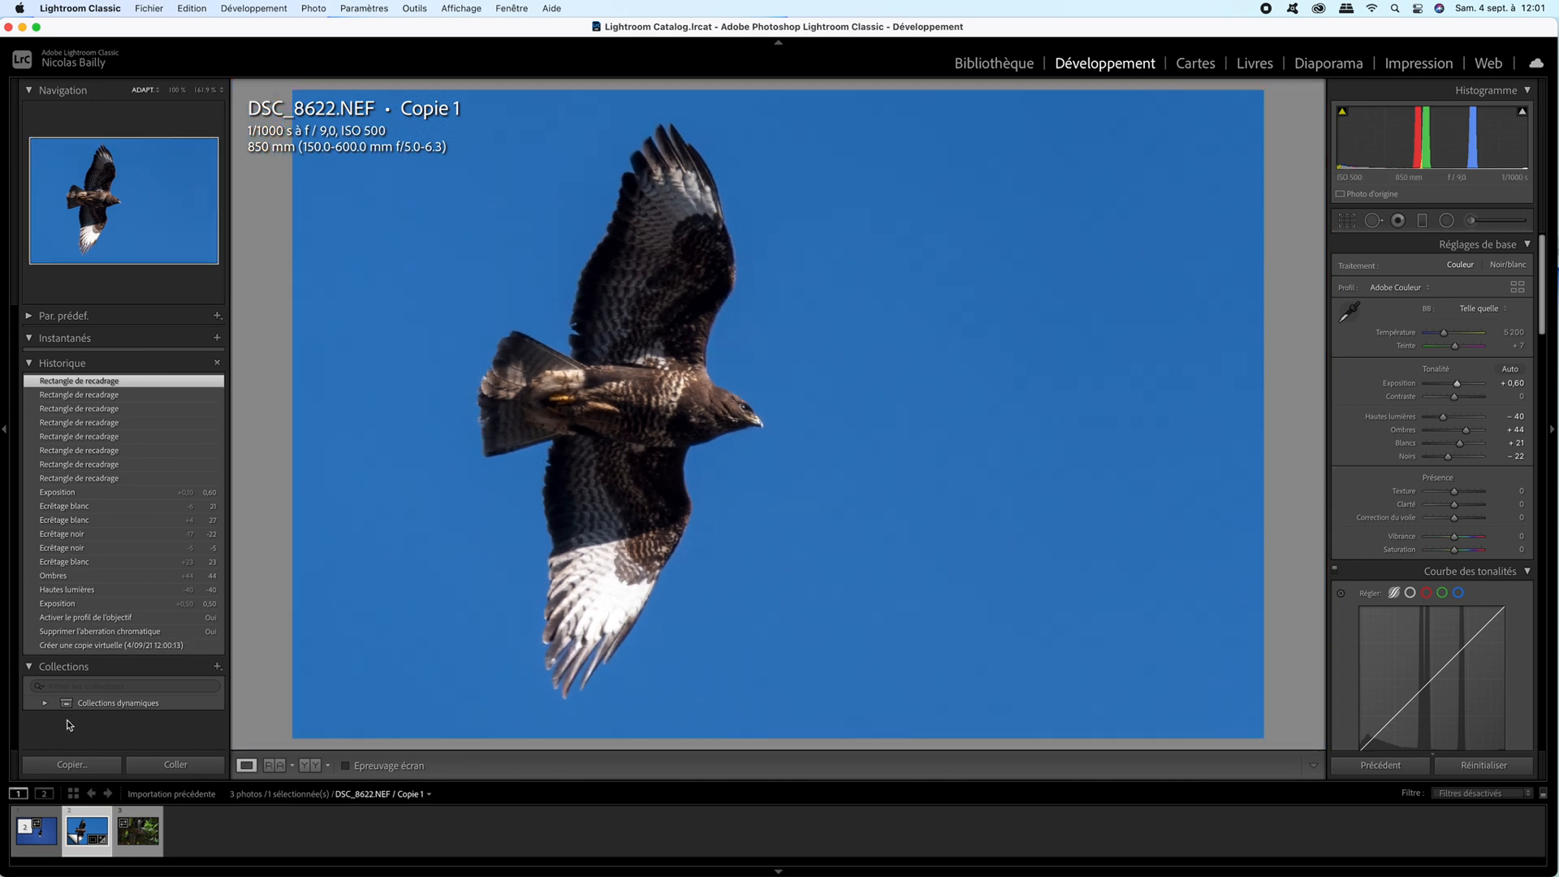
{"action": "right_click", "coordinate": [91, 815]}
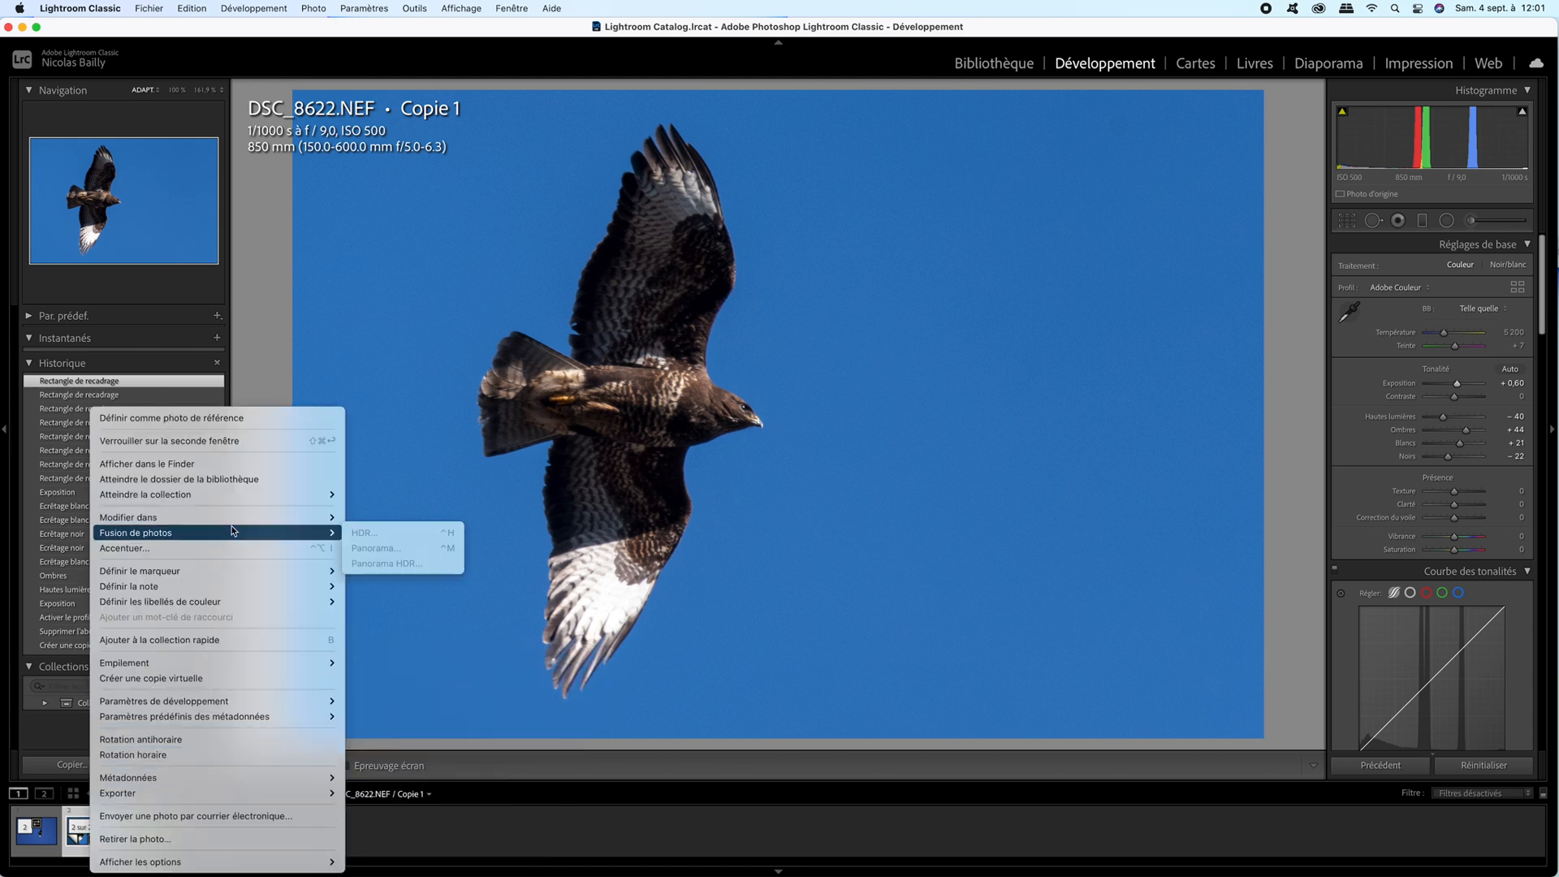
{"action": "mouse_move", "coordinate": [240, 520]}
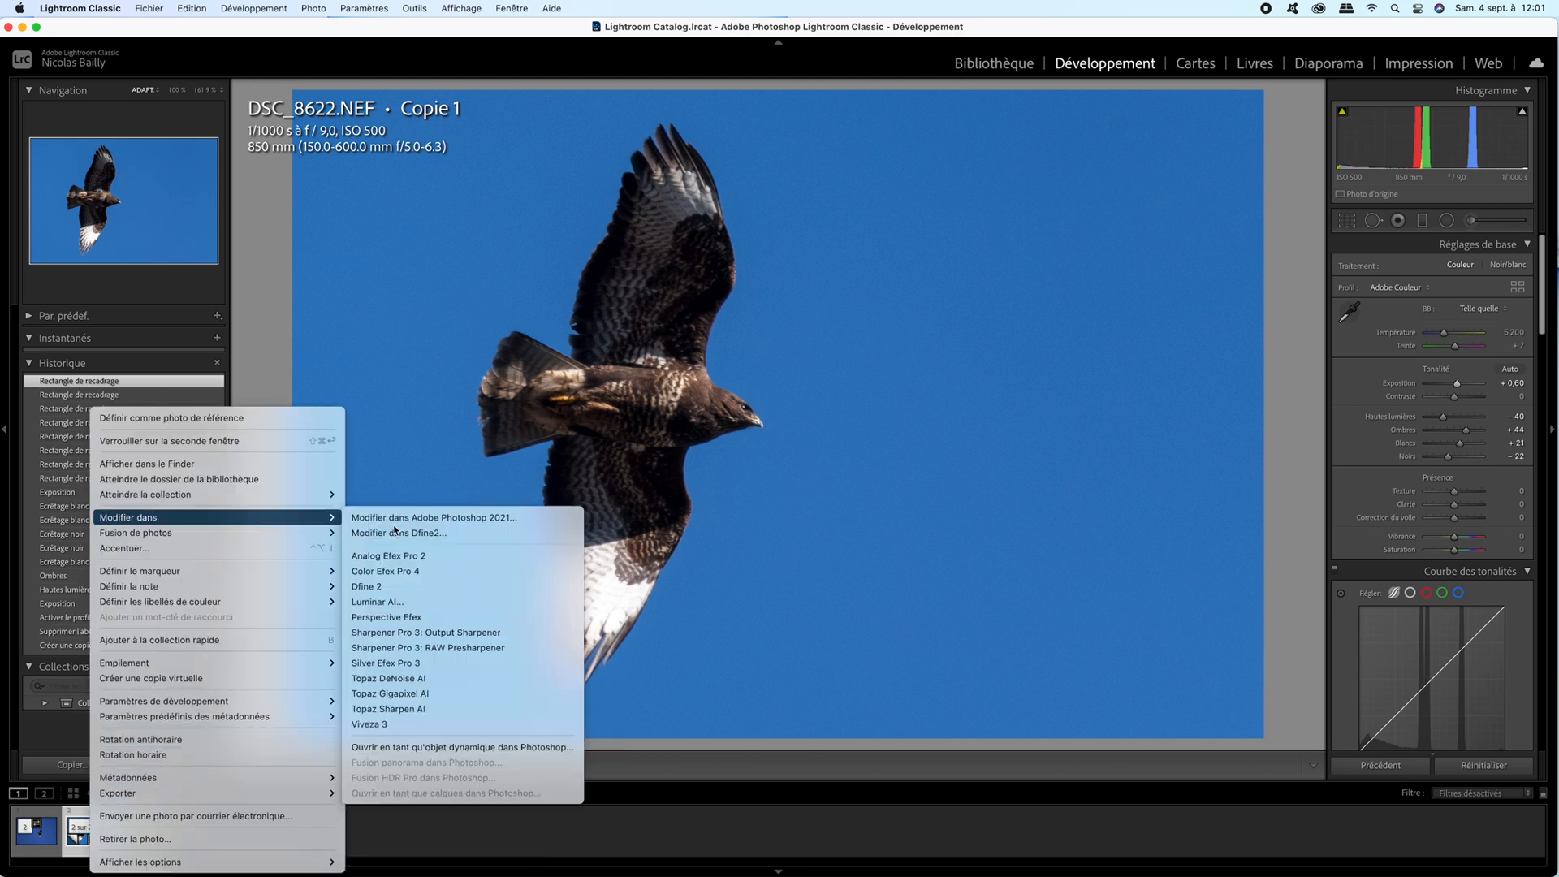
{"action": "left_click", "coordinate": [426, 680]}
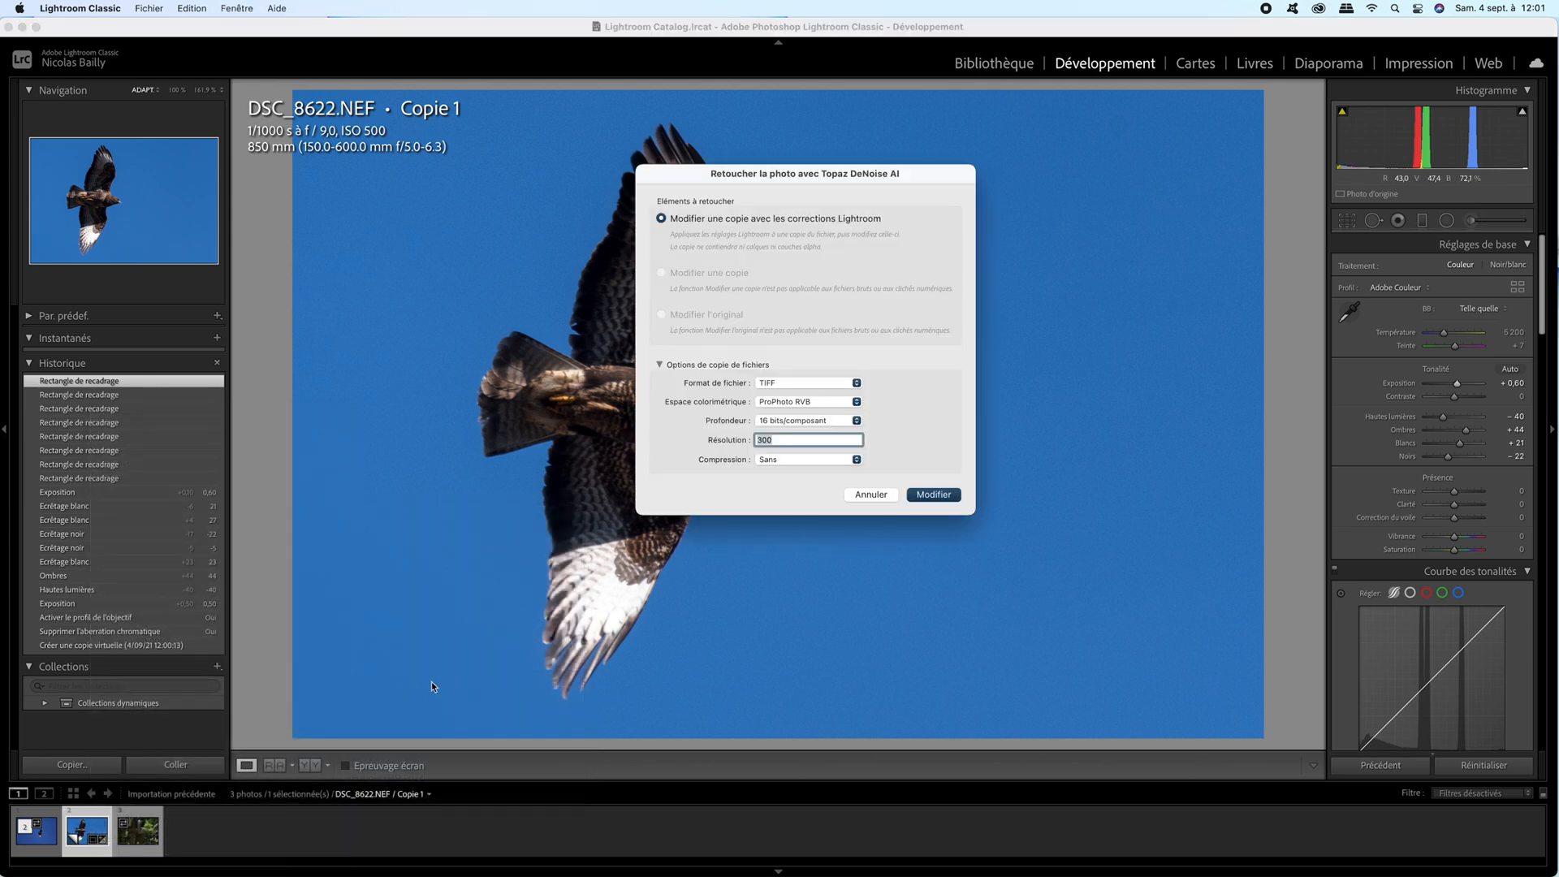
{"action": "left_click", "coordinate": [948, 496]}
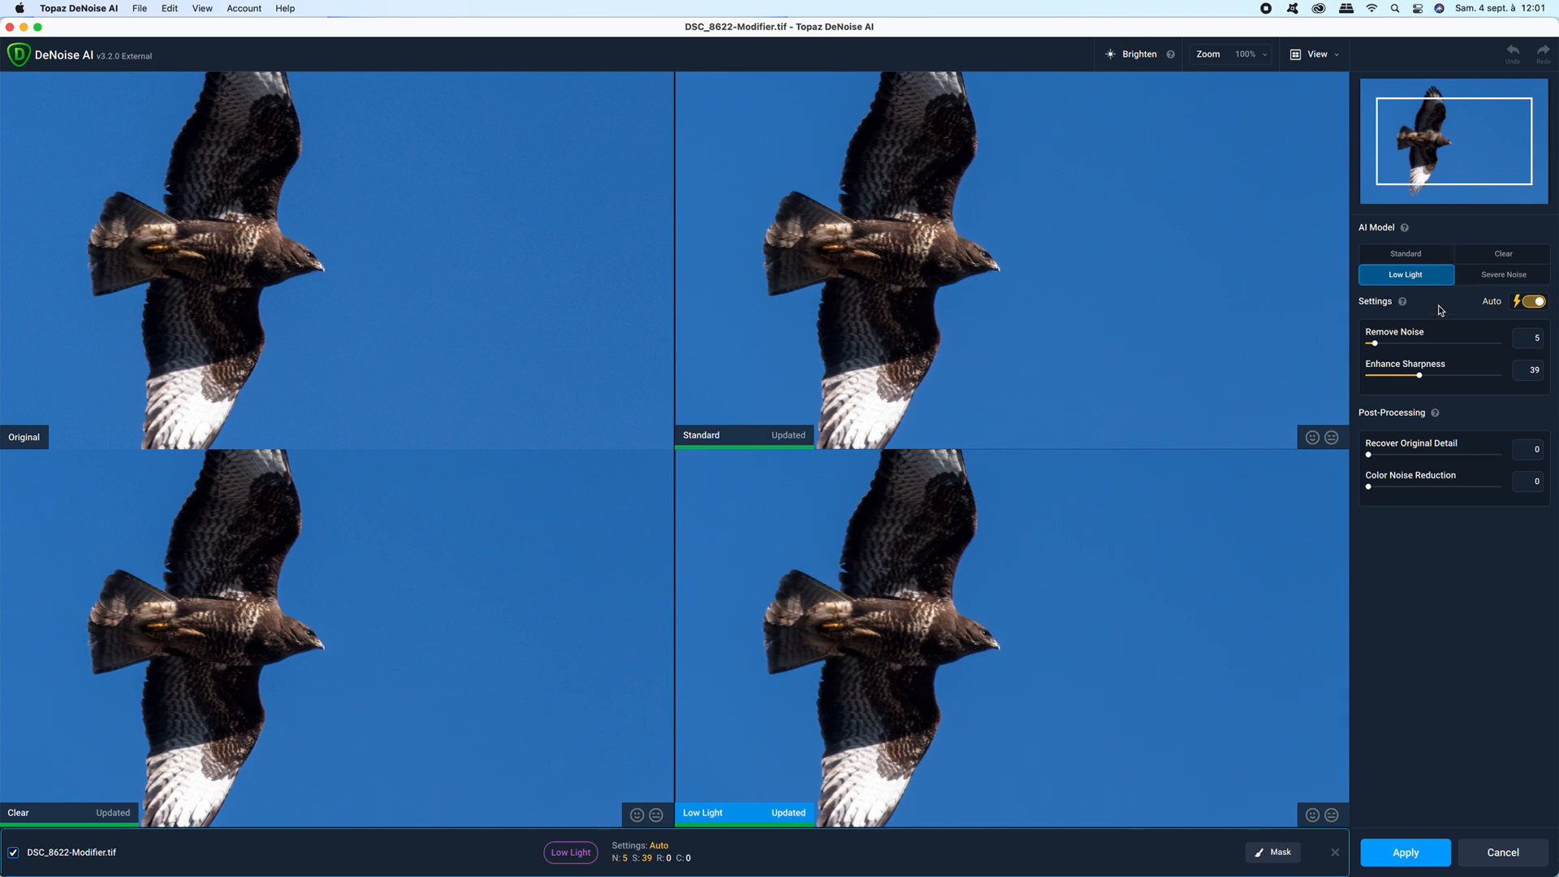
Switch the automatic settings off and back on, and enlarge the four-view model comparison to about 398%
{"action": "left_click", "coordinate": [1531, 301]}
{"action": "left_click", "coordinate": [1528, 302]}
{"action": "left_click", "coordinate": [1054, 564]}
{"action": "left_click", "coordinate": [1260, 57]}
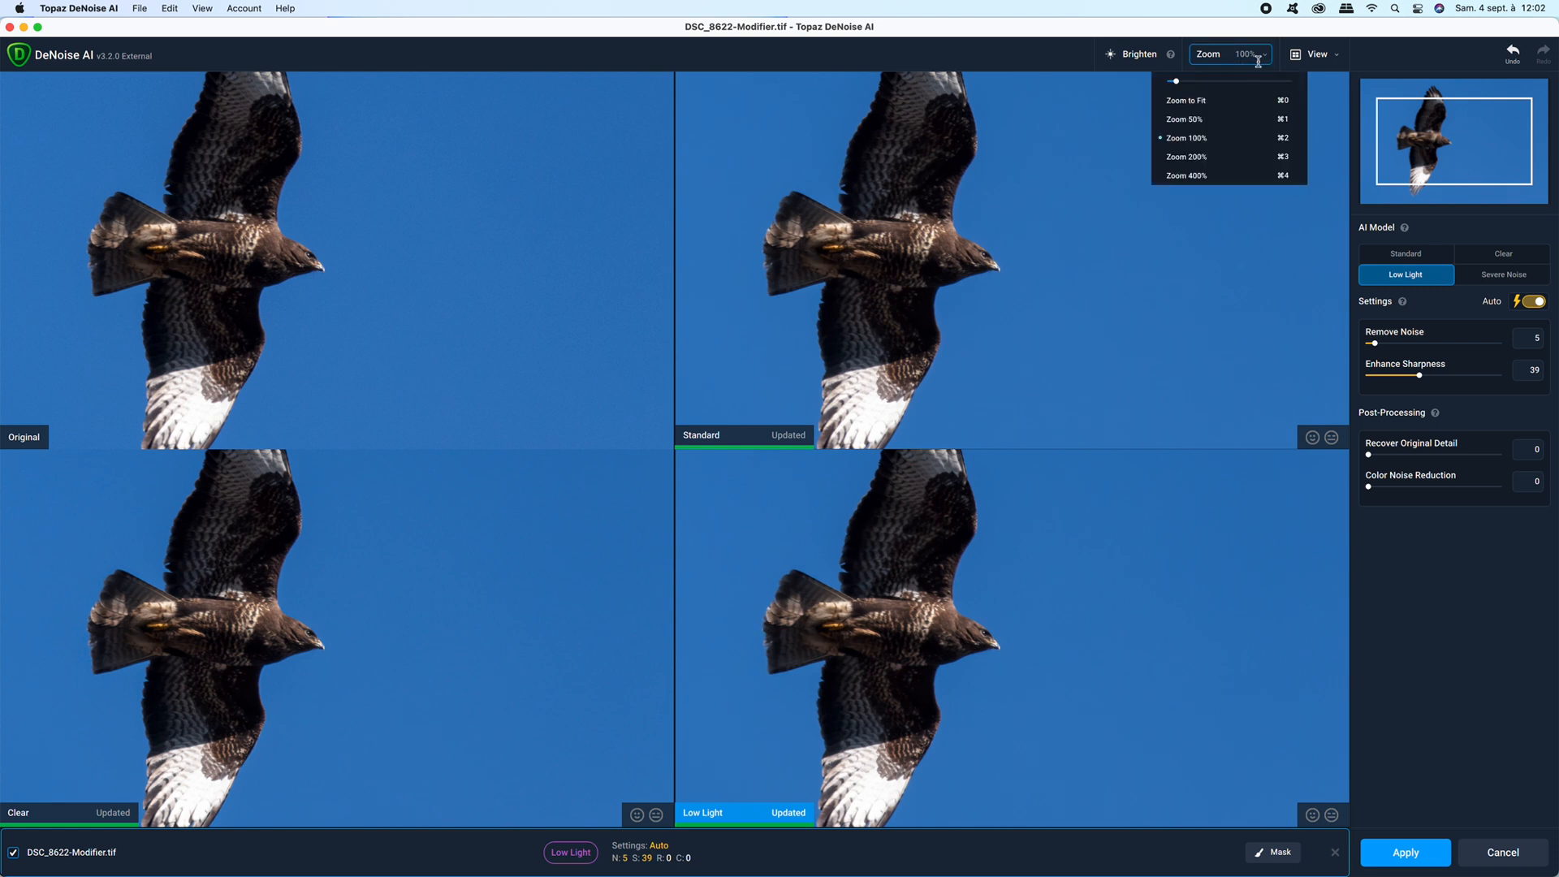
{"action": "left_click_drag", "start_coordinate": [1176, 81], "coordinate": [1215, 84]}
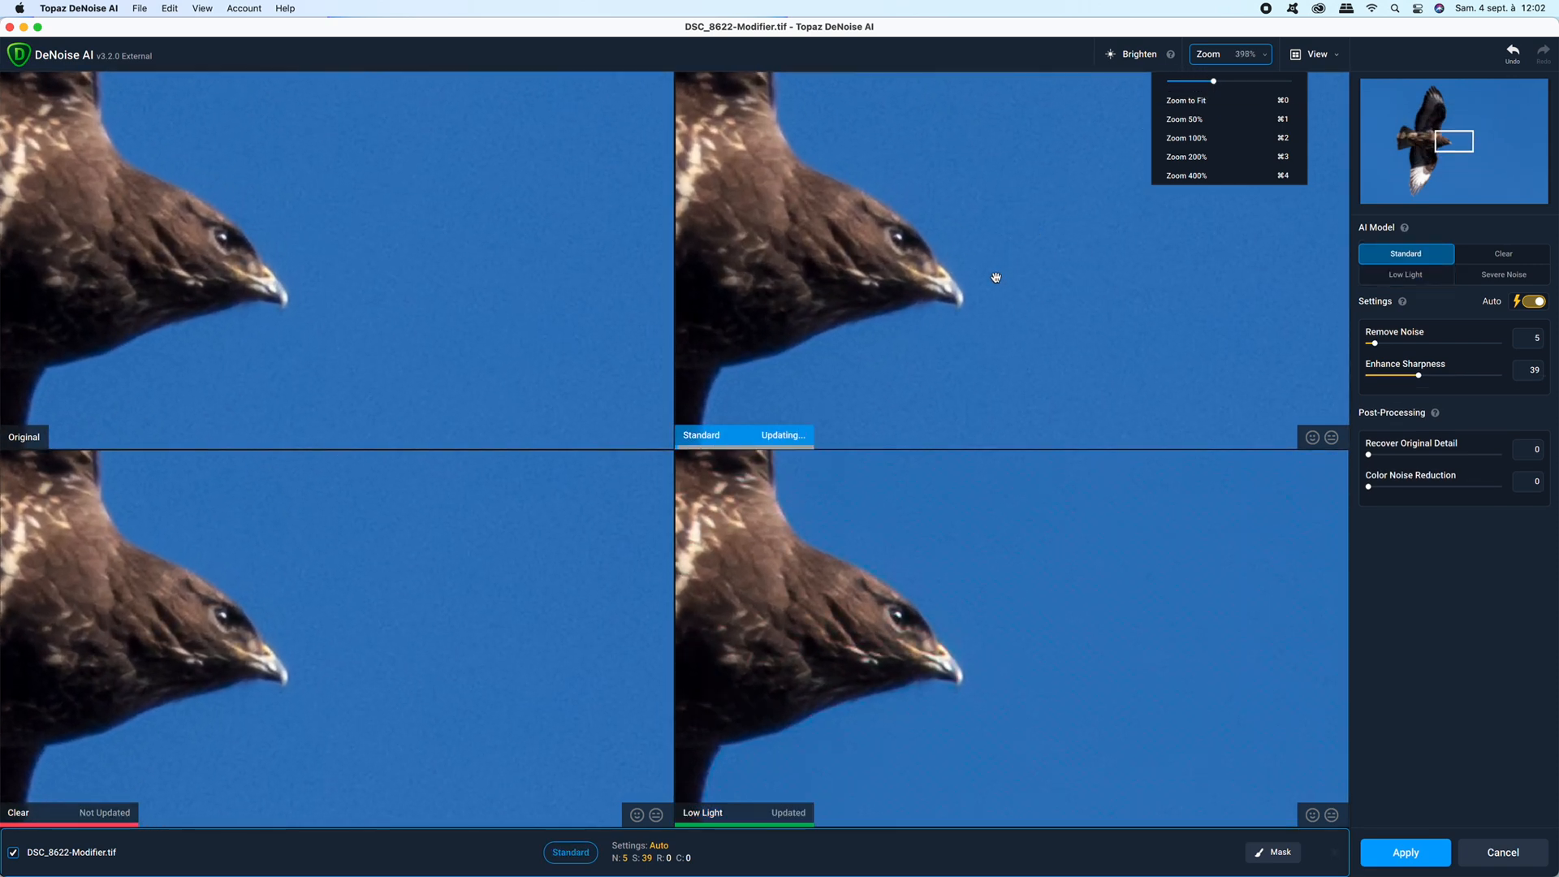
Compare the AI models on the bird's head, choose the Low Light model with automatic settings, and apply the noise reduction
{"action": "left_click", "coordinate": [798, 446]}
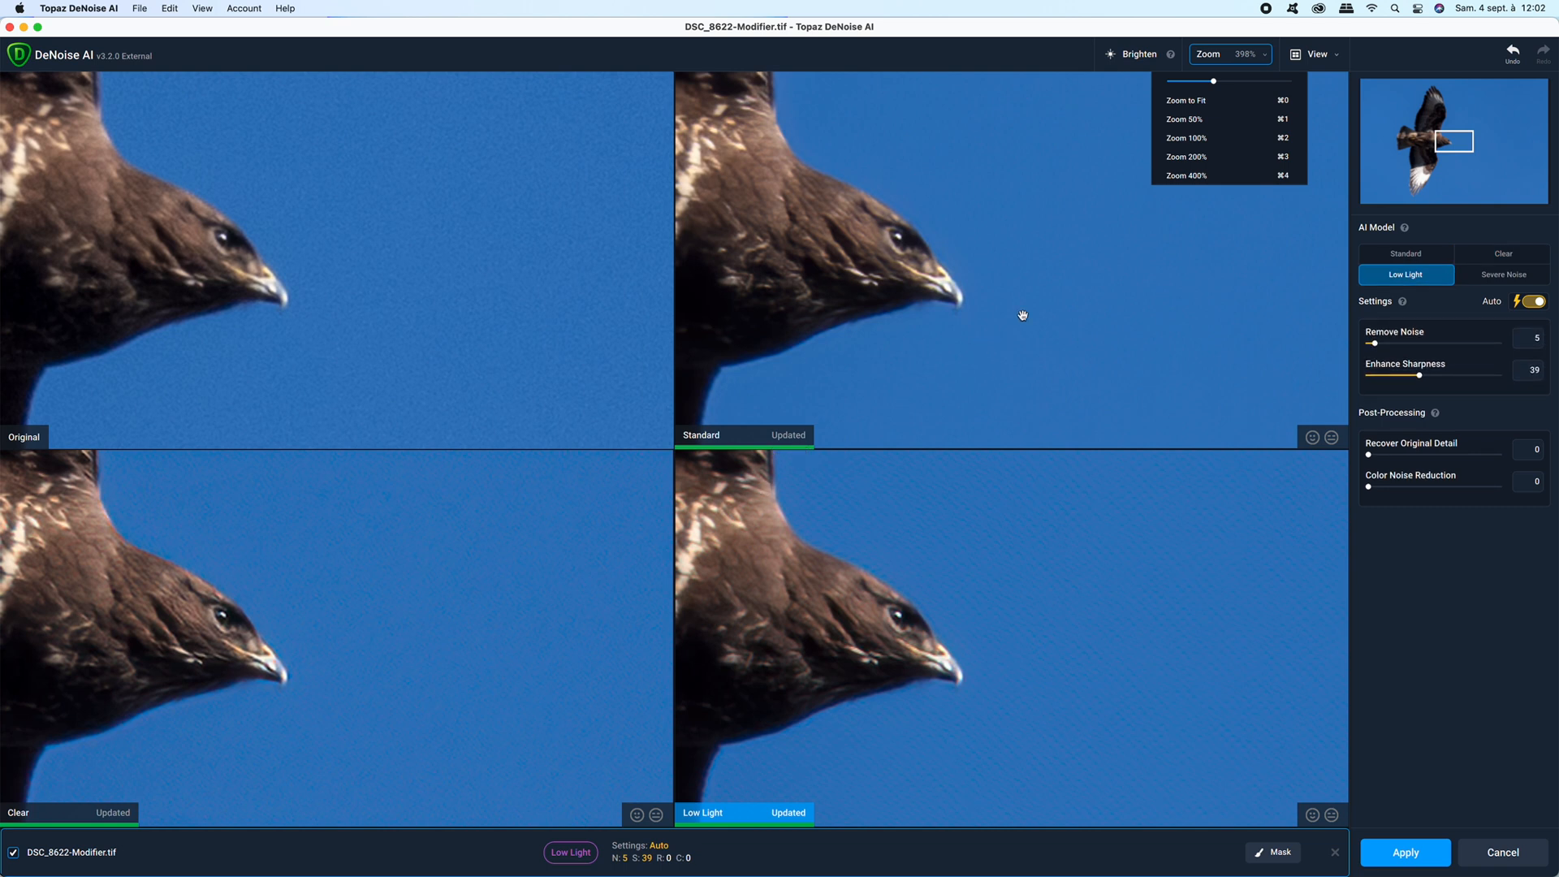
{"action": "left_click_drag", "start_coordinate": [970, 316], "coordinate": [1058, 324]}
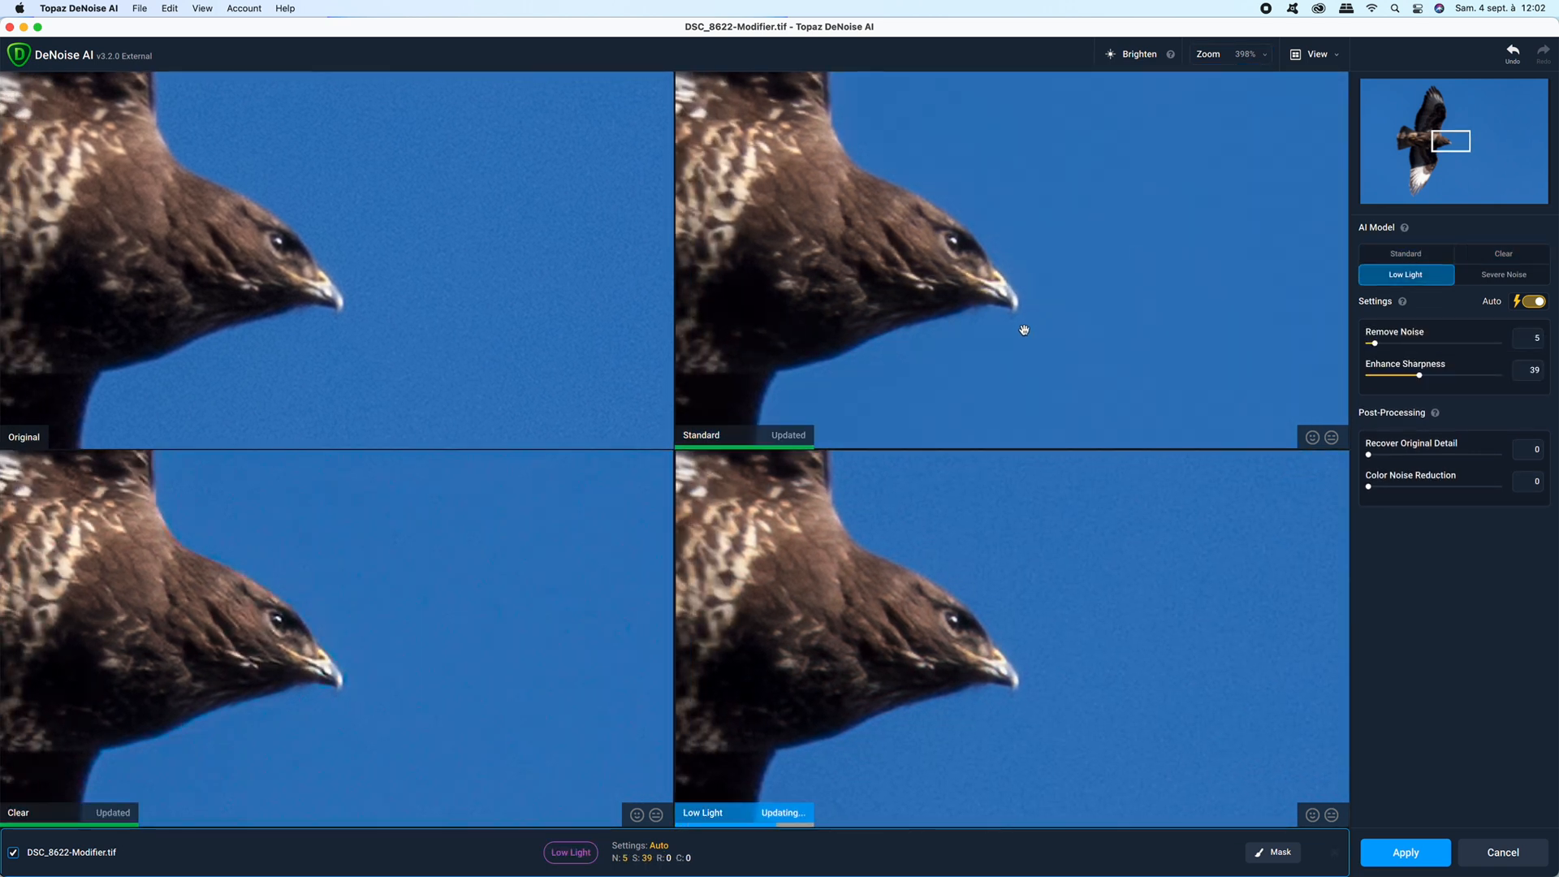
{"action": "left_click", "coordinate": [1020, 330]}
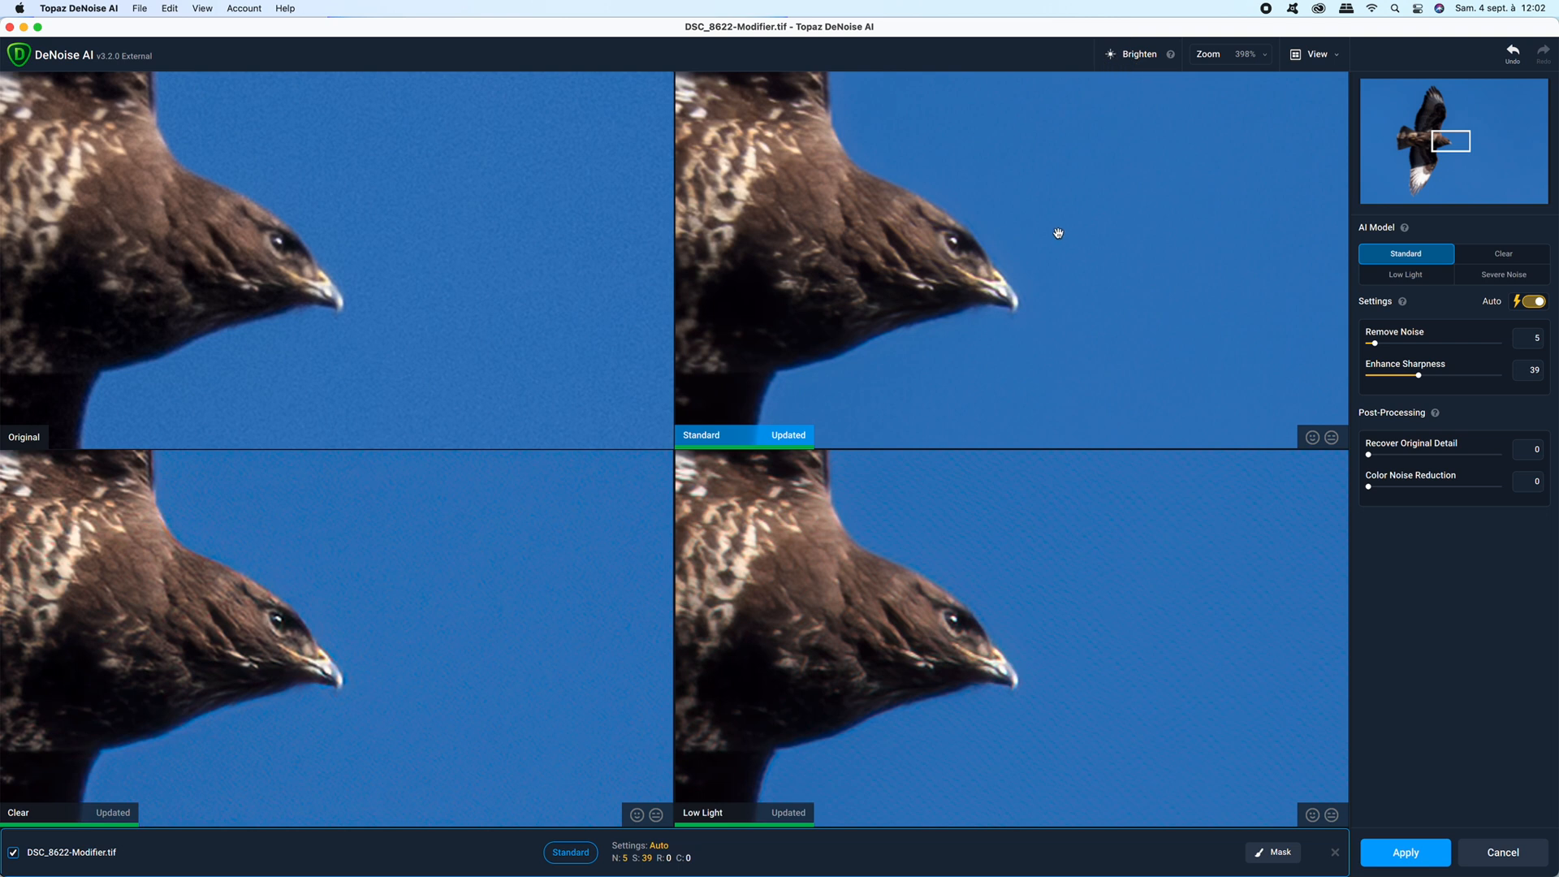
{"action": "left_click", "coordinate": [956, 274]}
{"action": "left_click_drag", "start_coordinate": [763, 607], "coordinate": [1071, 609]}
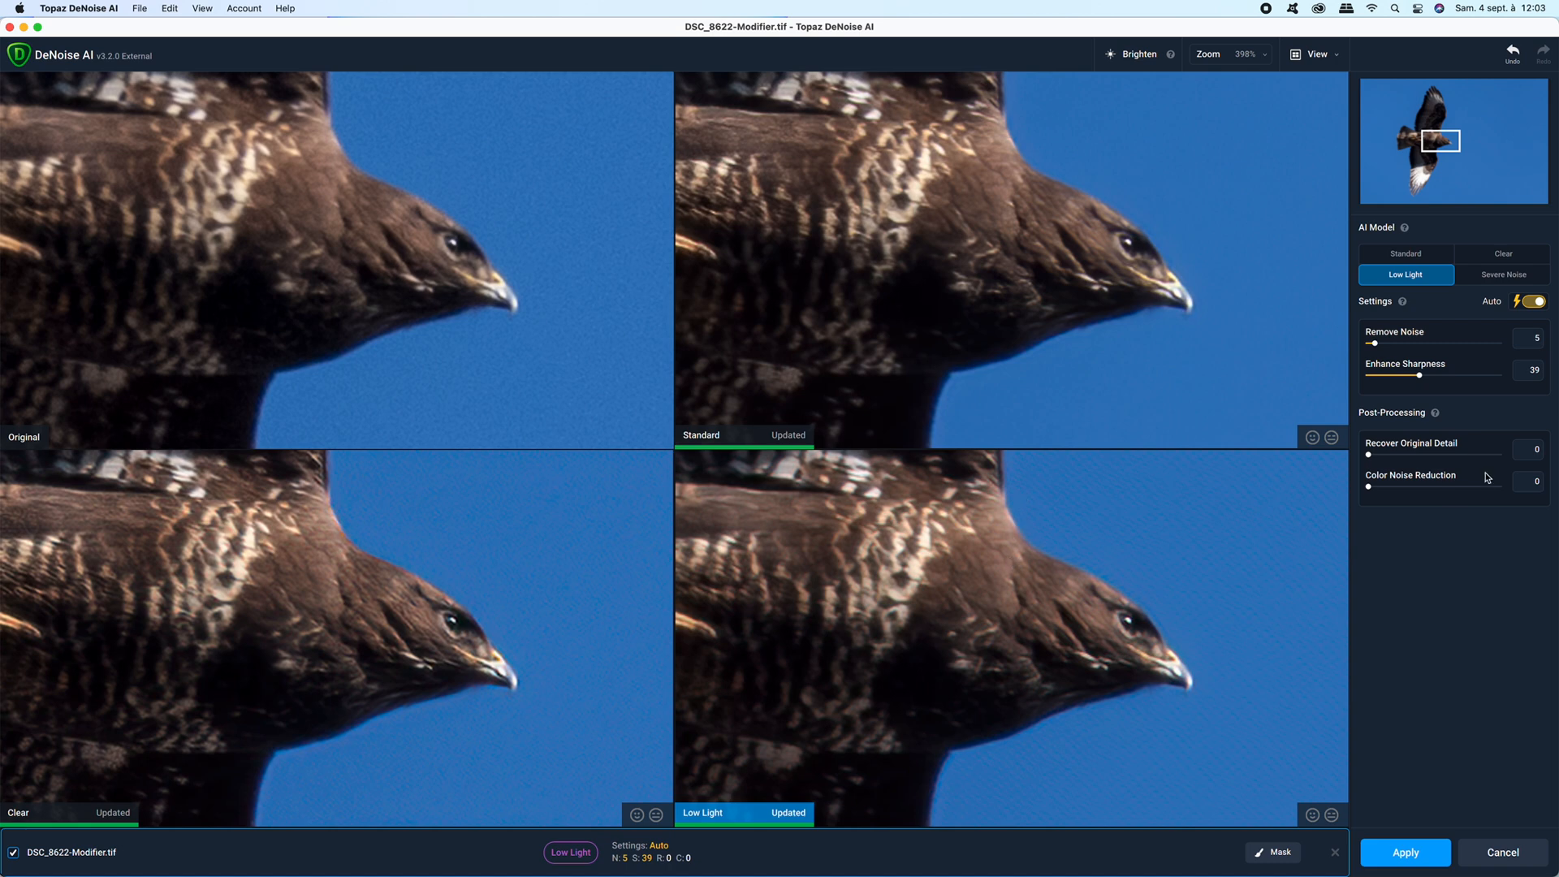
{"action": "left_click", "coordinate": [1418, 853]}
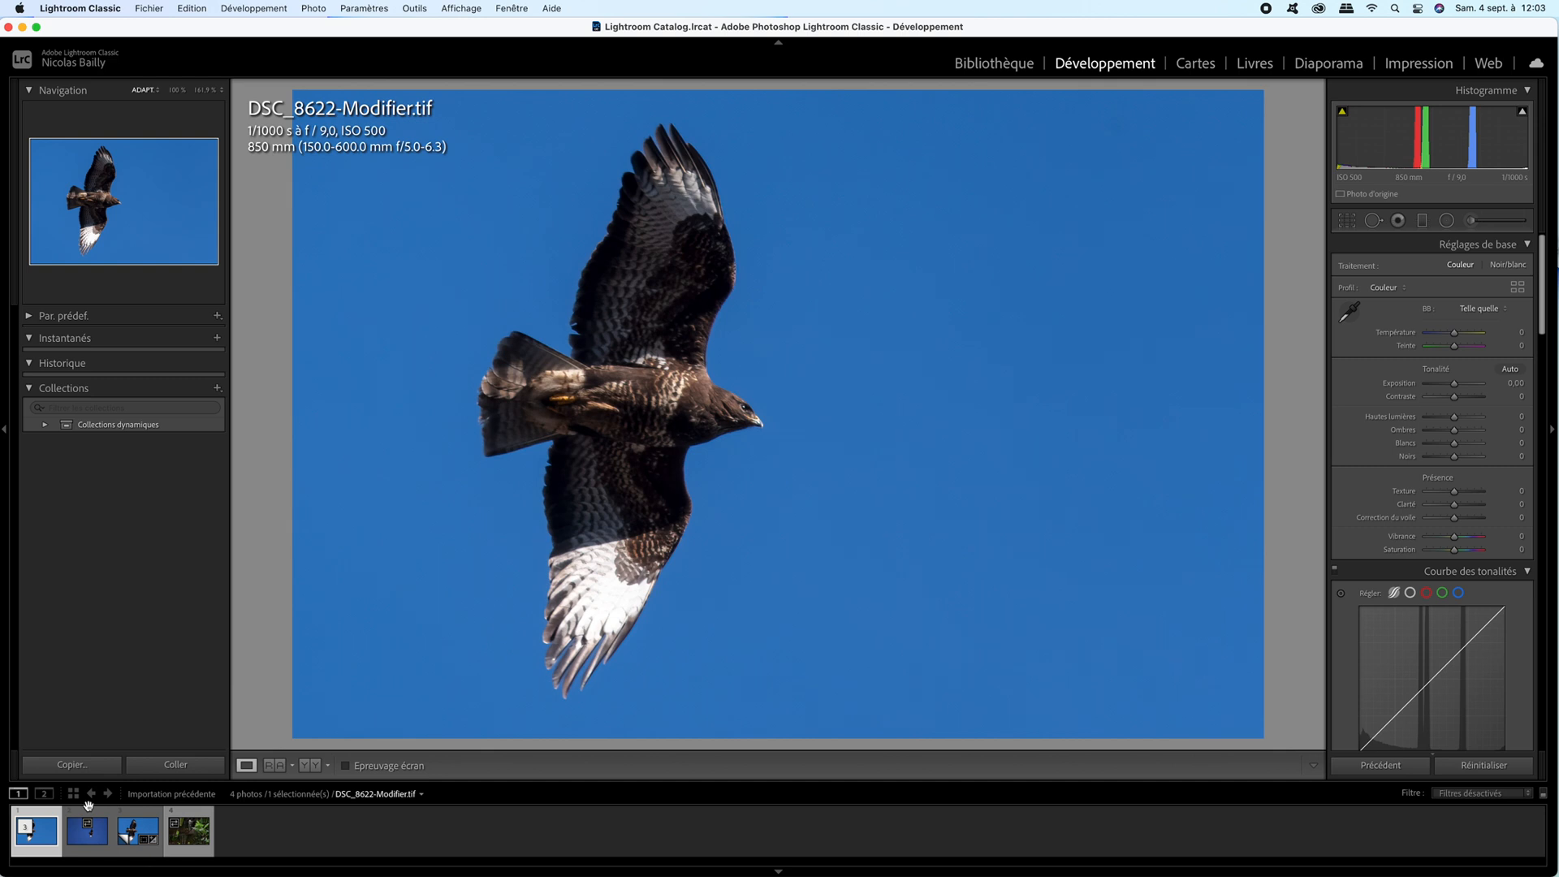
Compare the virtual copy, the original NEF and the denoised DSC_8622-Modifier.tif, and inspect the denoised bird's plumage up close
{"action": "left_click", "coordinate": [136, 815]}
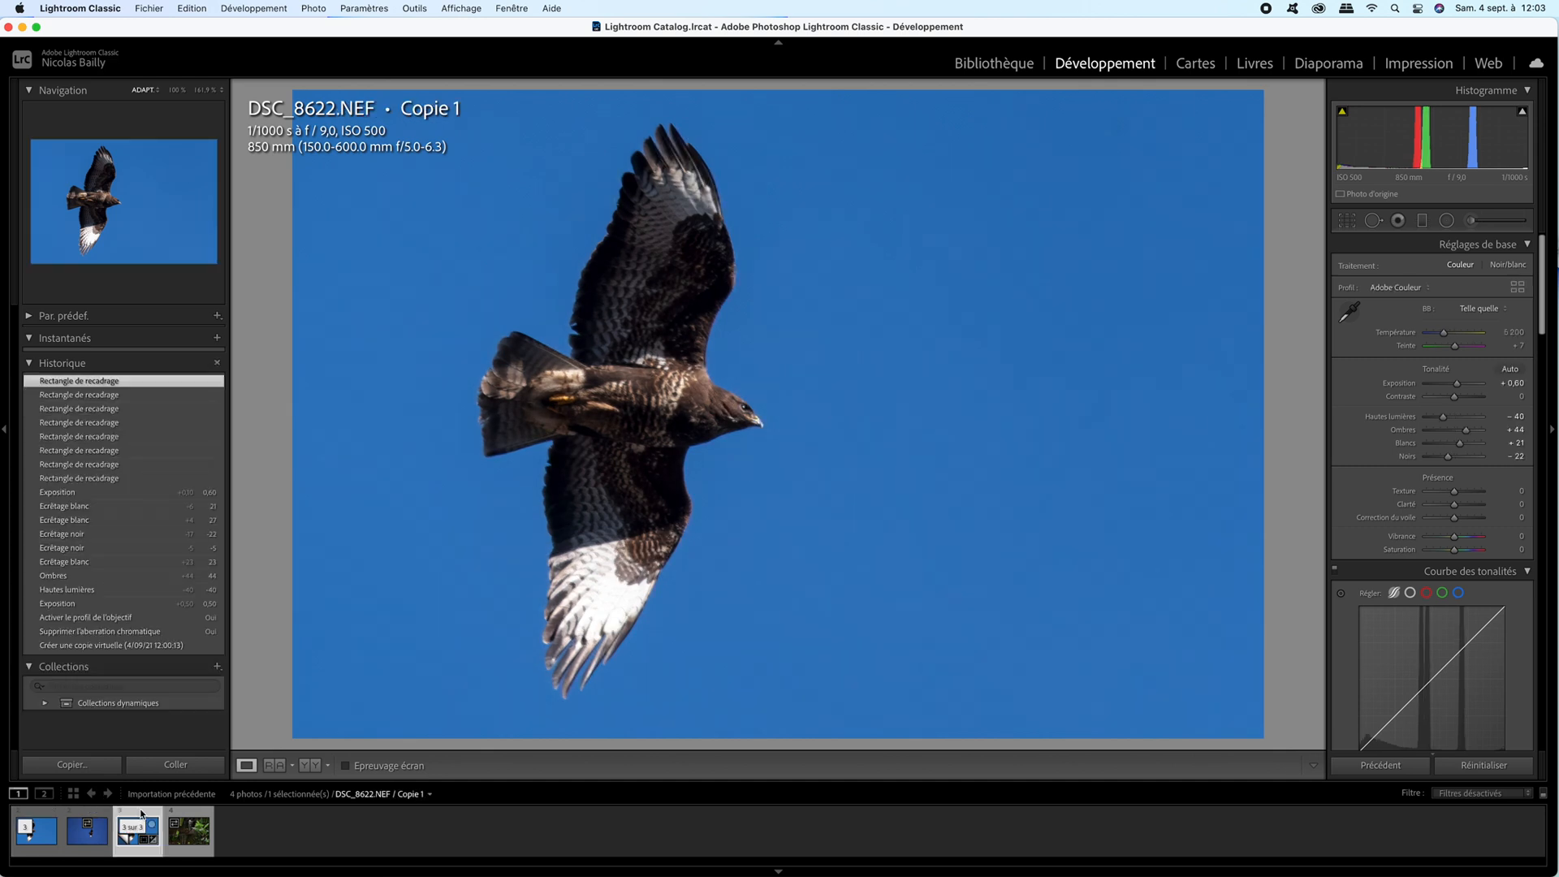
{"action": "left_click", "coordinate": [110, 816]}
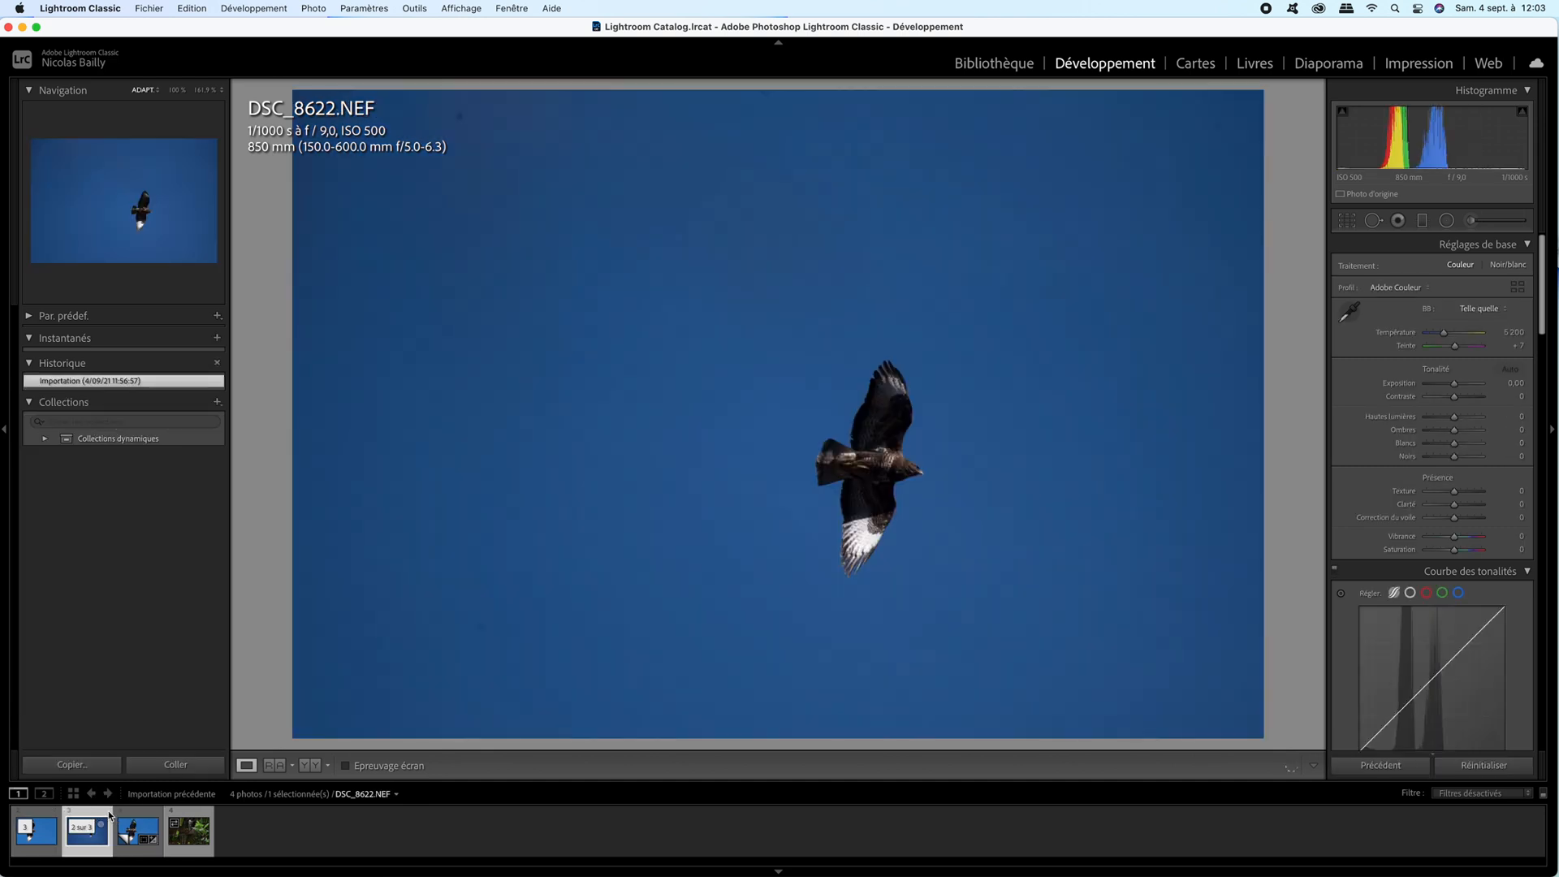
{"action": "left_click", "coordinate": [134, 816]}
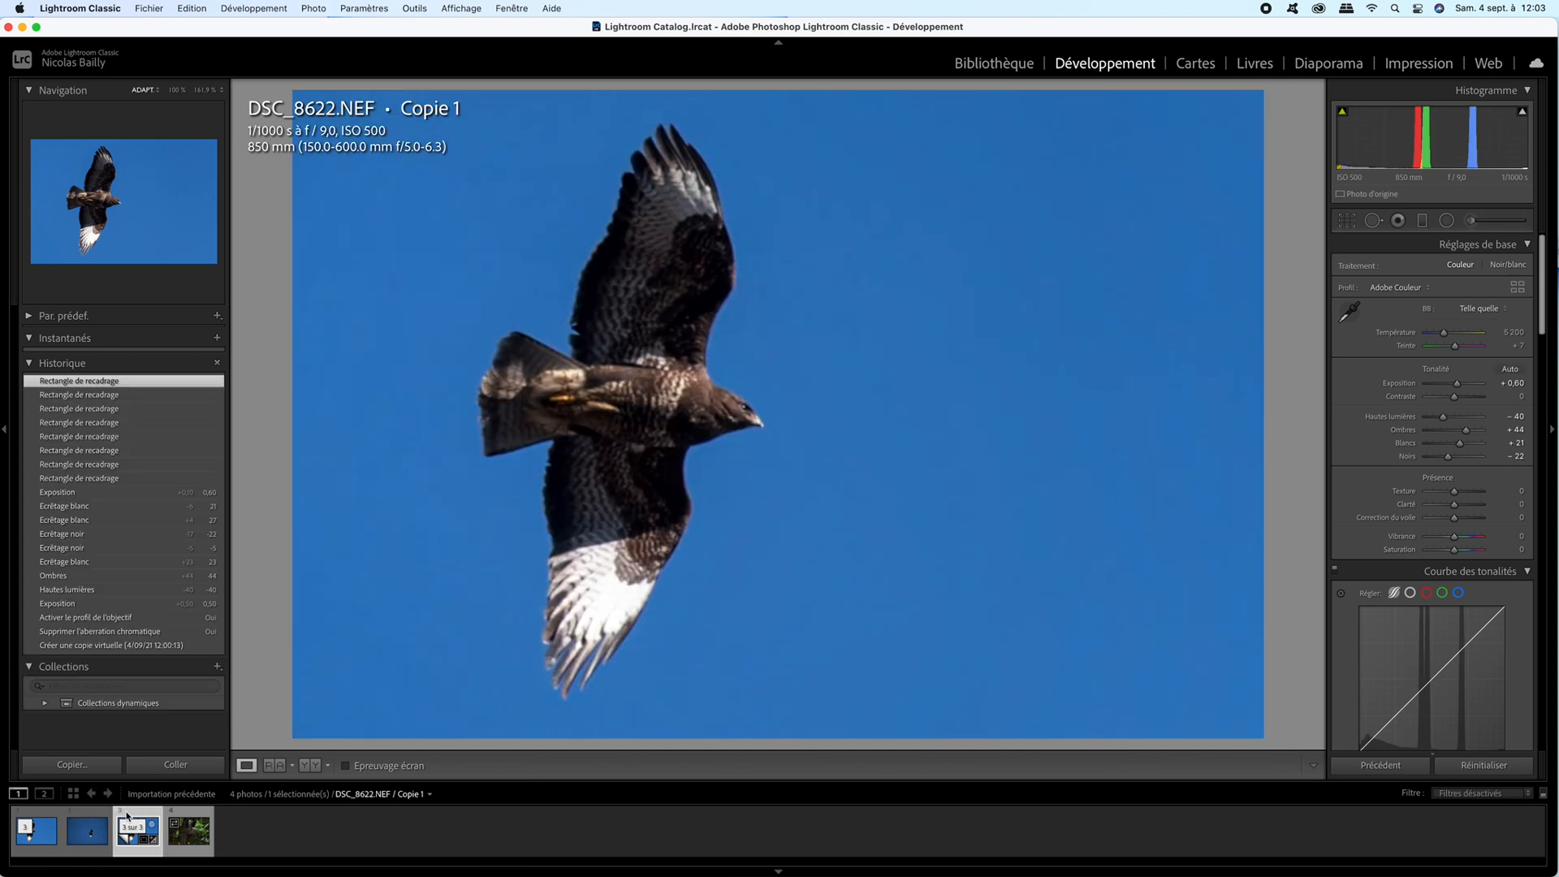
{"action": "left_click", "coordinate": [49, 816]}
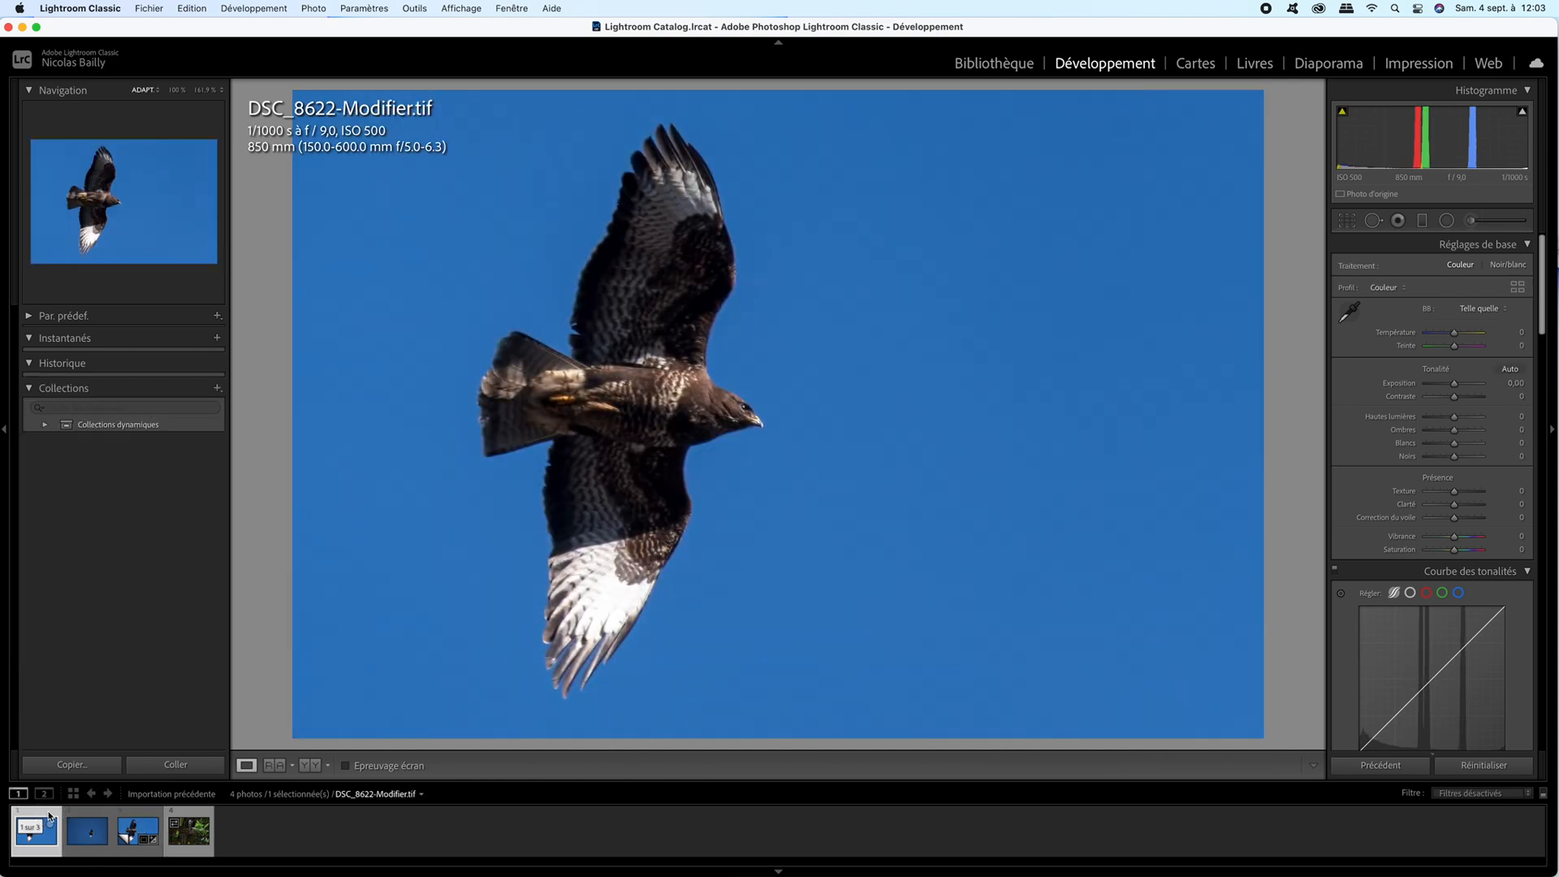
{"action": "left_click", "coordinate": [643, 585]}
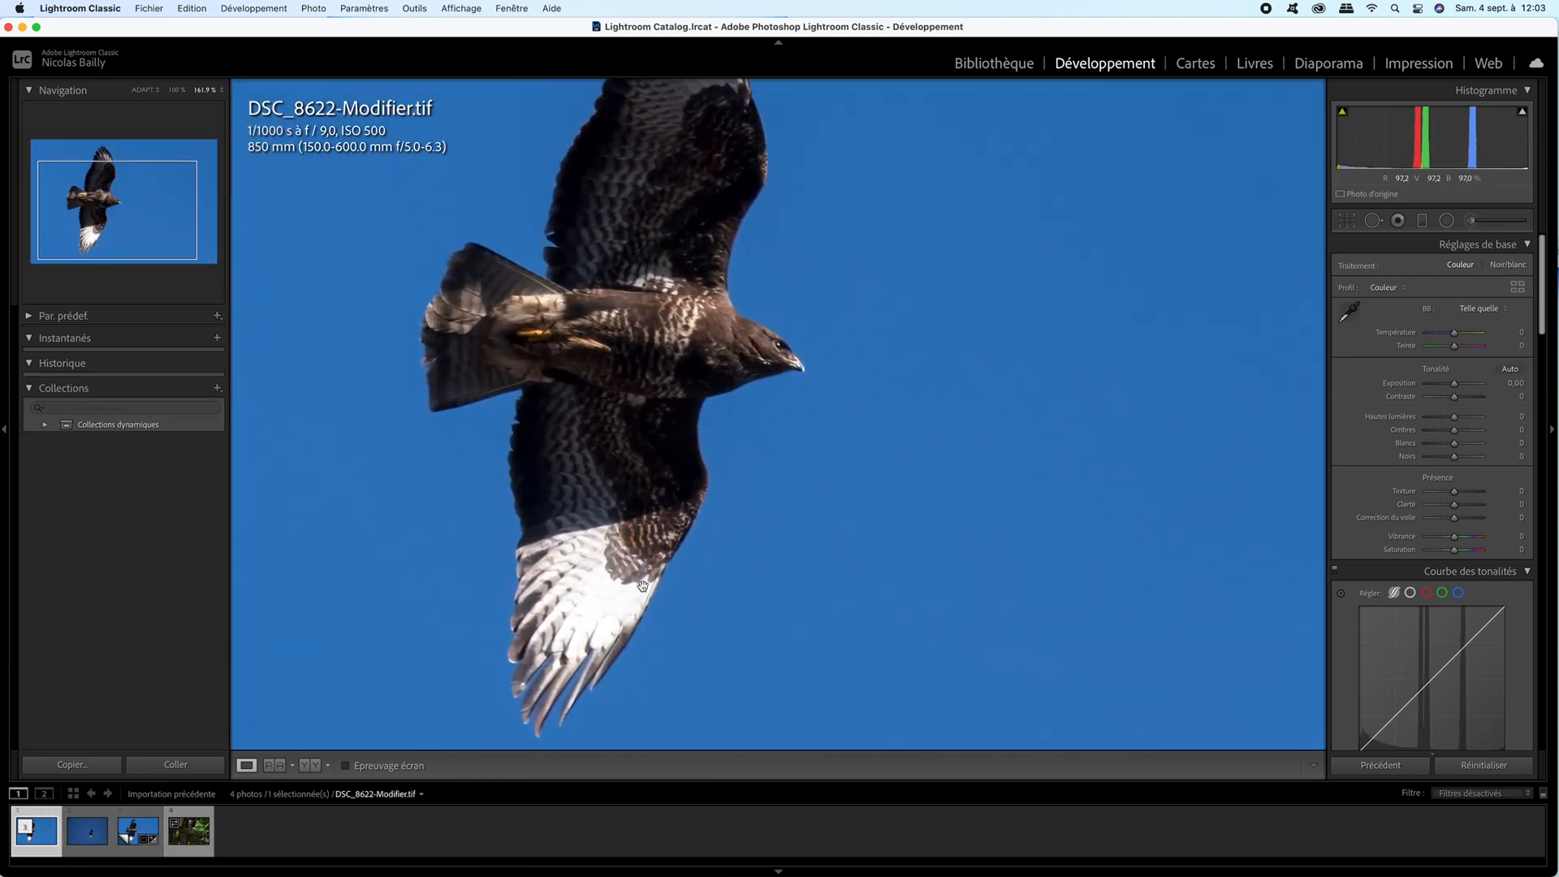
{"action": "left_click", "coordinate": [828, 483]}
{"action": "left_click", "coordinate": [827, 485]}
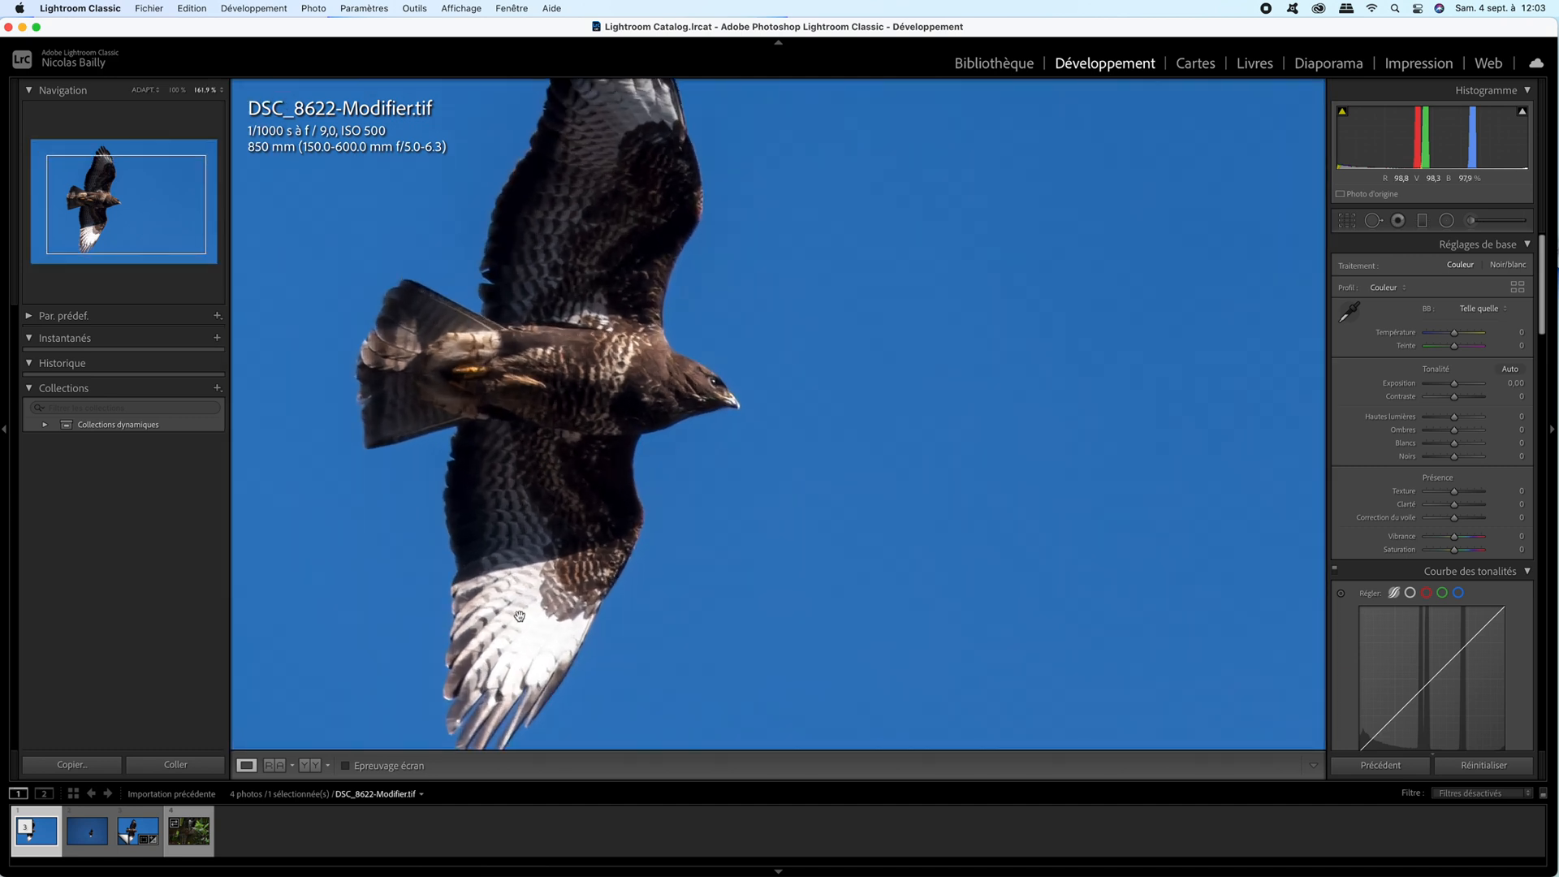
Check the virtual copy against the denoised DSC_8622-Modifier.tif and open a copy of the TIFF with Lightroom corrections in Topaz Sharpen AI
{"action": "left_click", "coordinate": [138, 816]}
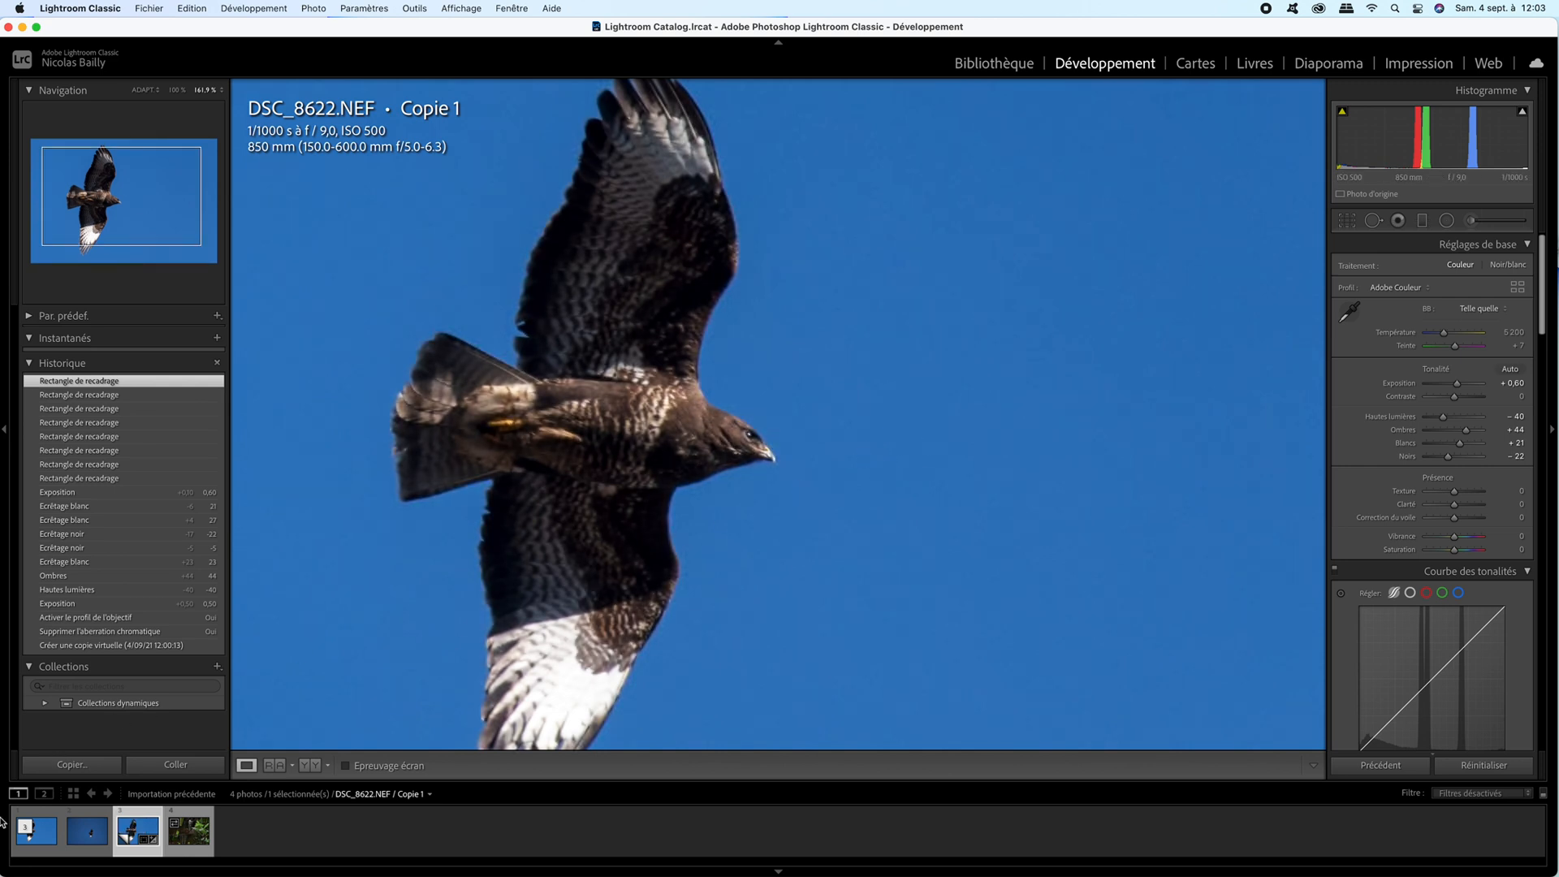
{"action": "left_click", "coordinate": [37, 829]}
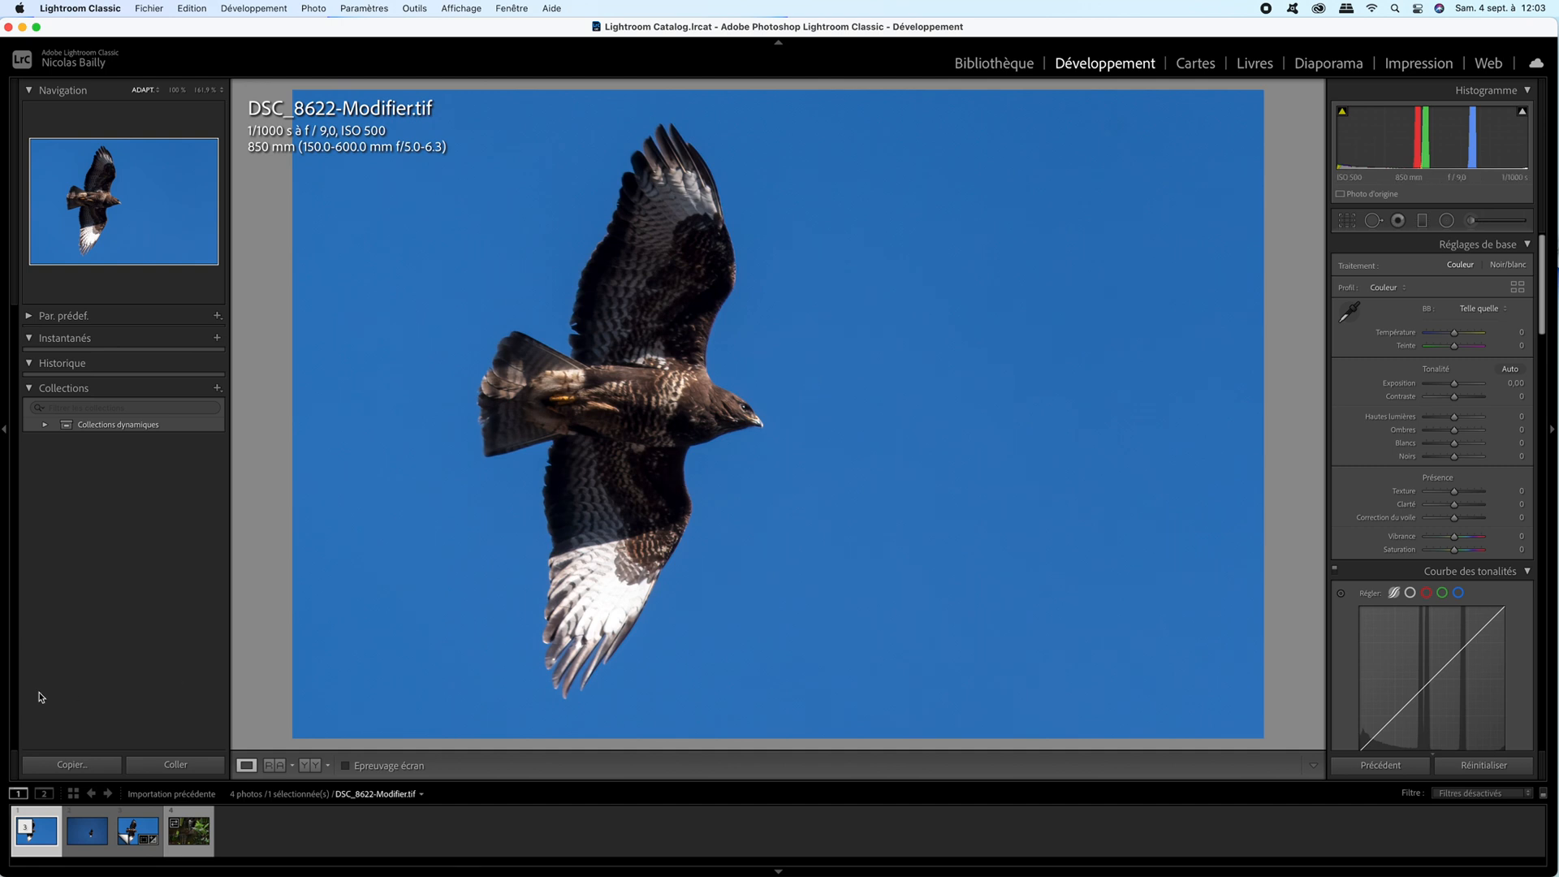
{"action": "right_click", "coordinate": [46, 813]}
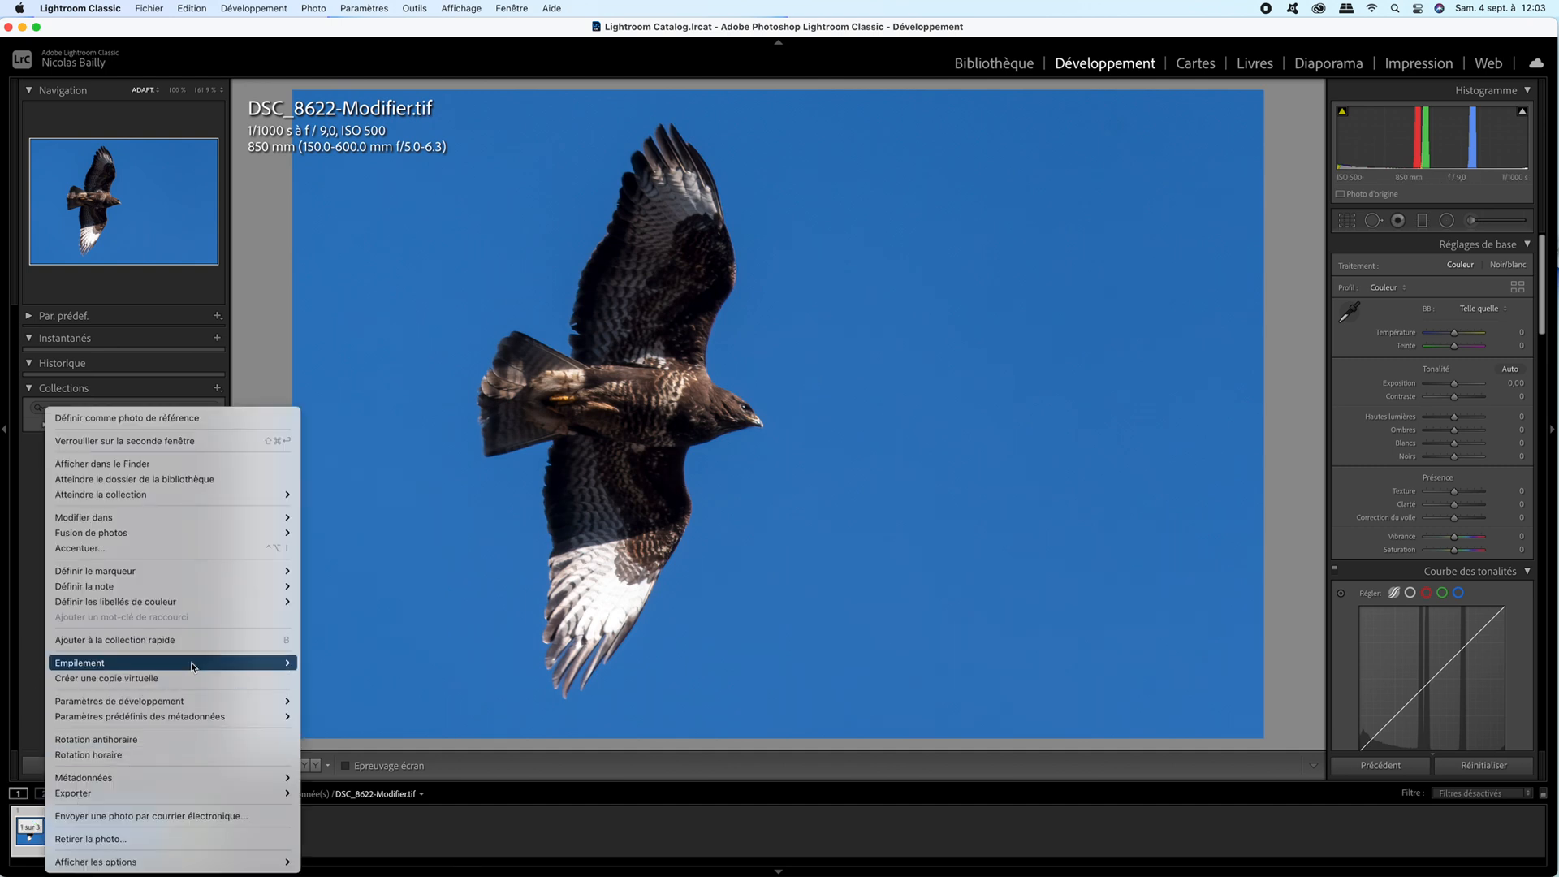
{"action": "mouse_move", "coordinate": [220, 520]}
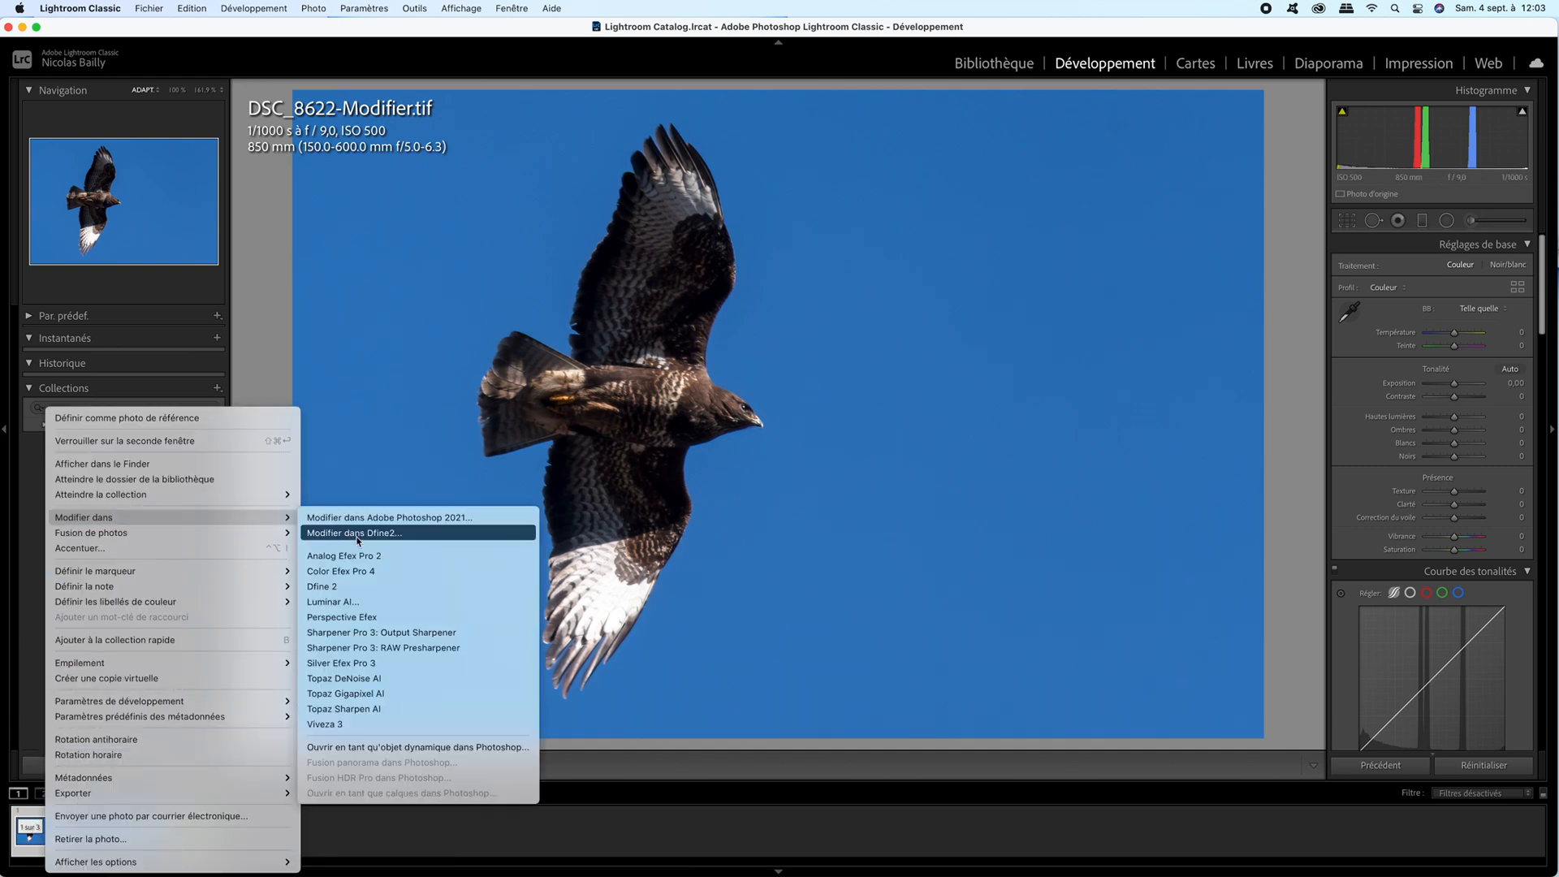
{"action": "left_click", "coordinate": [357, 708]}
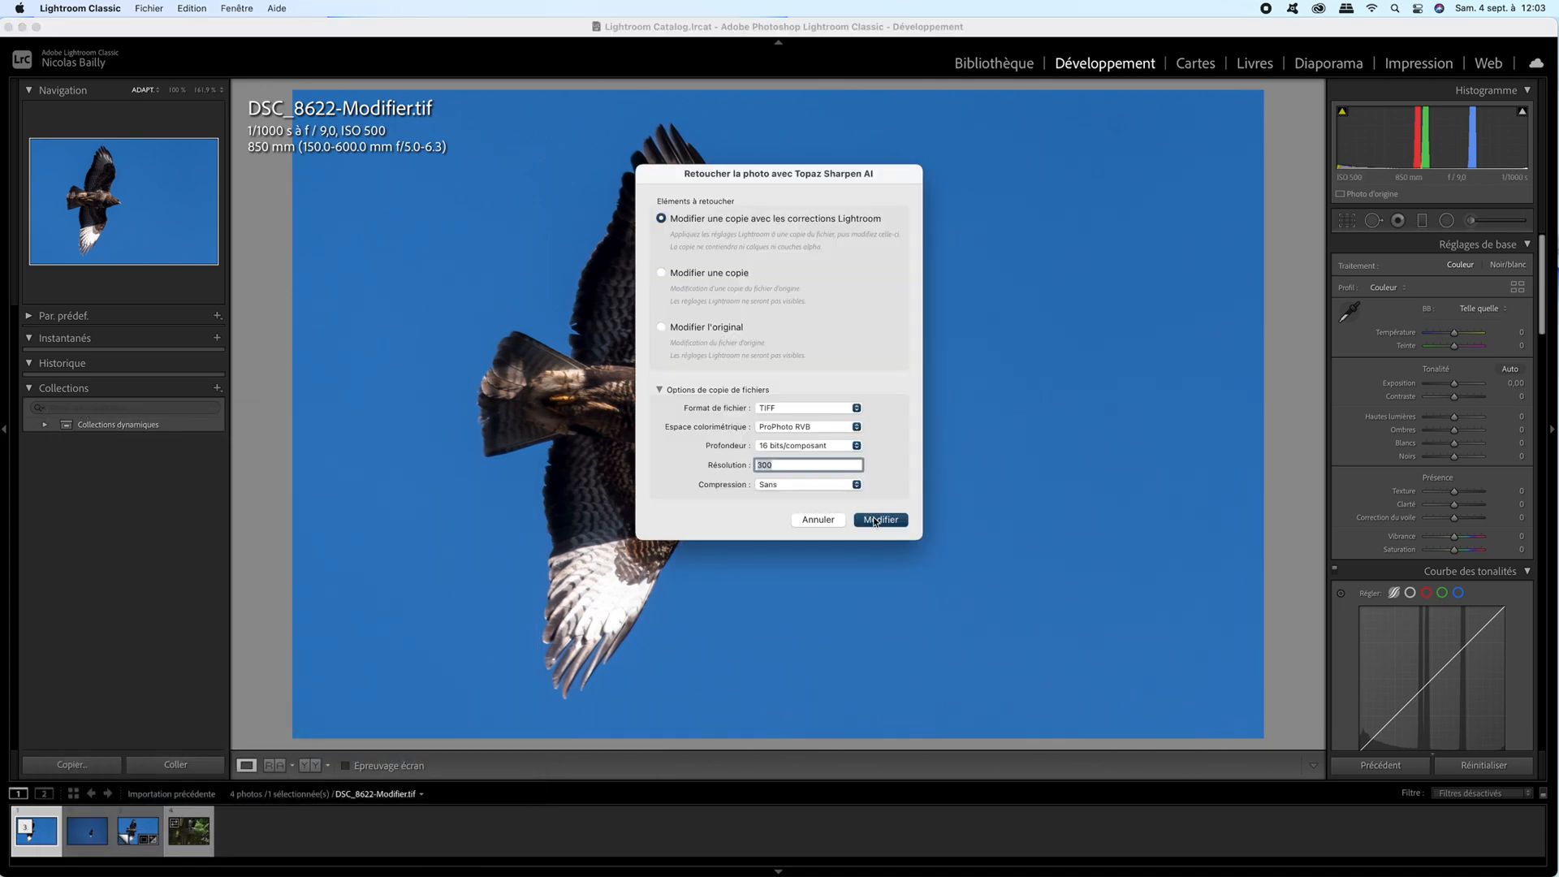
{"action": "left_click", "coordinate": [875, 520]}
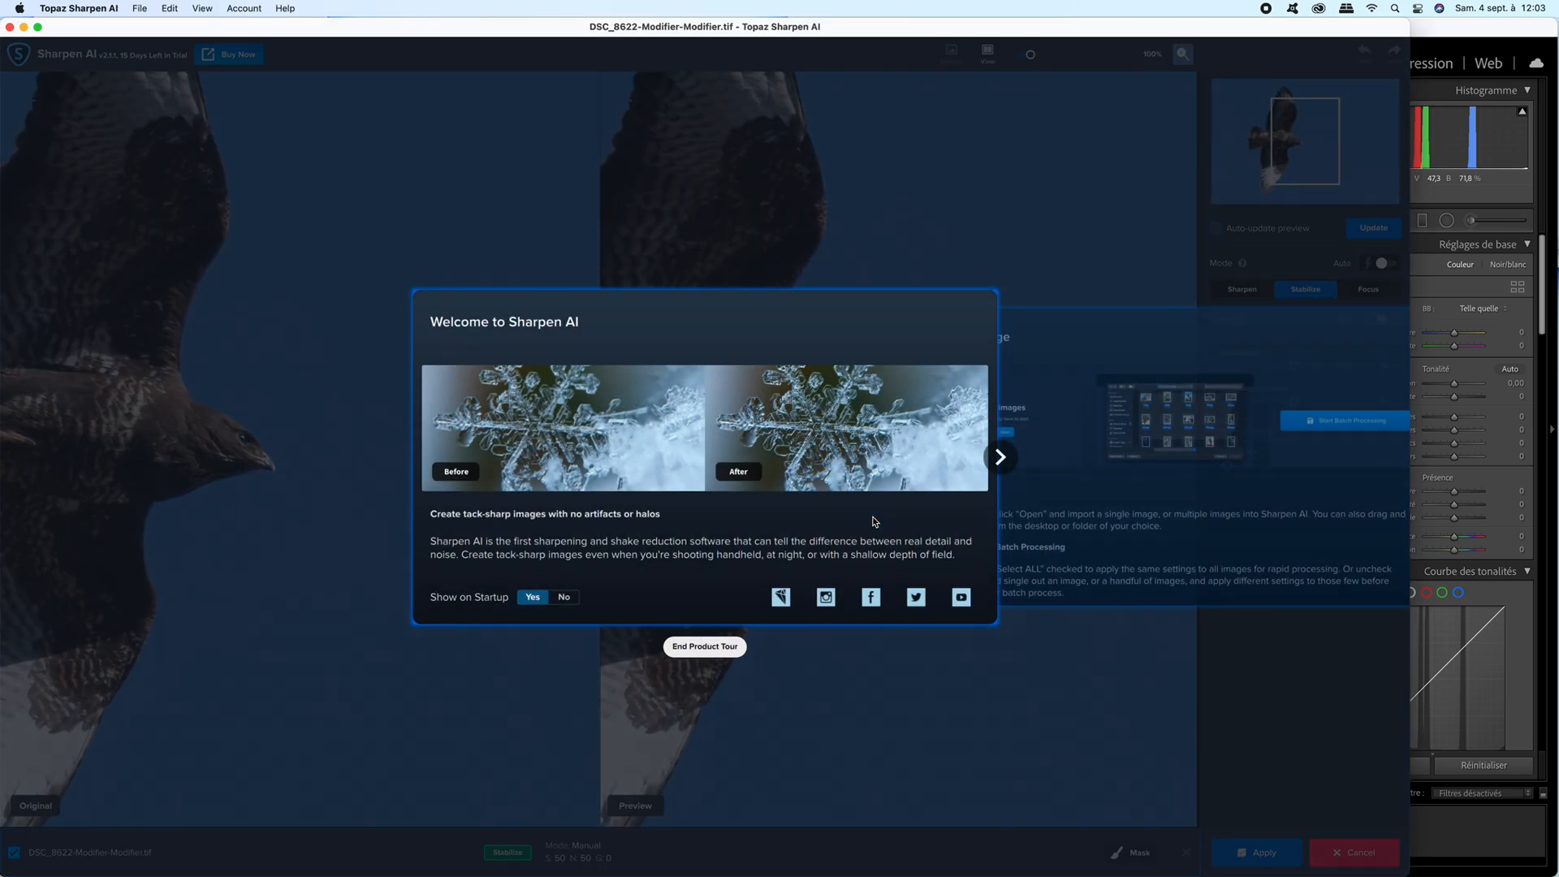
{"action": "left_click", "coordinate": [728, 646]}
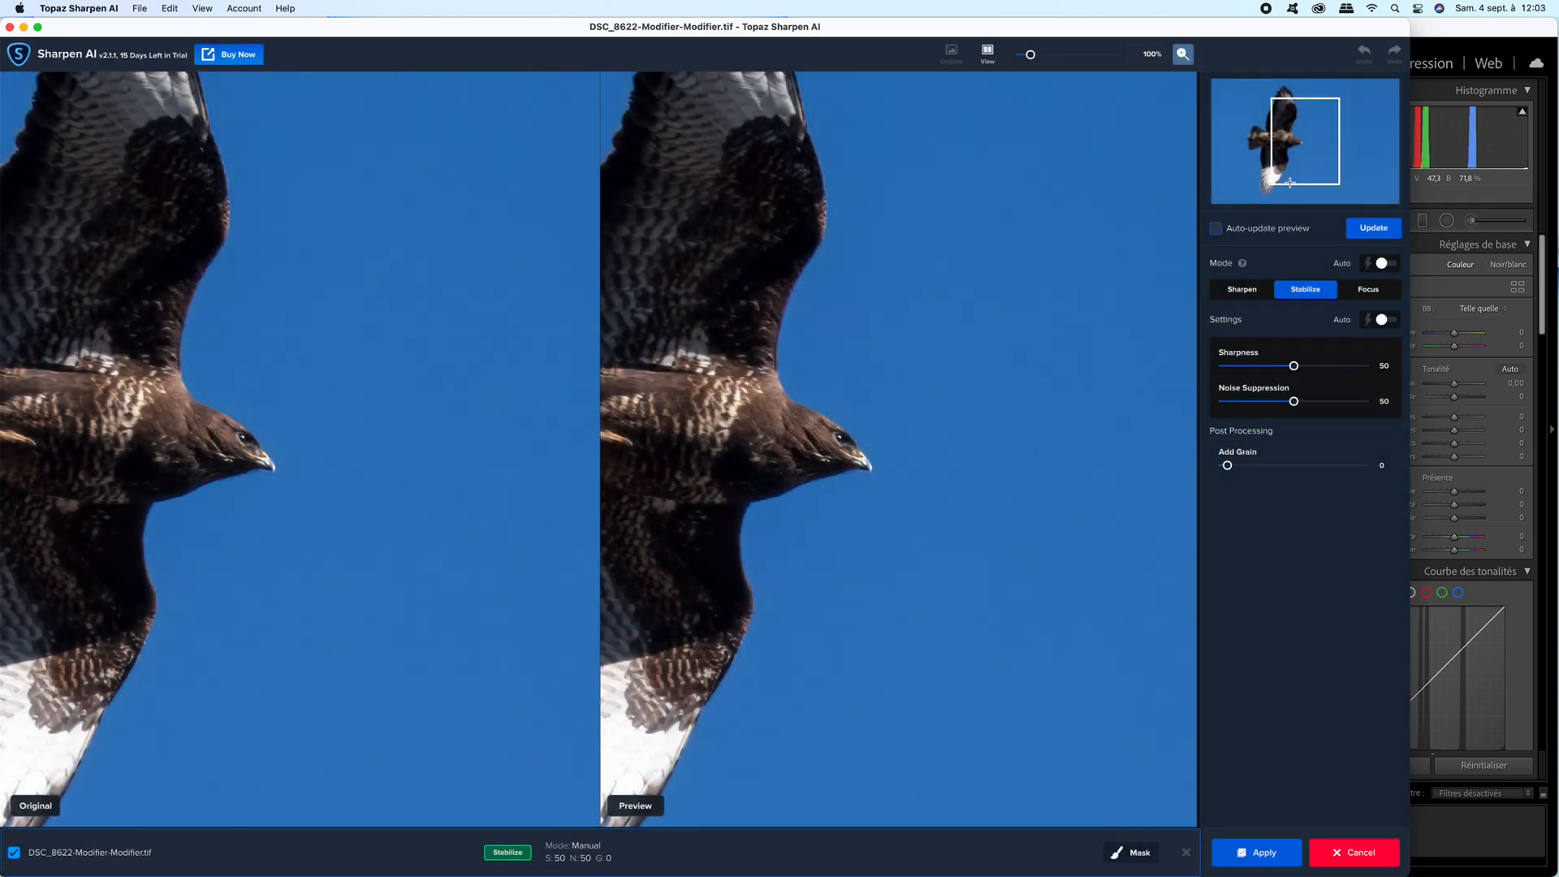
Turn on automatic mode and automatic settings, and update the sharpening preview of the bird's head enlarged to 274%
{"action": "left_click_drag", "start_coordinate": [1290, 180], "coordinate": [1284, 142]}
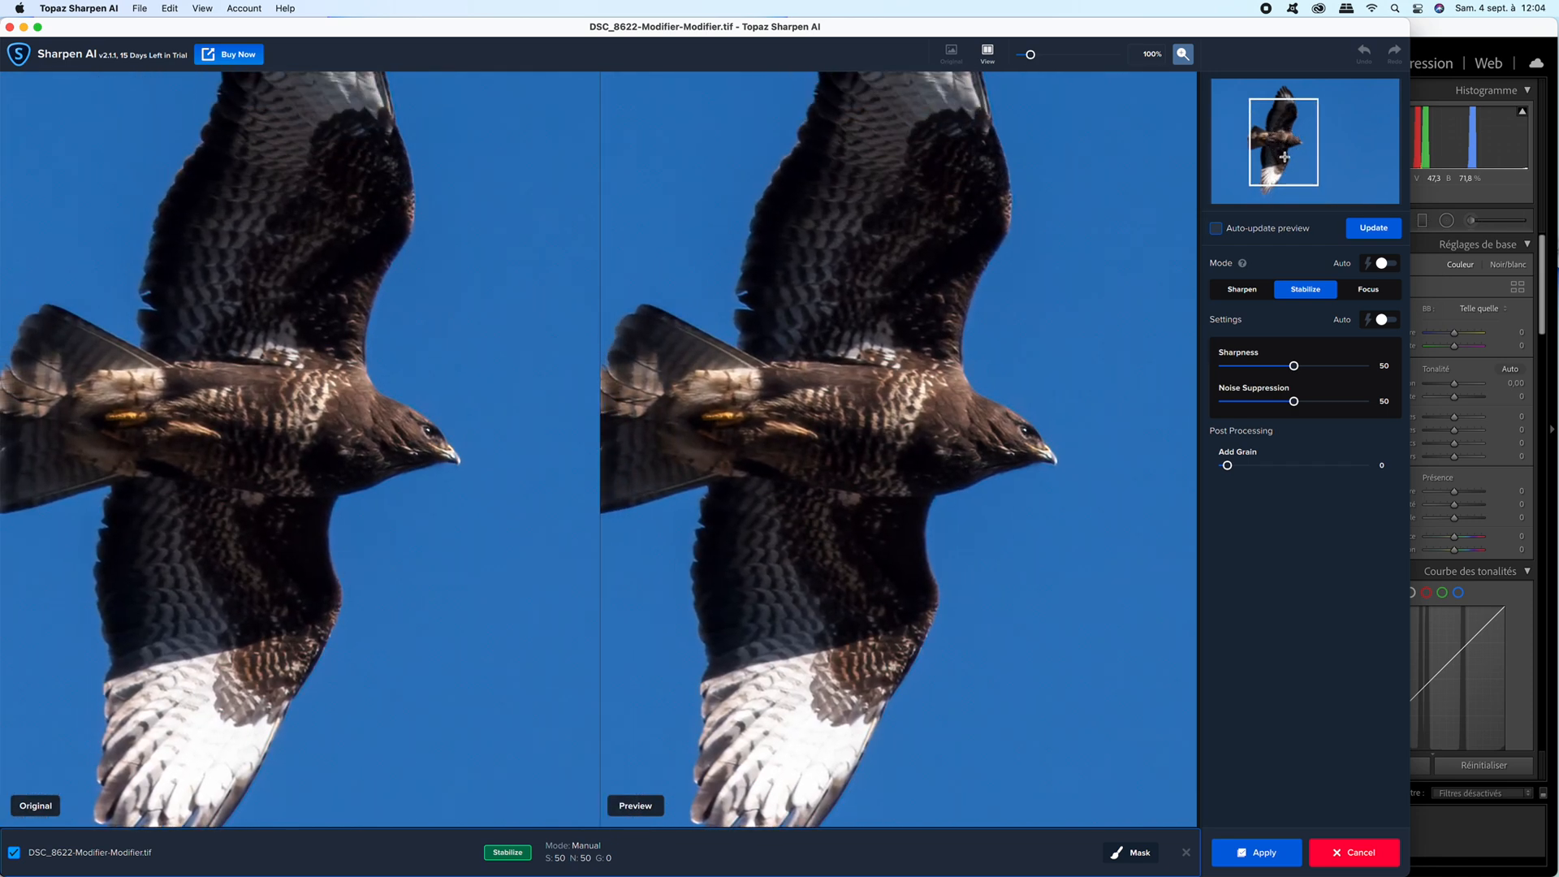
{"action": "left_click", "coordinate": [1042, 54]}
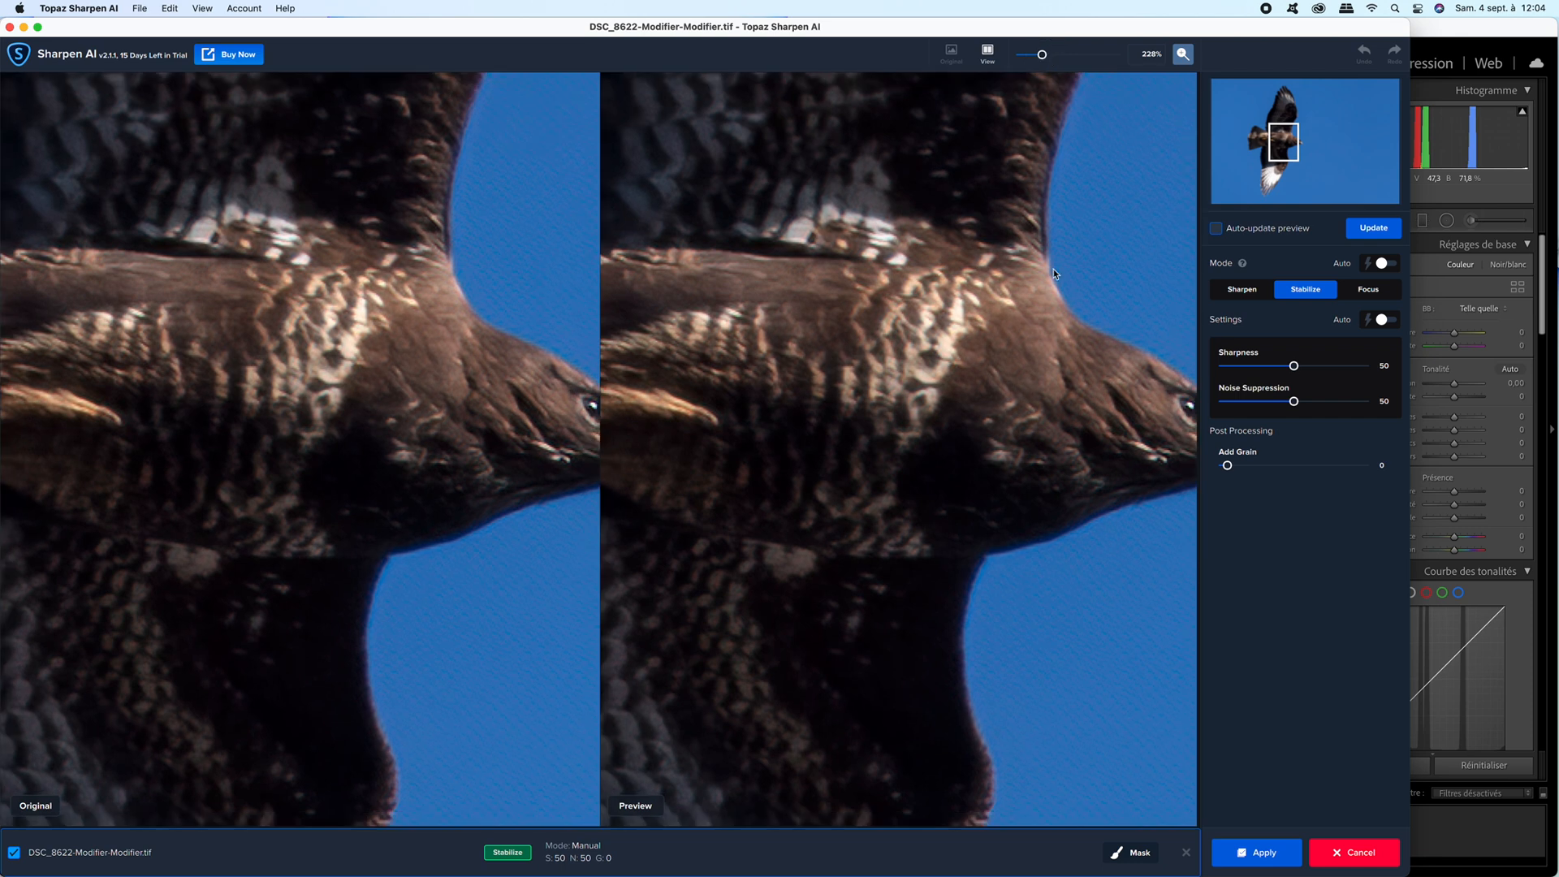
{"action": "left_click_drag", "start_coordinate": [1291, 134], "coordinate": [1291, 138]}
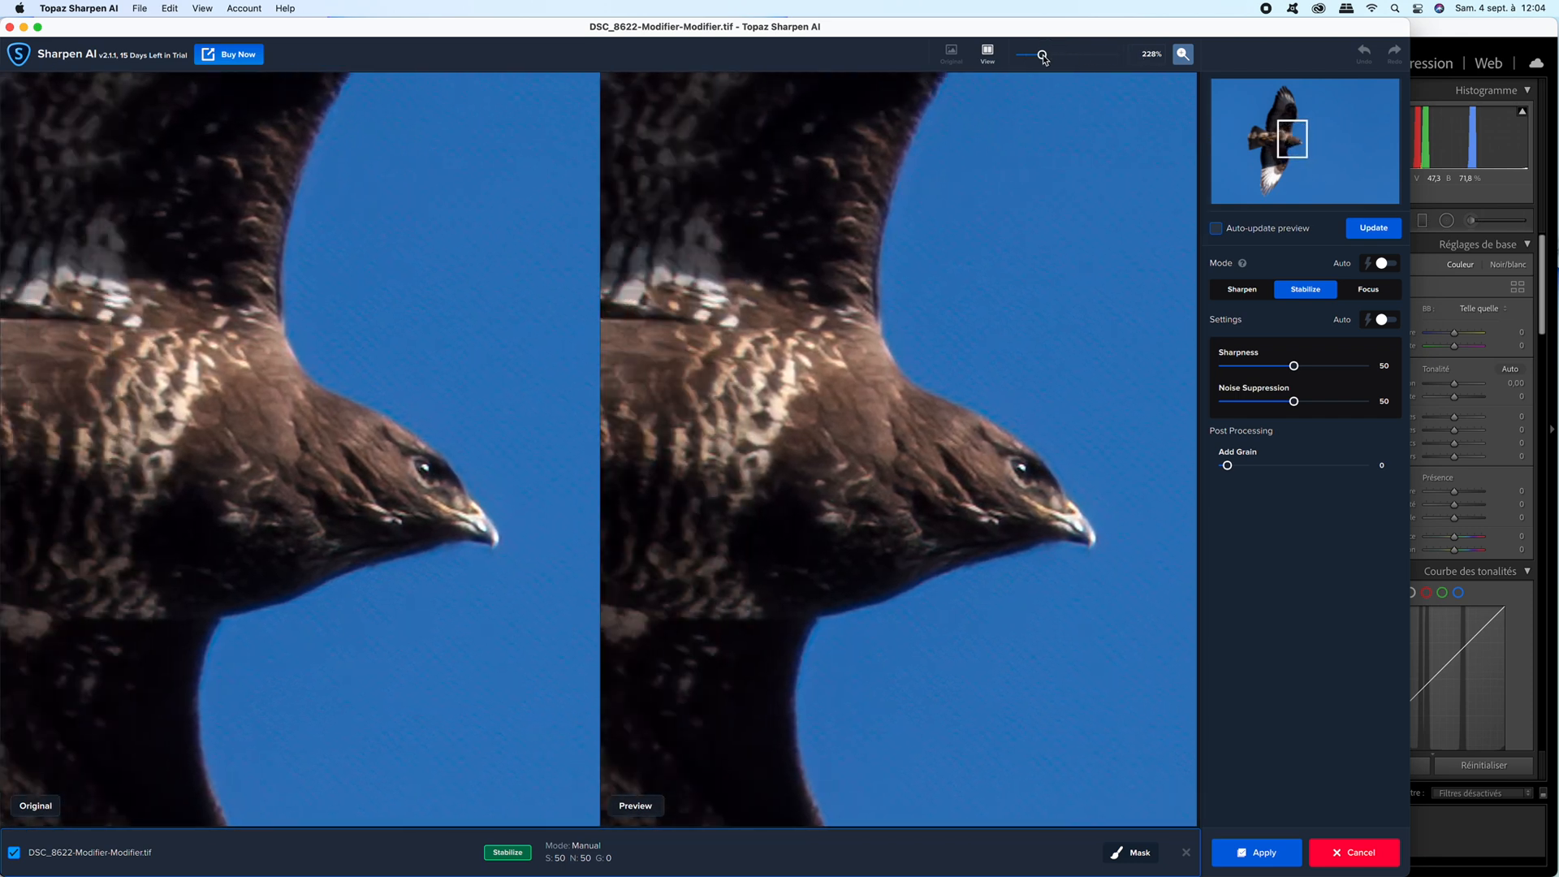
{"action": "left_click_drag", "start_coordinate": [1042, 56], "coordinate": [1046, 56]}
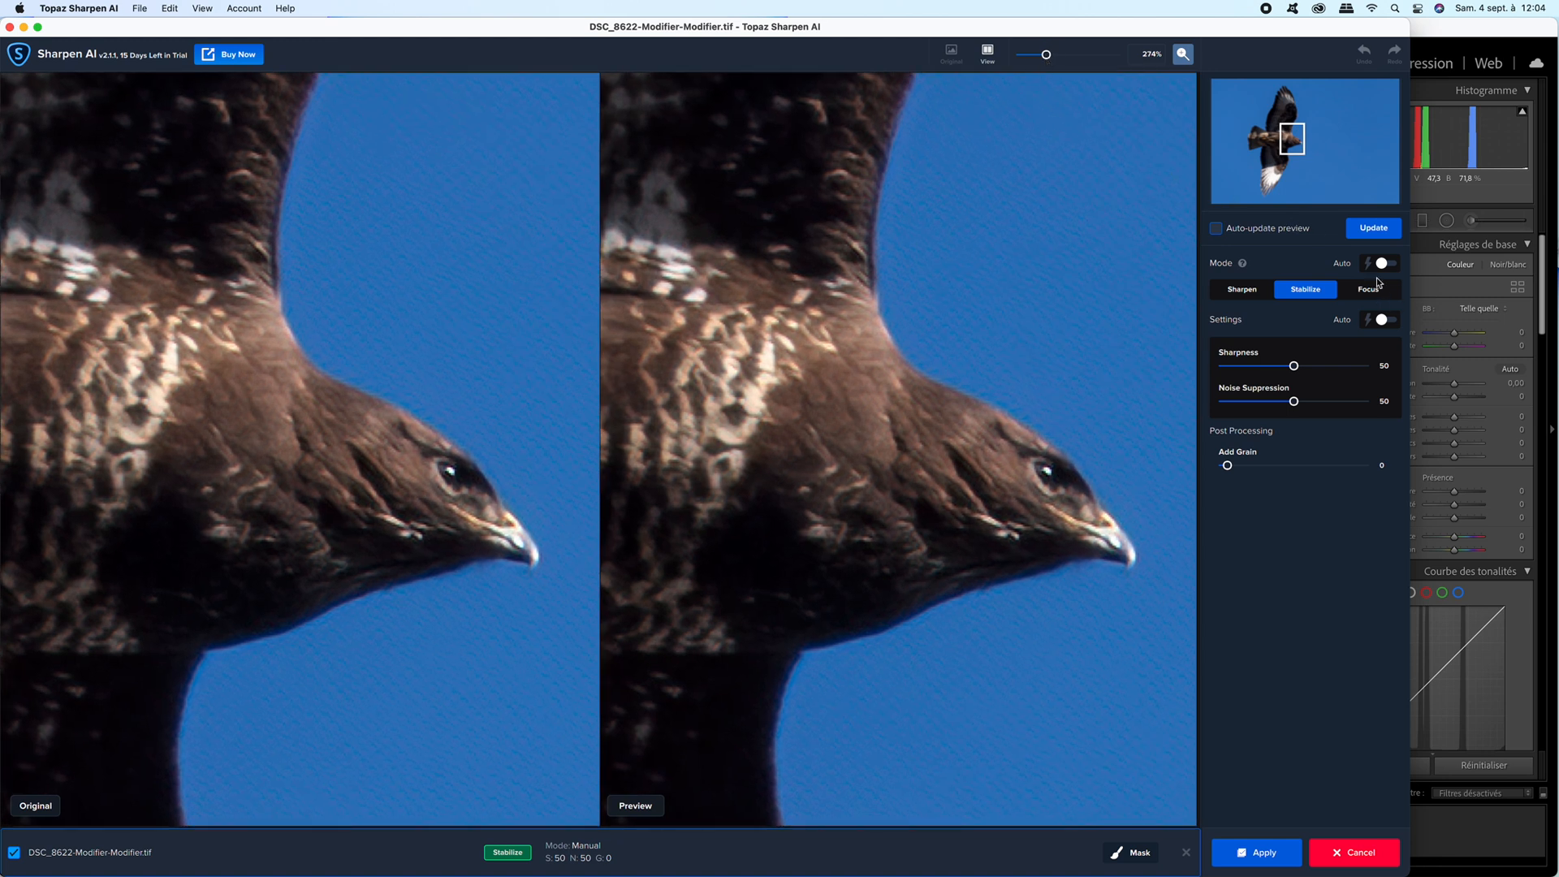
{"action": "left_click", "coordinate": [1384, 321]}
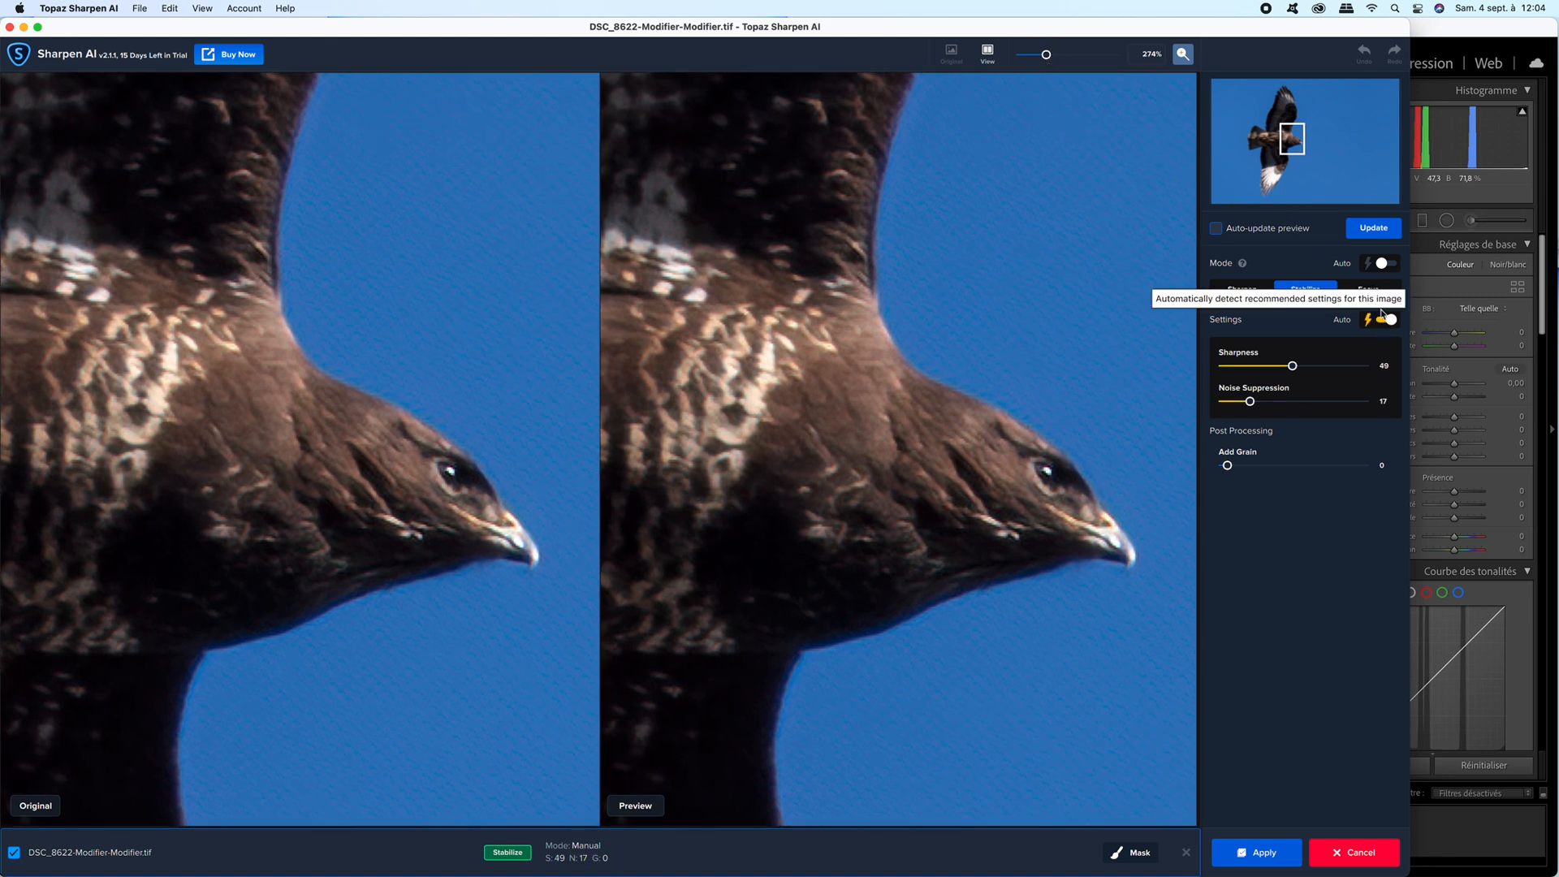
{"action": "left_click", "coordinate": [1384, 264]}
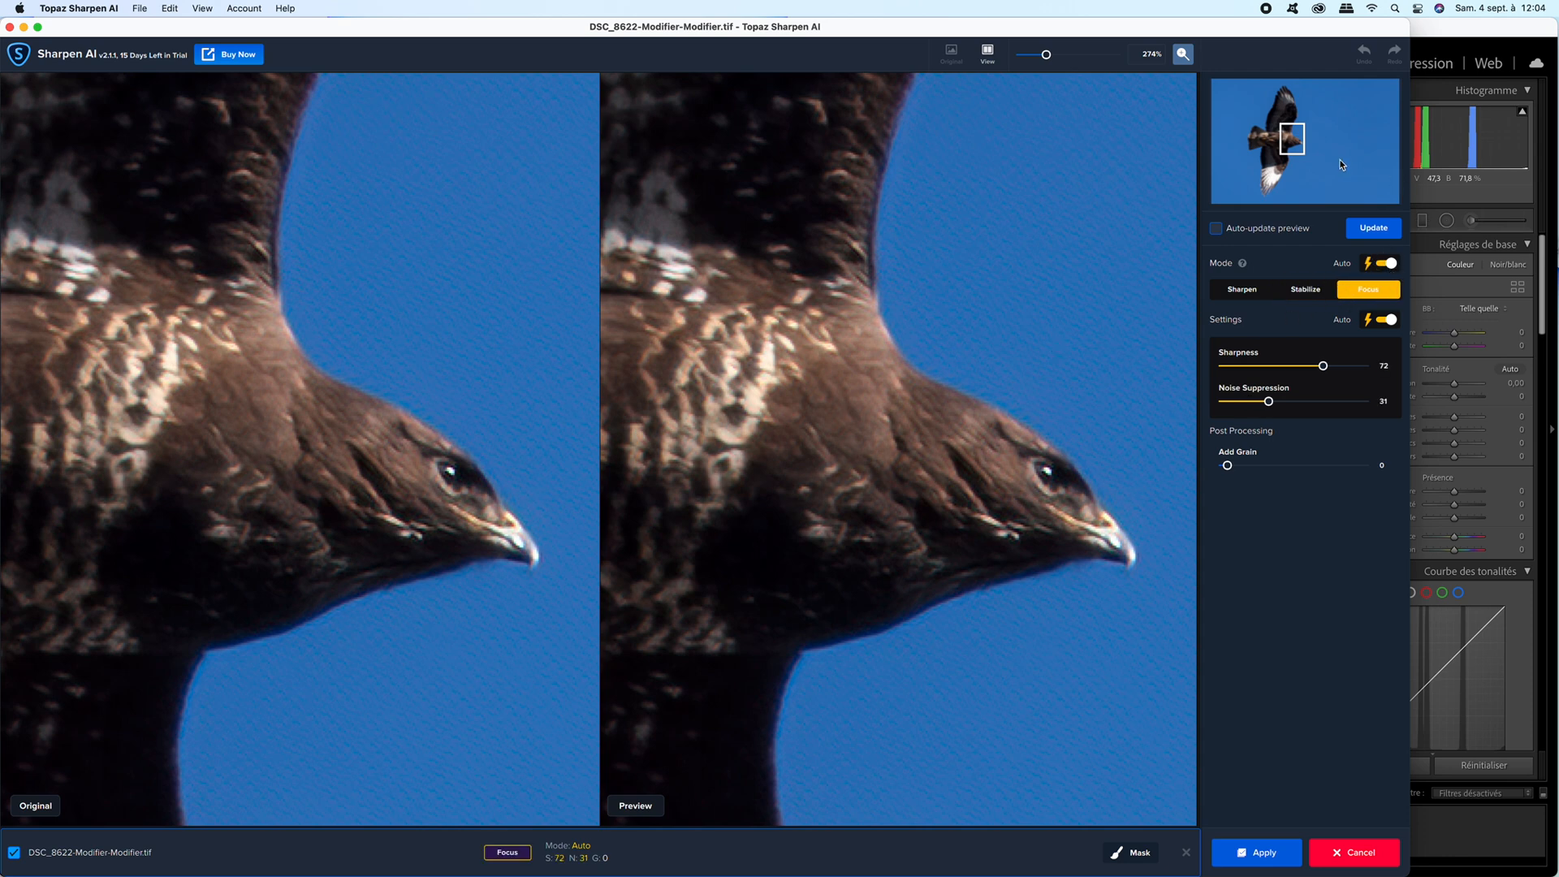
{"action": "mouse_move", "coordinate": [1291, 139]}
{"action": "left_mouse_down"}
{"action": "mouse_move", "coordinate": [1262, 140]}
{"action": "mouse_move", "coordinate": [1294, 141]}
{"action": "left_mouse_up"}
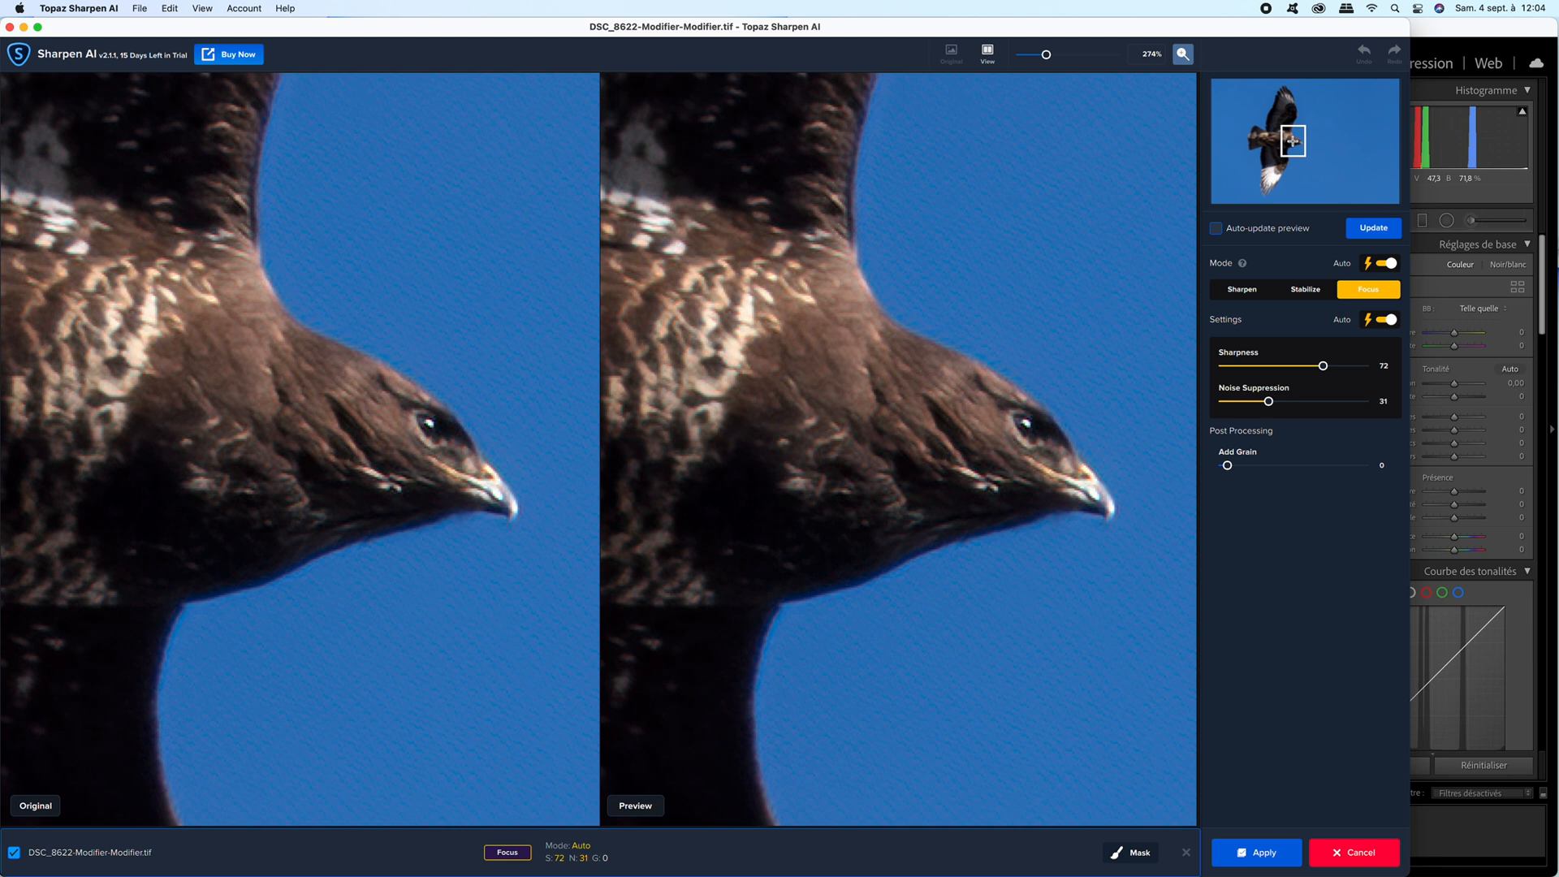
{"action": "left_click", "coordinate": [1371, 230]}
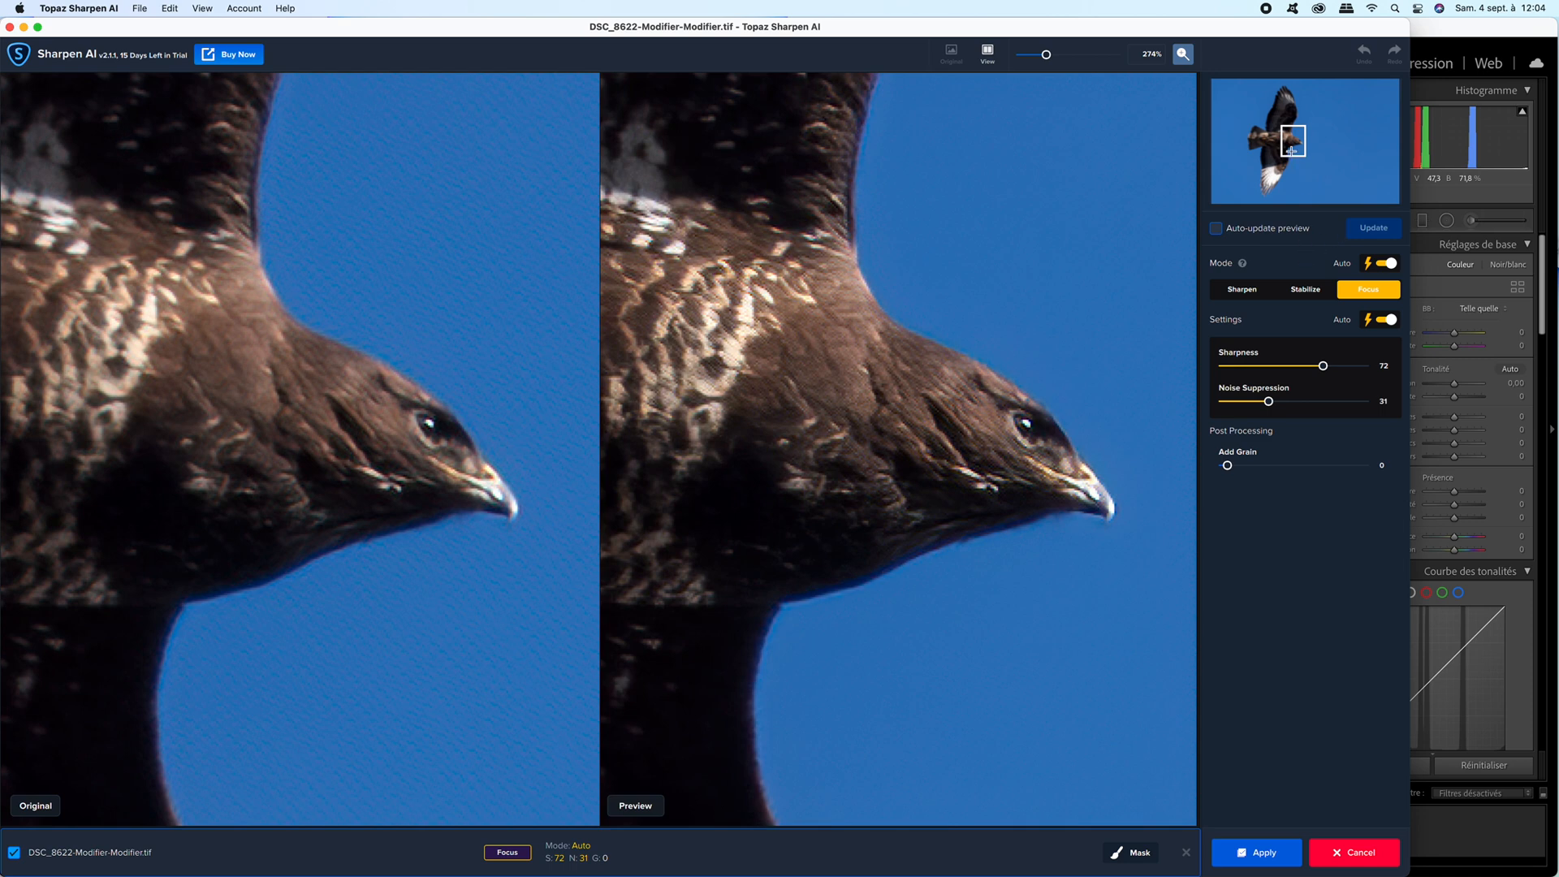
Update the sharpening preview on the bird's tail and feet, and apply the sharpening to the photo
{"action": "left_click_drag", "start_coordinate": [1292, 150], "coordinate": [1262, 150]}
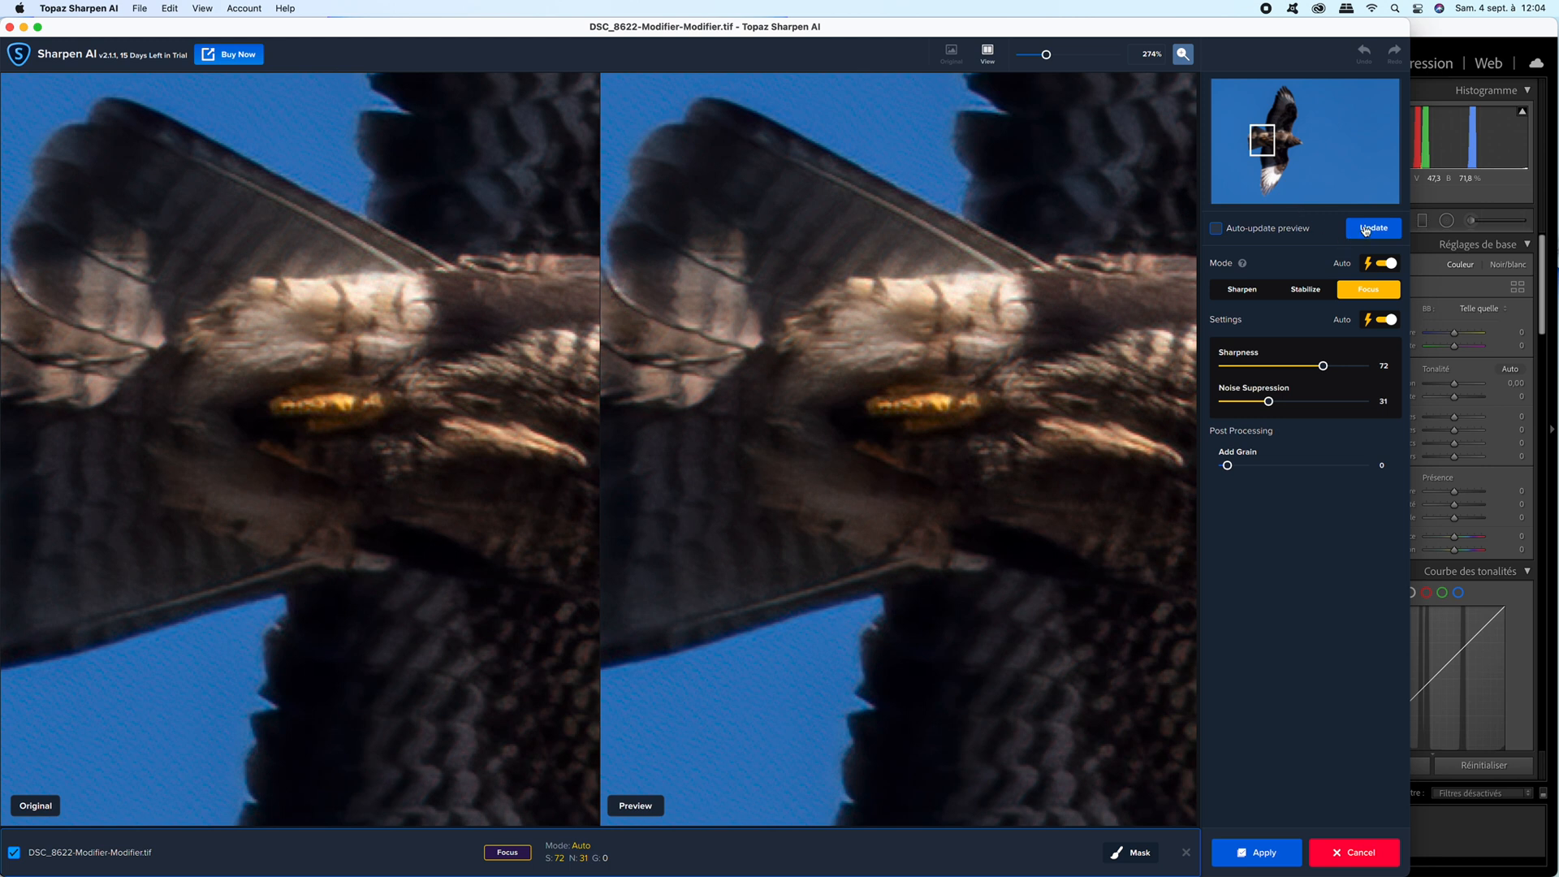
{"action": "left_click", "coordinate": [1364, 230]}
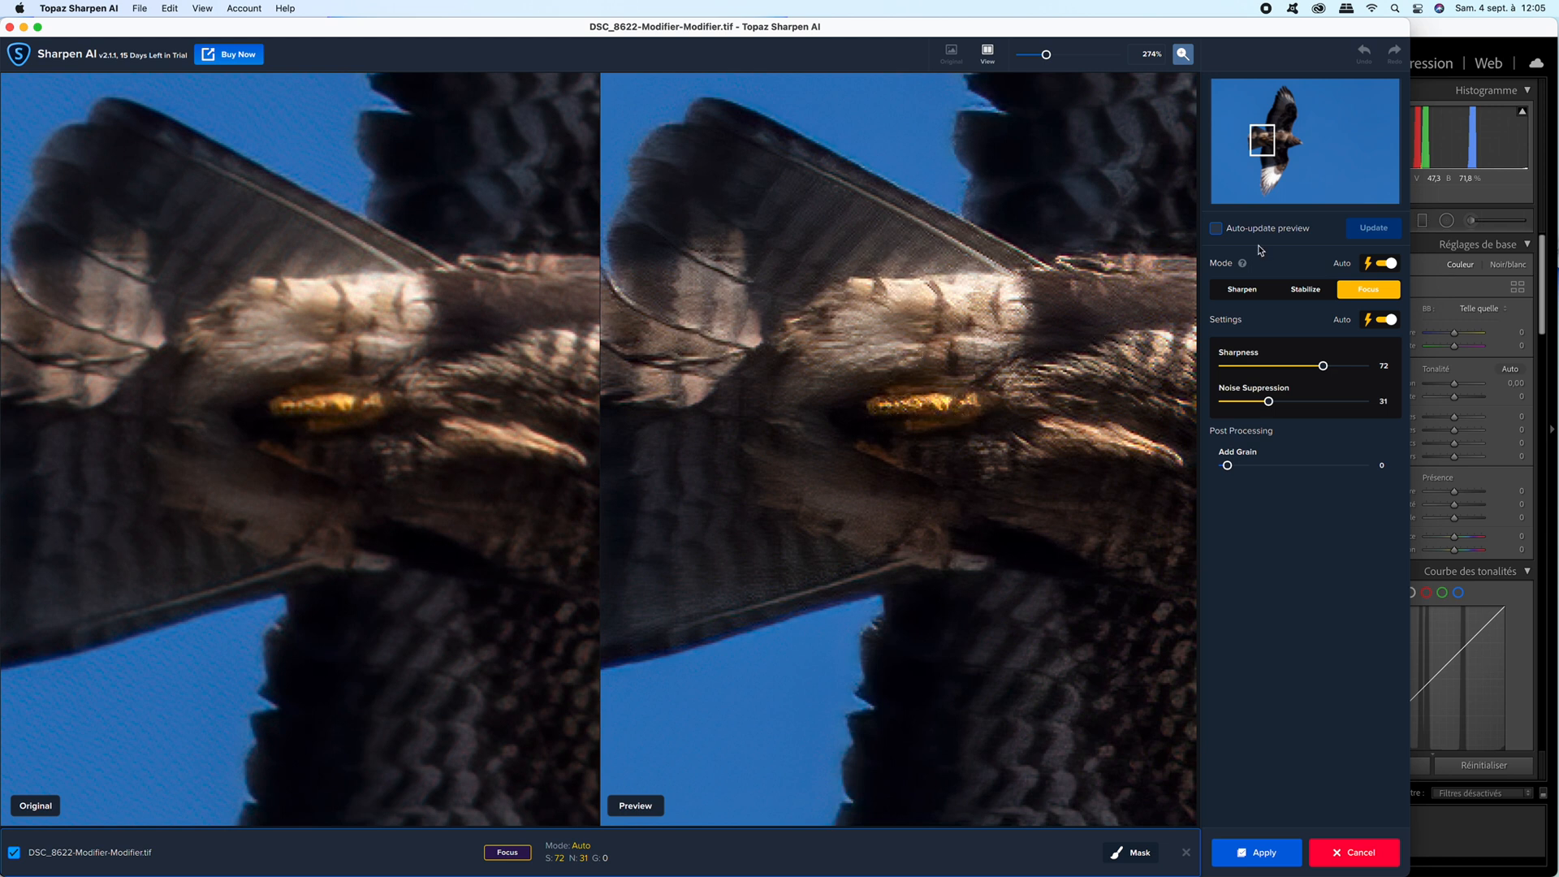
{"action": "left_click", "coordinate": [1263, 850]}
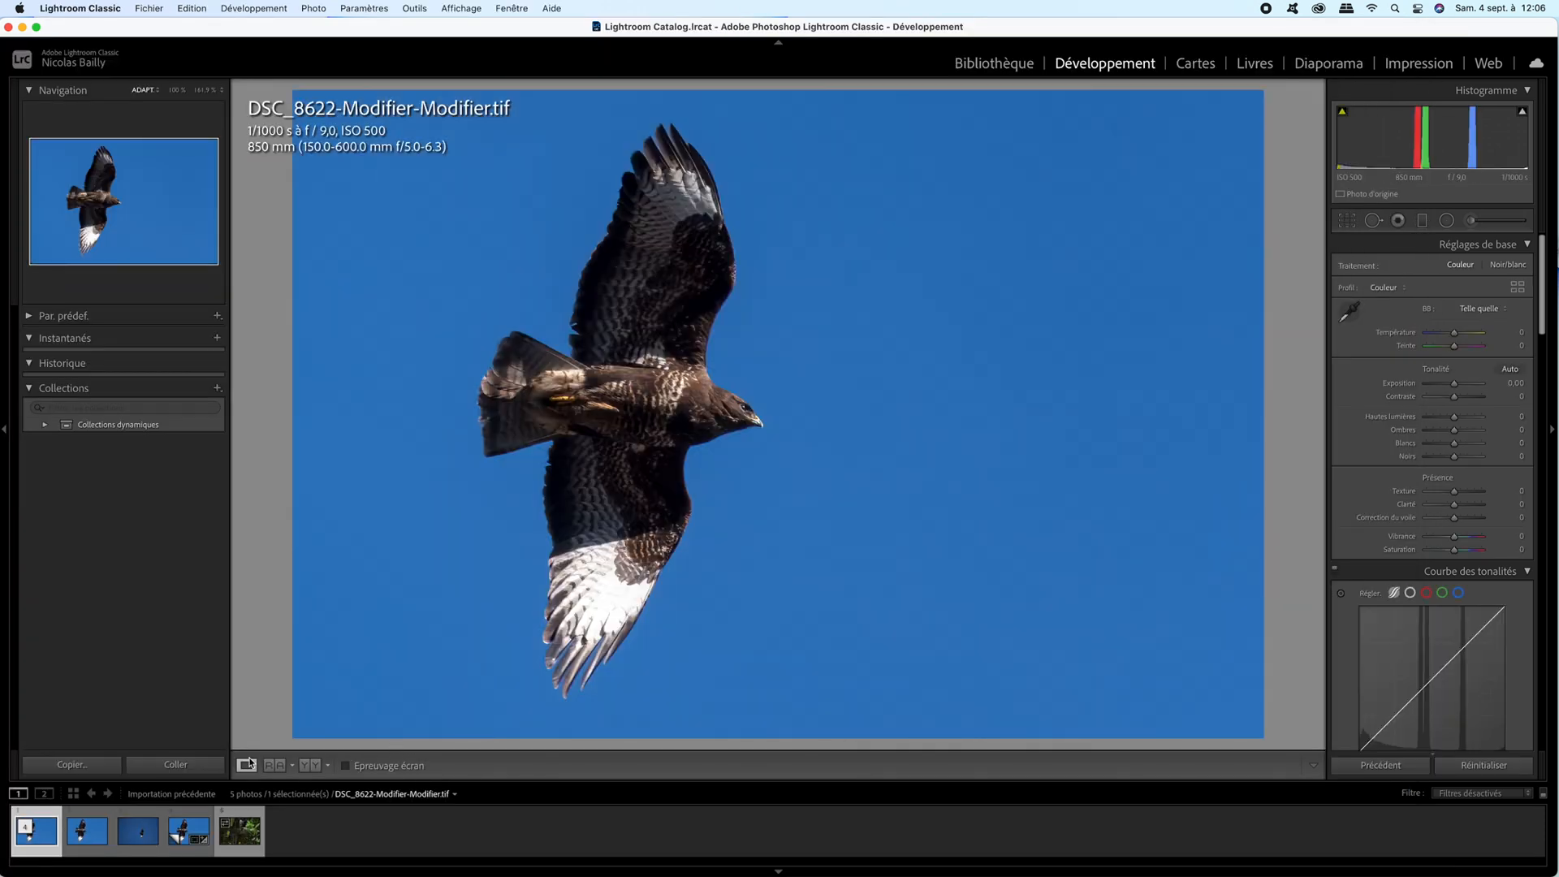
Compare the sharpened DSC_8622-Modifier-Modifier.tif with the denoised DSC_8622-Modifier.tif, both in full view and up close on the bird
{"action": "left_click", "coordinate": [103, 812]}
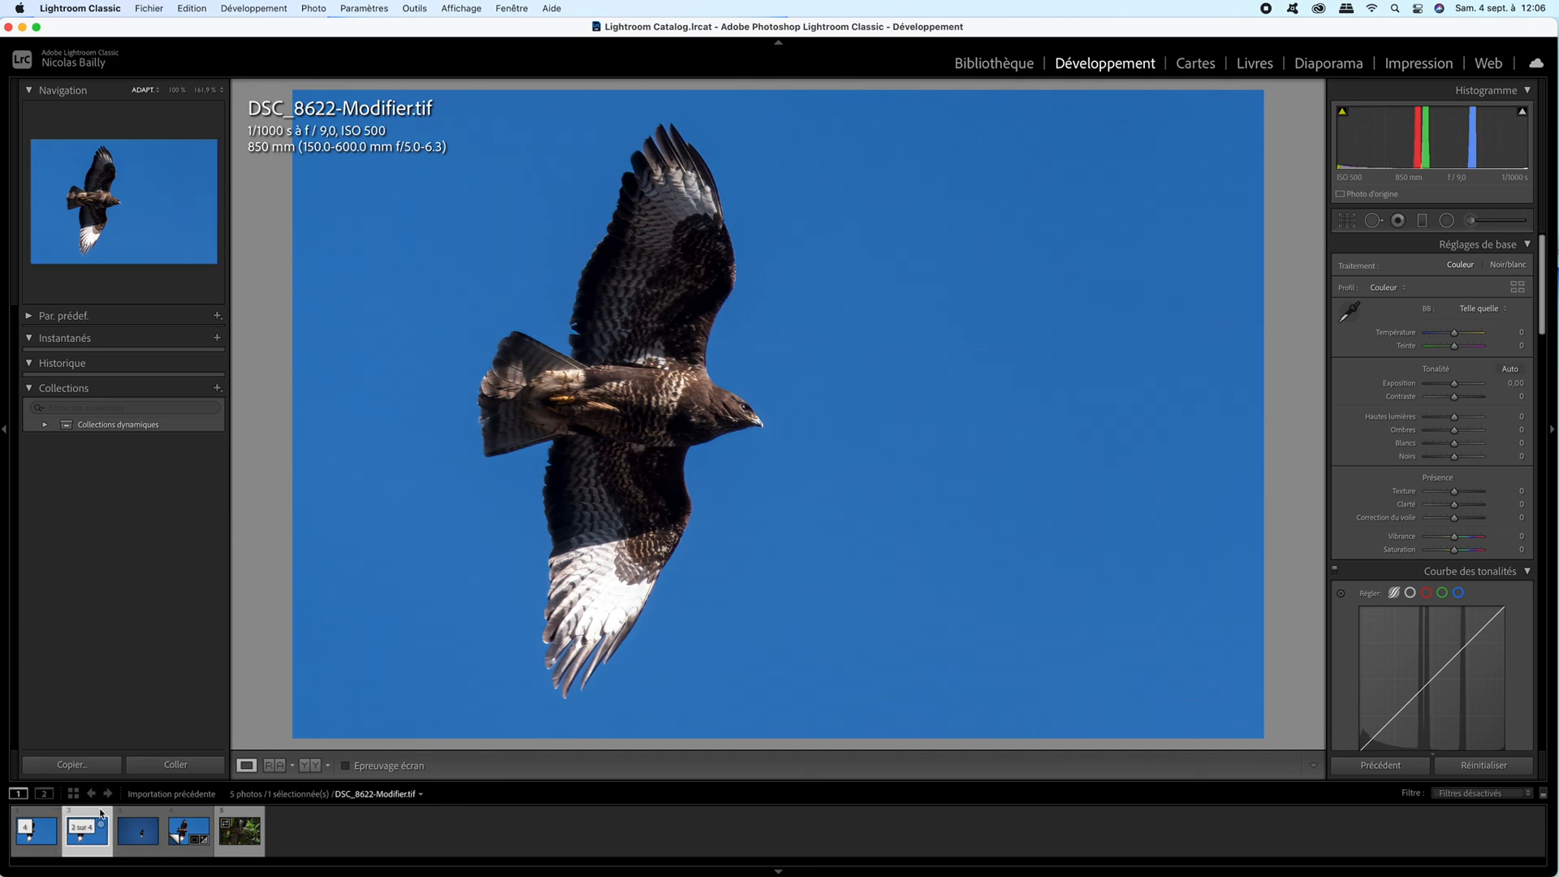
{"action": "left_click", "coordinate": [51, 811]}
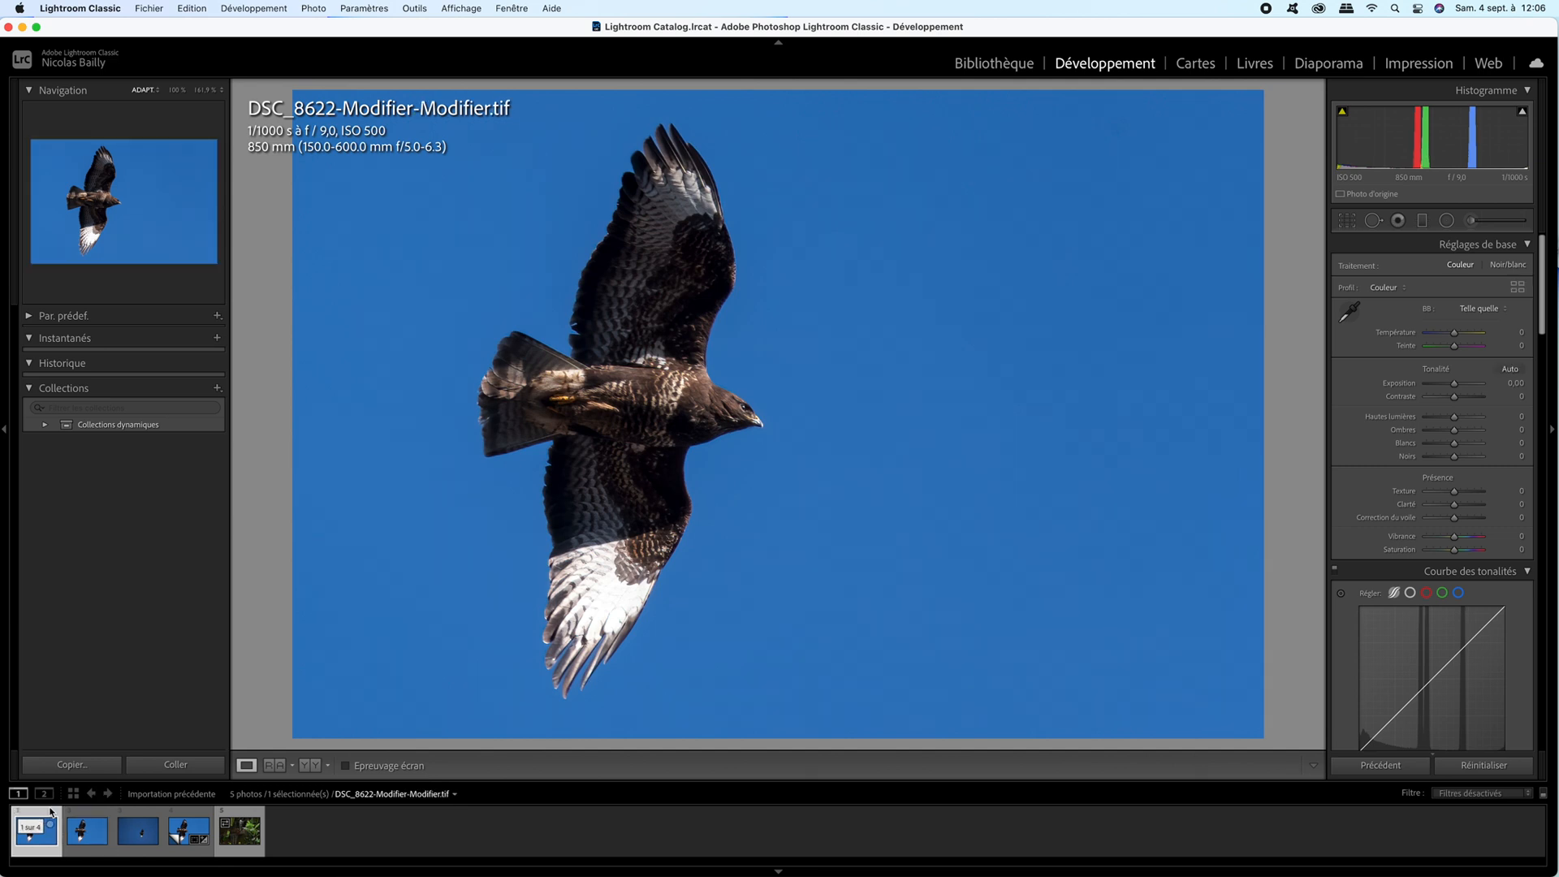
{"action": "left_click", "coordinate": [90, 811]}
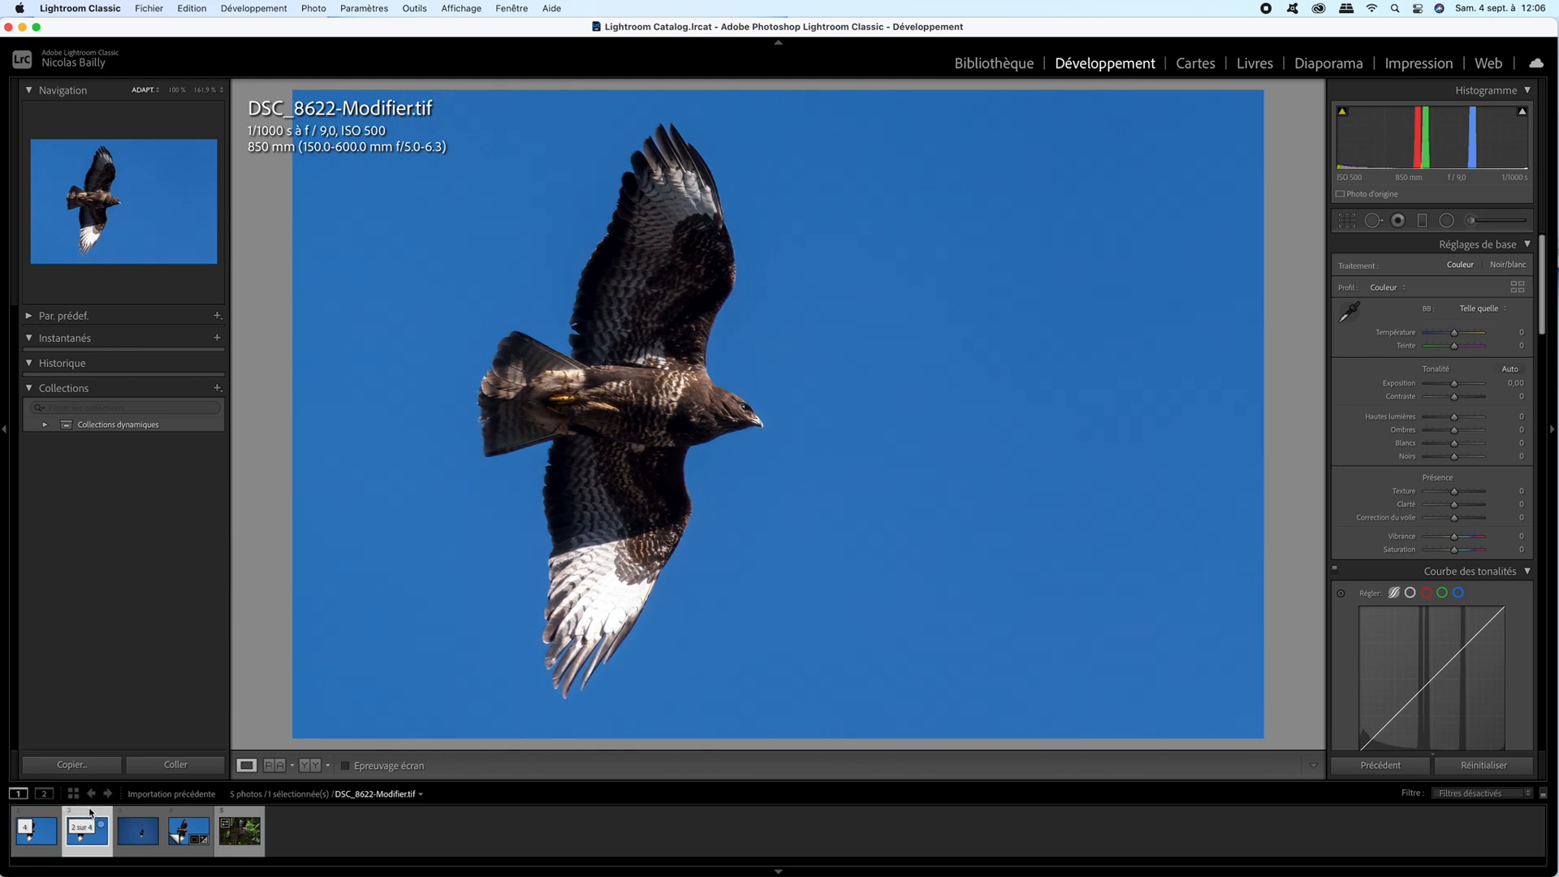
{"action": "left_click", "coordinate": [657, 399]}
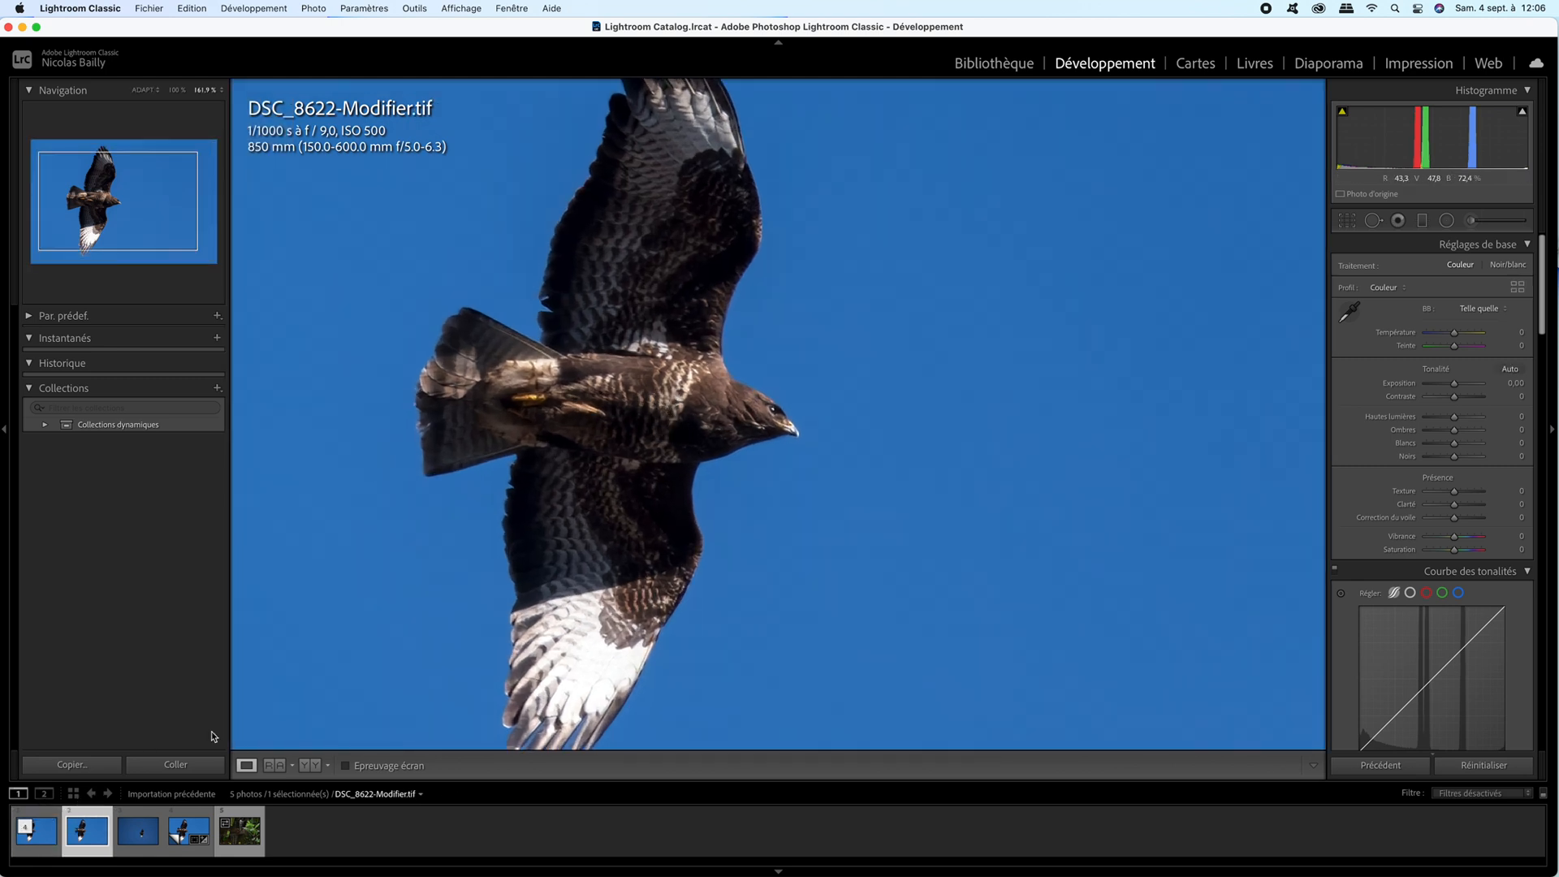
{"action": "left_click", "coordinate": [44, 814]}
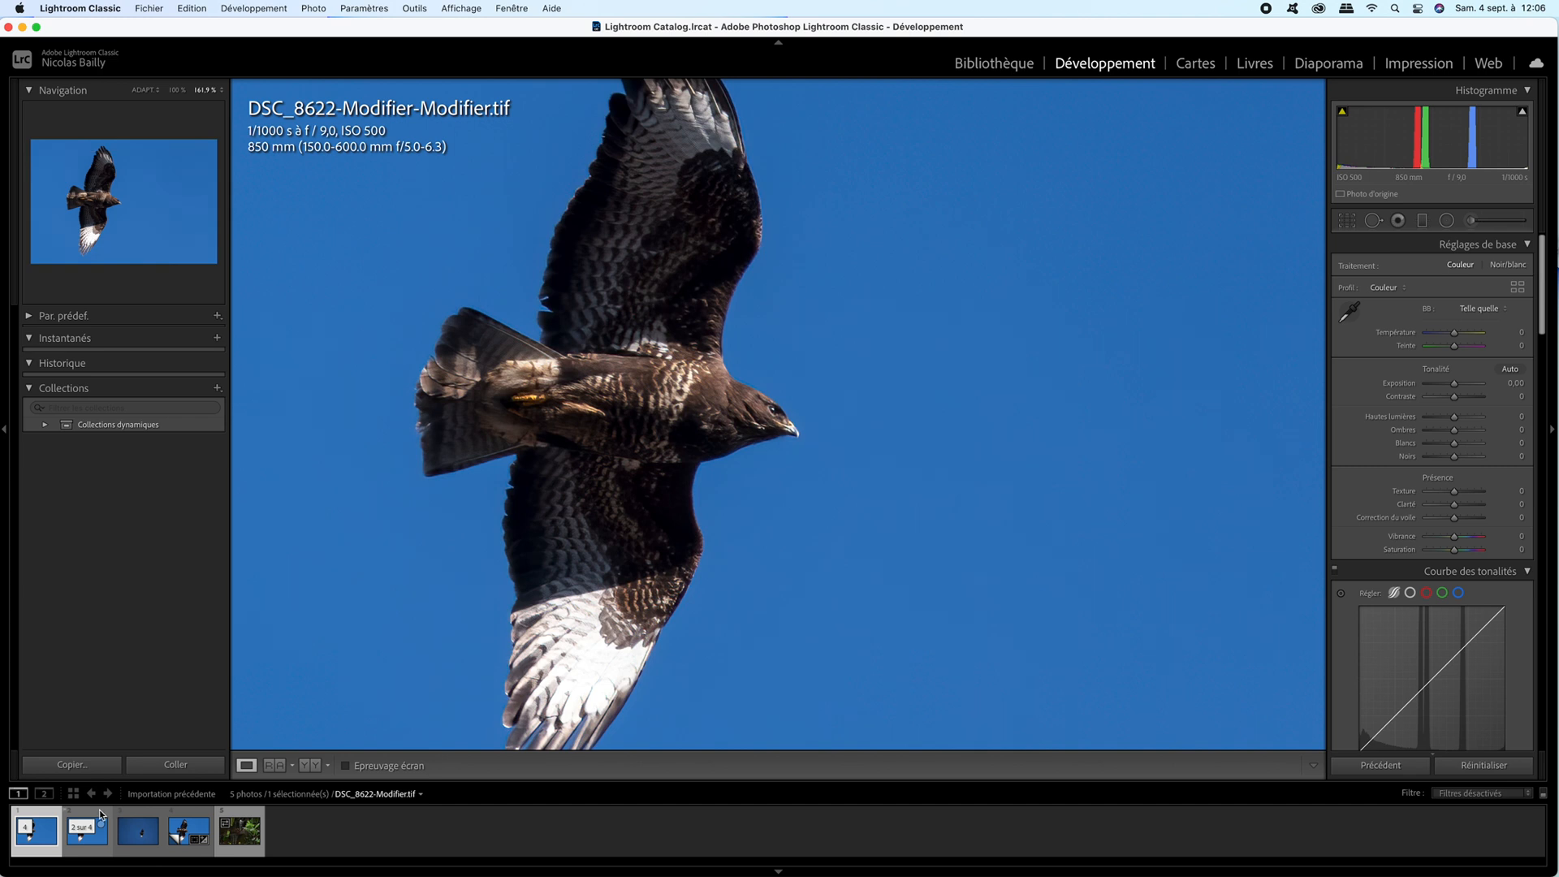
{"action": "key", "text": "Right"}
{"action": "left_click", "coordinate": [41, 816]}
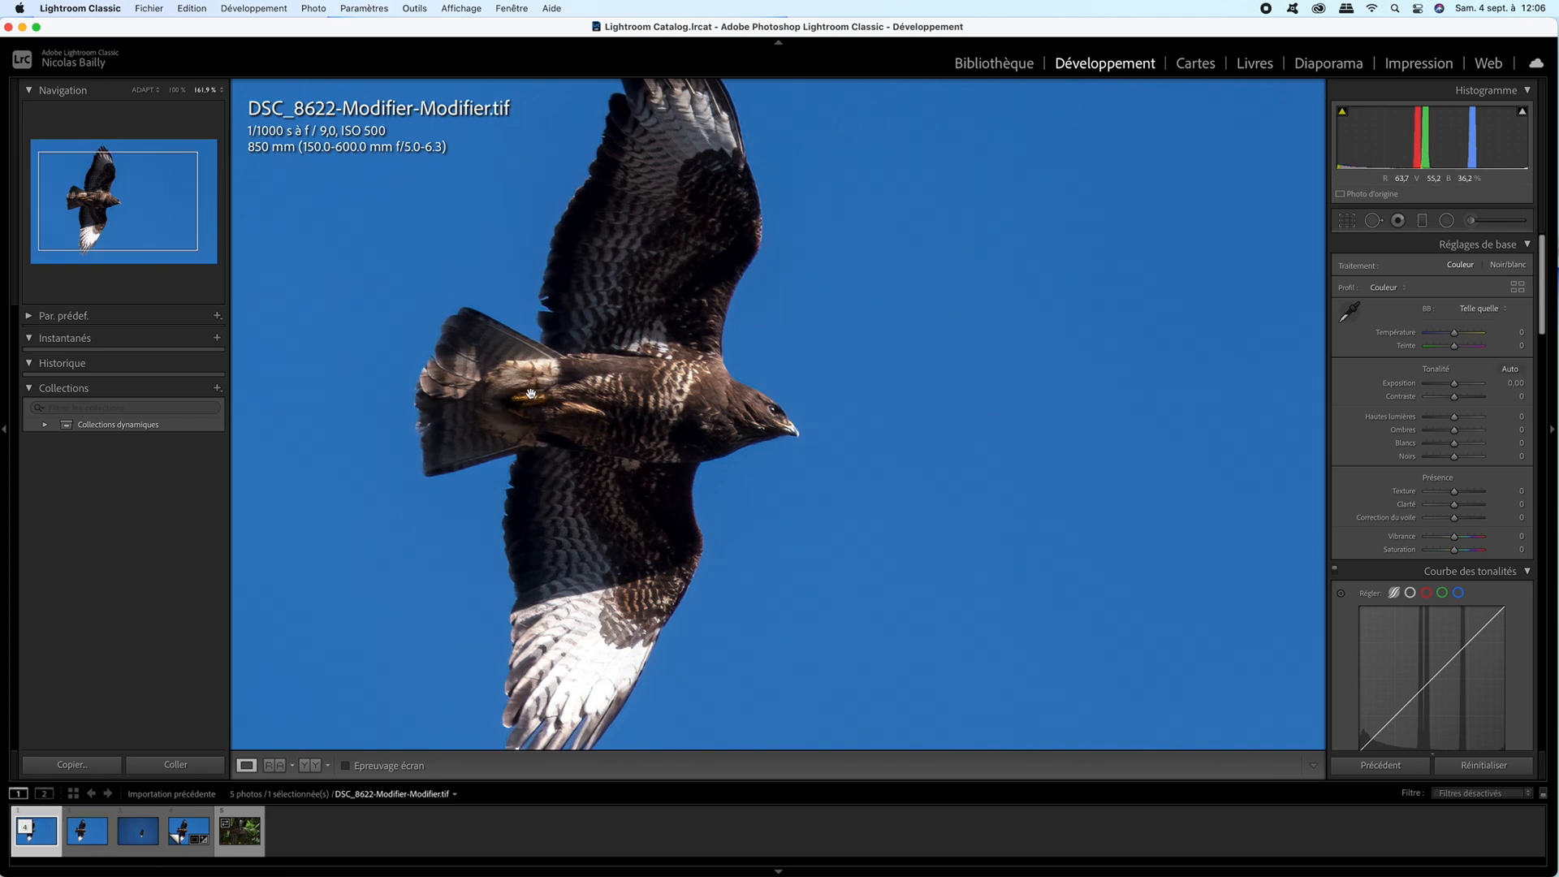
{"action": "left_click", "coordinate": [95, 815]}
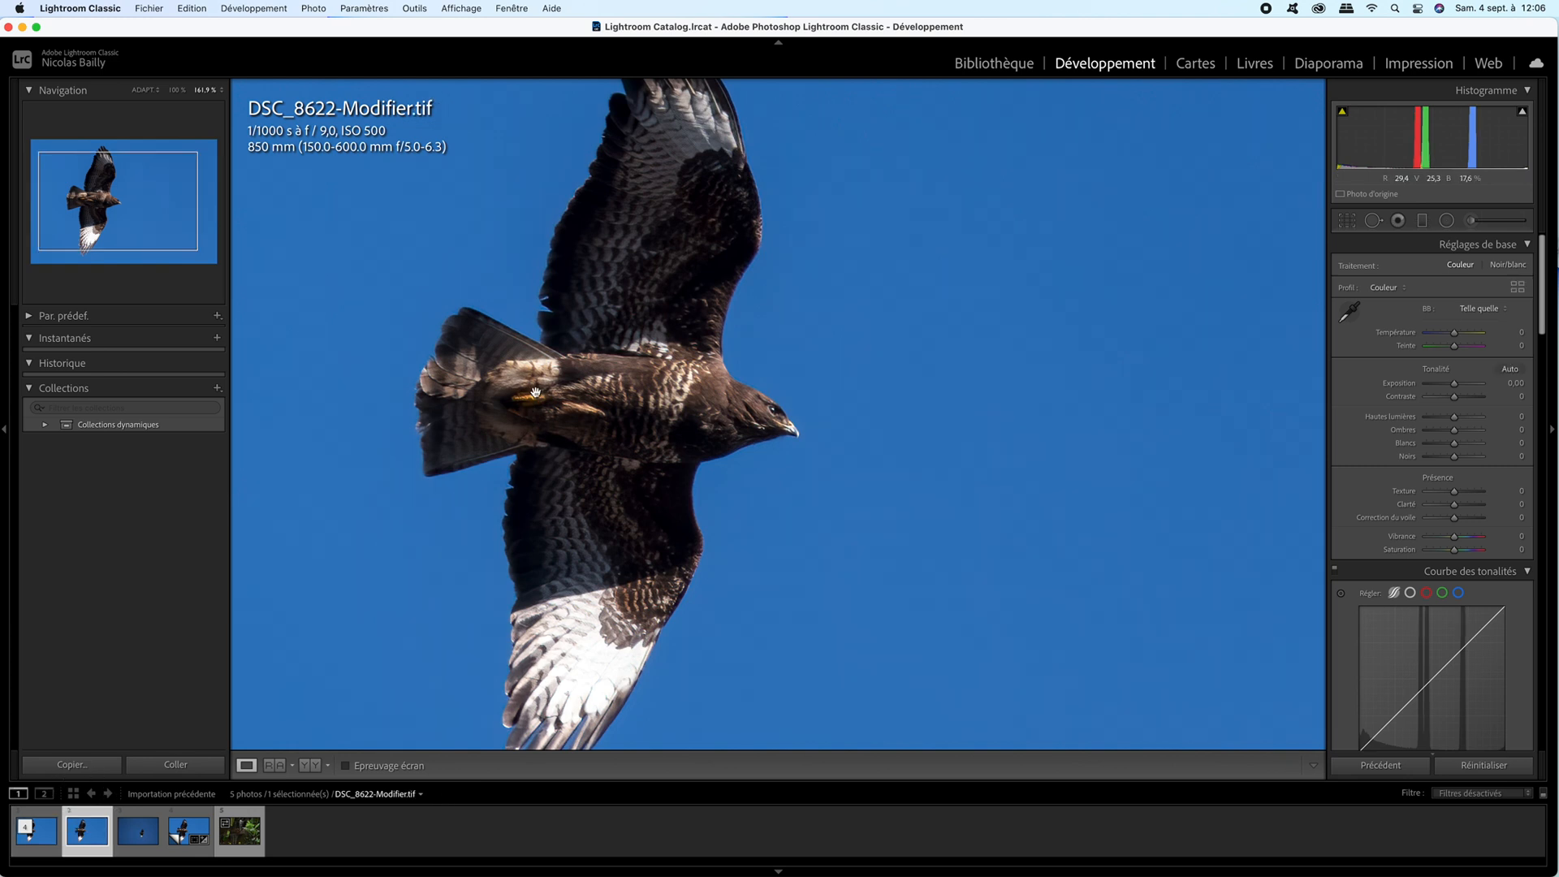
{"action": "left_click", "coordinate": [41, 825]}
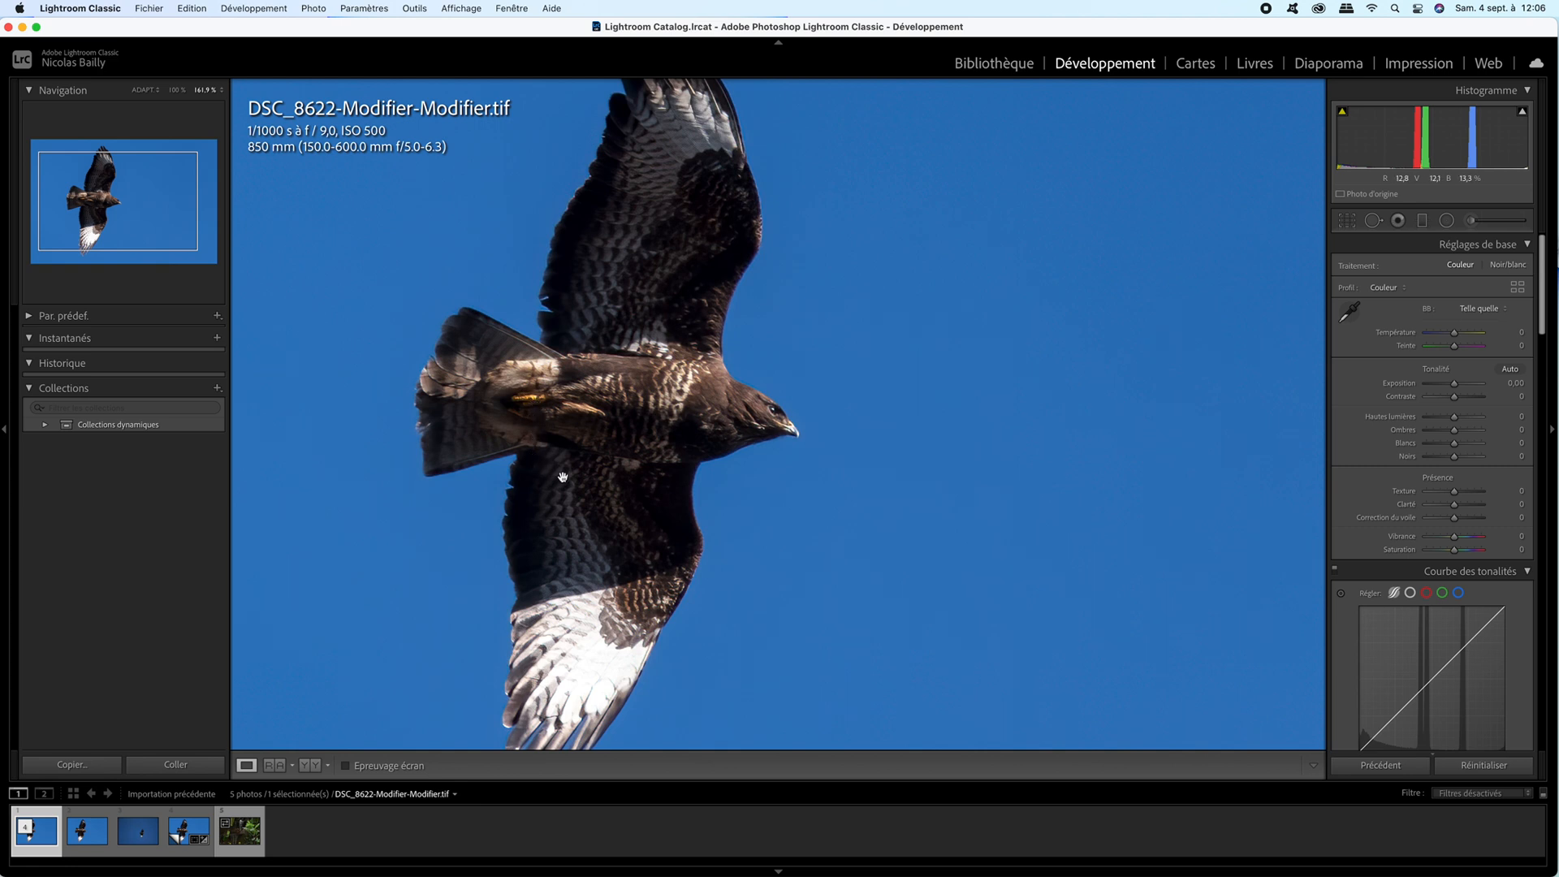
{"action": "left_click_drag", "start_coordinate": [557, 470], "coordinate": [630, 404]}
{"action": "left_click", "coordinate": [630, 403]}
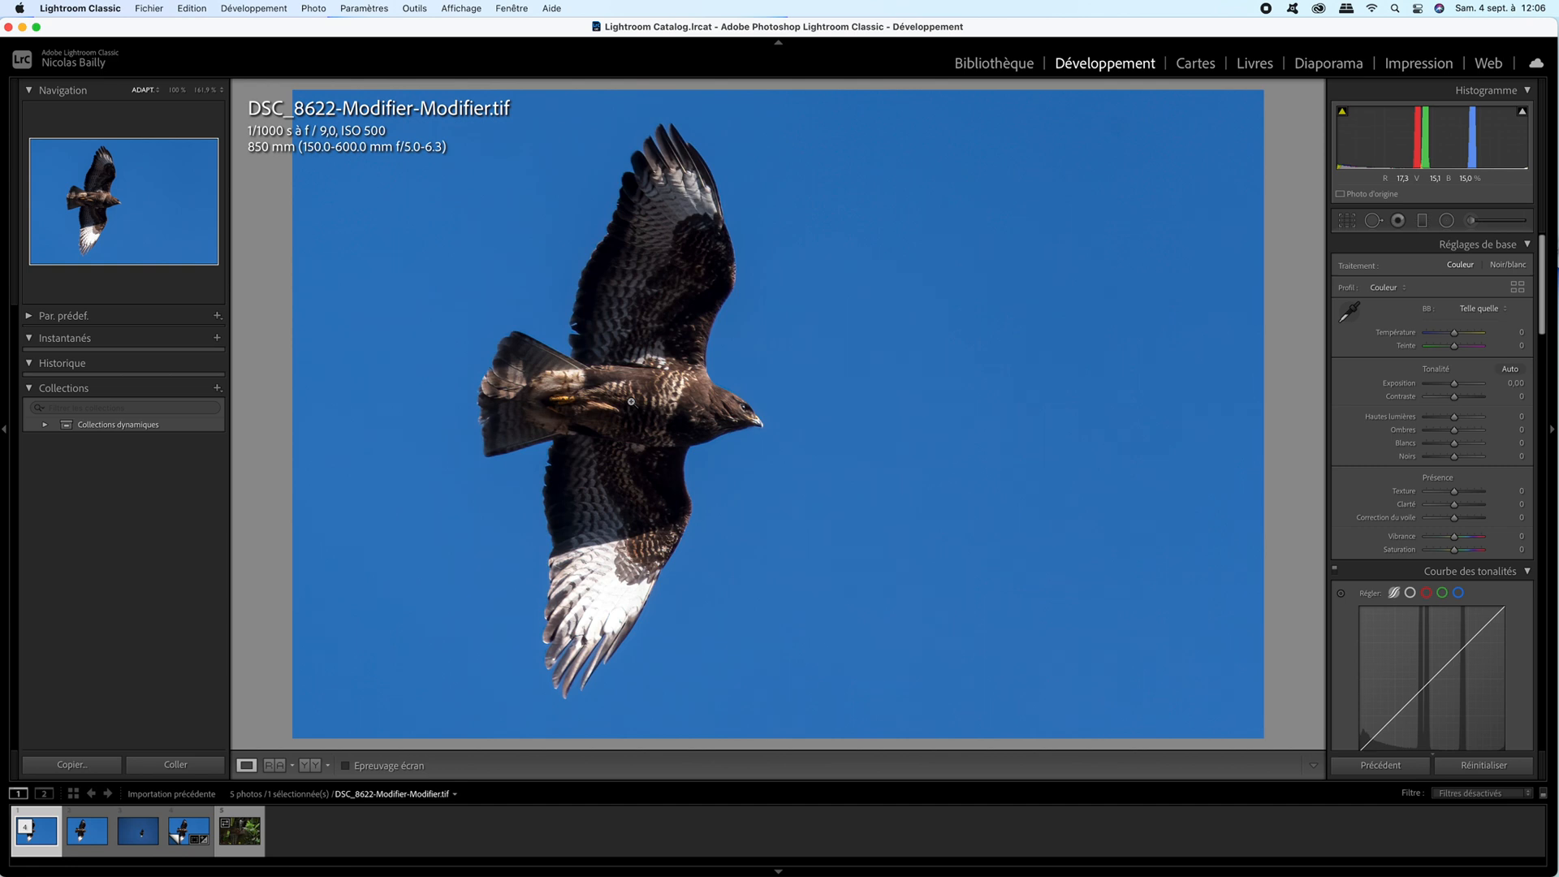
Display the sharpened photo's pixel dimensions and open a copy with Lightroom corrections in Topaz Gigapixel AI in trial mode
{"action": "key", "text": "i"}
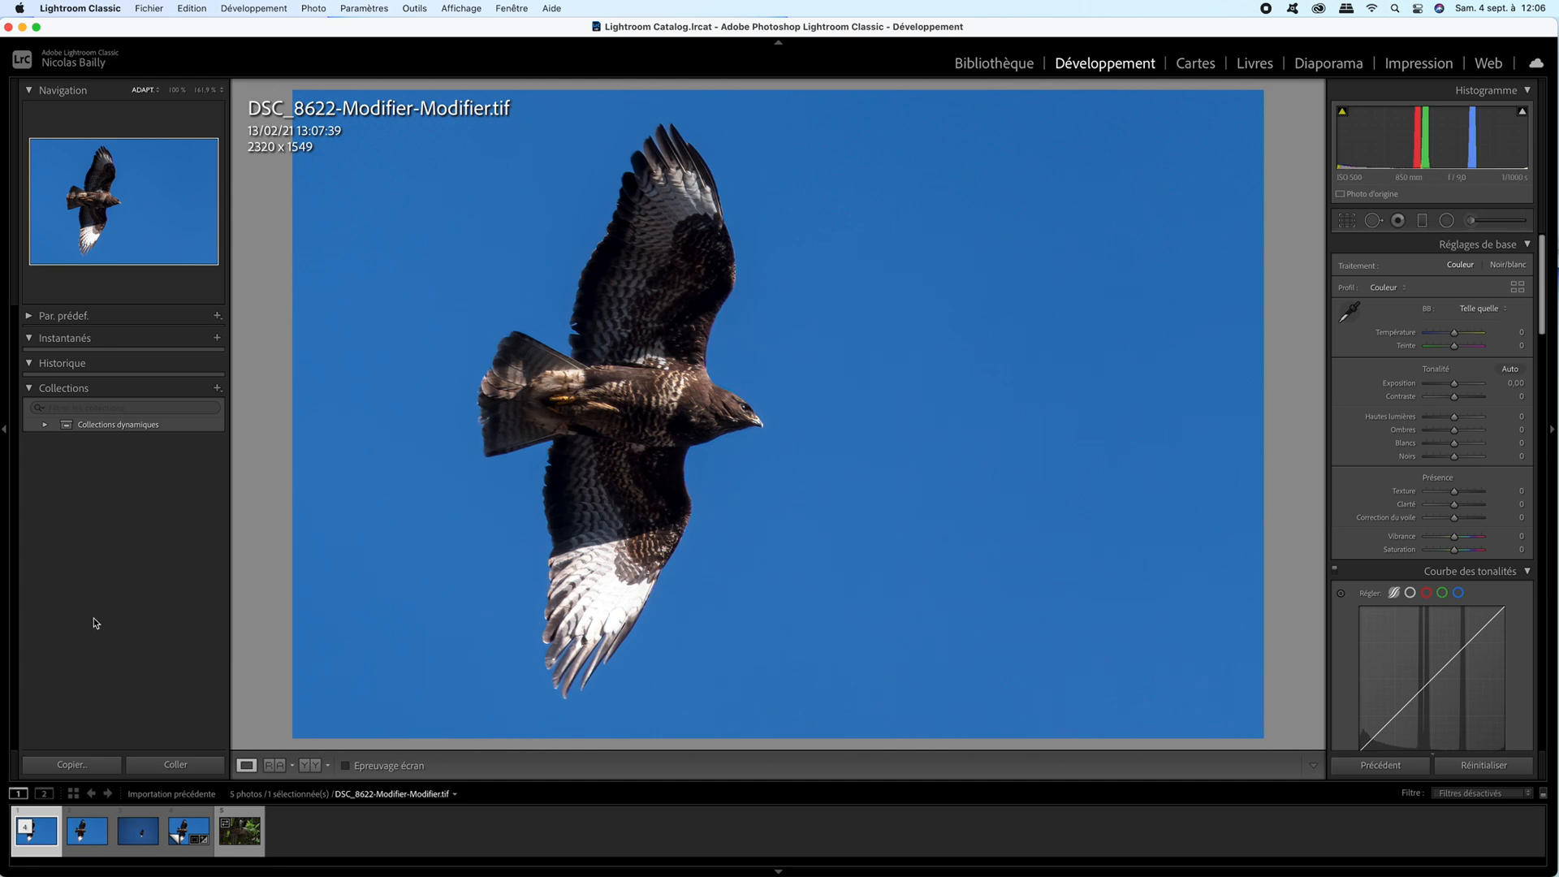
{"action": "right_click", "coordinate": [41, 812]}
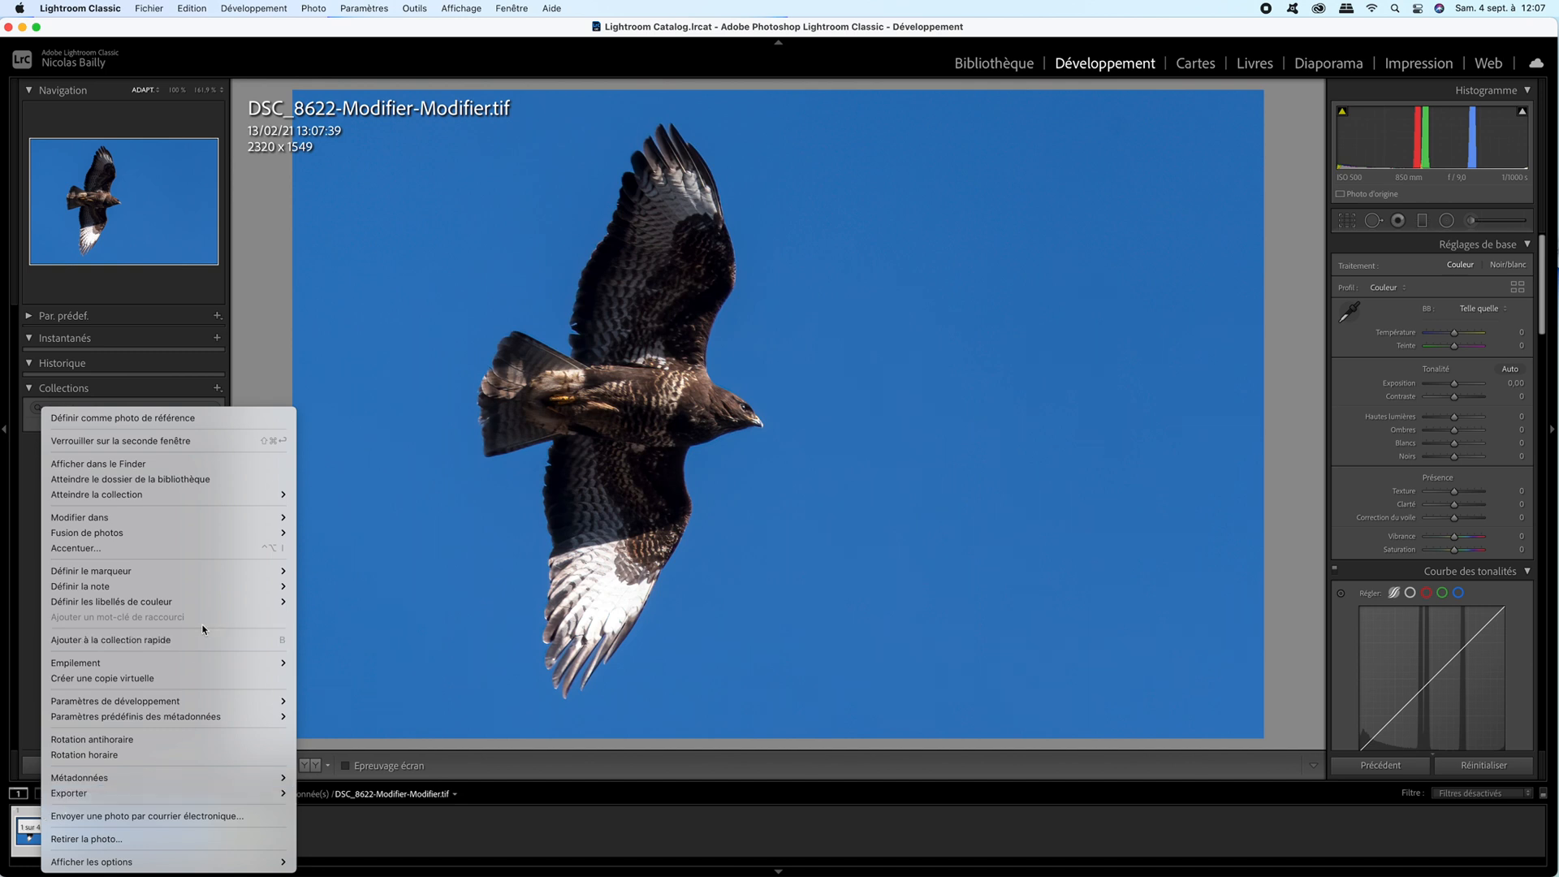
{"action": "mouse_move", "coordinate": [207, 515]}
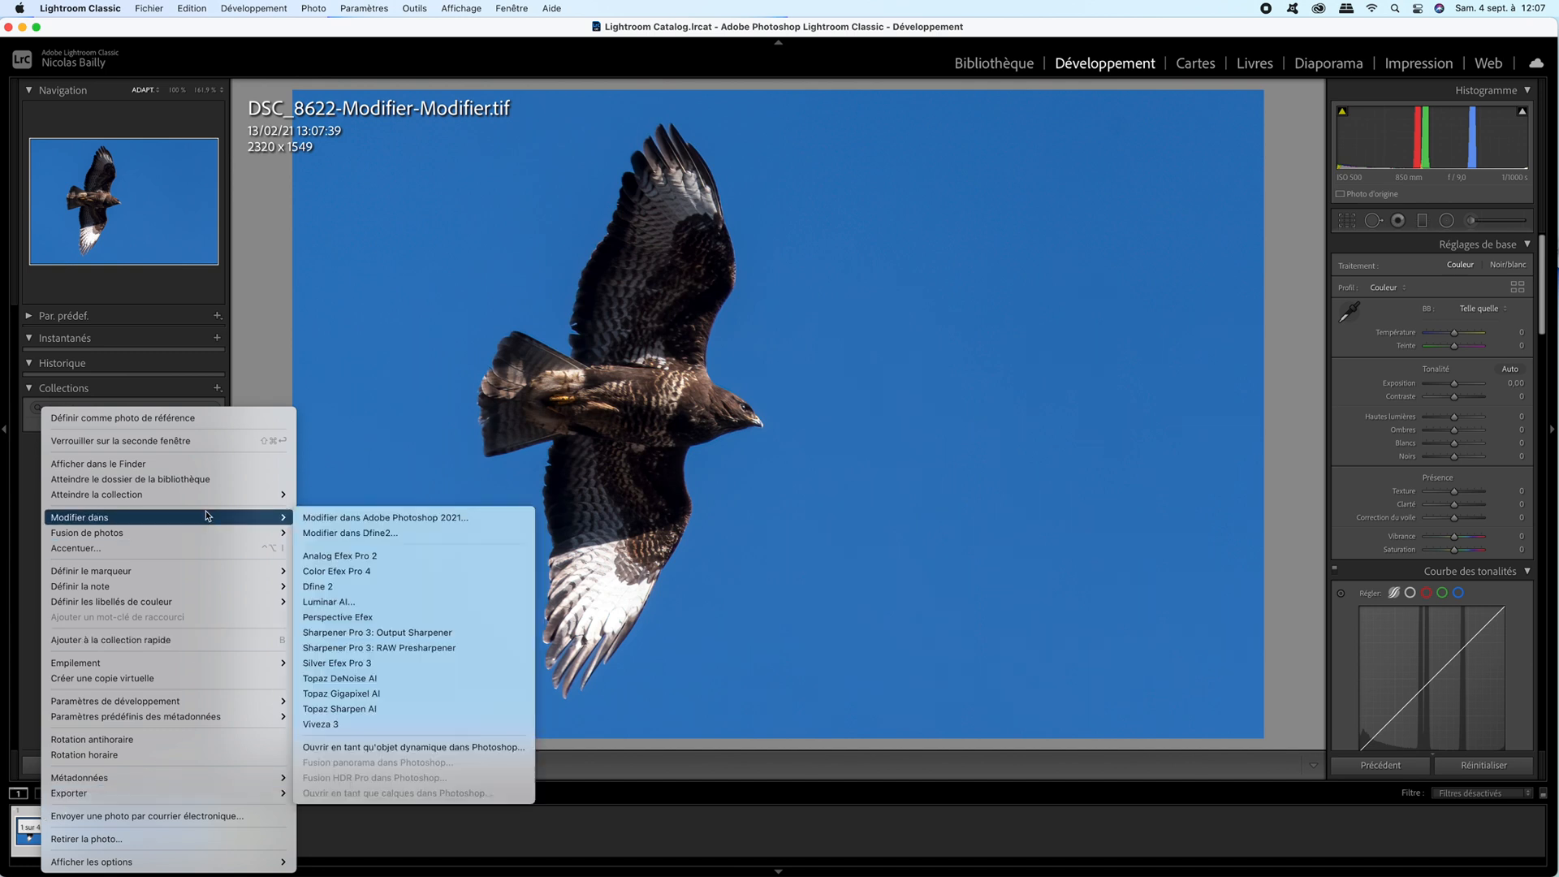
{"action": "left_click", "coordinate": [362, 694]}
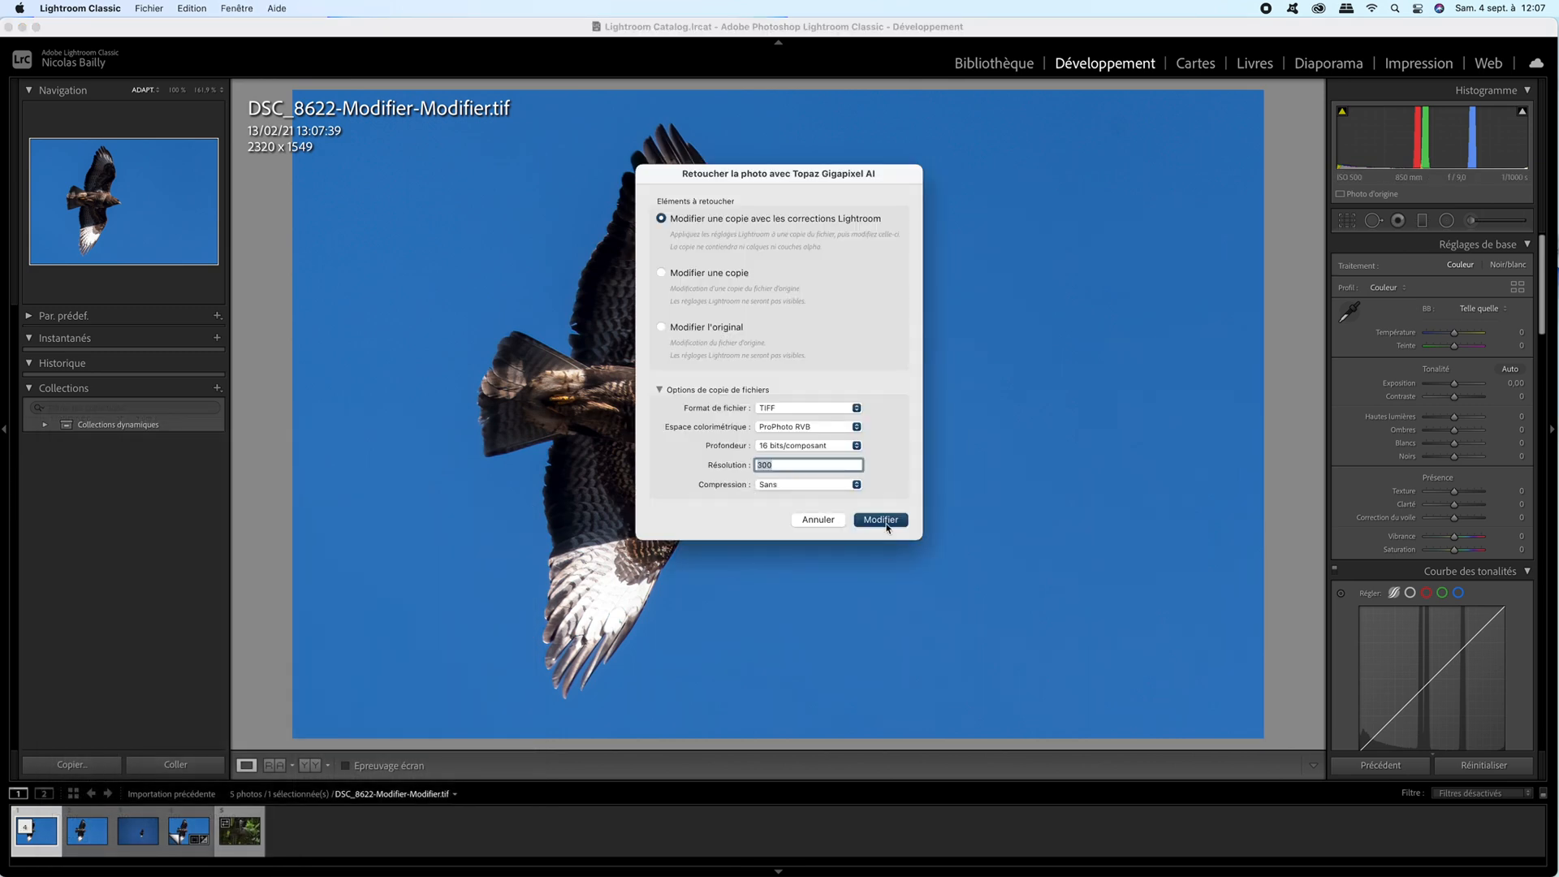
{"action": "left_click", "coordinate": [884, 521]}
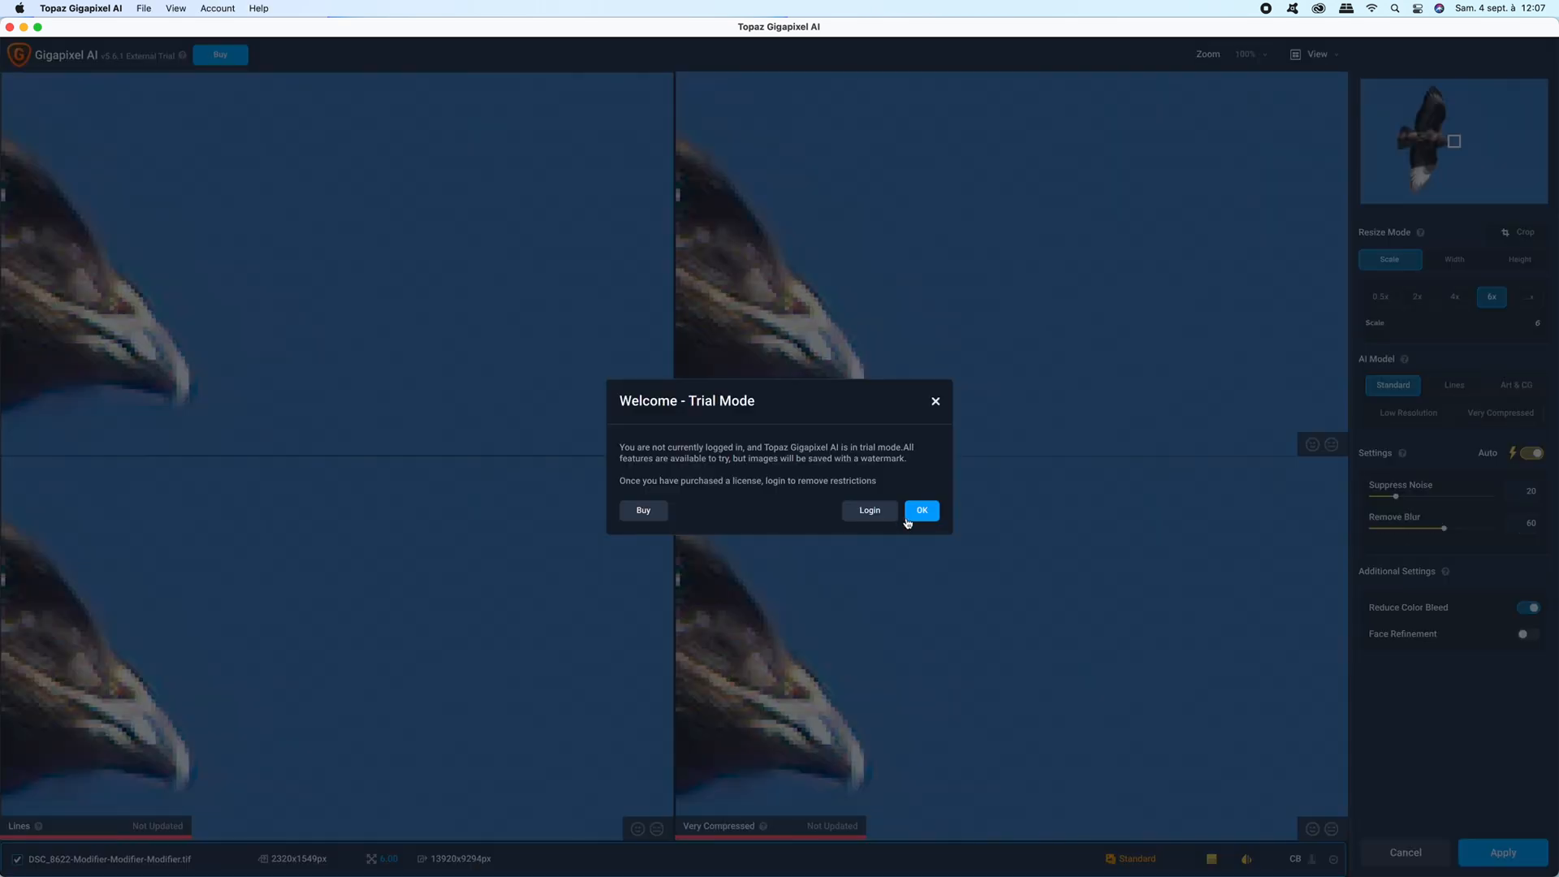
{"action": "left_click", "coordinate": [920, 514]}
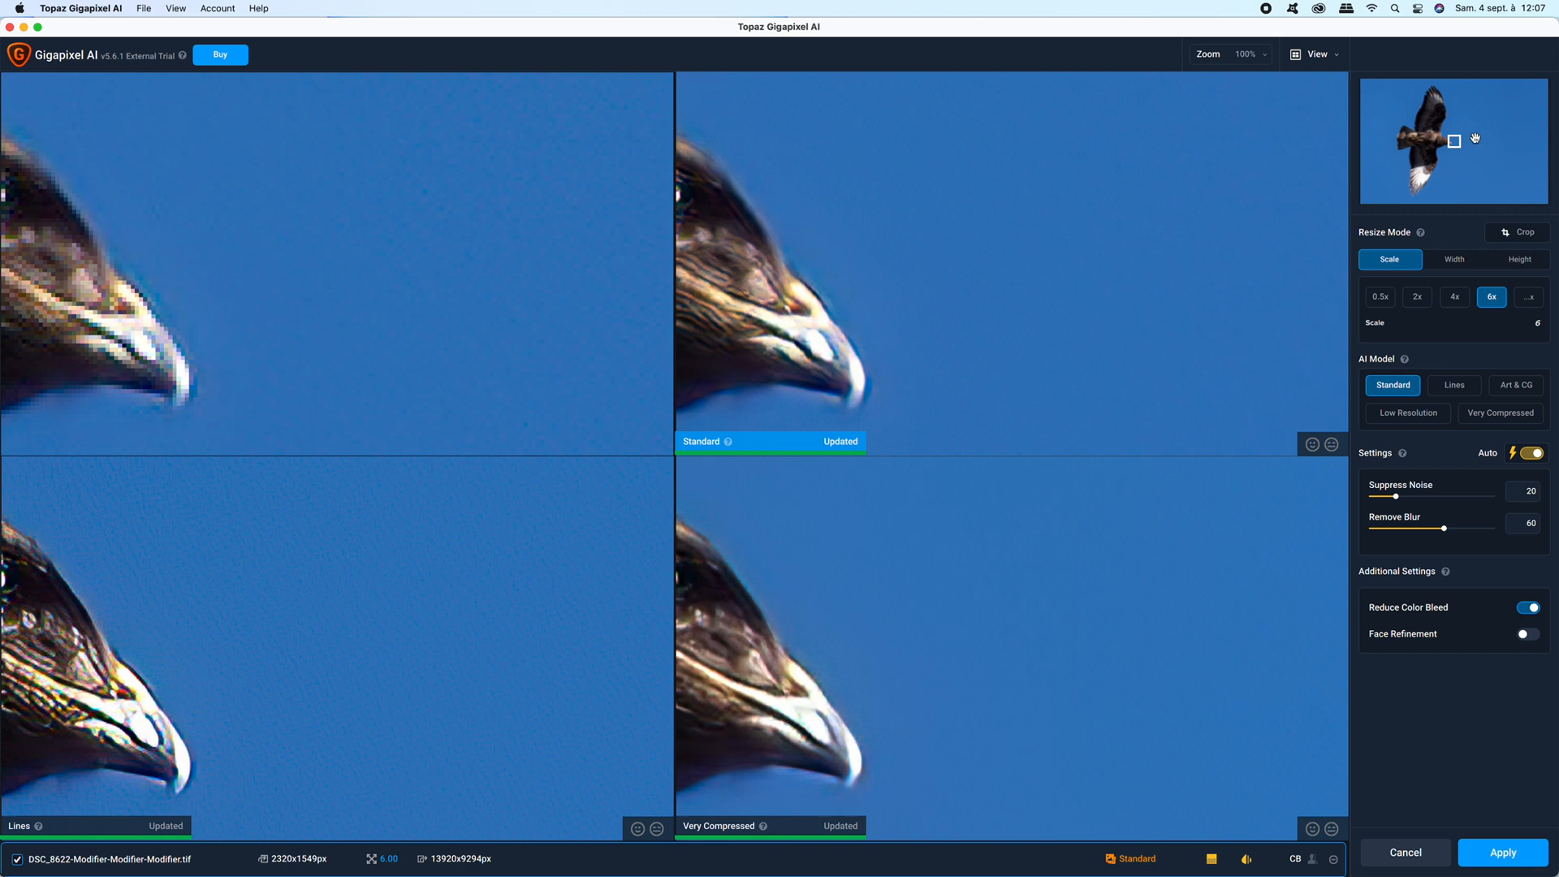
Compare the enlargement previews on the bird's head and read the descriptions of the Standard, Lines and Art & CG models
{"action": "left_click_drag", "start_coordinate": [1454, 142], "coordinate": [1447, 141]}
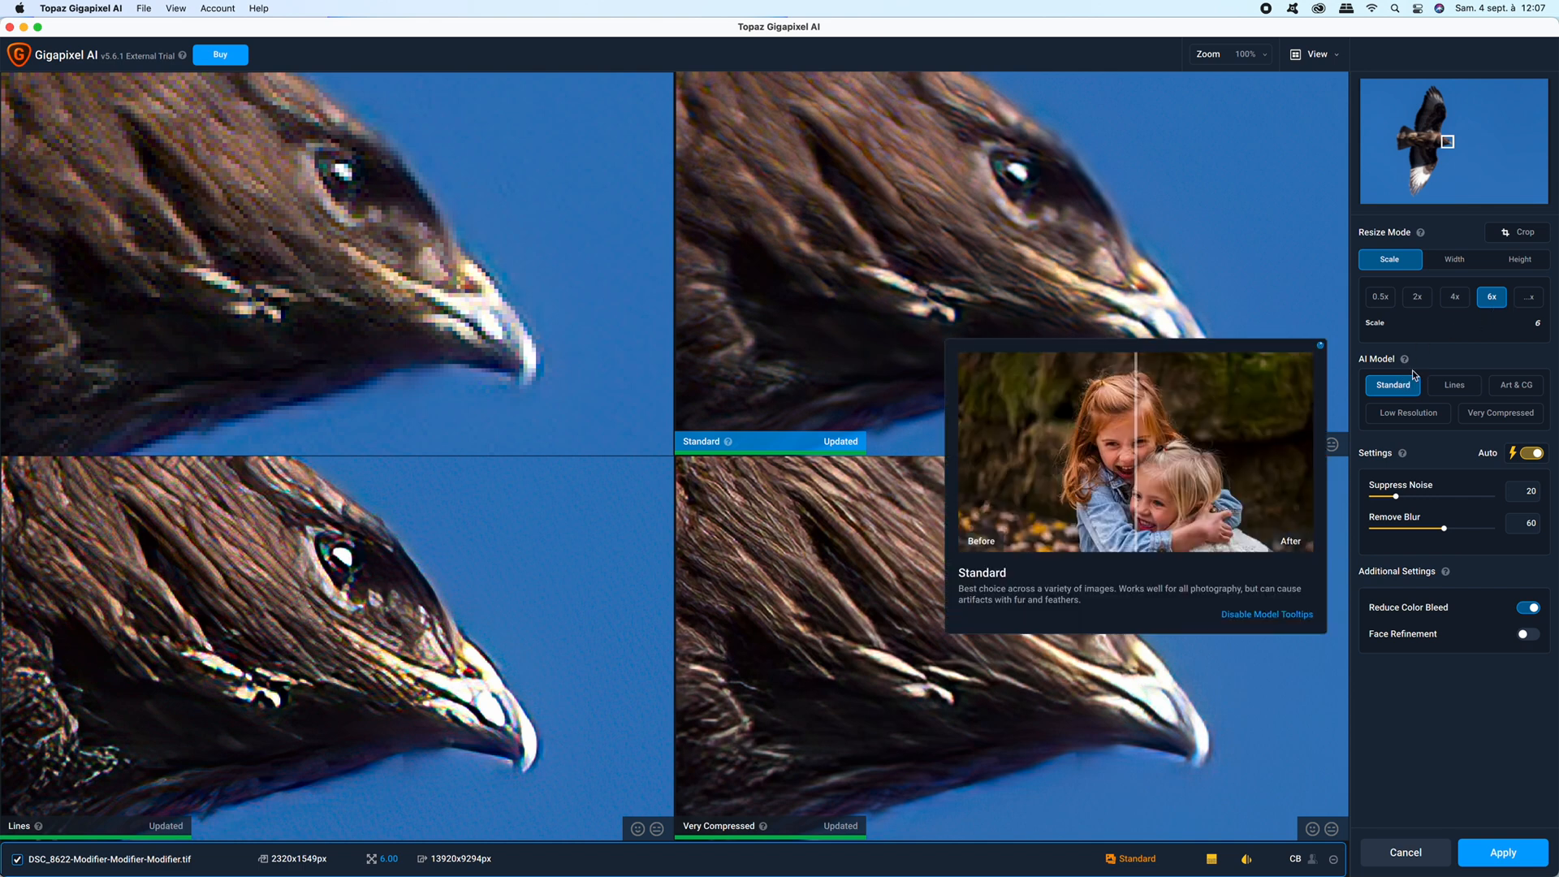
{"action": "mouse_move", "coordinate": [1402, 388]}
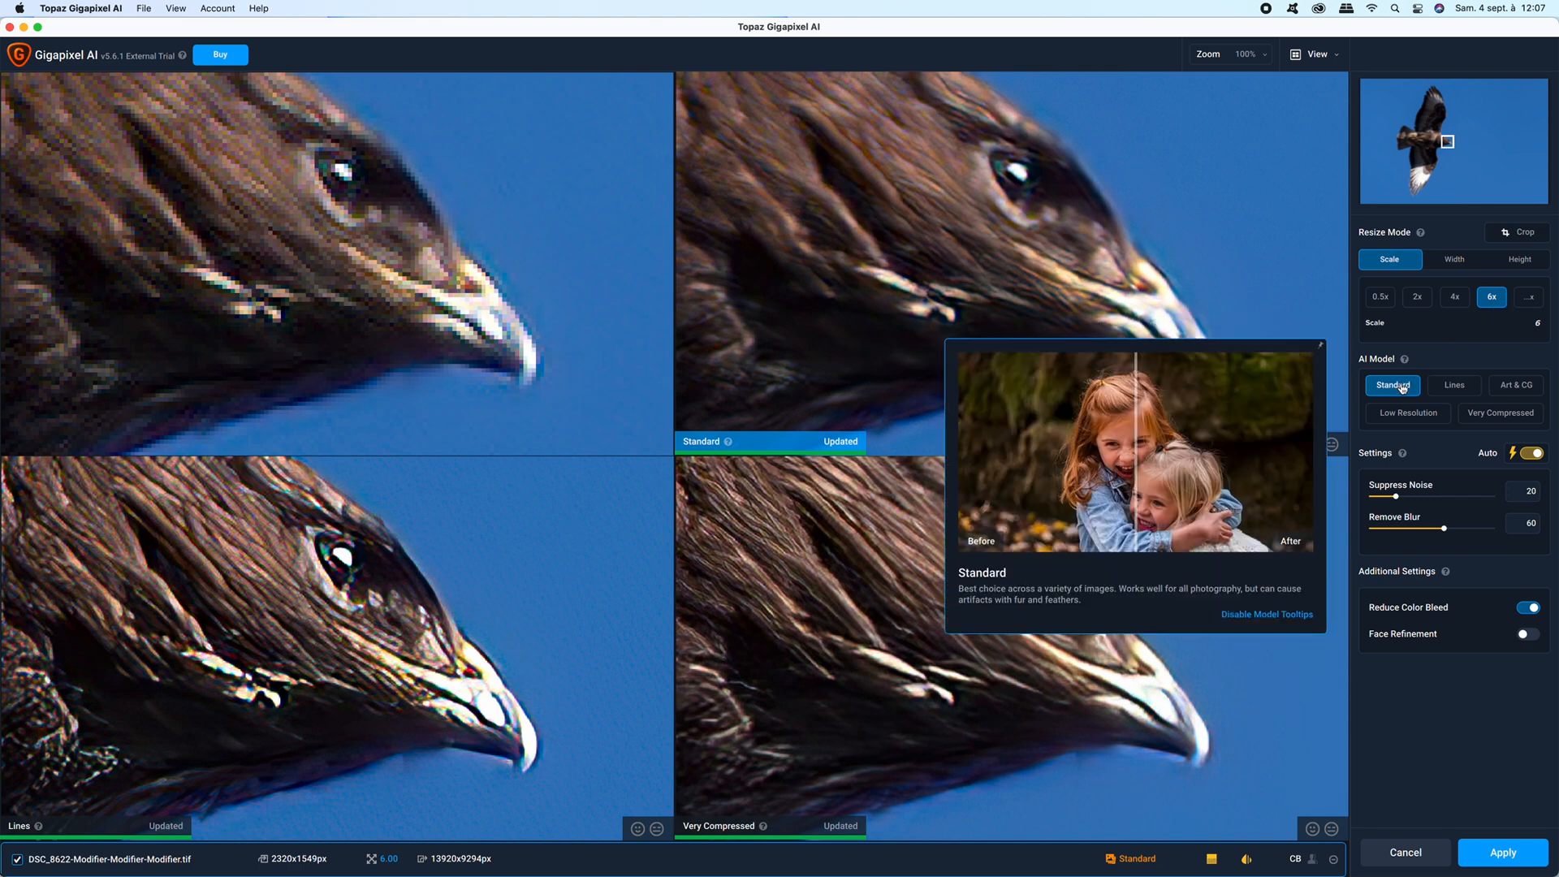
{"action": "mouse_move", "coordinate": [1453, 391]}
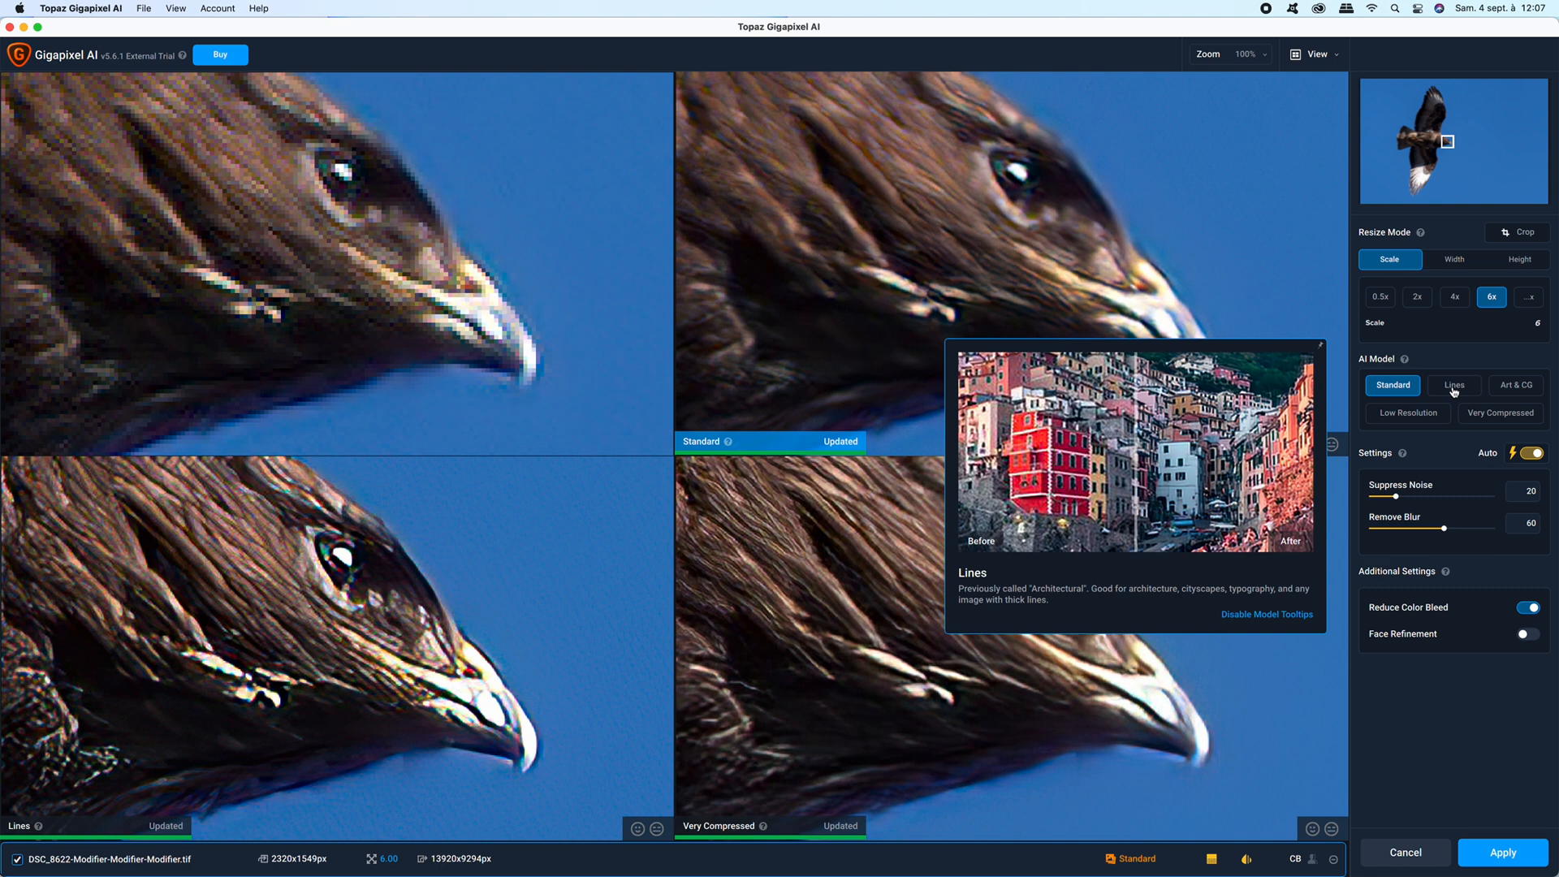
{"action": "mouse_move", "coordinate": [1531, 390]}
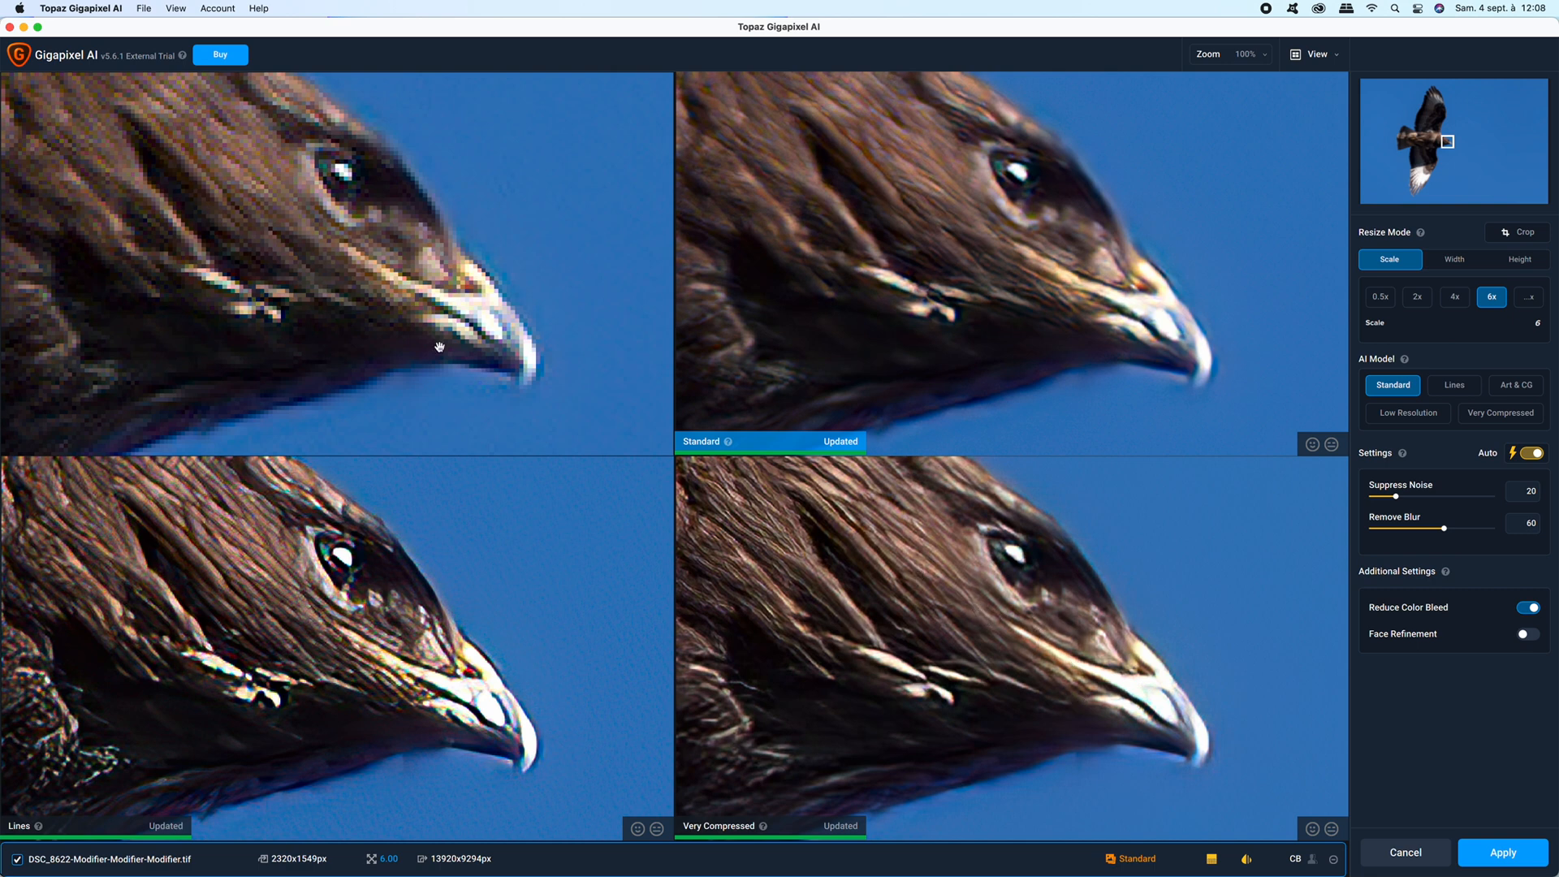
{"action": "left_click", "coordinate": [380, 226]}
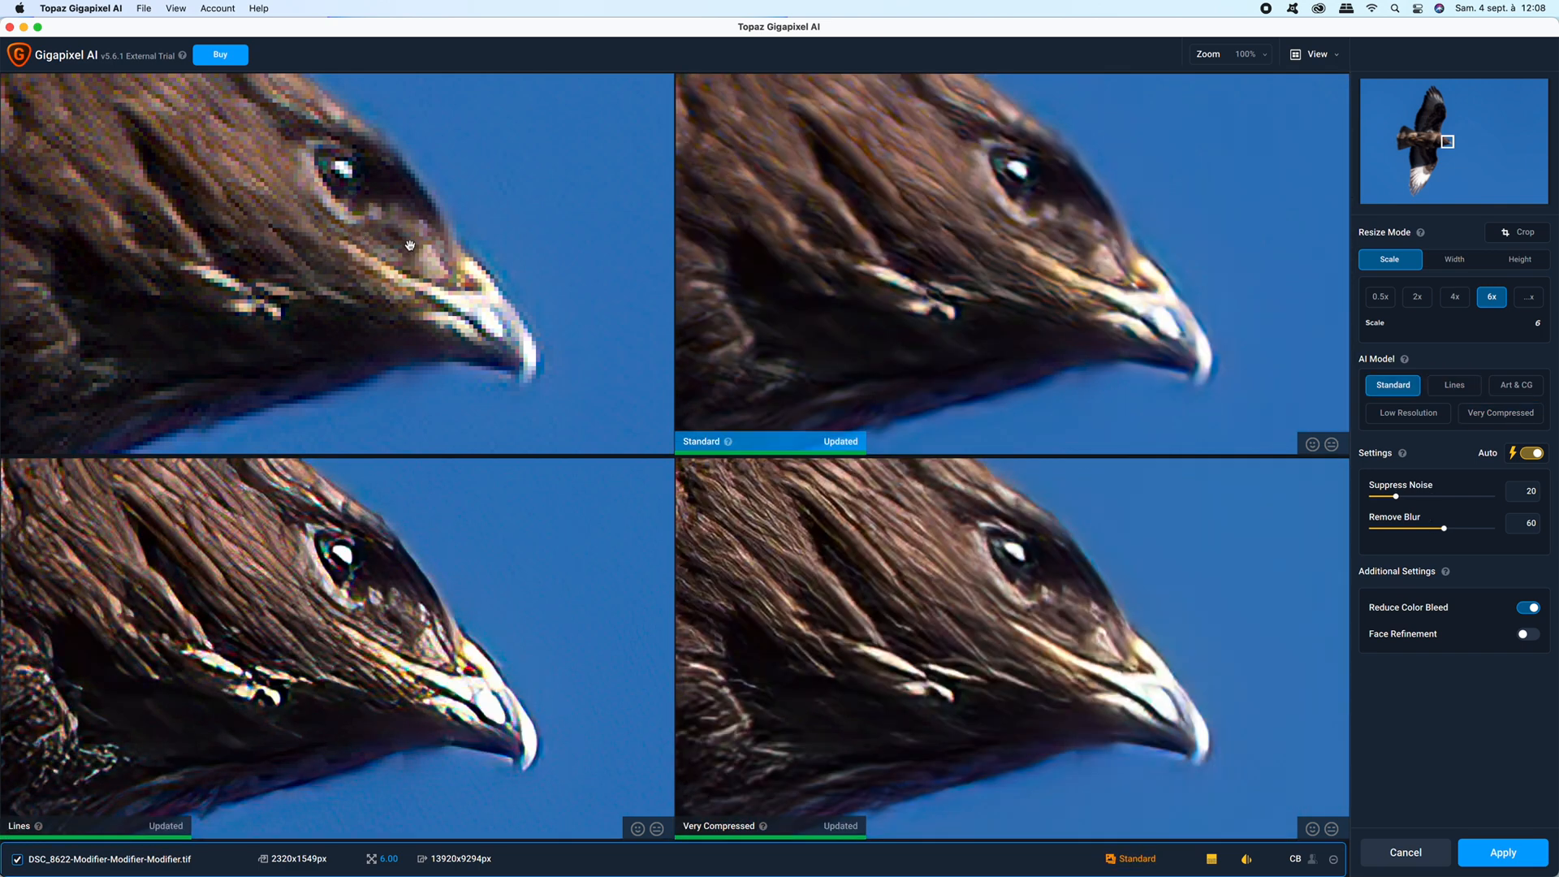
Enlarge the photo 6x with the Very Compressed model and automatic settings, saving it with the trial watermark
{"action": "left_click", "coordinate": [1498, 414]}
{"action": "left_click", "coordinate": [1534, 452]}
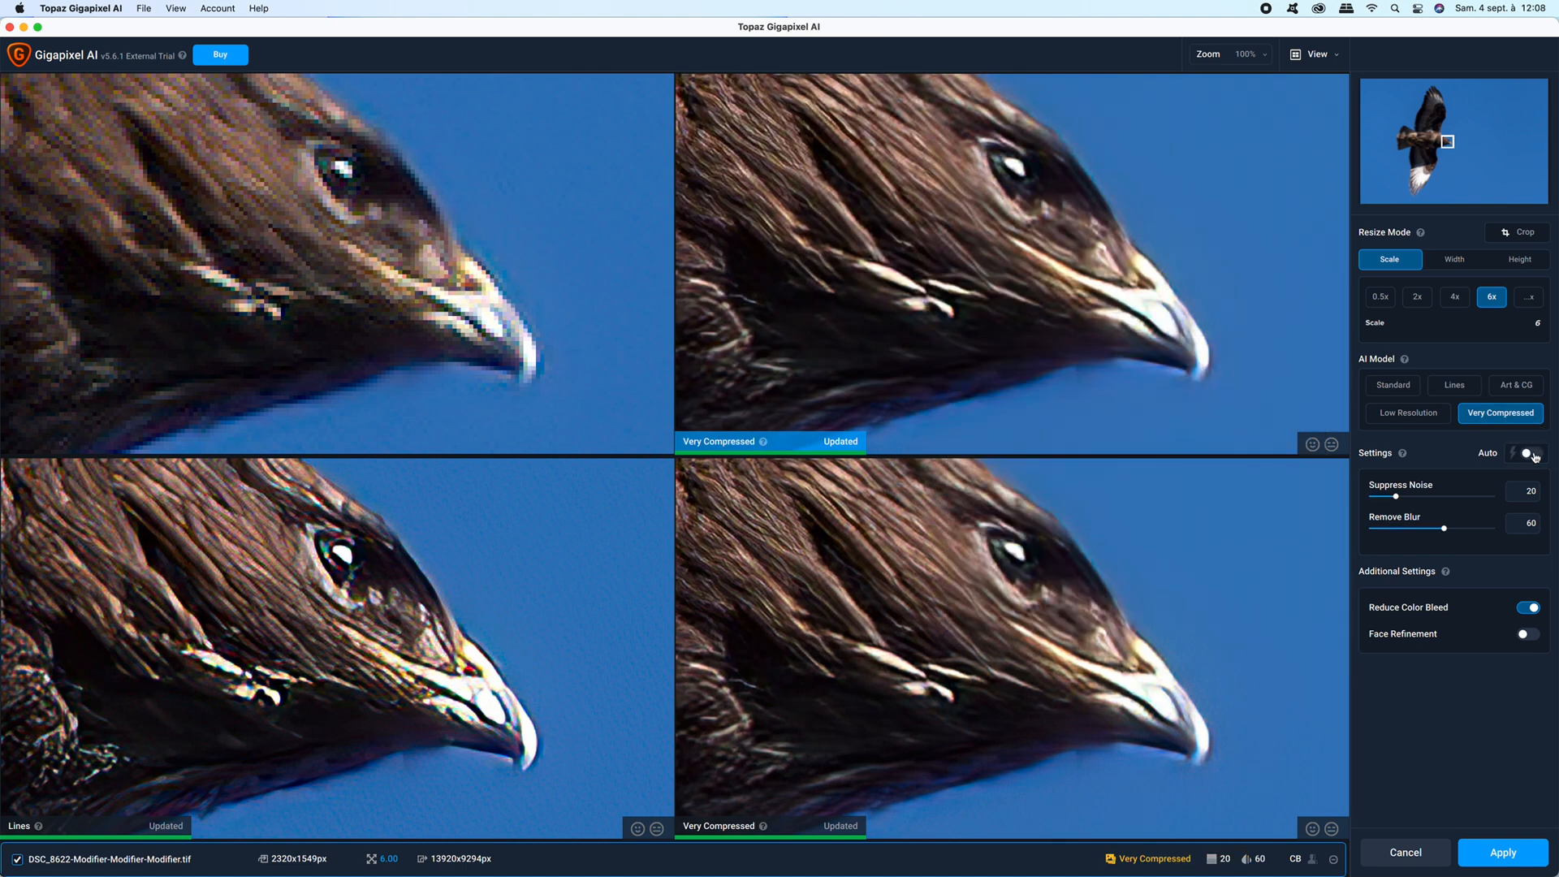
{"action": "left_click", "coordinate": [1534, 453]}
{"action": "left_click", "coordinate": [1503, 854]}
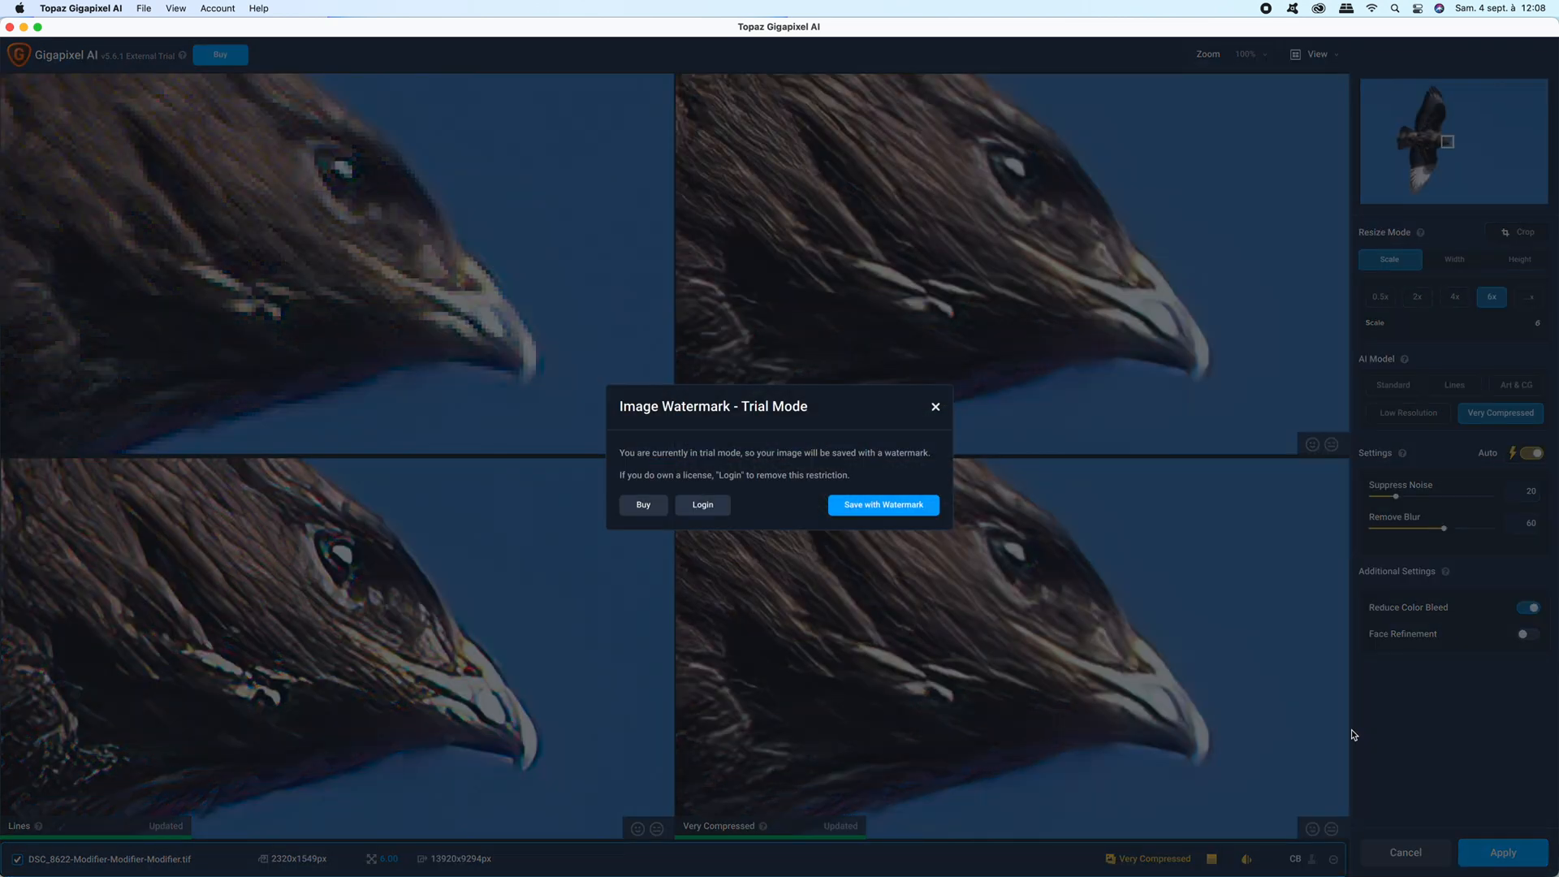
{"action": "left_click", "coordinate": [882, 505]}
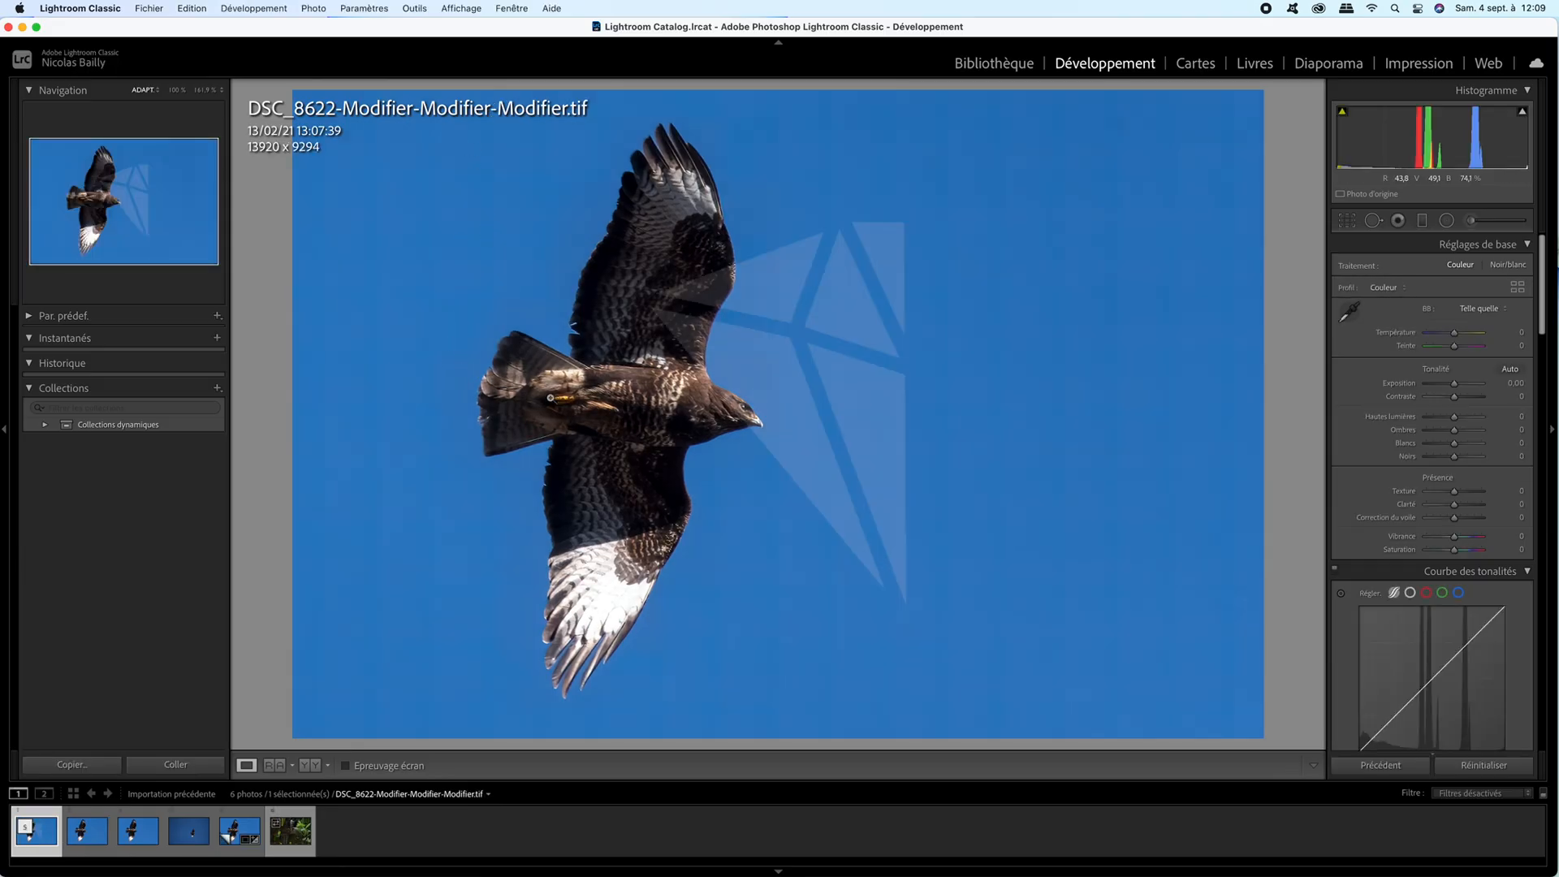
Compare the enlarged DSC_8622-Modifier-Modifier-Modifier.tif with the virtual copy DSC_8622.NEF Copie 1
{"action": "left_click", "coordinate": [243, 814]}
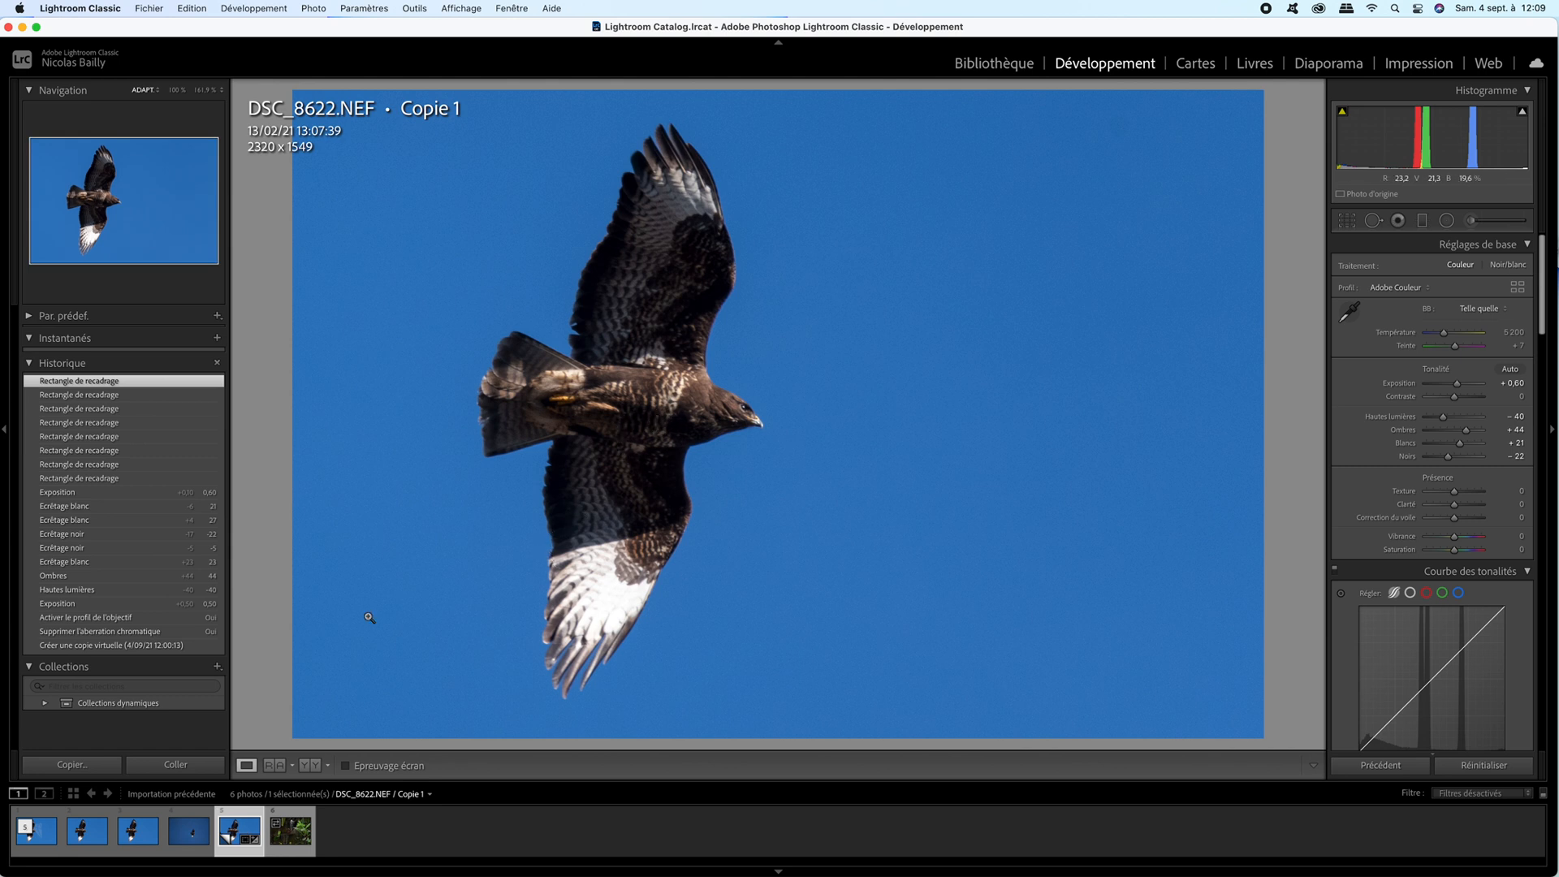
{"action": "left_click", "coordinate": [43, 816]}
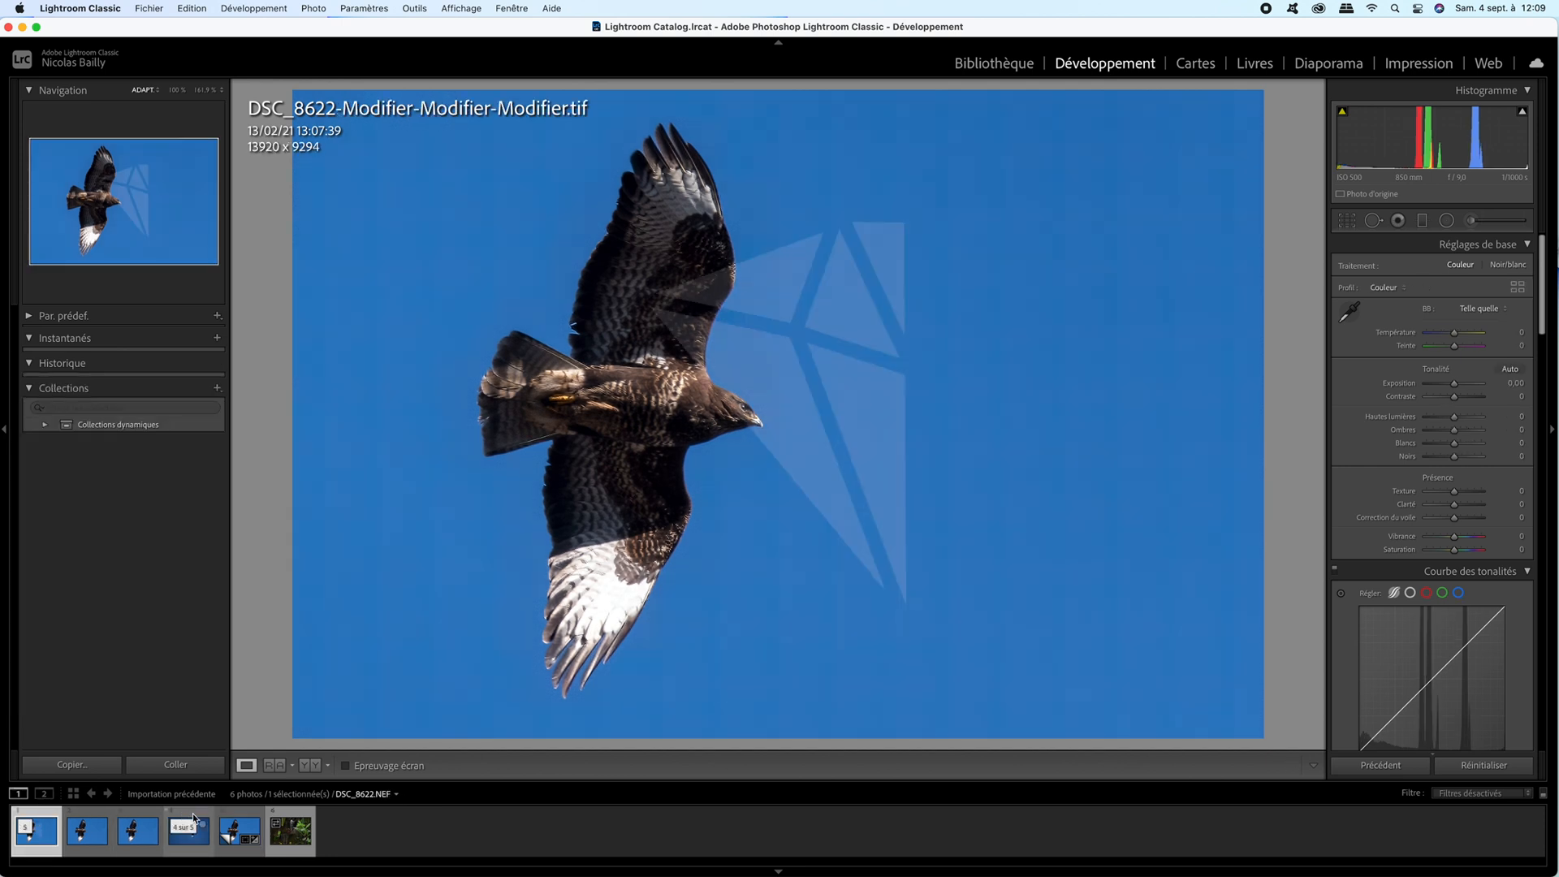
{"action": "left_click", "coordinate": [229, 835]}
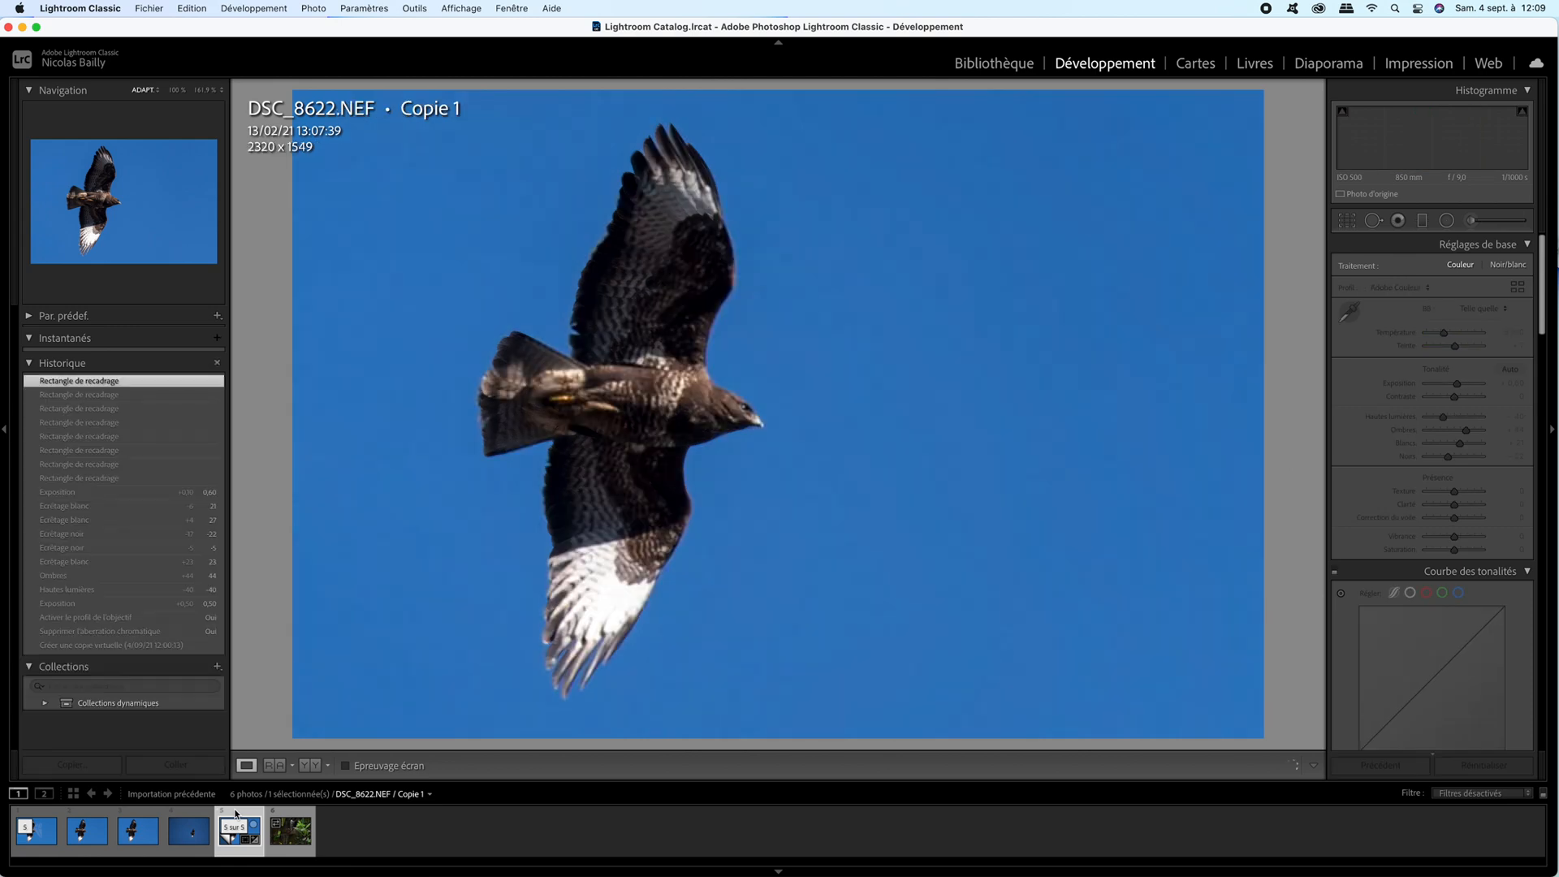
{"action": "left_click", "coordinate": [39, 815]}
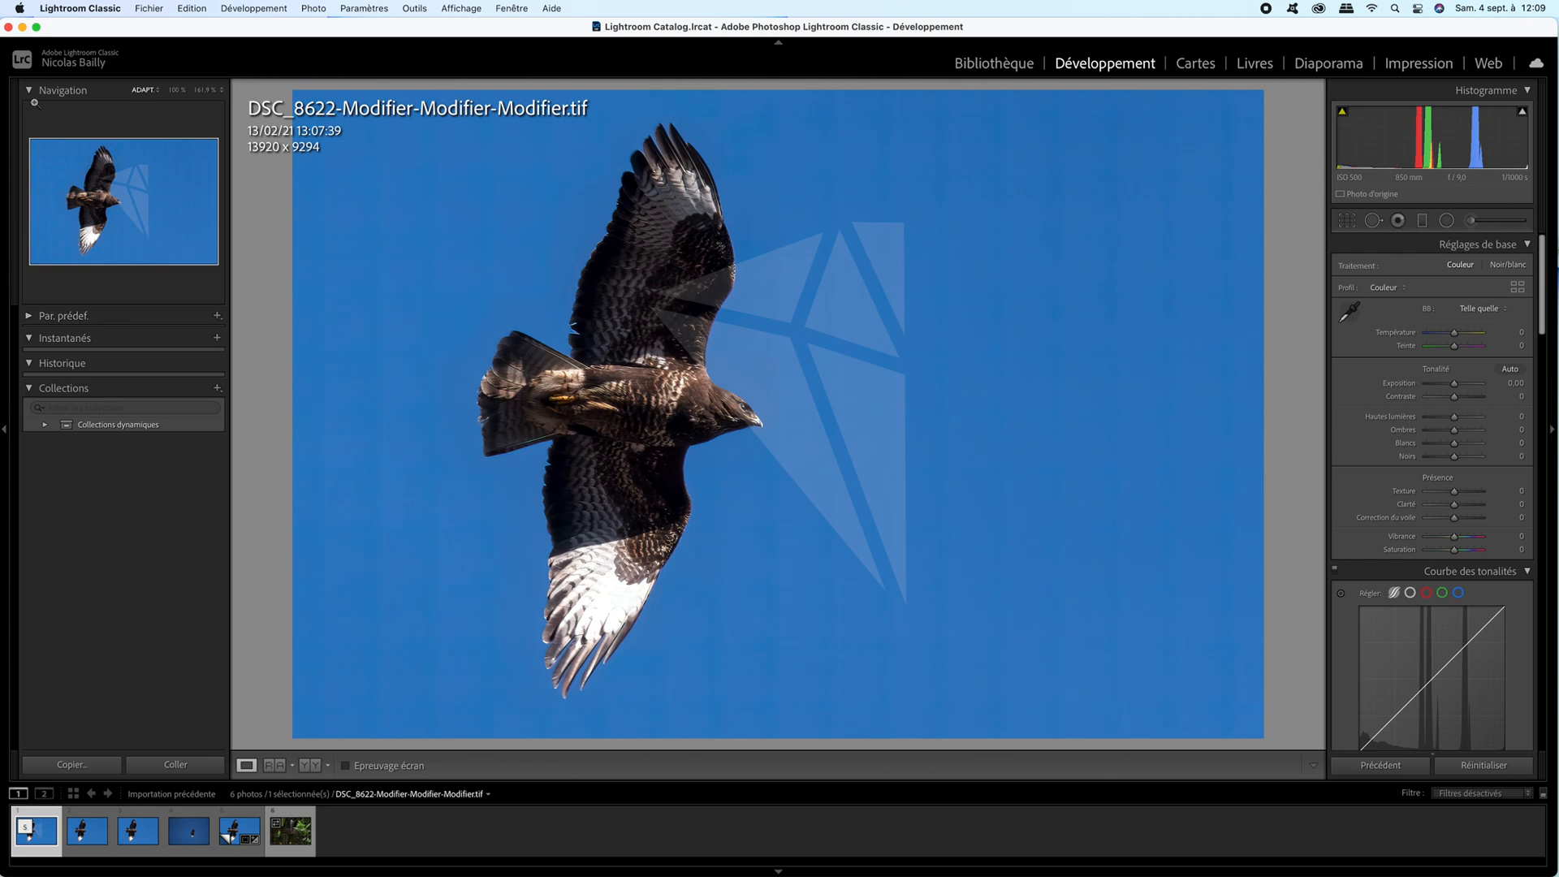
Switch to the Finder and open DSC_8622.jpg and DSC_8622-Modifier-Modifier-Modifier.jpg from the Rendu folder in Preview
{"action": "left_click", "coordinate": [22, 27]}
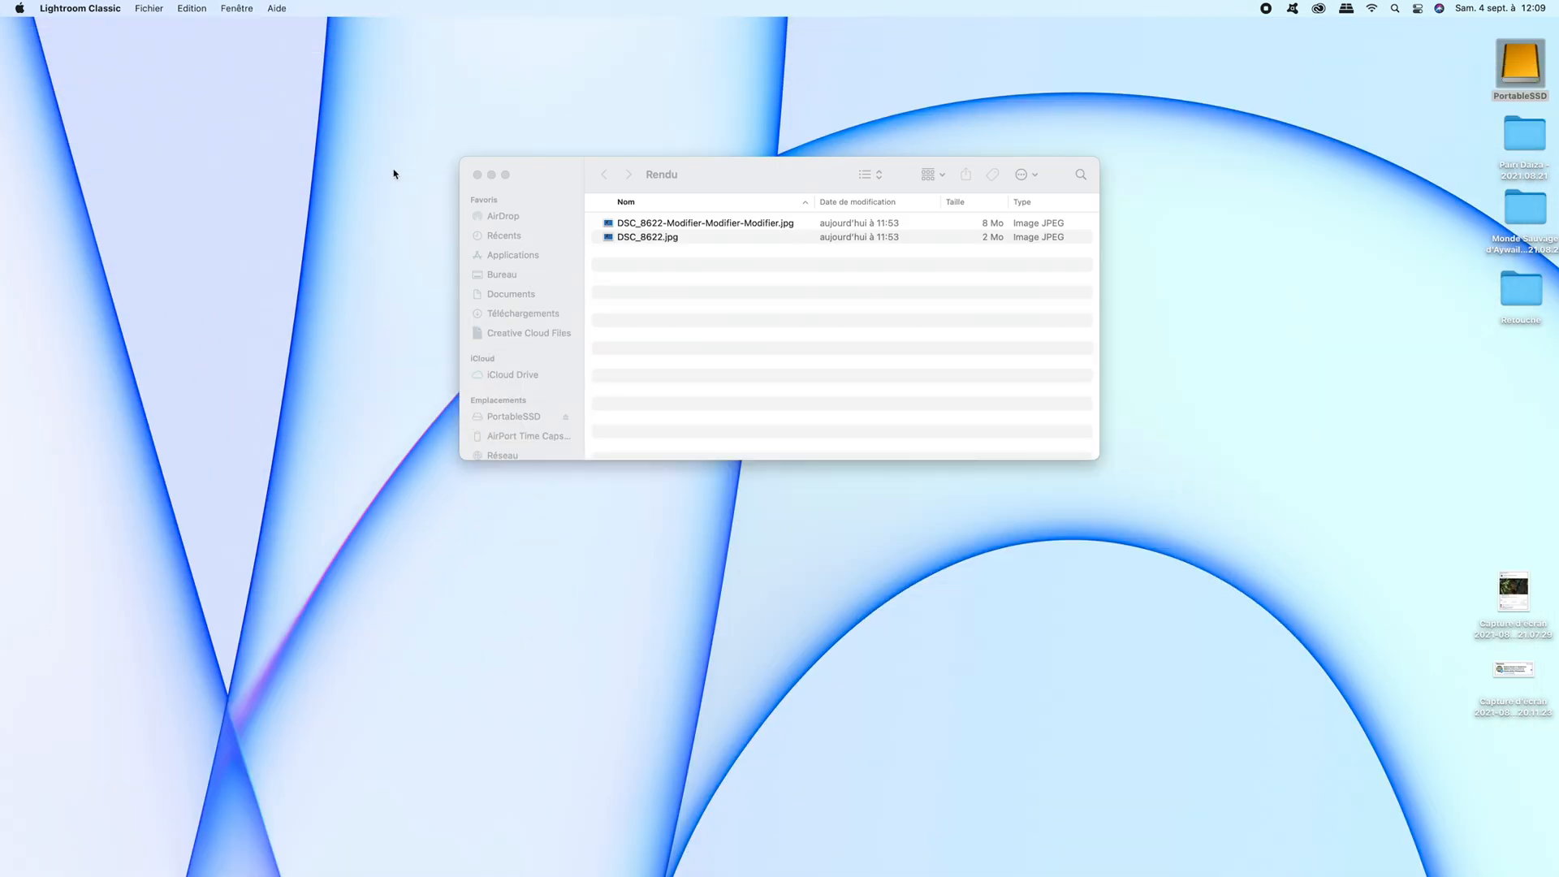
{"action": "double_click", "coordinate": [677, 239]}
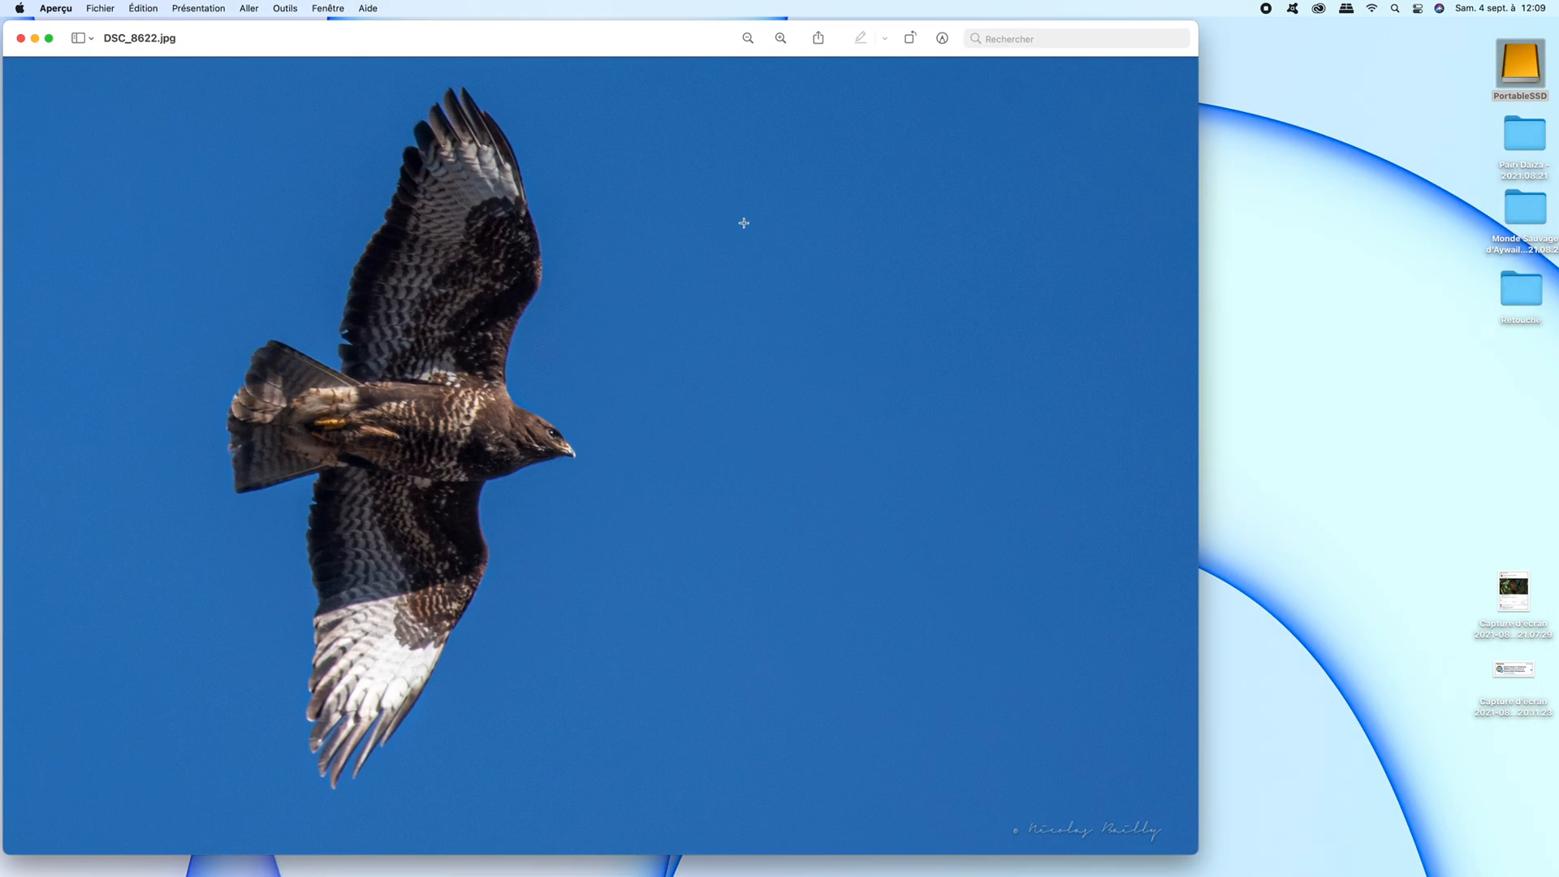
{"action": "left_click_drag", "start_coordinate": [1200, 294], "coordinate": [926, 294]}
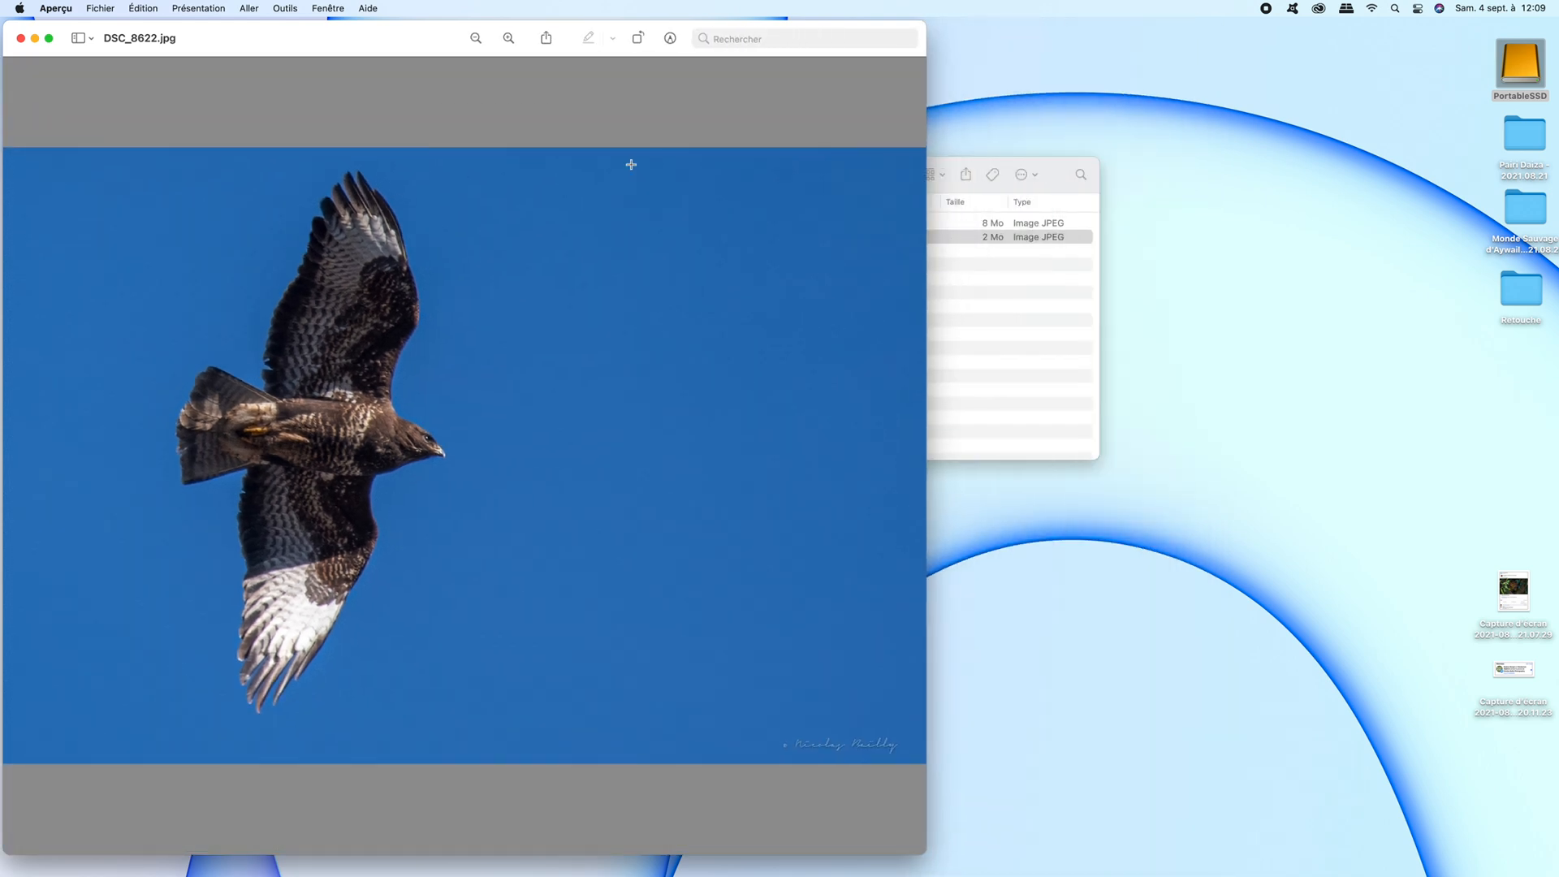
{"action": "left_click", "coordinate": [962, 225]}
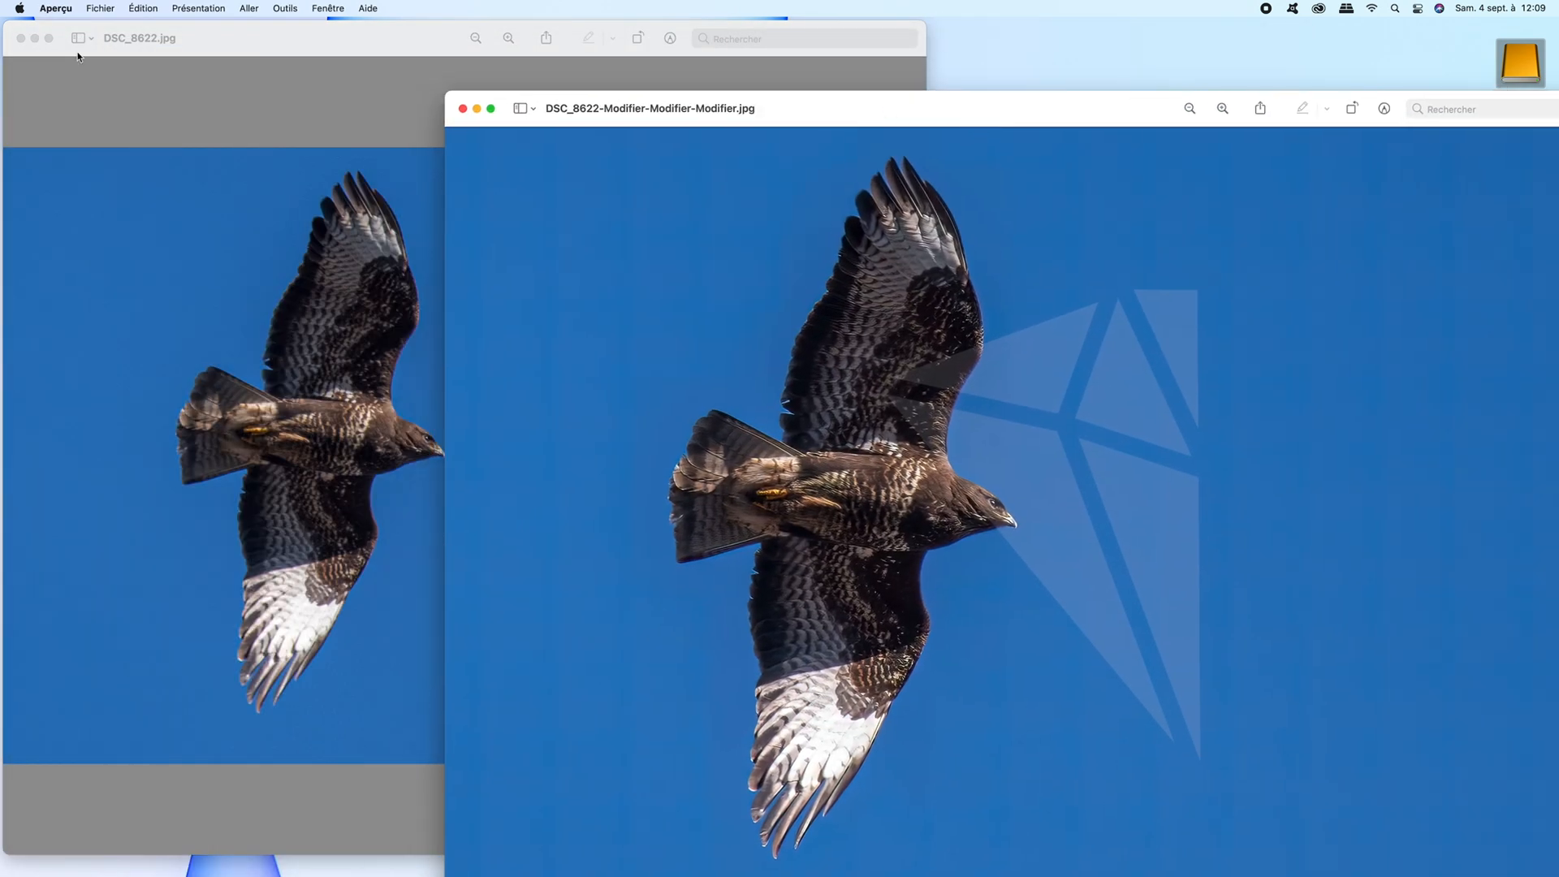
Resize both image windows to about half the screen's width and arrange them side by side
{"action": "left_click", "coordinate": [78, 56]}
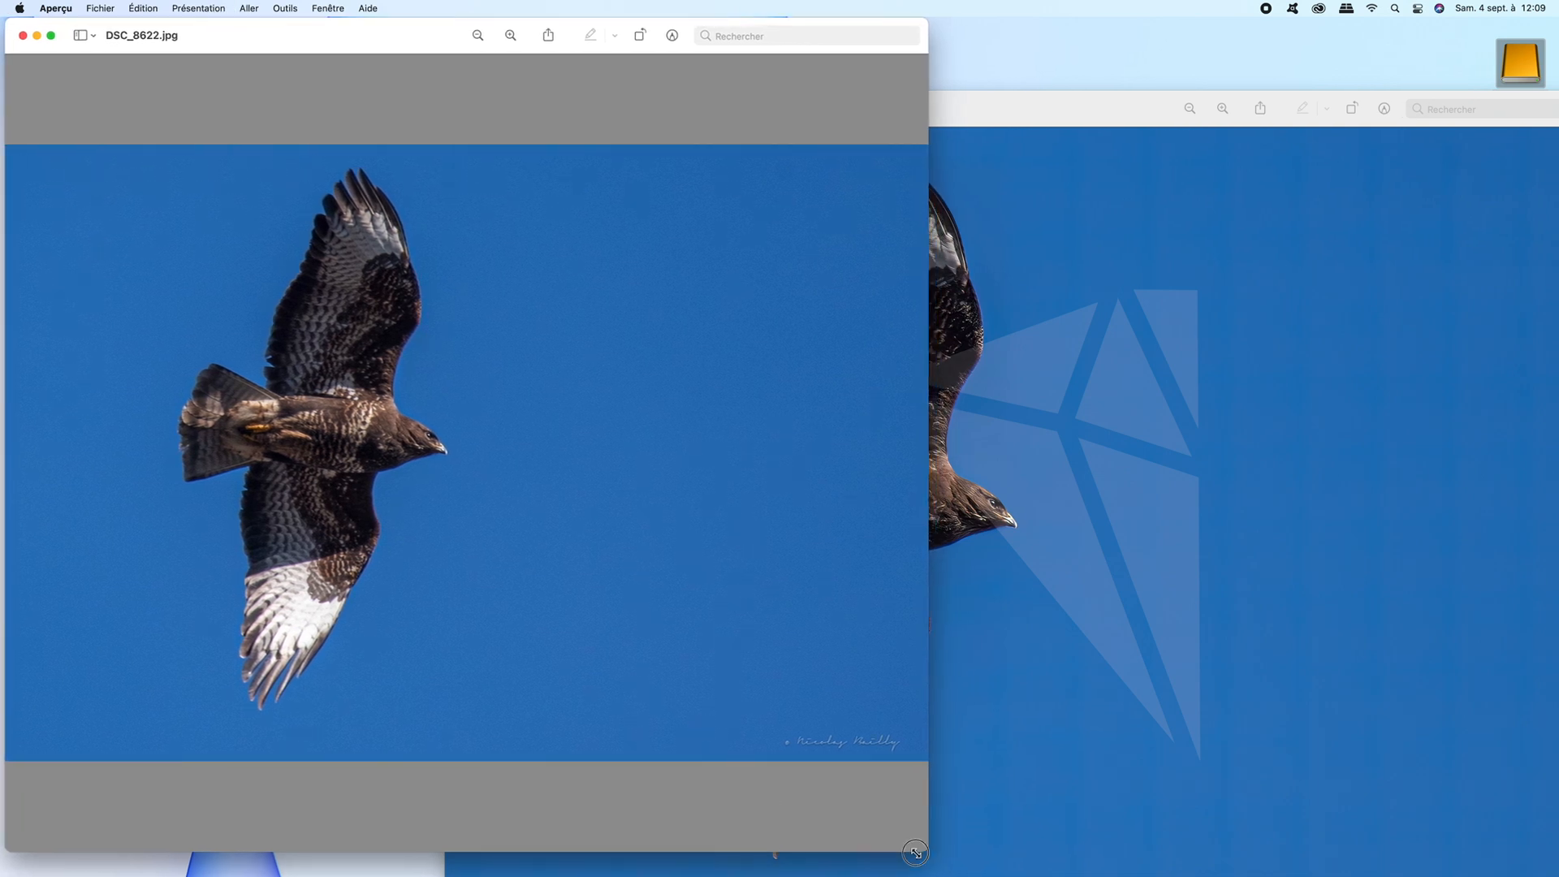
{"action": "left_click_drag", "start_coordinate": [918, 847], "coordinate": [807, 873]}
{"action": "left_click_drag", "start_coordinate": [912, 96], "coordinate": [454, 36]}
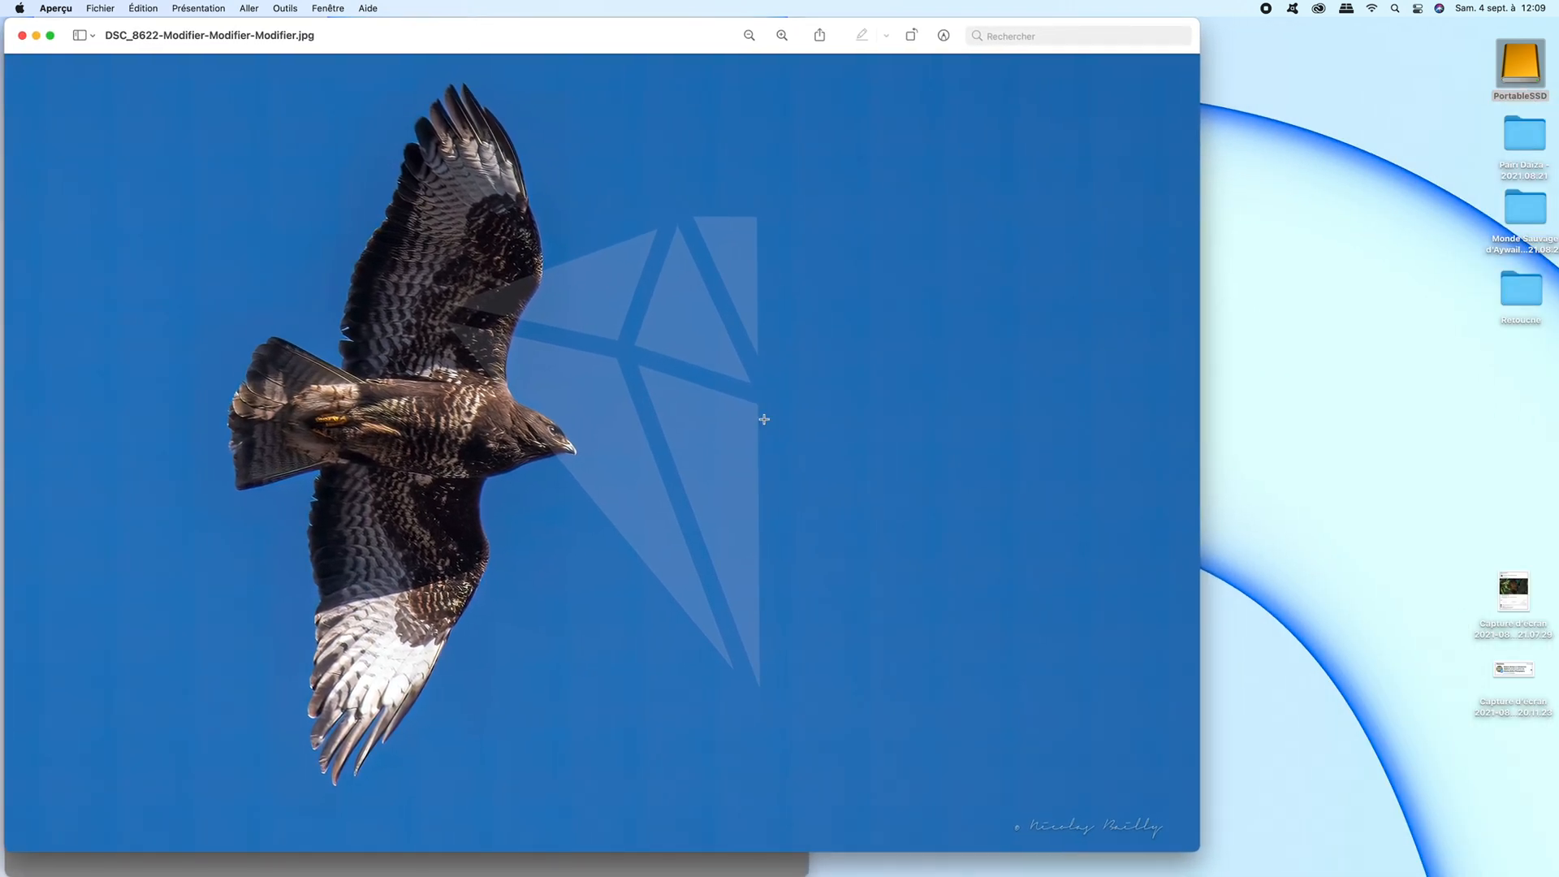
{"action": "left_click_drag", "start_coordinate": [1195, 849], "coordinate": [809, 872]}
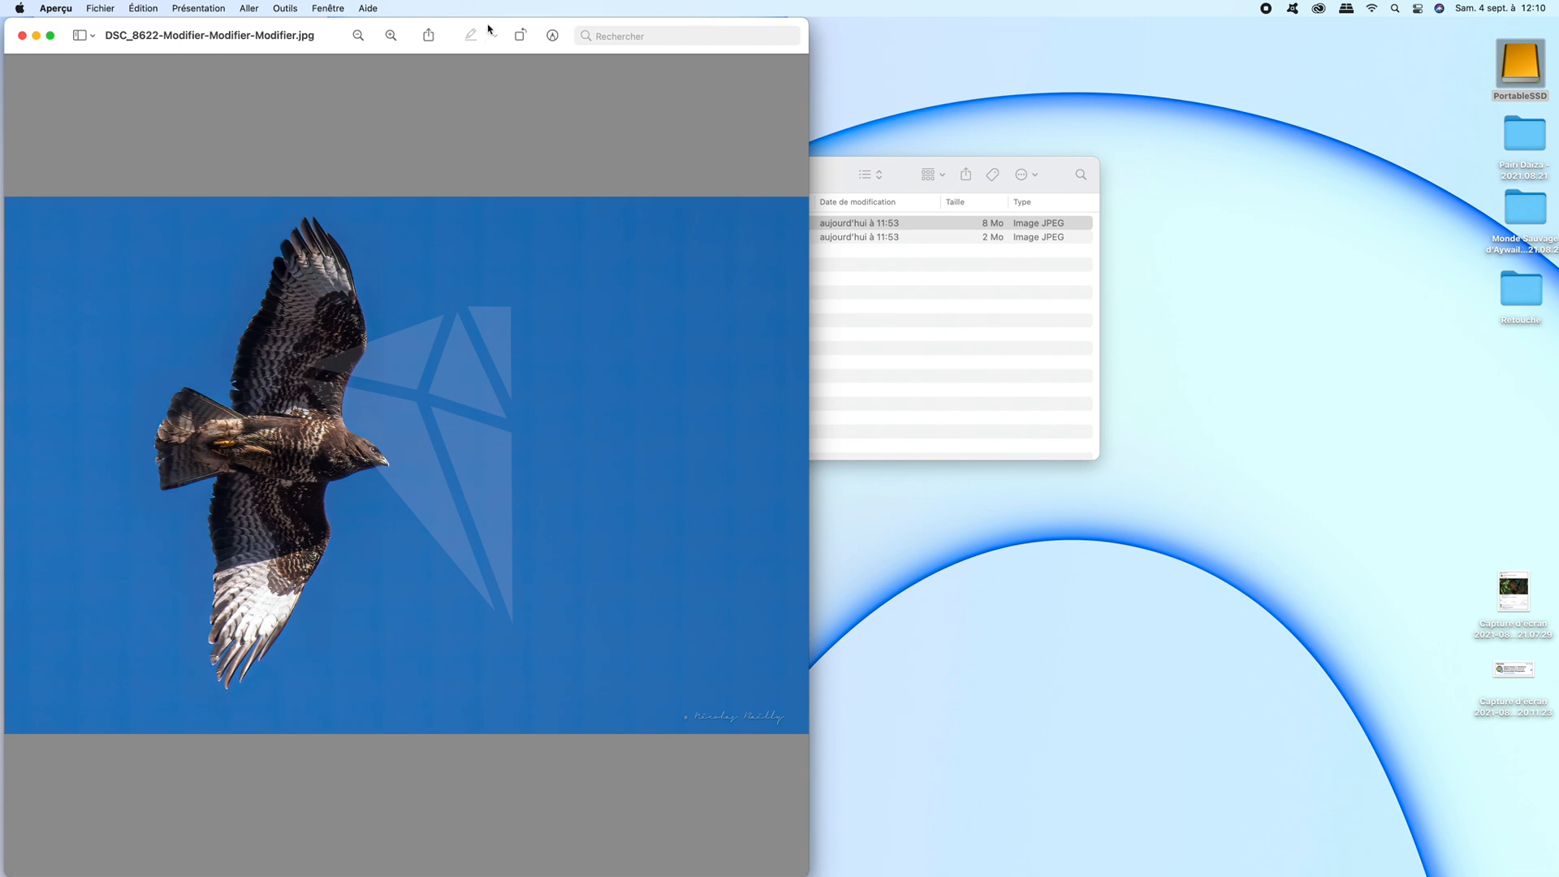
{"action": "left_click_drag", "start_coordinate": [479, 31], "coordinate": [1203, 9]}
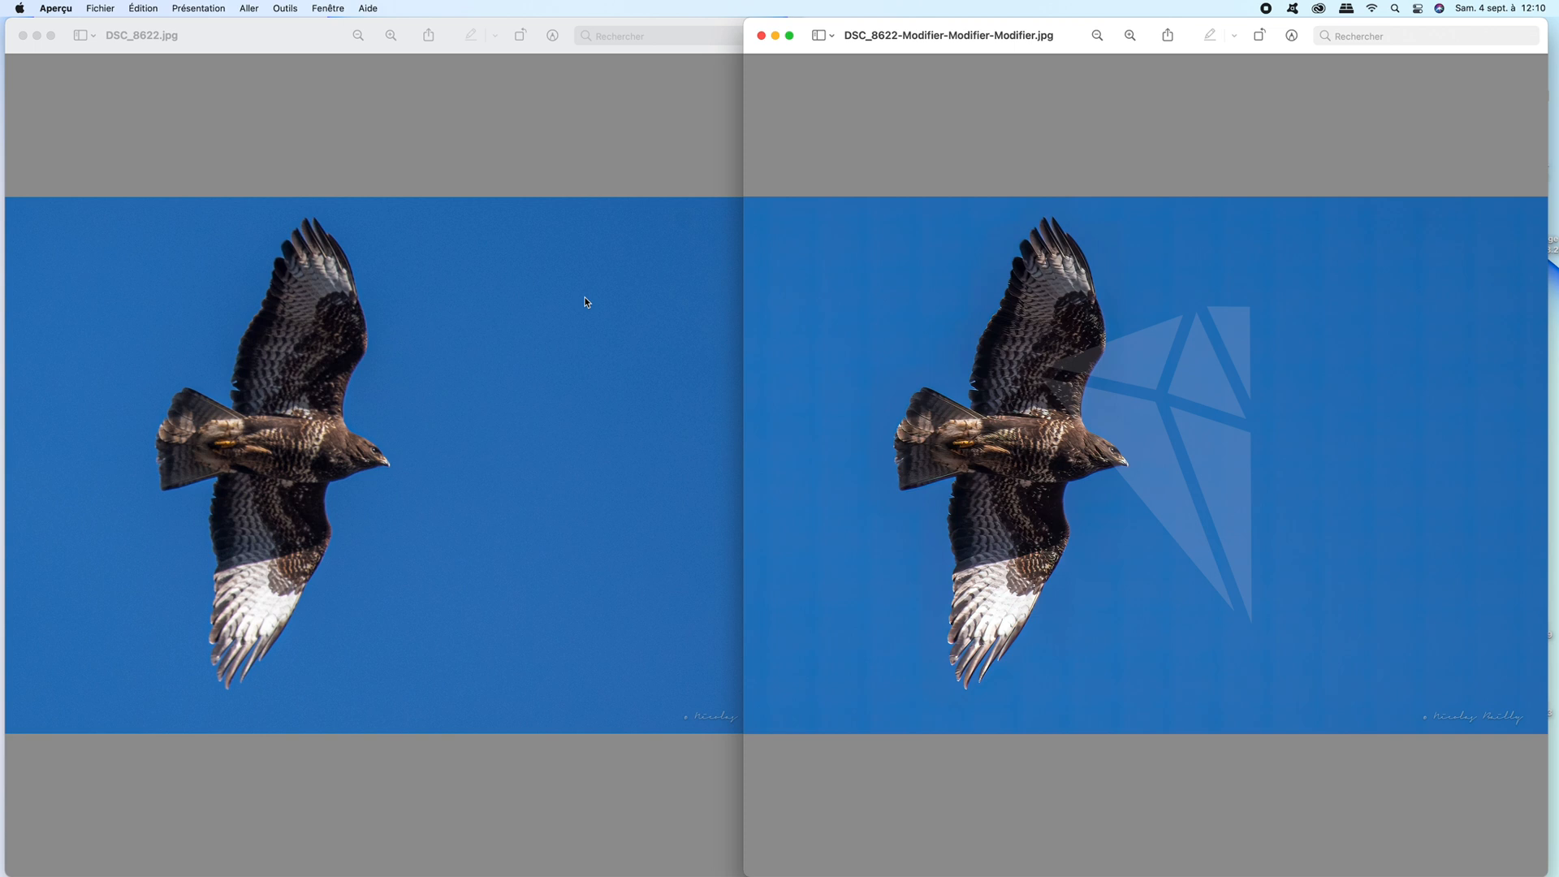
Examine the bird in both exported JPEGs at a similar enlargement to compare feather detail and noise
{"action": "left_click", "coordinate": [391, 35]}
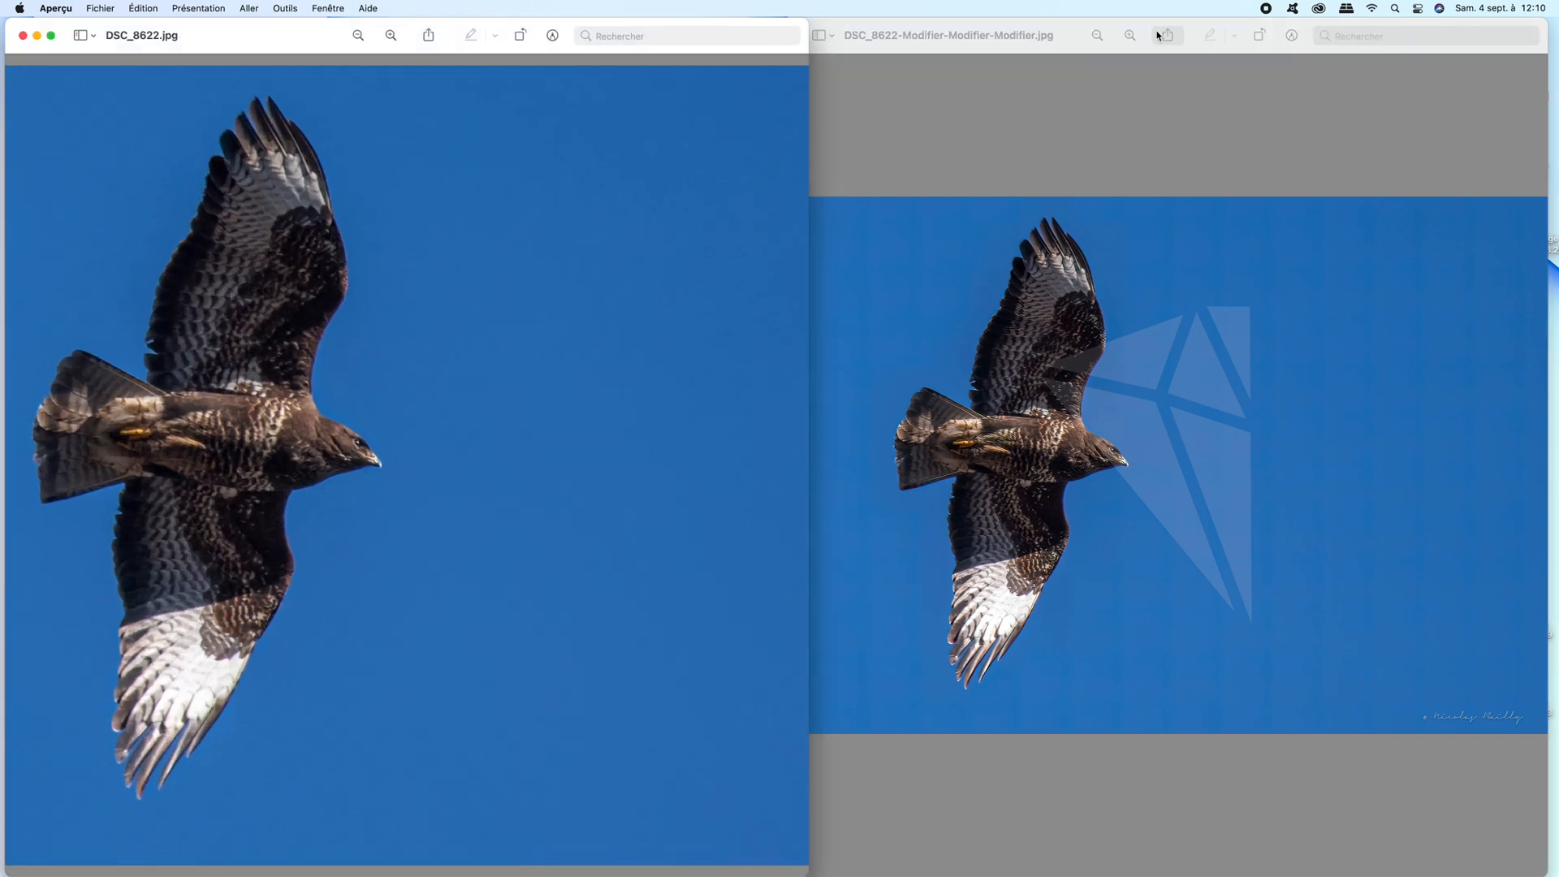
{"action": "left_click", "coordinate": [1129, 35]}
{"action": "left_click", "coordinate": [1129, 35]}
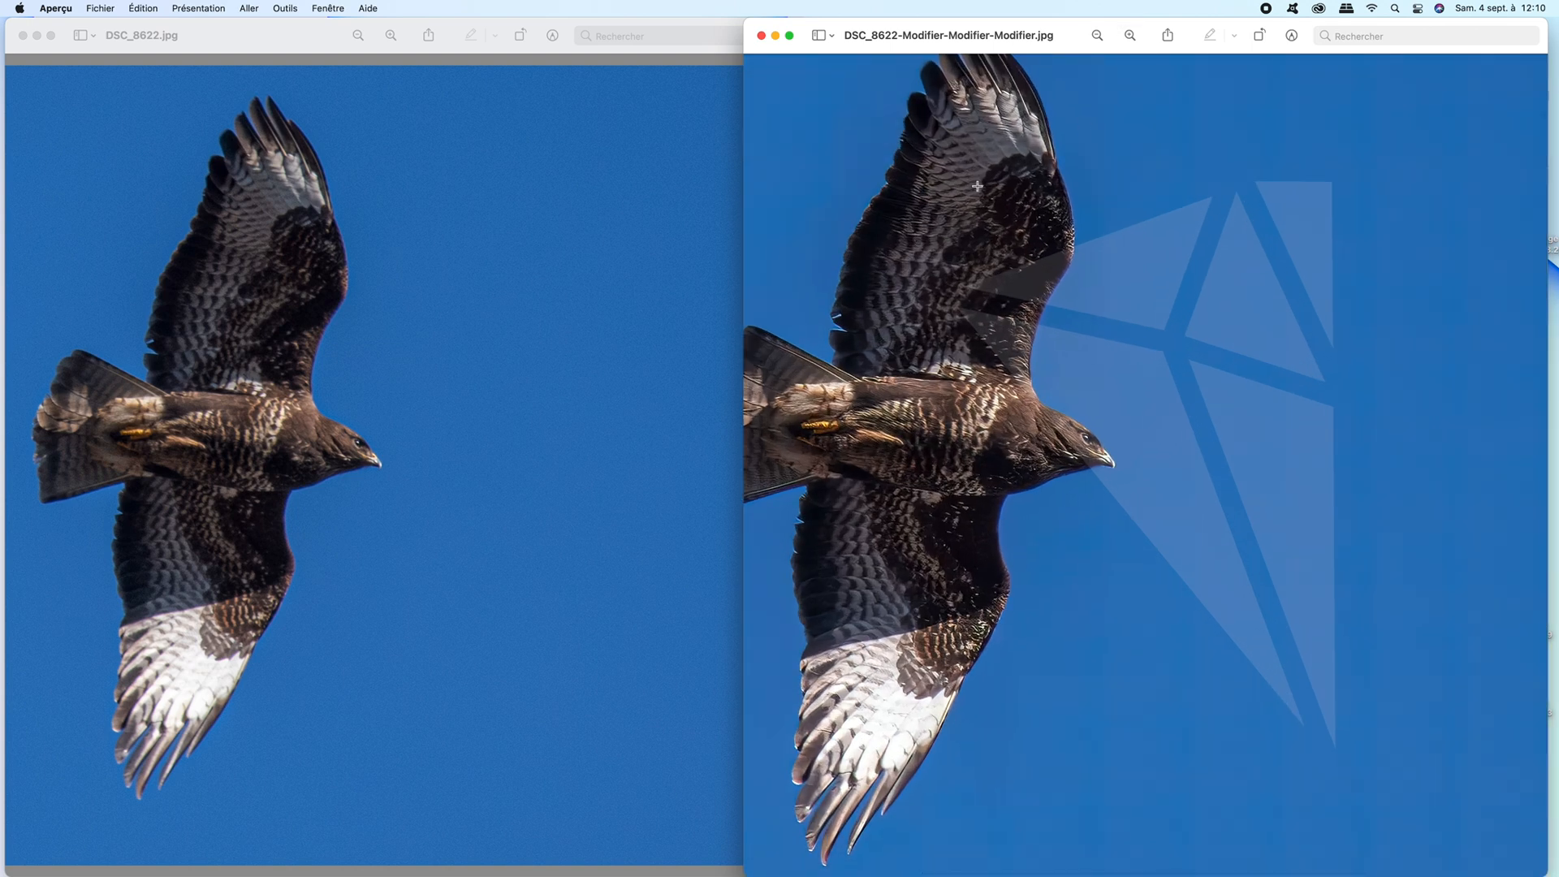
{"action": "left_click", "coordinate": [390, 35]}
{"action": "left_click", "coordinate": [391, 35]}
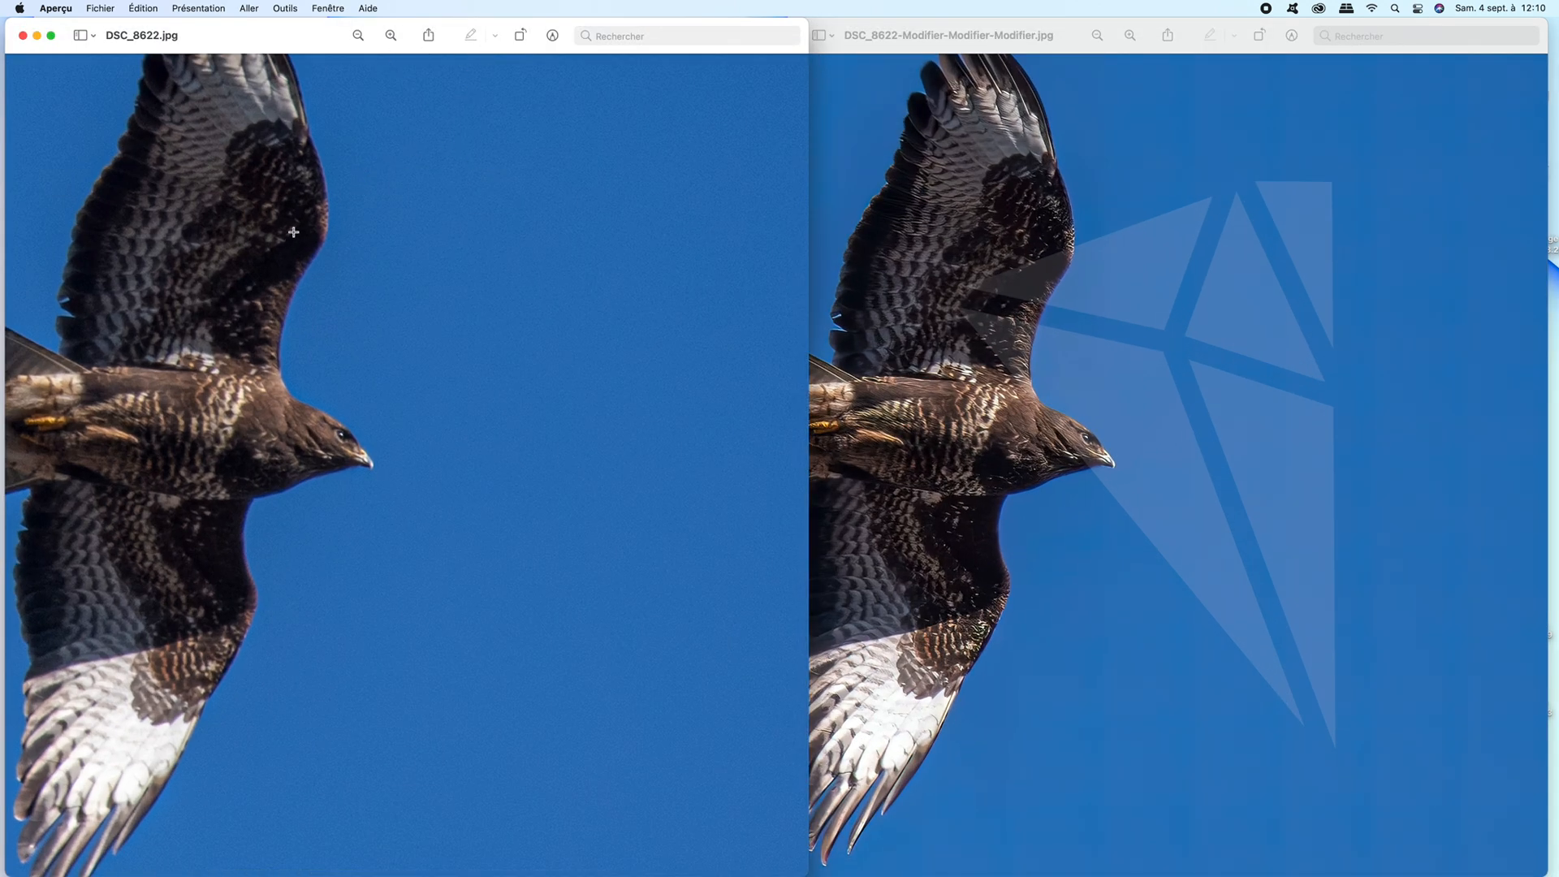
{"action": "scroll", "coordinate": [302, 414], "scroll_direction": "left", "scroll_amount": 5}
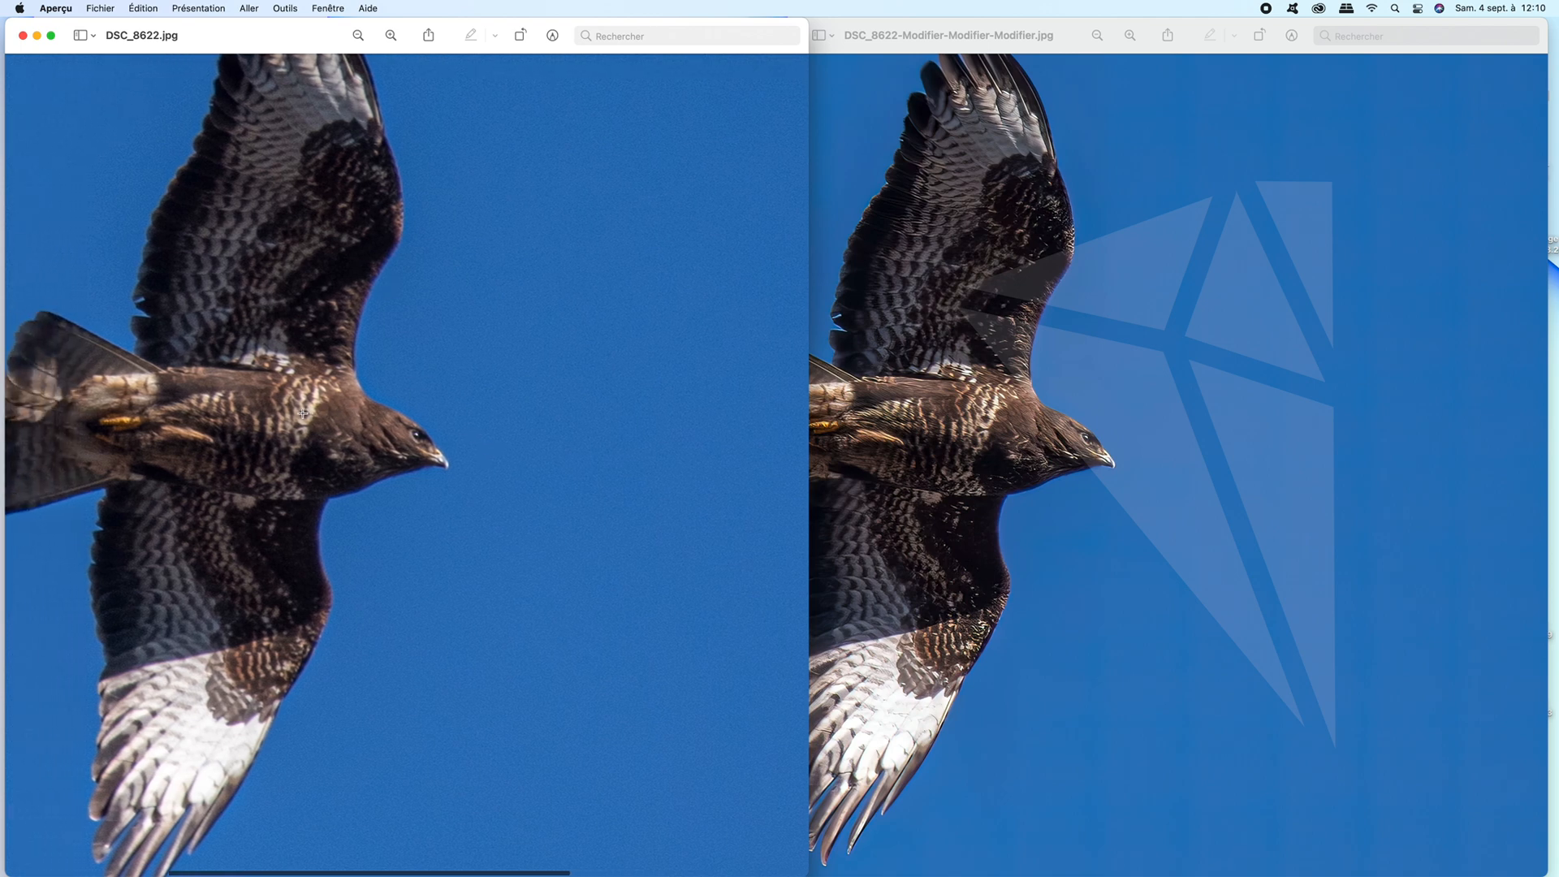
{"action": "scroll", "coordinate": [1203, 441], "scroll_direction": "left", "scroll_amount": 1}
{"action": "scroll", "coordinate": [1204, 441], "scroll_direction": "left", "scroll_amount": 5}
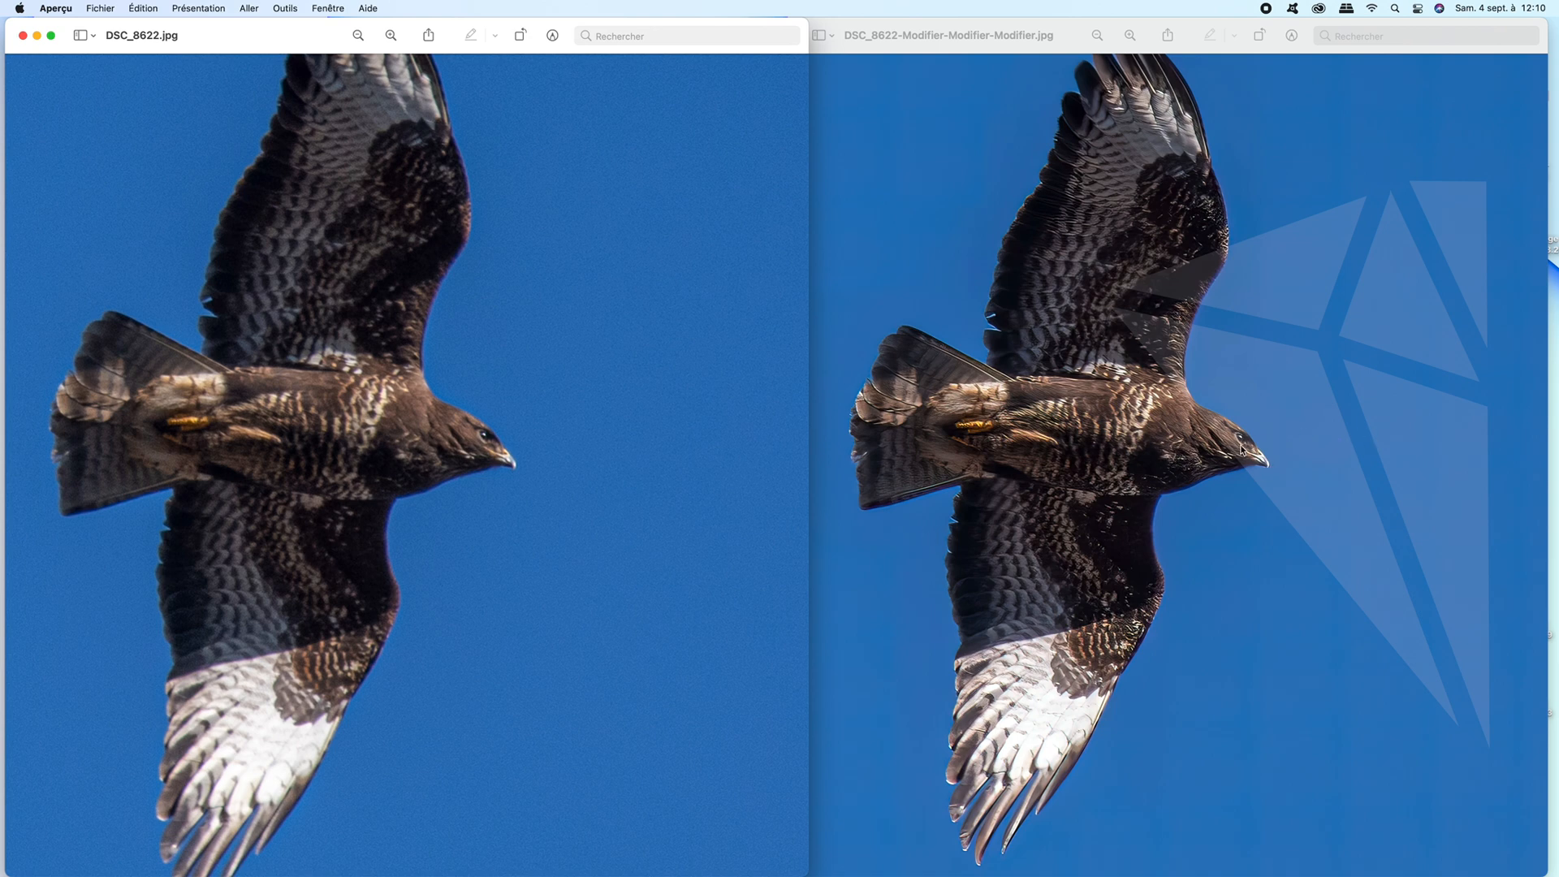
{"action": "scroll", "coordinate": [1240, 449], "scroll_direction": "right", "scroll_amount": 2}
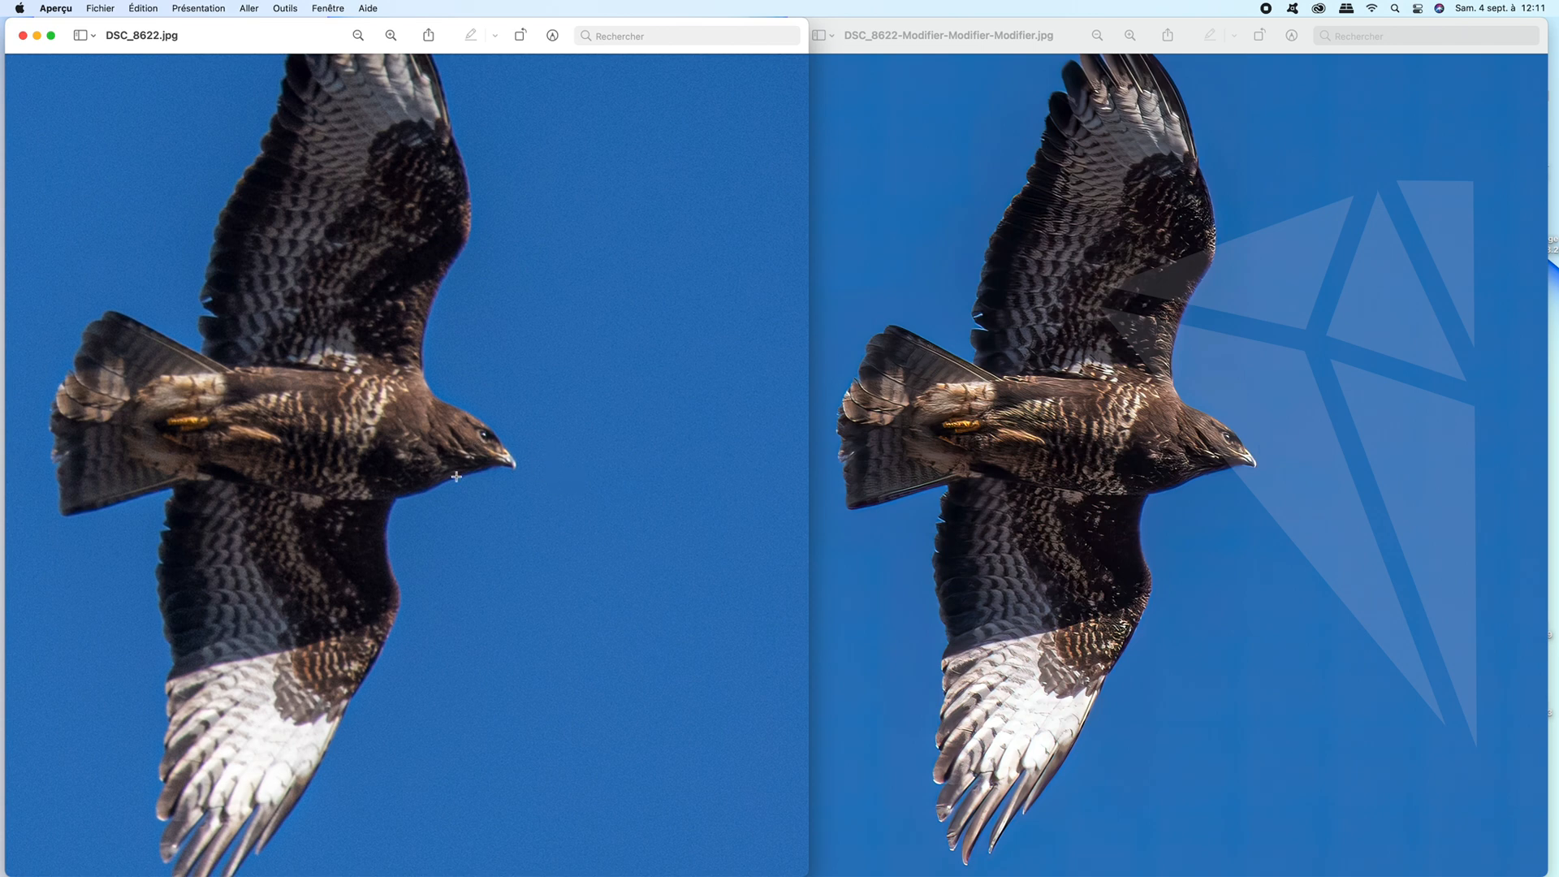
Switch back to Lightroom Classic and create a virtual copy of DSC_2077.NEF
{"action": "left_click", "coordinate": [22, 36]}
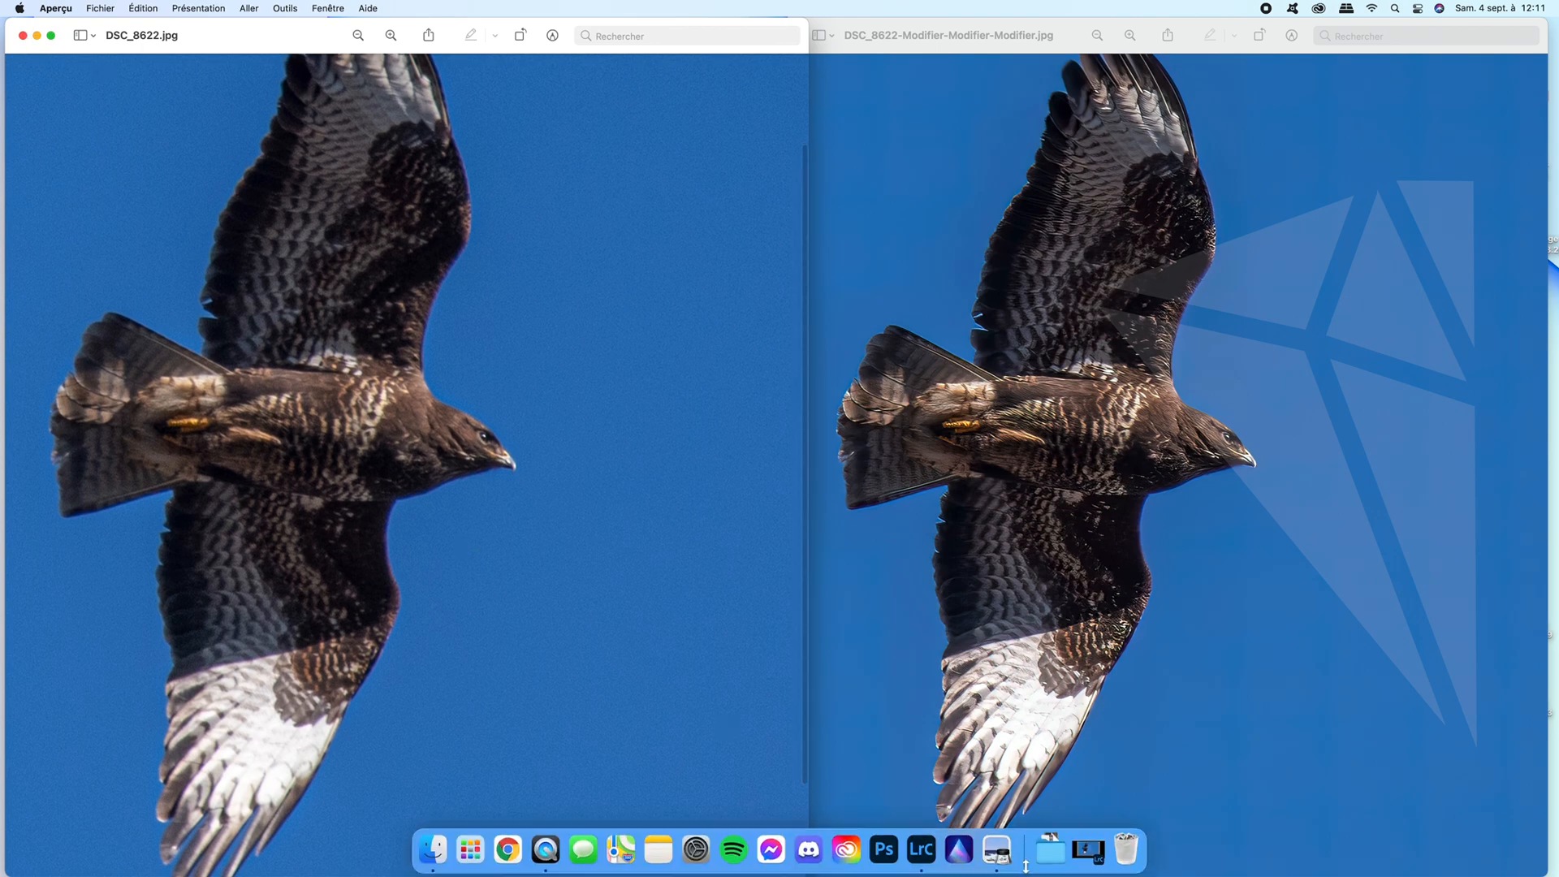
{"action": "left_click", "coordinate": [1096, 858]}
{"action": "left_click", "coordinate": [299, 819]}
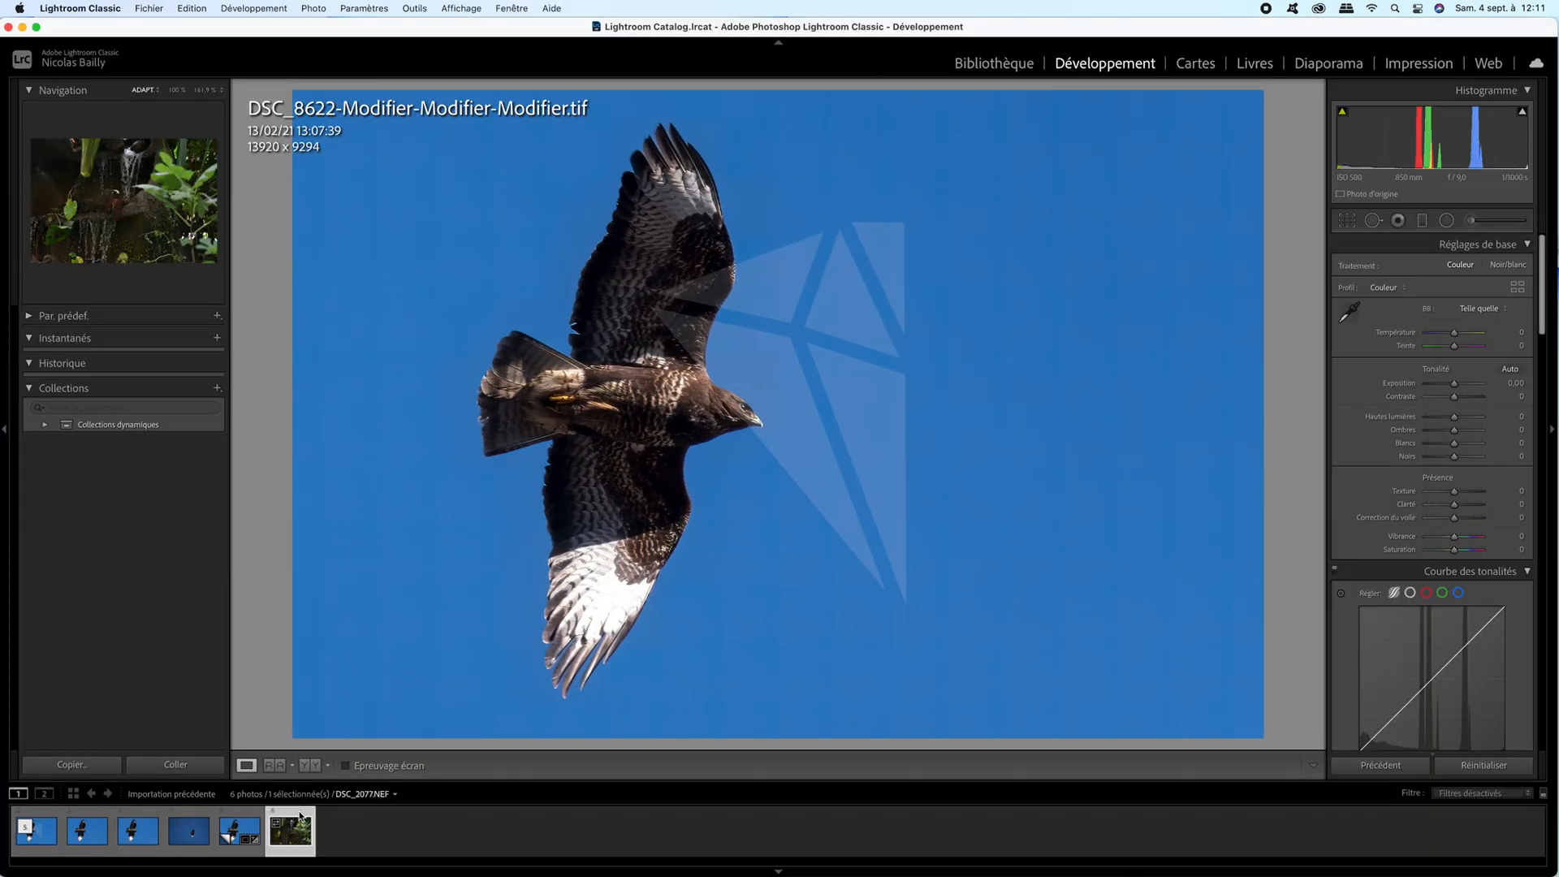
{"action": "right_click", "coordinate": [299, 816]}
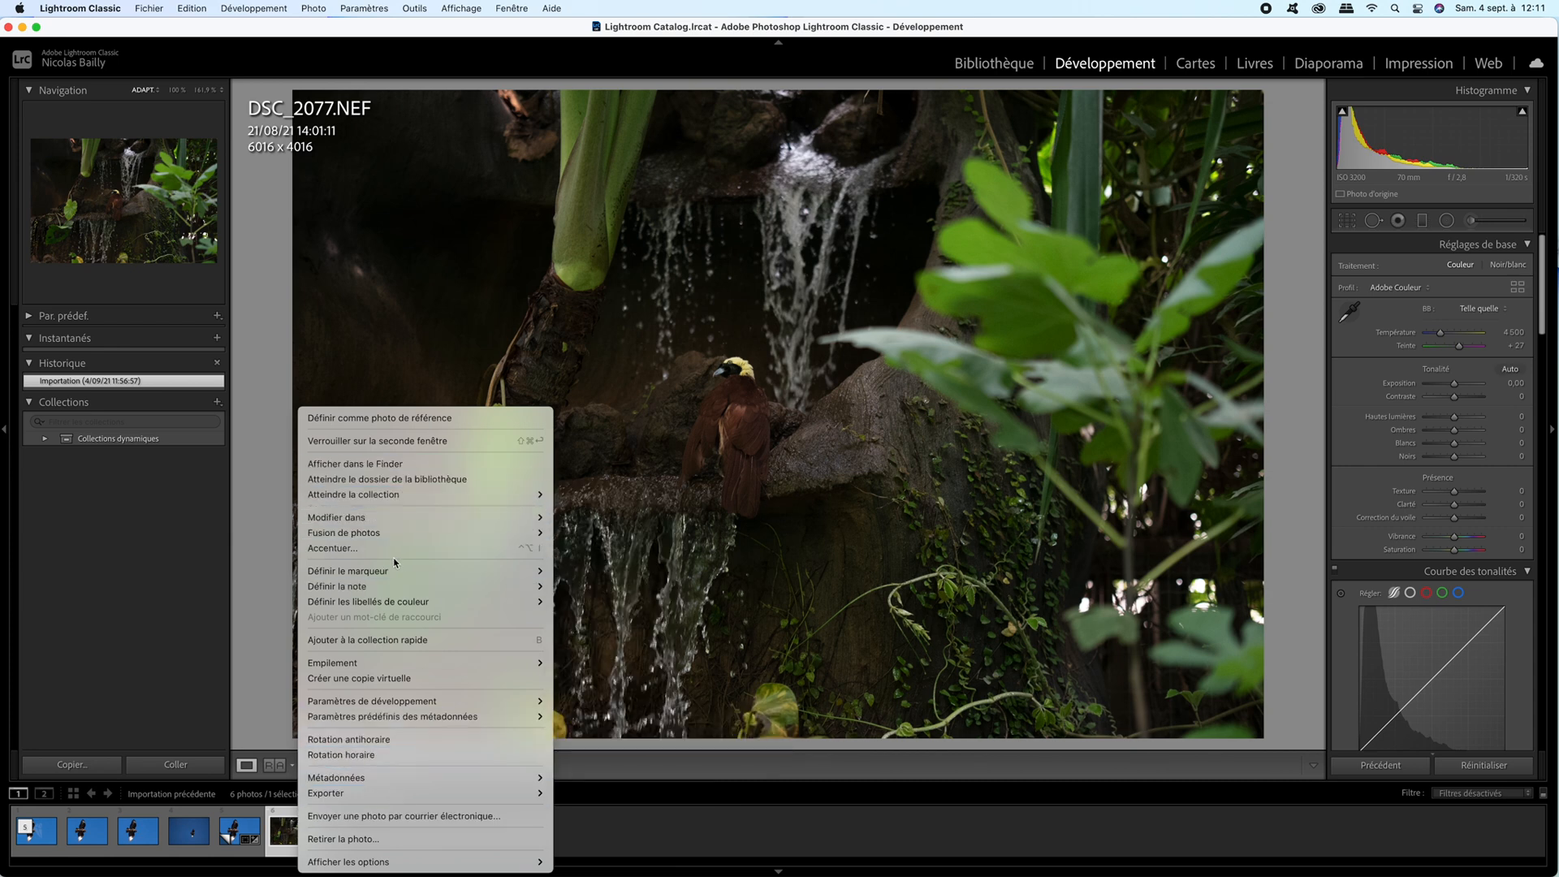
{"action": "mouse_move", "coordinate": [404, 519]}
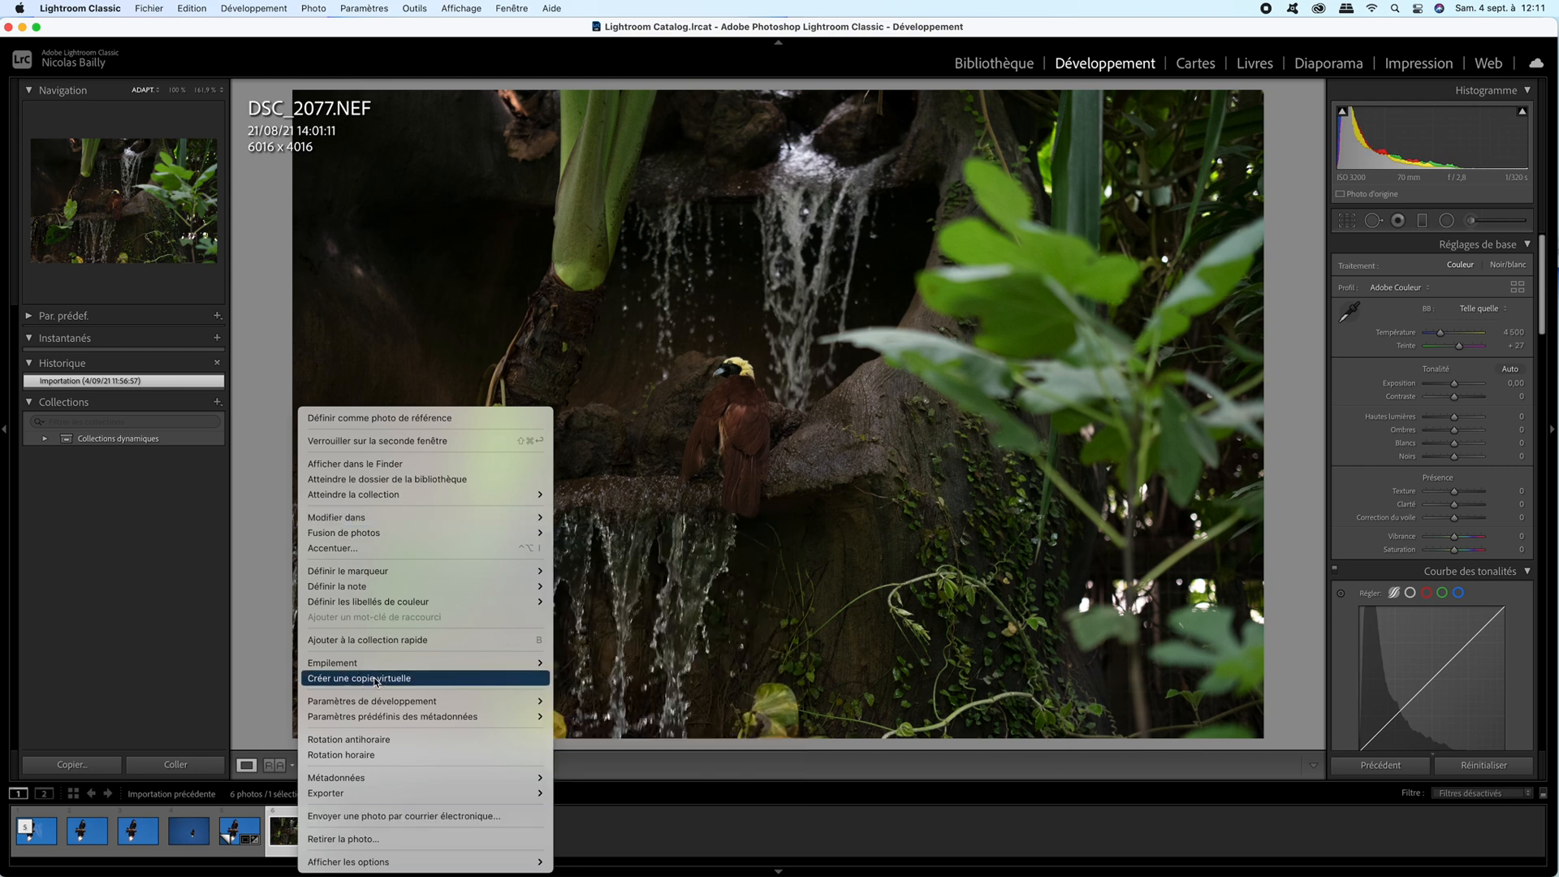
{"action": "left_click", "coordinate": [404, 679]}
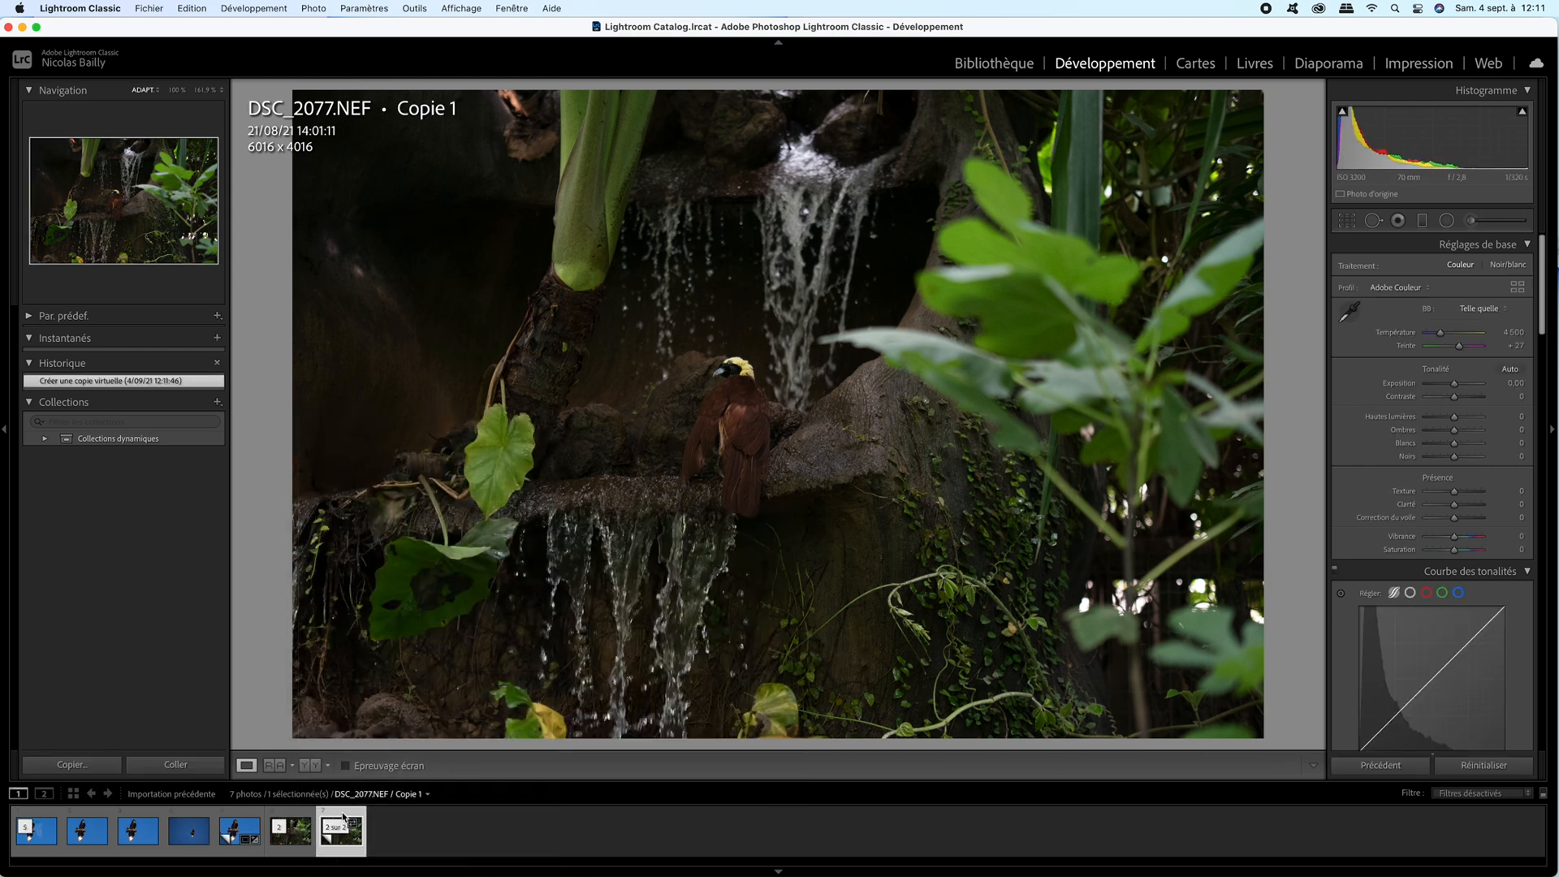
Crop the virtual copy to about 2630 x 1756 pixels around the perched bird, keeping the original aspect ratio
{"action": "key", "text": "r"}
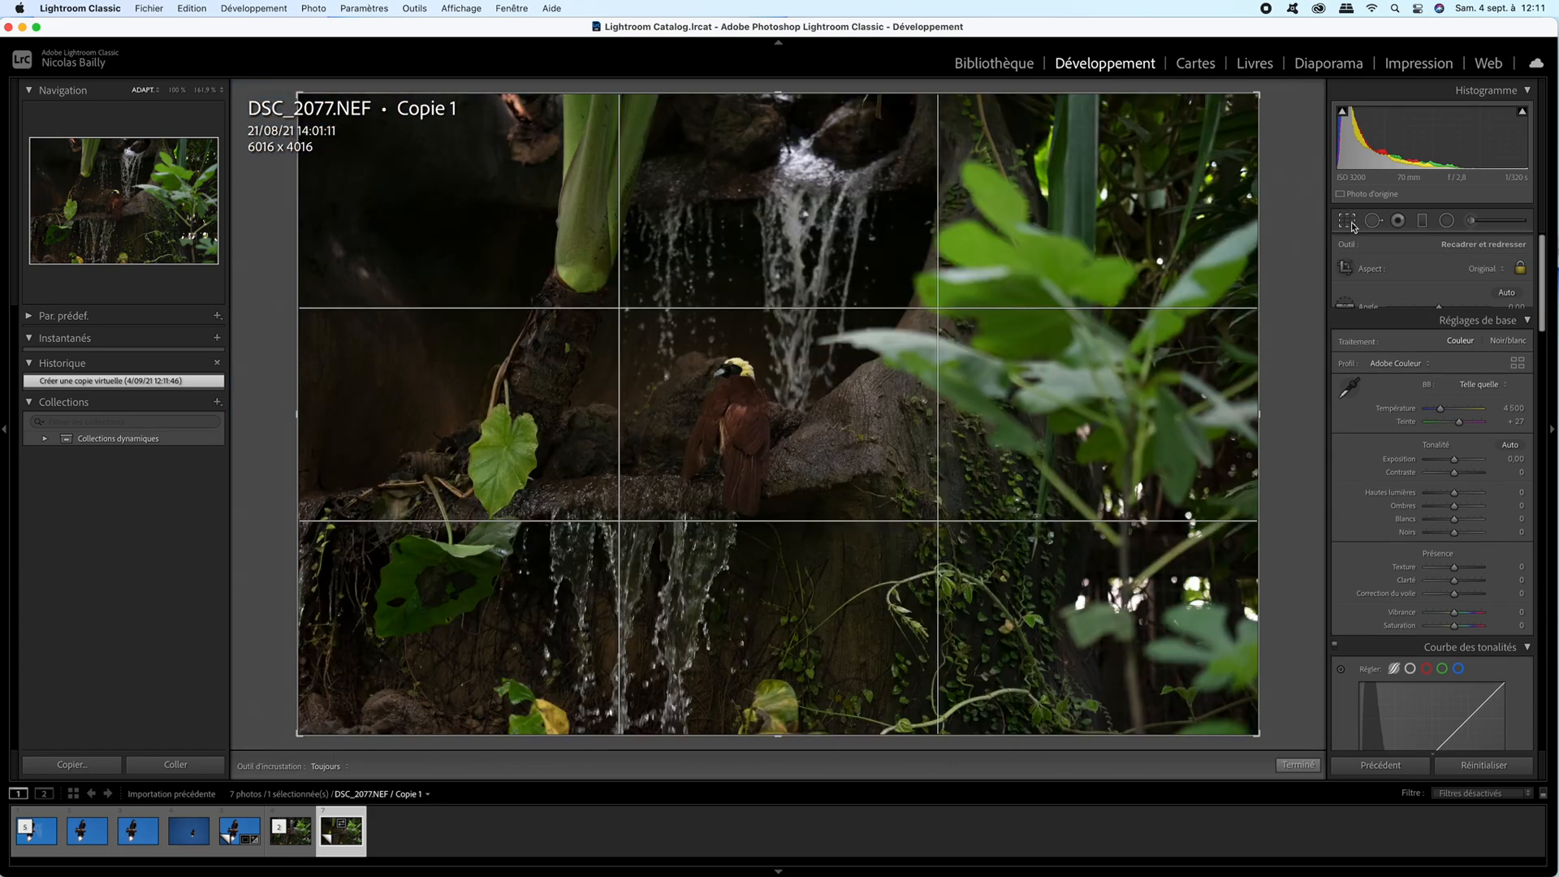
{"action": "left_click_drag", "start_coordinate": [317, 722], "coordinate": [703, 464]}
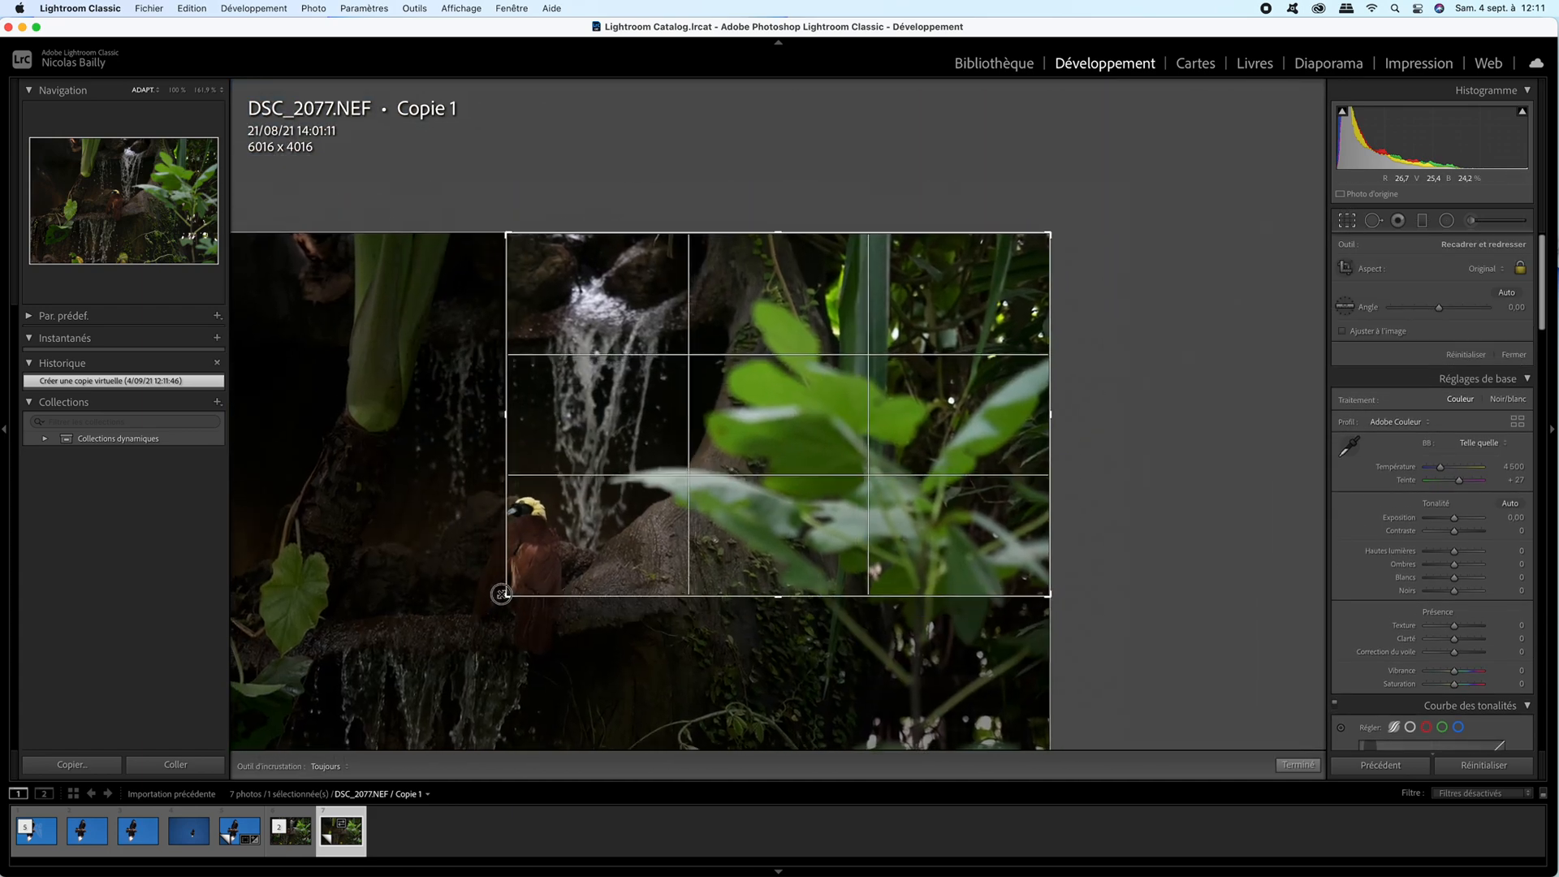
{"action": "left_click_drag", "start_coordinate": [764, 509], "coordinate": [896, 379]}
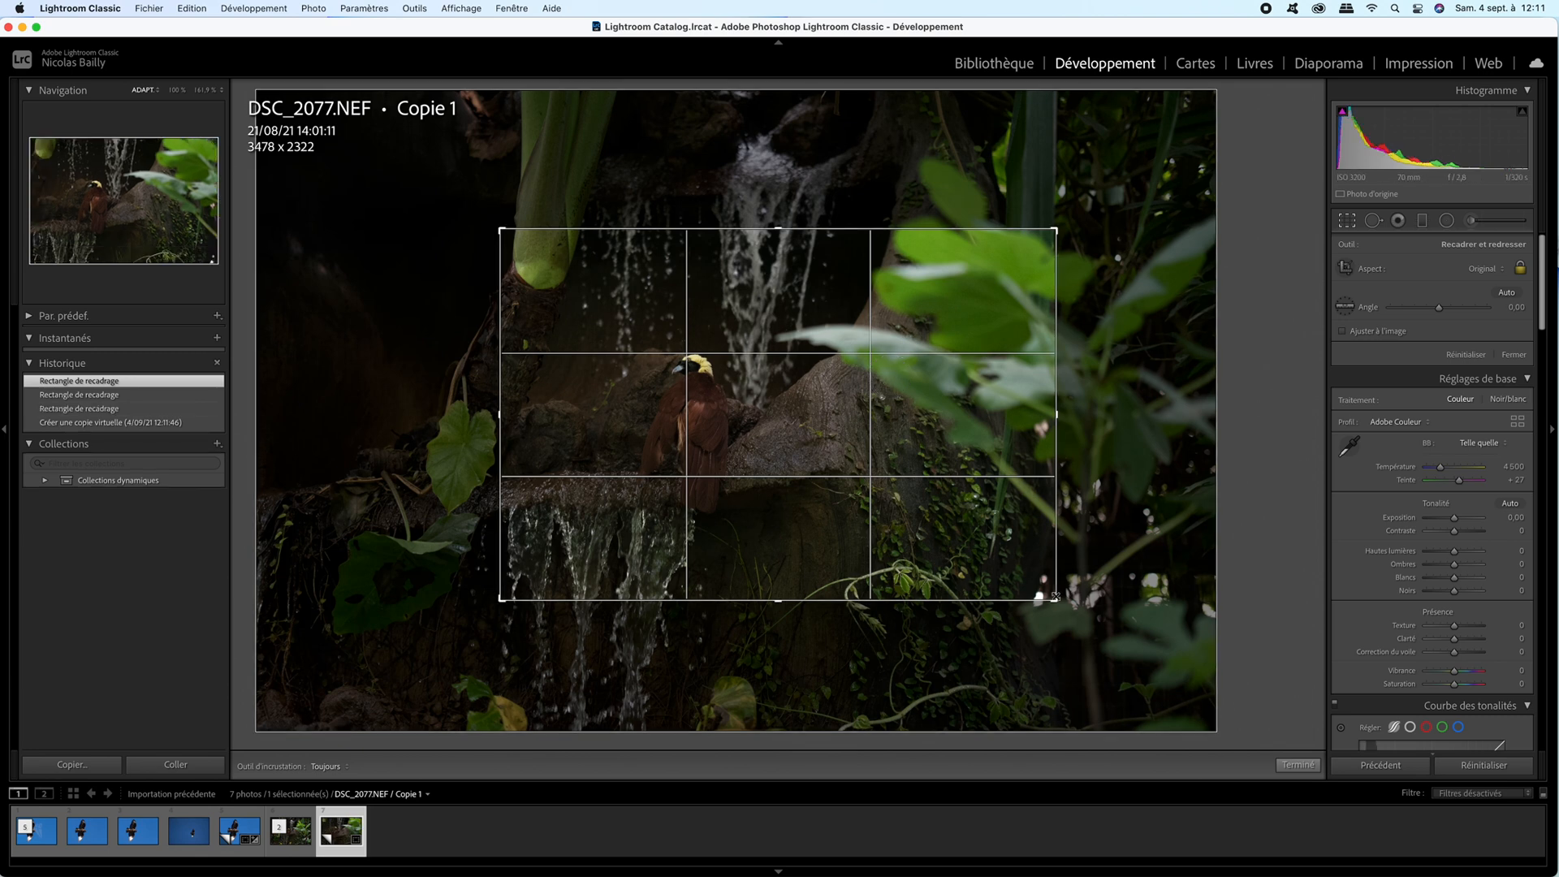
{"action": "left_click_drag", "start_coordinate": [1054, 599], "coordinate": [1001, 555]}
{"action": "left_click_drag", "start_coordinate": [937, 503], "coordinate": [884, 445]}
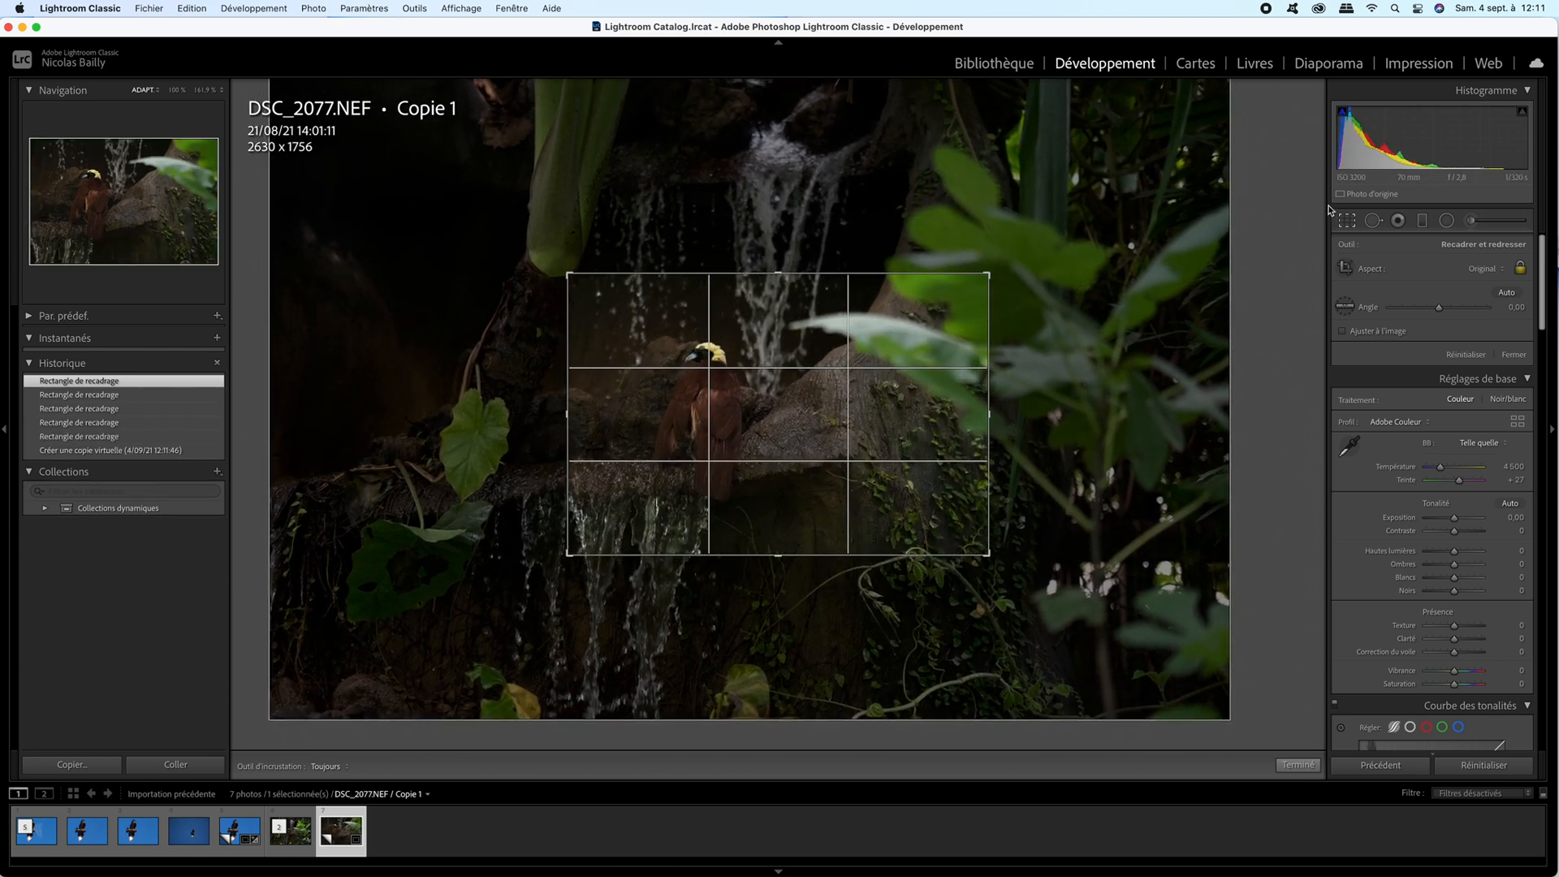
Confirm the crop, then enable chromatic aberration removal and the lens profile correction for the virtual copy
{"action": "left_click", "coordinate": [1346, 222]}
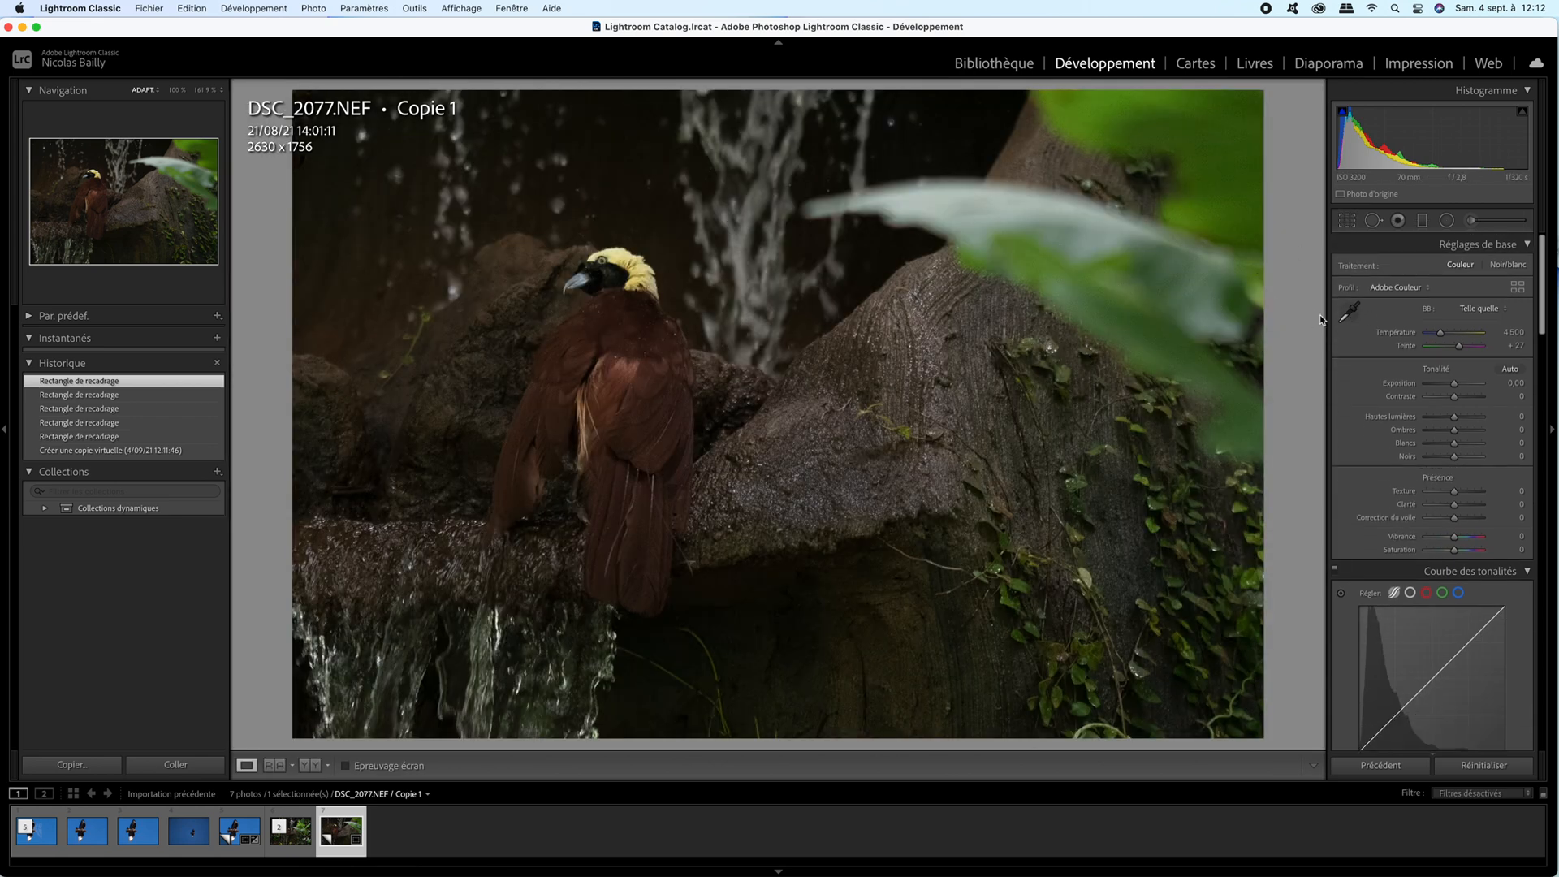
{"action": "left_click_drag", "start_coordinate": [1453, 384], "coordinate": [1455, 384]}
{"action": "scroll", "coordinate": [1462, 455], "scroll_direction": "down", "scroll_amount": 12}
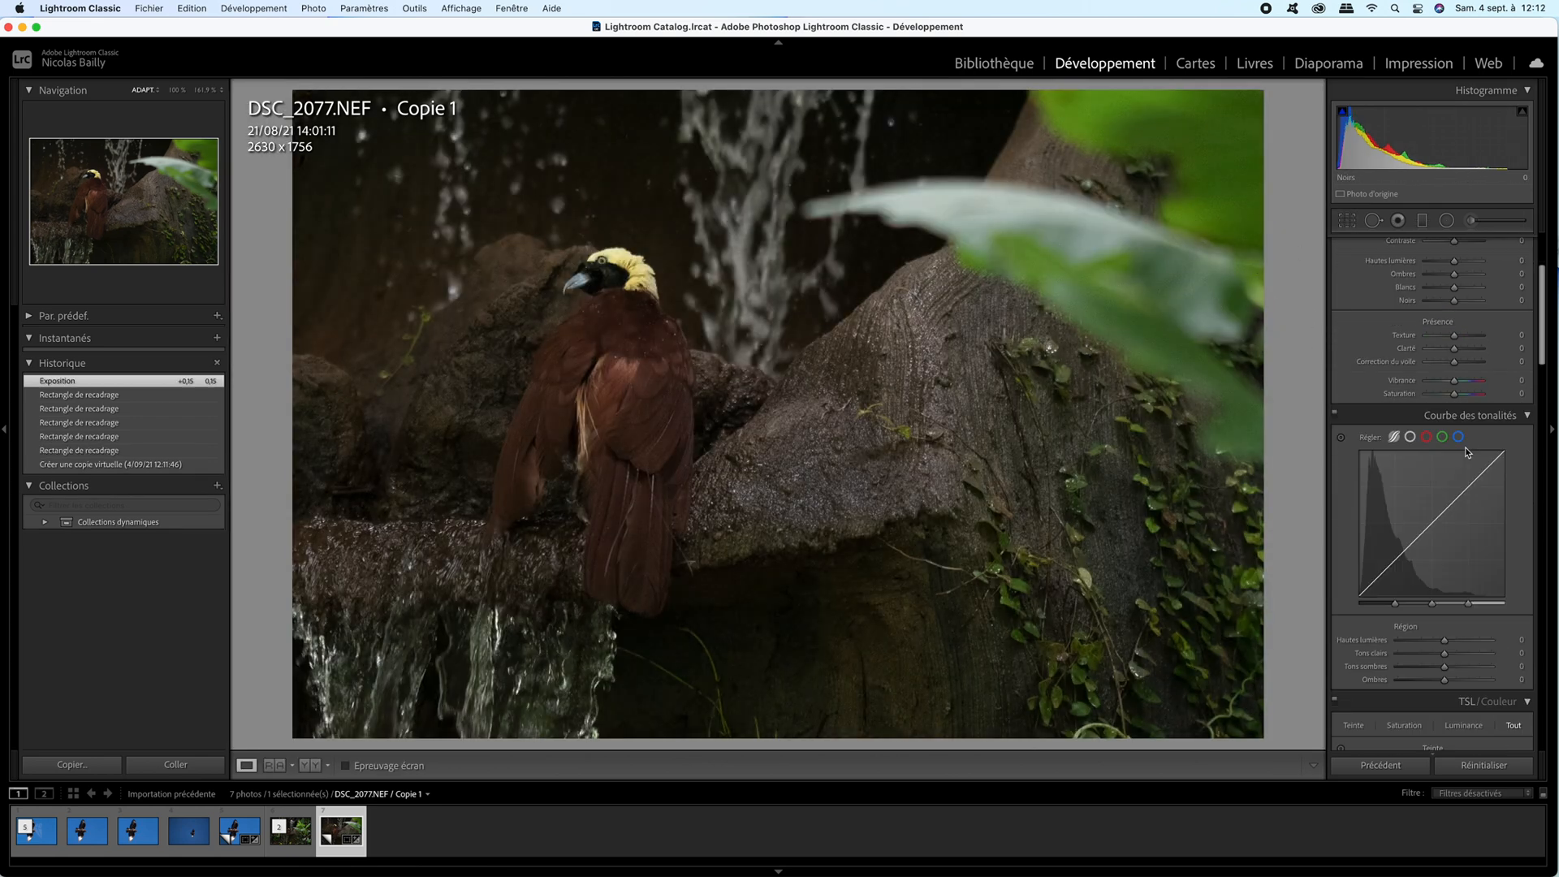
{"action": "scroll", "coordinate": [1461, 460], "scroll_direction": "down", "scroll_amount": 5}
{"action": "scroll", "coordinate": [1454, 560], "scroll_direction": "down", "scroll_amount": 8}
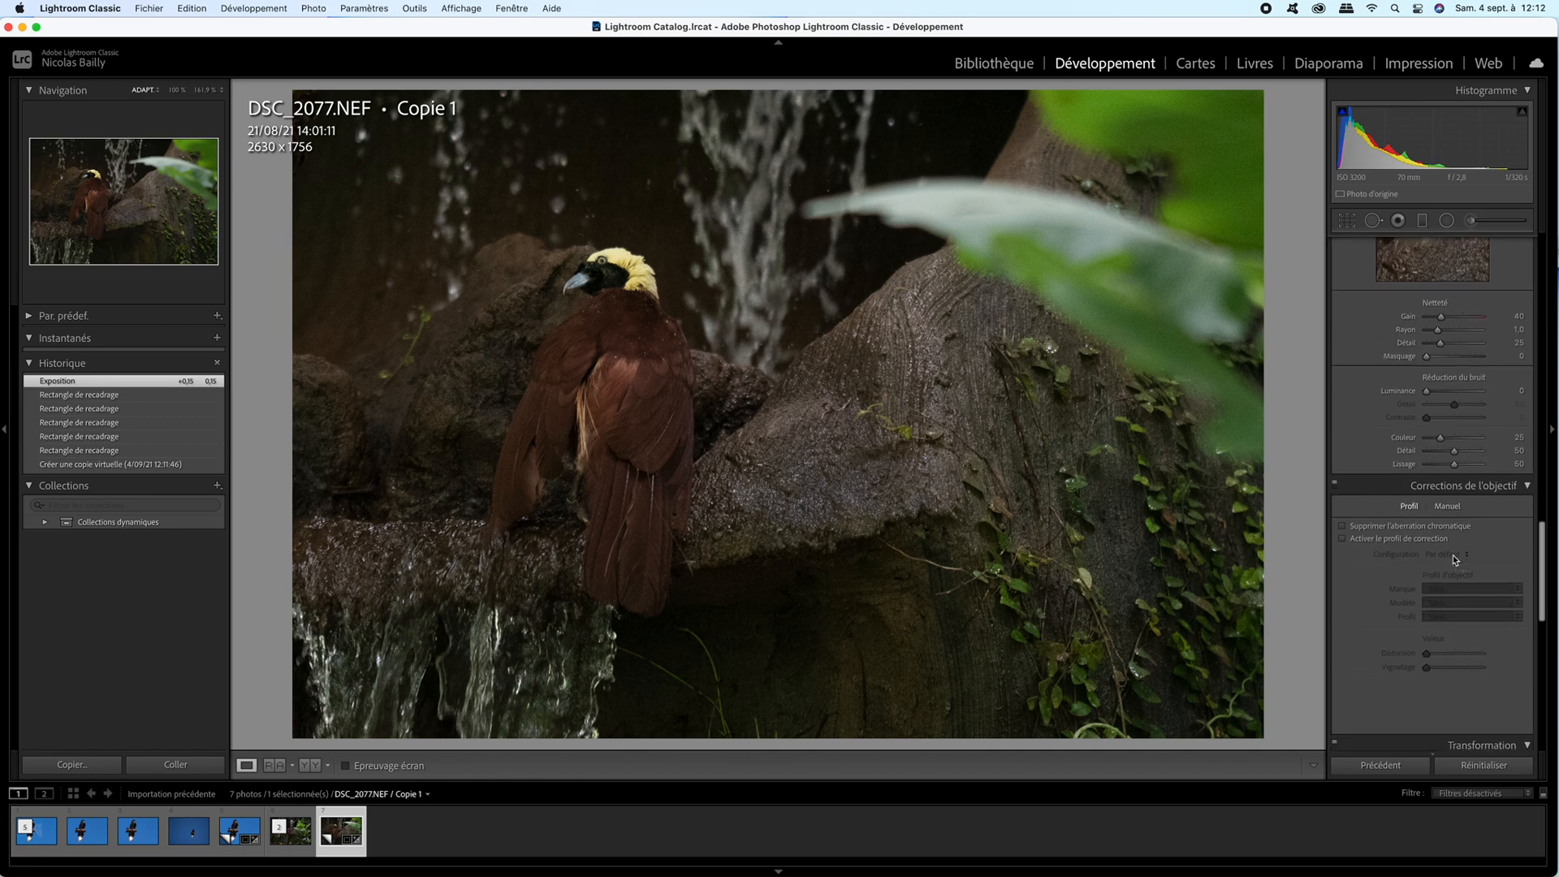
{"action": "left_click", "coordinate": [1381, 513]}
{"action": "left_click", "coordinate": [1381, 526]}
{"action": "scroll", "coordinate": [1445, 454], "scroll_direction": "up", "scroll_amount": 10}
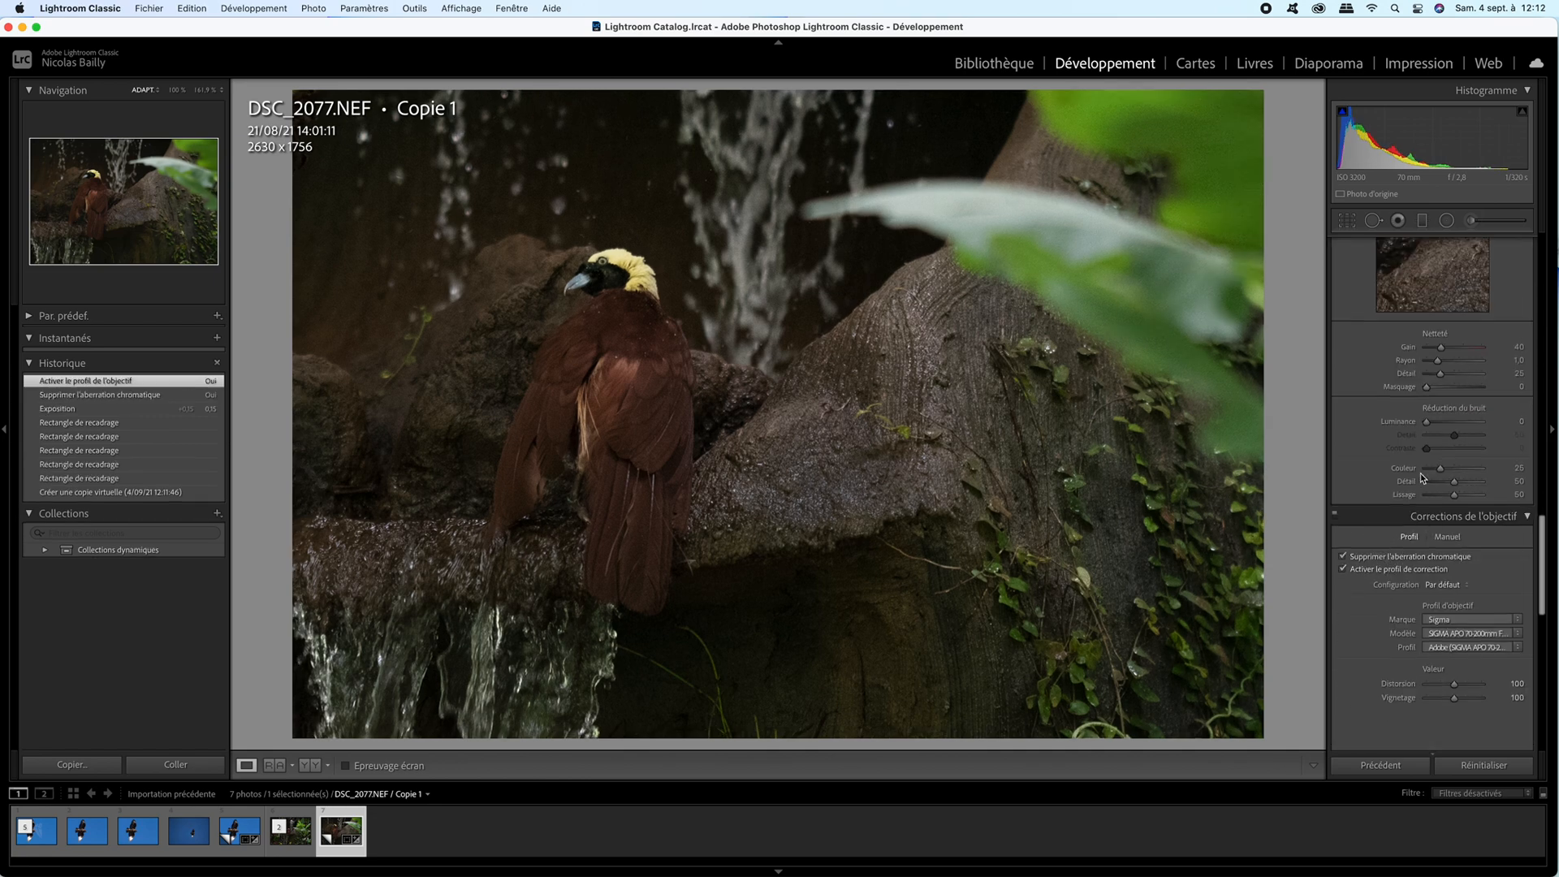
Set the exposure to +0.80, switch the photo overlay to the shooting information, and decline voice dictation
{"action": "left_click_drag", "start_coordinate": [1457, 384], "coordinate": [1458, 384]}
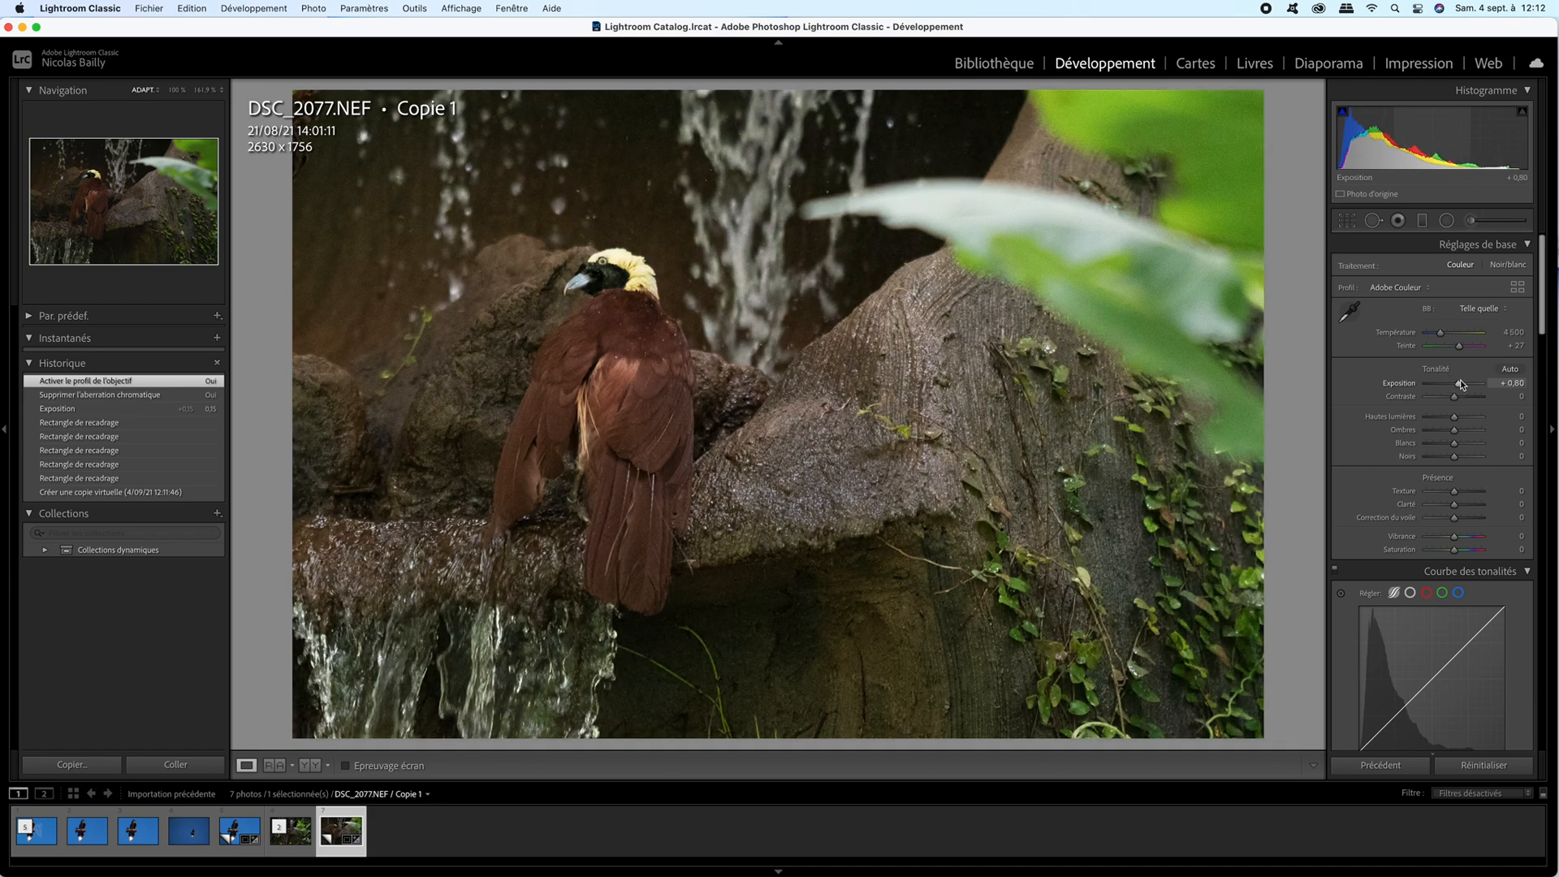
{"action": "key", "text": "i"}
{"action": "key", "text": "F5"}
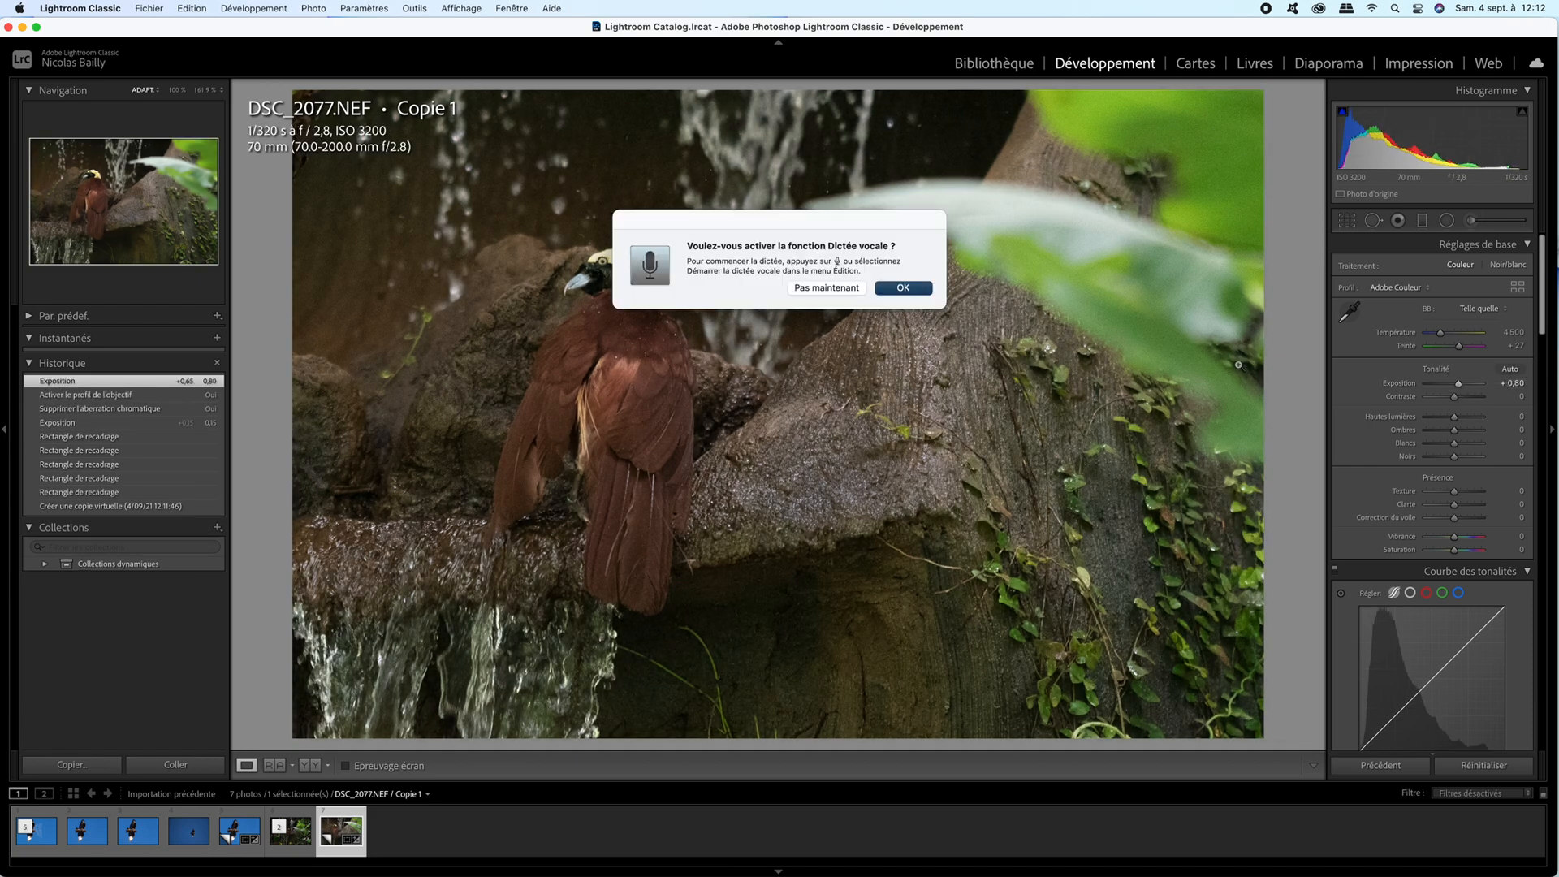
{"action": "left_click", "coordinate": [899, 297]}
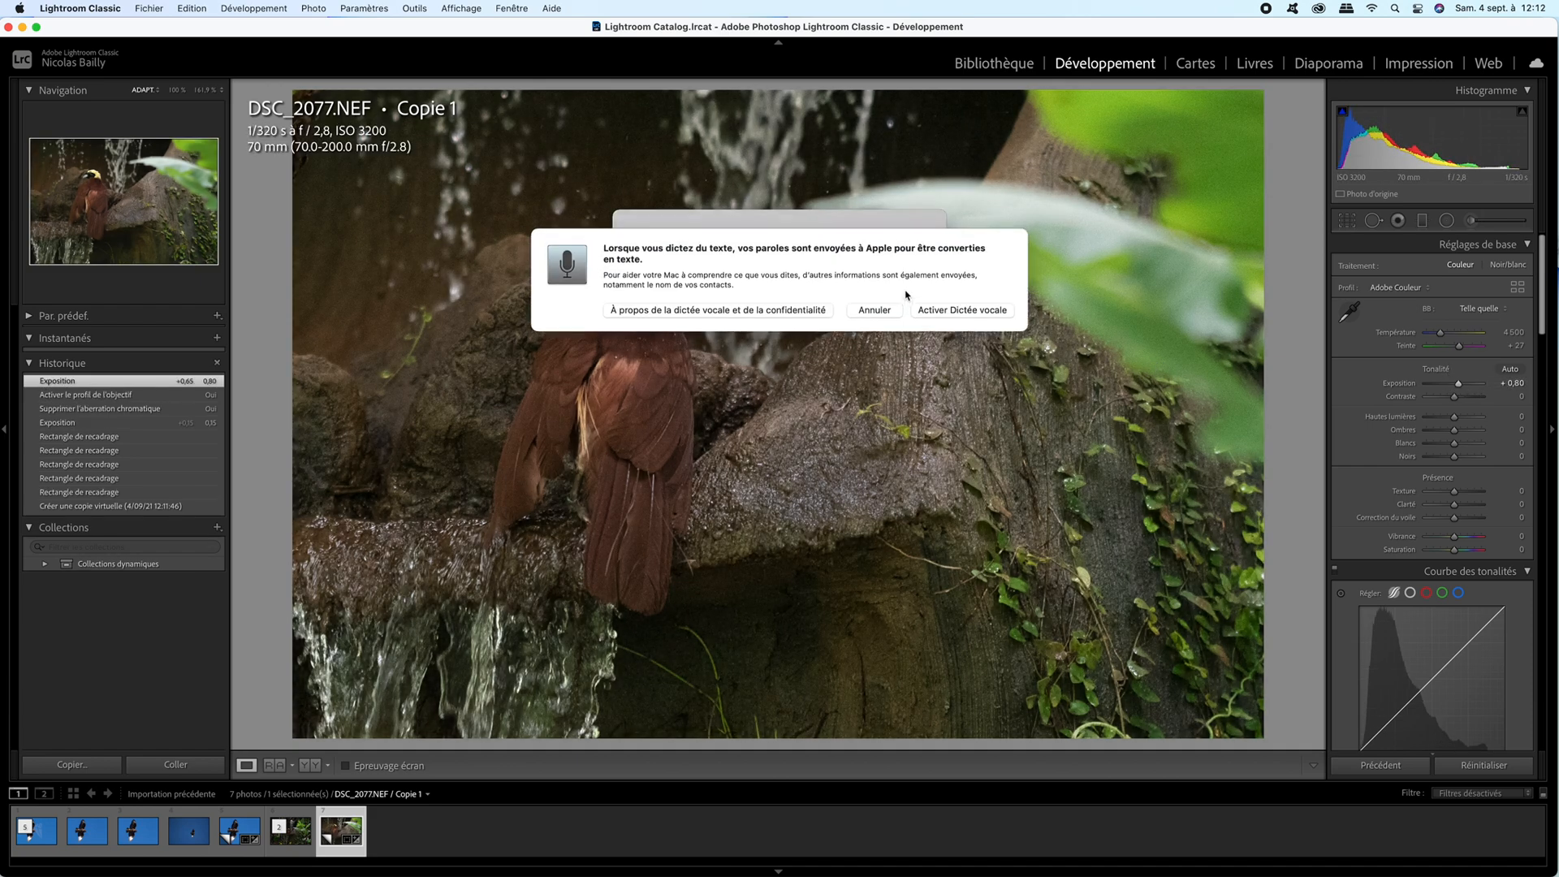
{"action": "left_click", "coordinate": [867, 309]}
{"action": "left_click", "coordinate": [836, 289]}
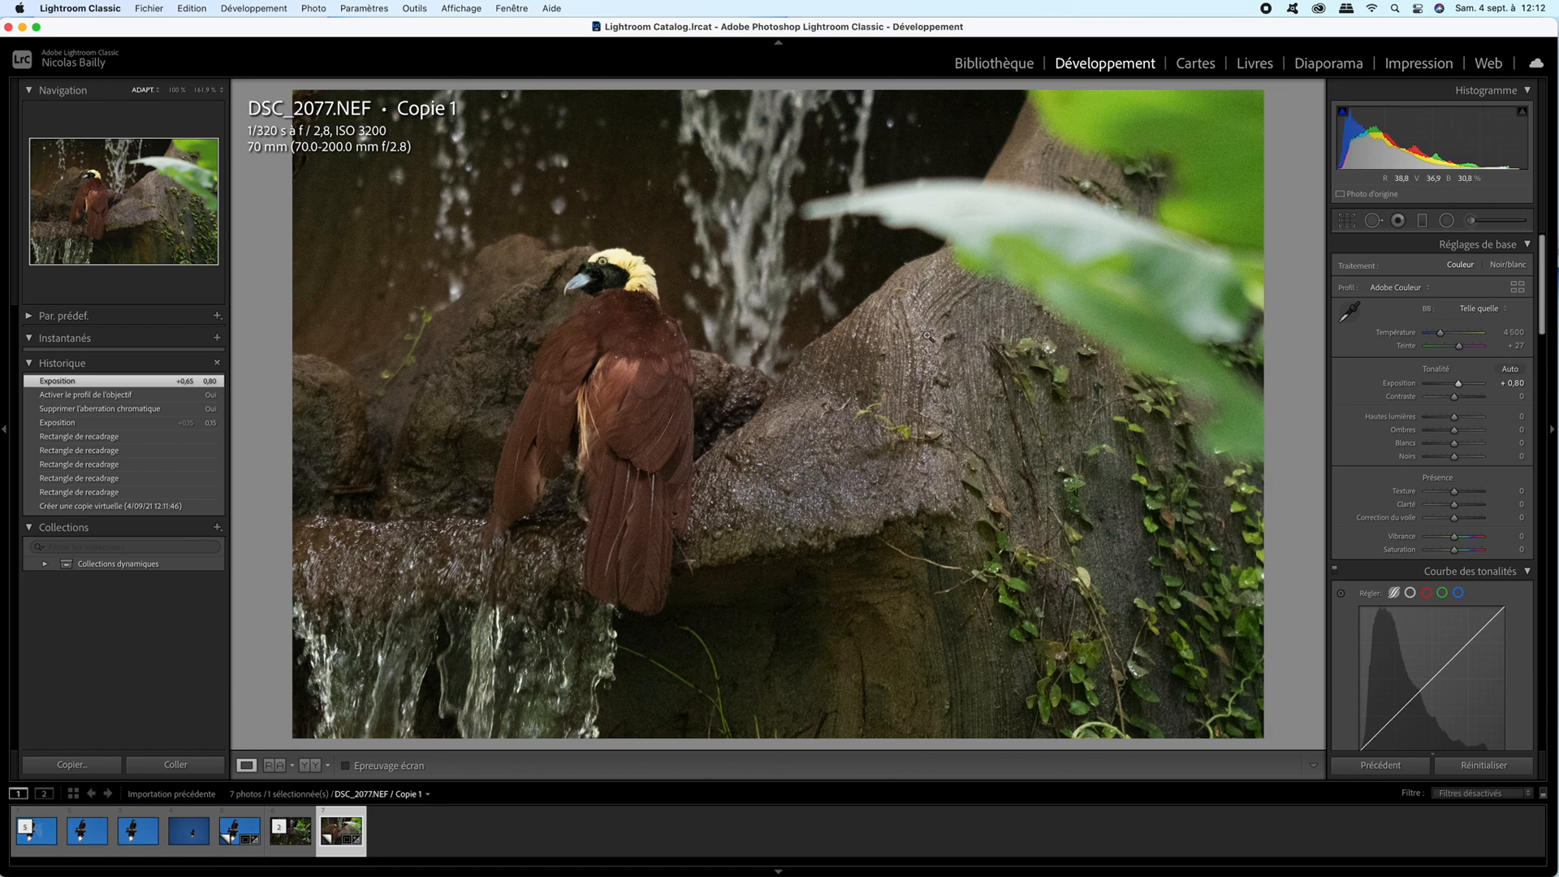
Set the exposure to +0.75, highlights to -74, shadows to +45, whites to +43 and blacks to -16
{"action": "left_click_drag", "start_coordinate": [1458, 383], "coordinate": [1471, 434]}
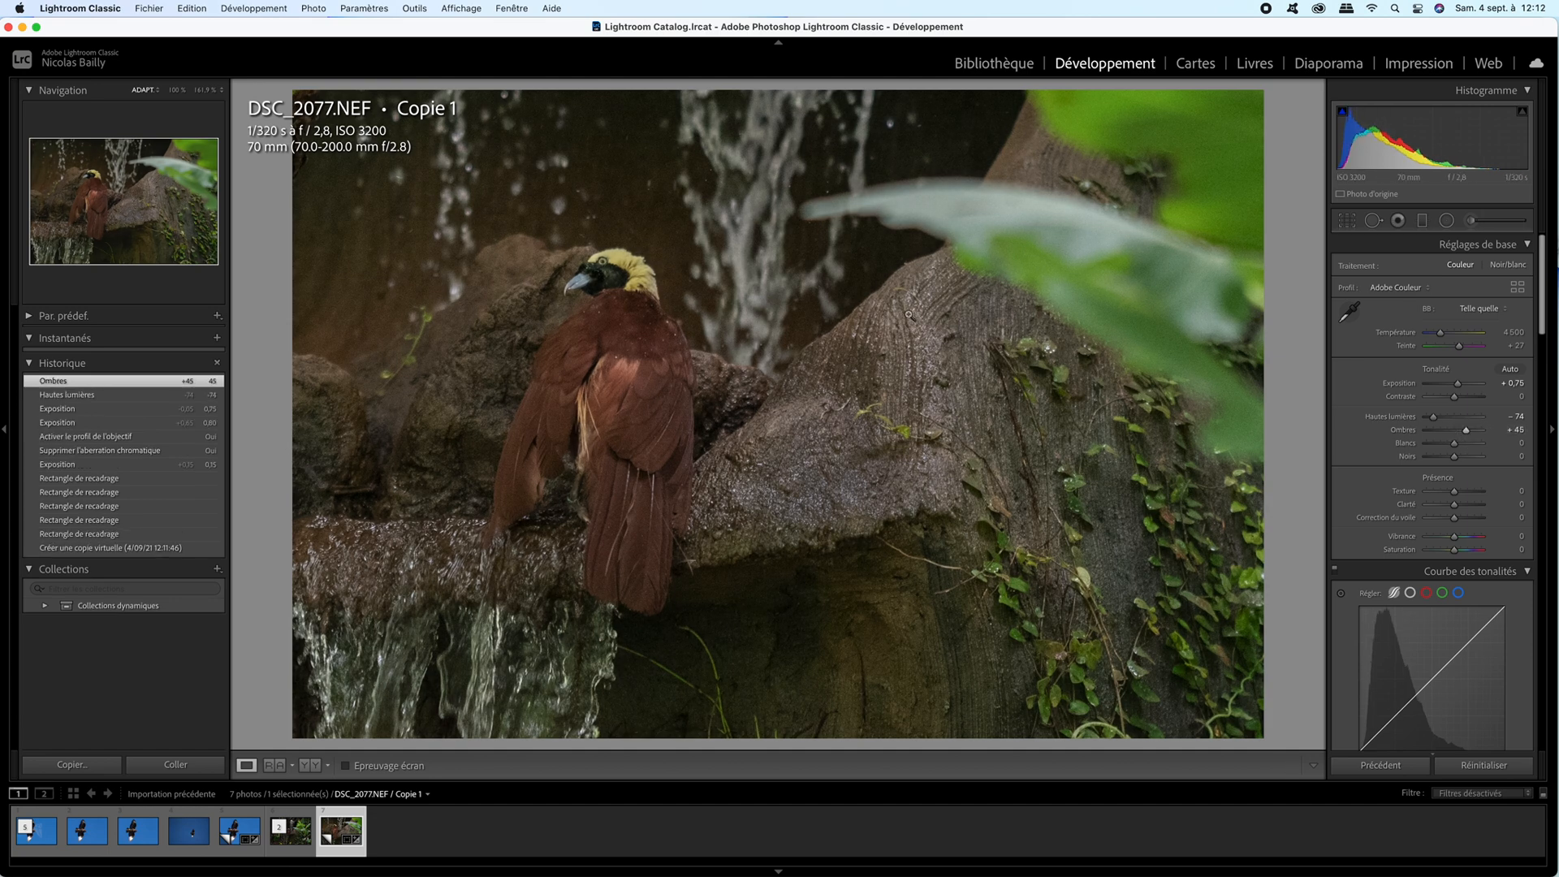
{"action": "left_click", "coordinate": [546, 315]}
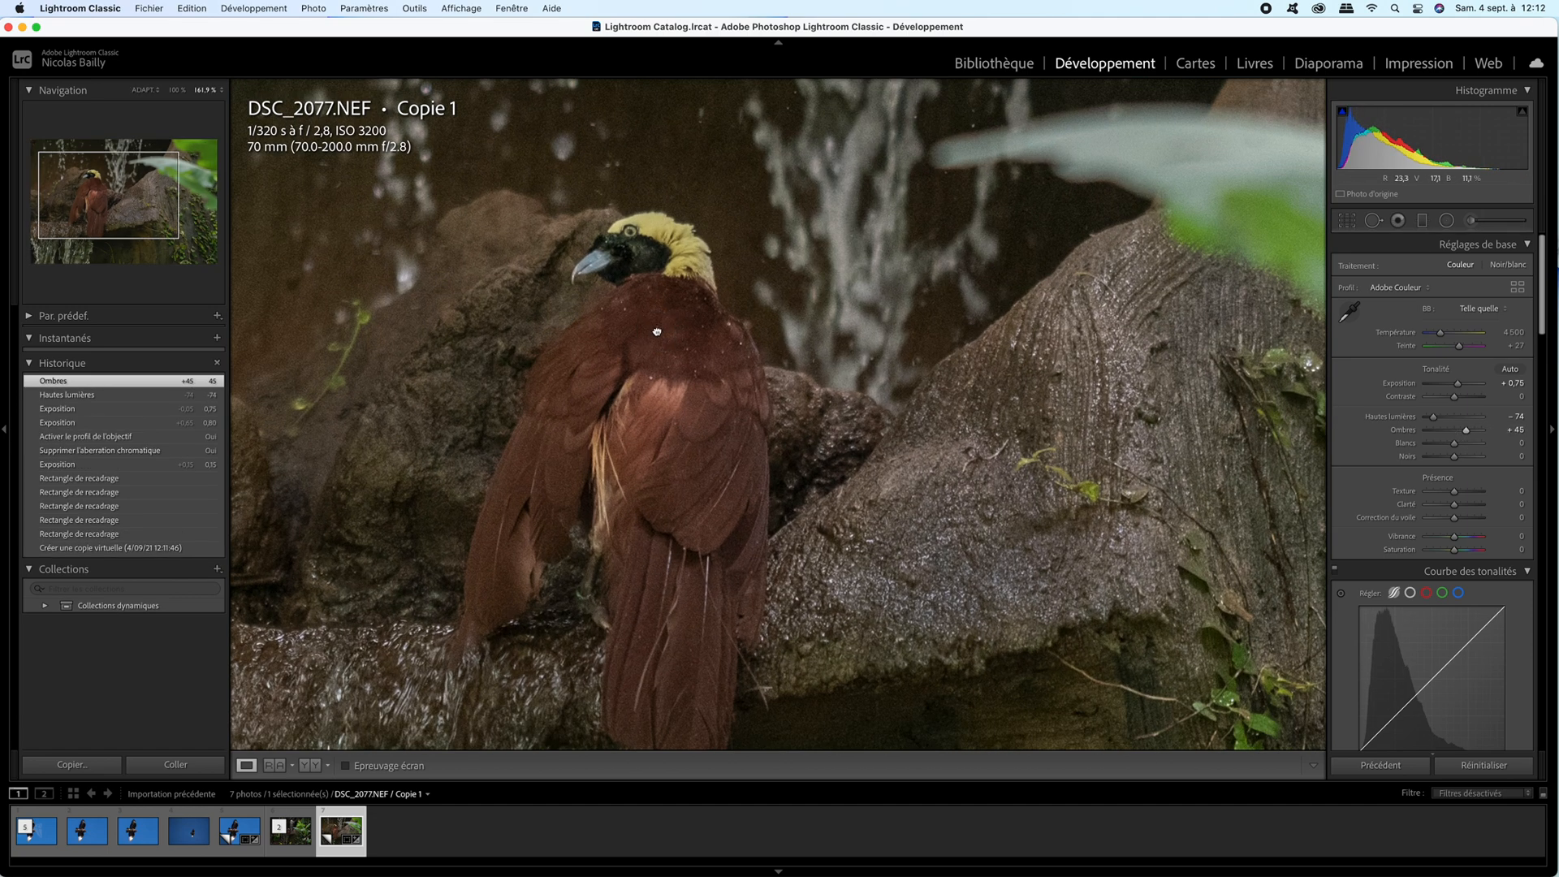
{"action": "left_click", "coordinate": [657, 331]}
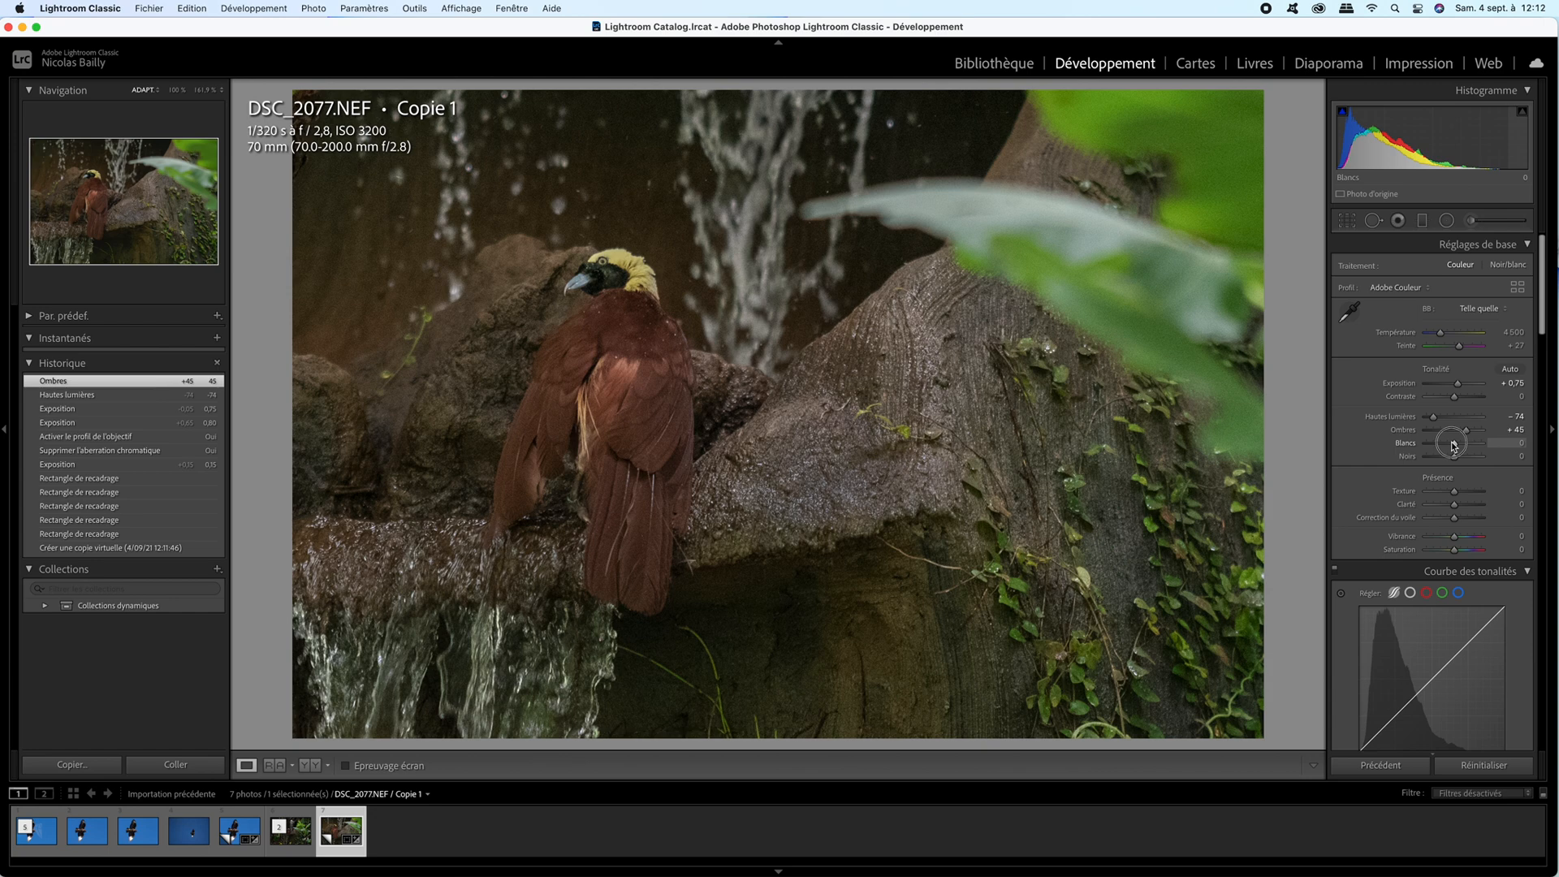
{"action": "mouse_move", "coordinate": [1454, 445]}
{"action": "left_mouse_down"}
{"action": "mouse_move", "coordinate": [1466, 444]}
{"action": "mouse_move", "coordinate": [1451, 463]}
{"action": "left_mouse_up"}
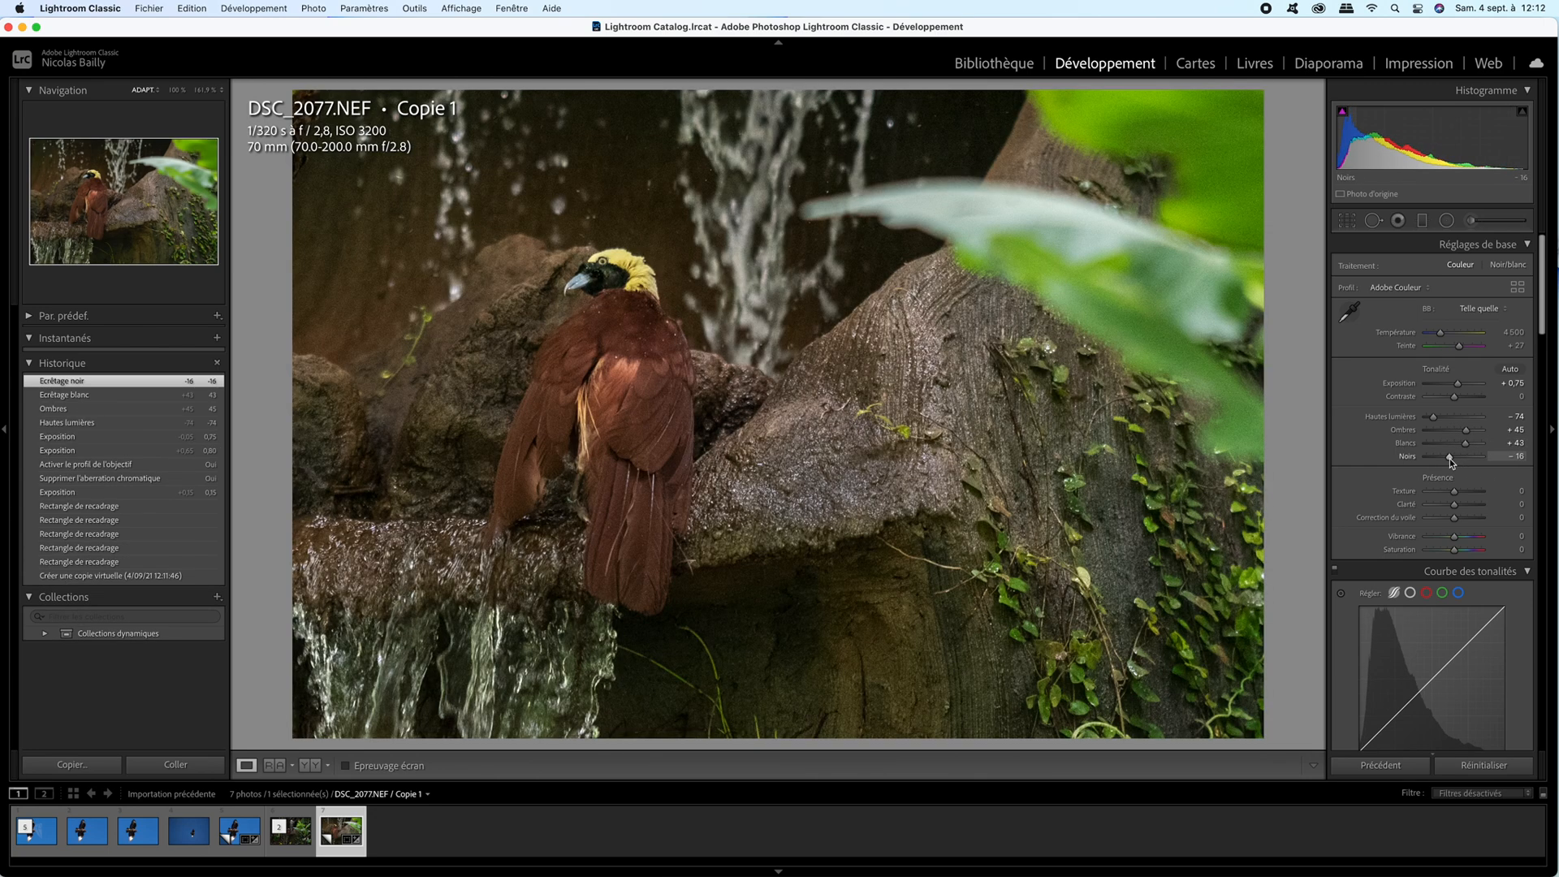
Send a copy of the adjusted photo to Topaz DeNoise AI for editing
{"action": "right_click", "coordinate": [747, 338]}
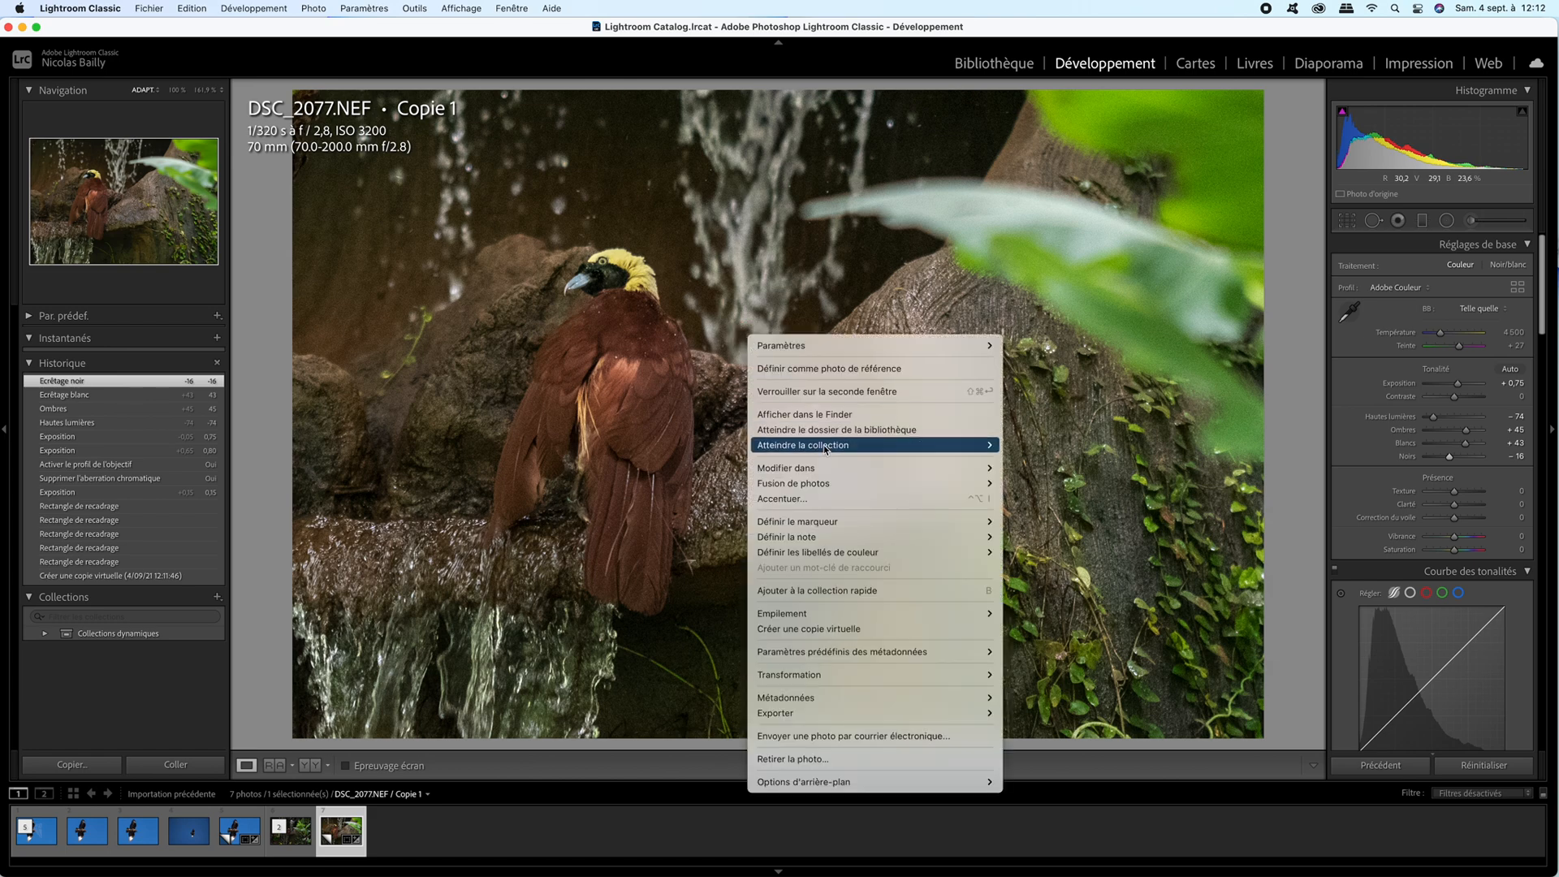
{"action": "mouse_move", "coordinate": [823, 468]}
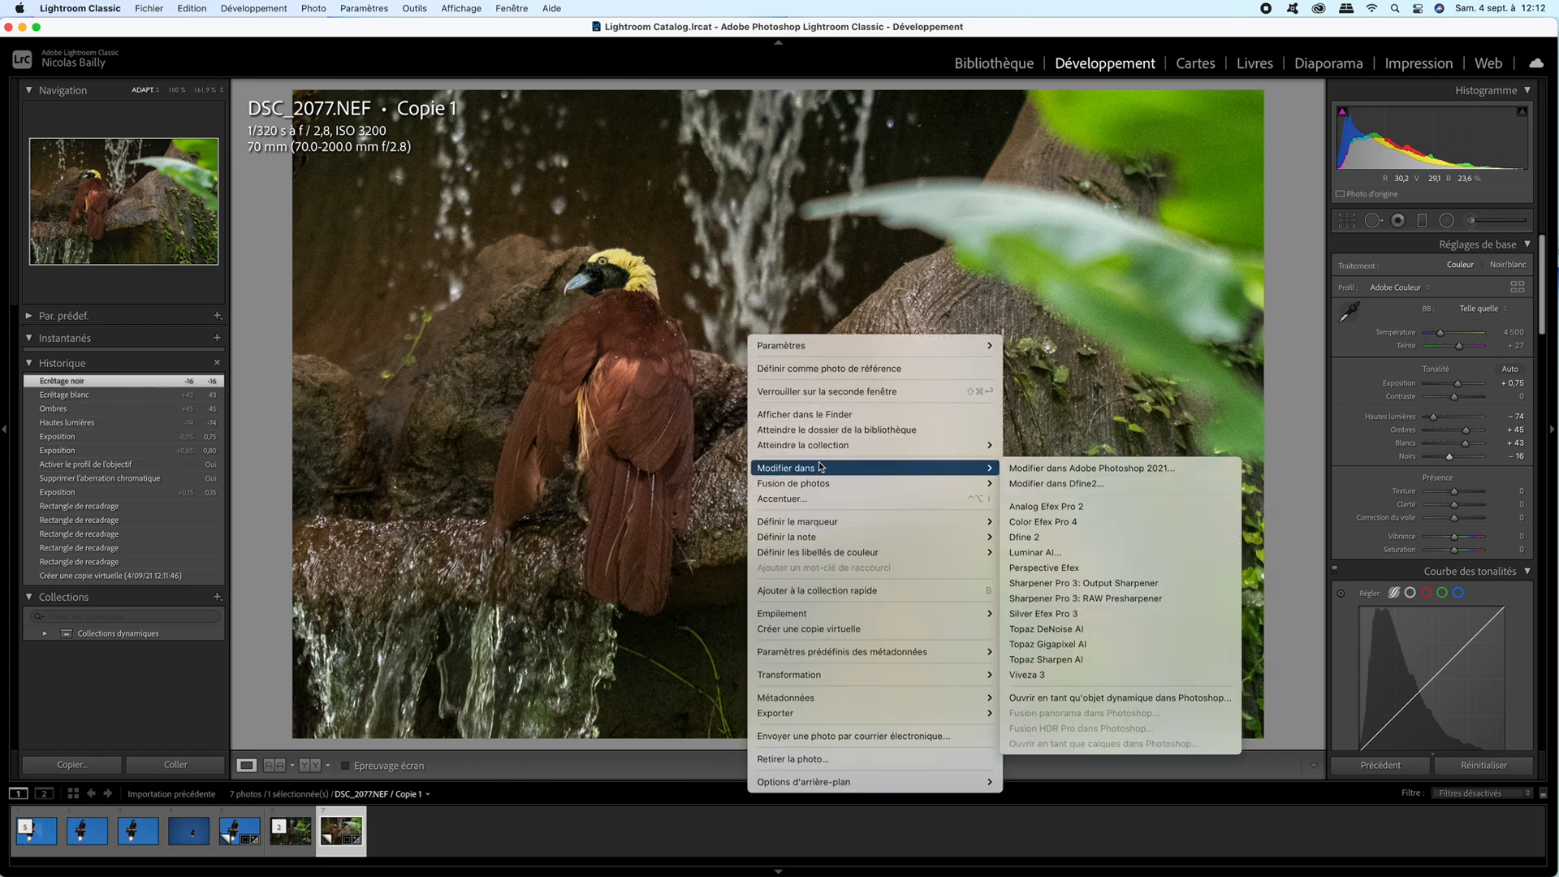
{"action": "left_click", "coordinate": [1074, 631]}
{"action": "left_click", "coordinate": [932, 494]}
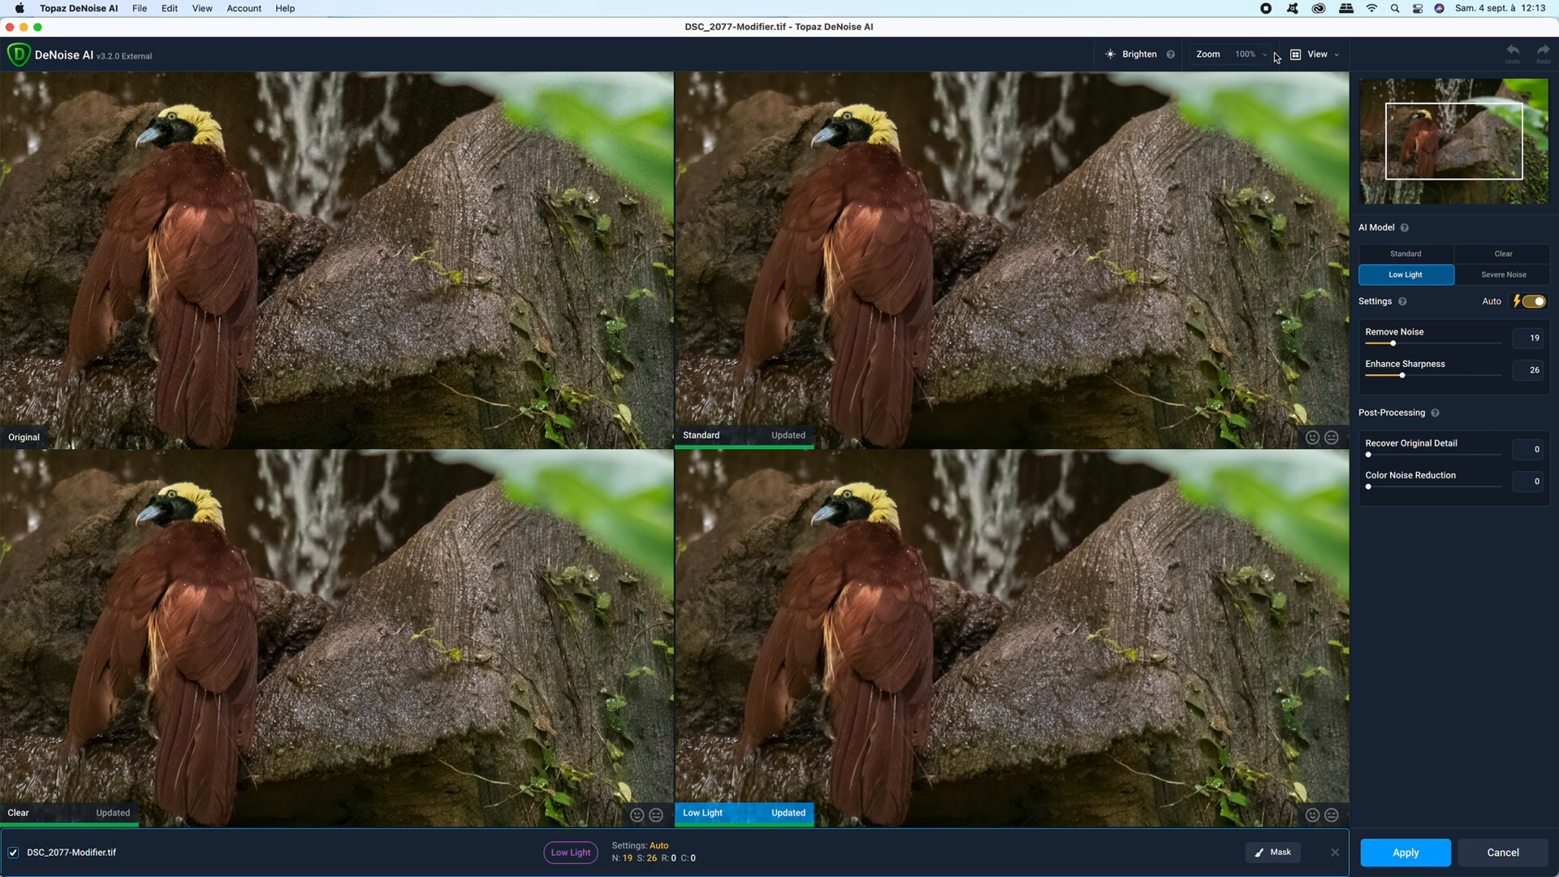
Compare the Standard, Clear and Low Light noise reduction previews on the bird's head and back at 208% zoom
{"action": "left_click_drag", "start_coordinate": [1415, 105], "coordinate": [1417, 129]}
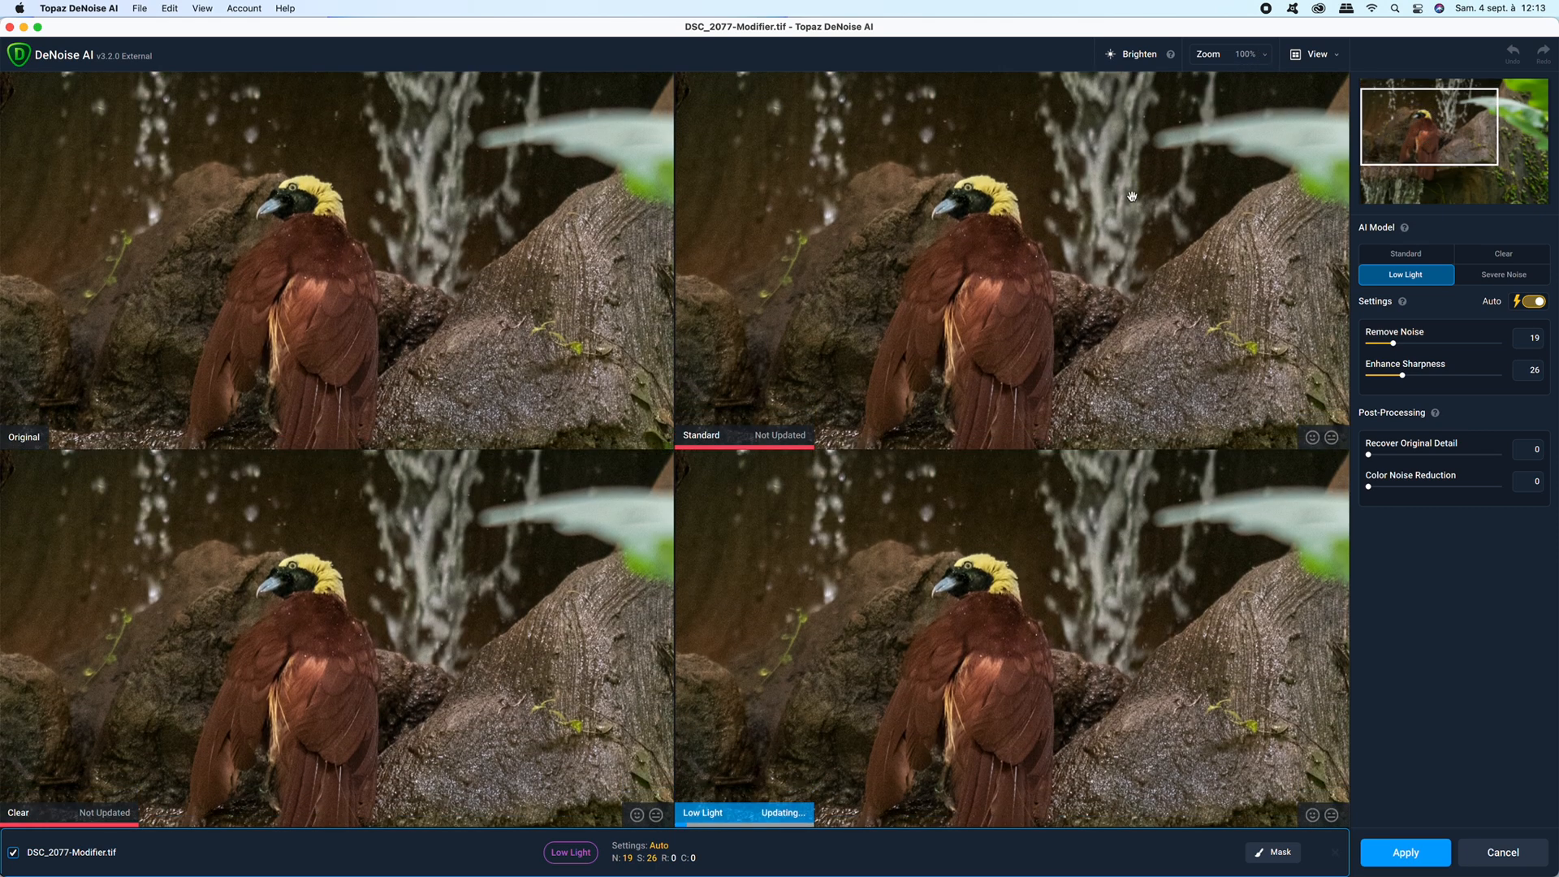
{"action": "left_click", "coordinate": [1259, 60]}
{"action": "left_click_drag", "start_coordinate": [1175, 81], "coordinate": [1190, 83]}
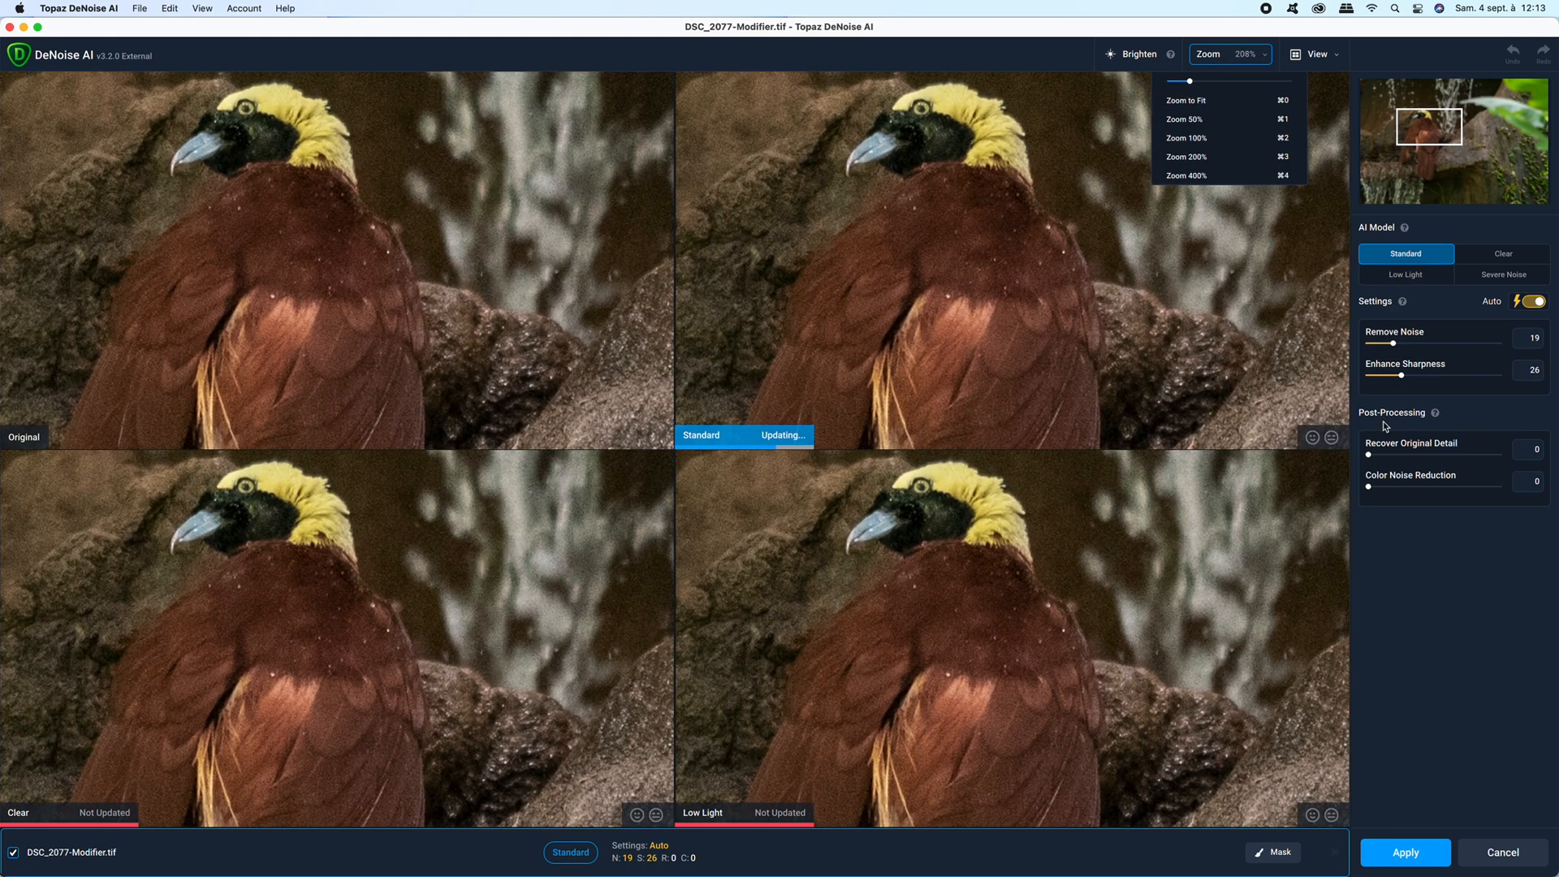
{"action": "left_click", "coordinate": [1395, 584]}
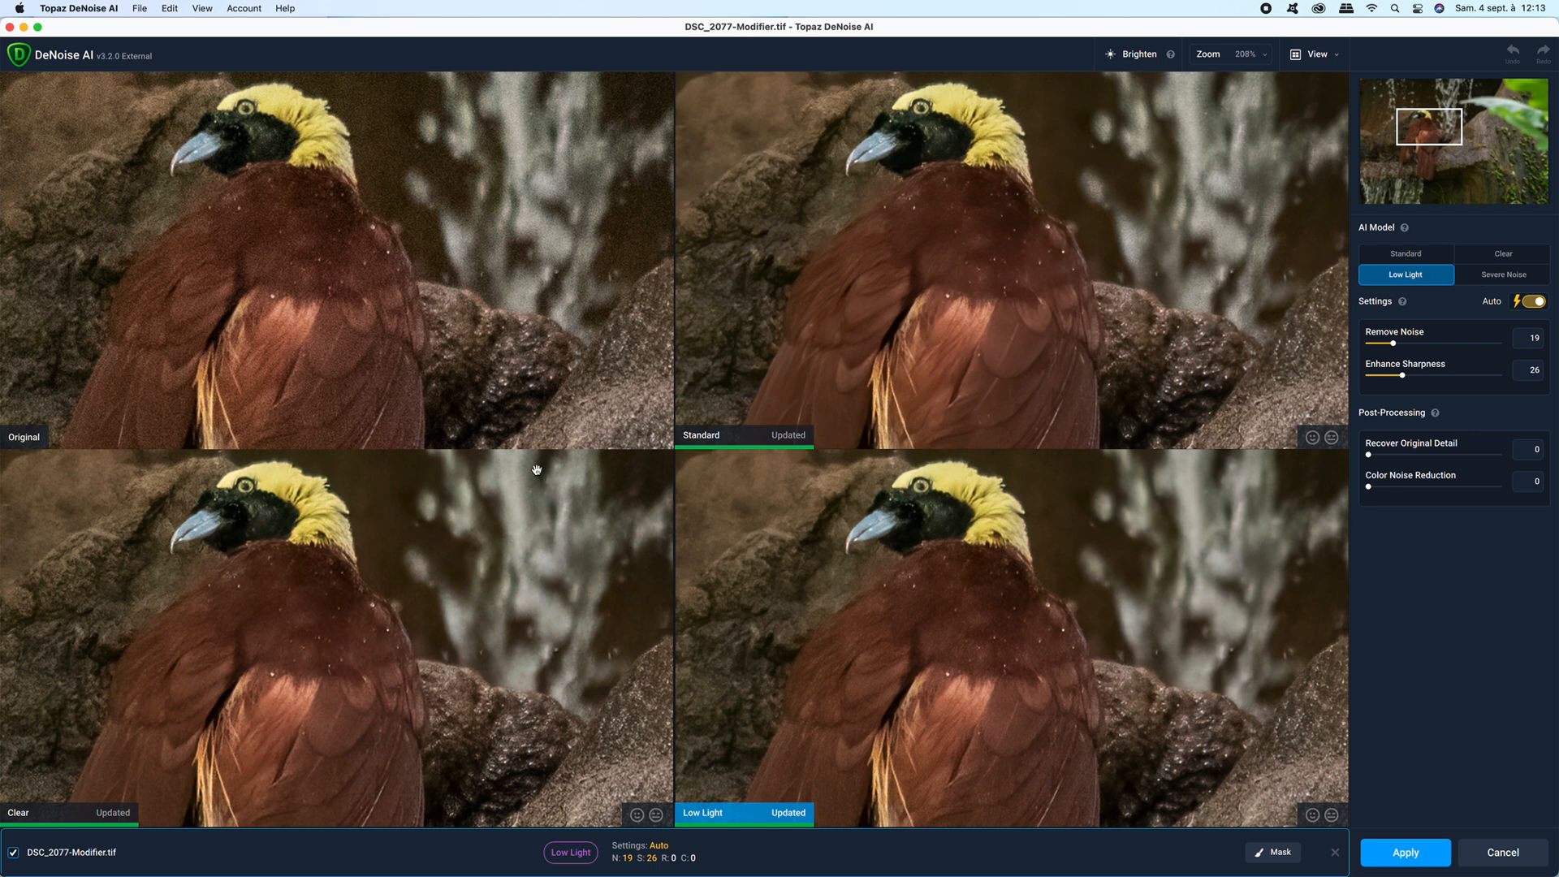
{"action": "left_click", "coordinate": [354, 584]}
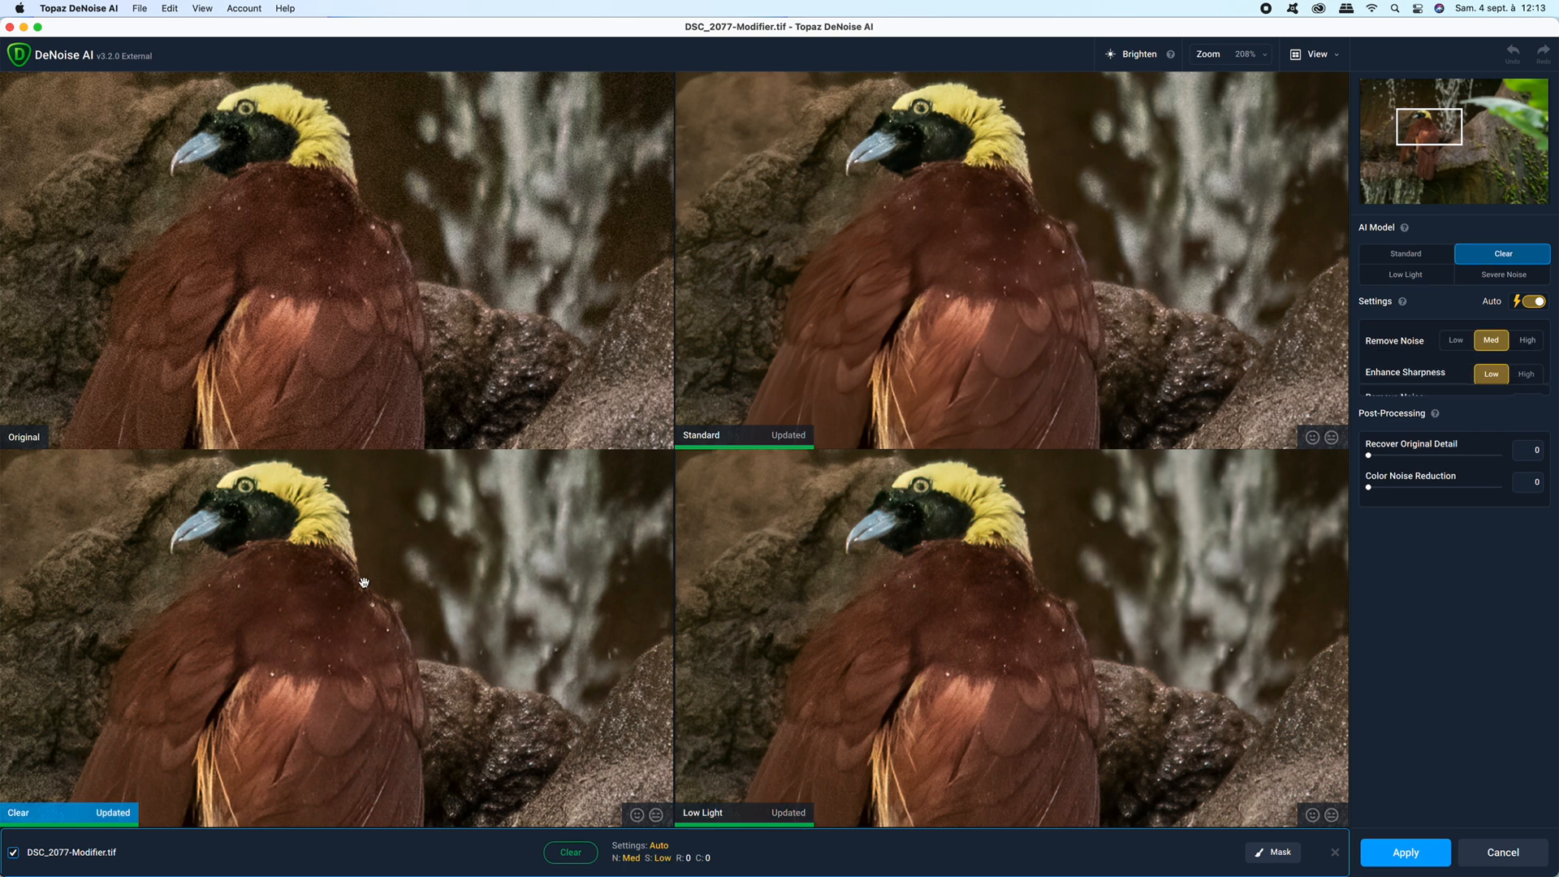
Preview the Severe Noise model in place of Clear, then apply the Low Light model with automatic settings
{"action": "left_click", "coordinate": [1495, 280]}
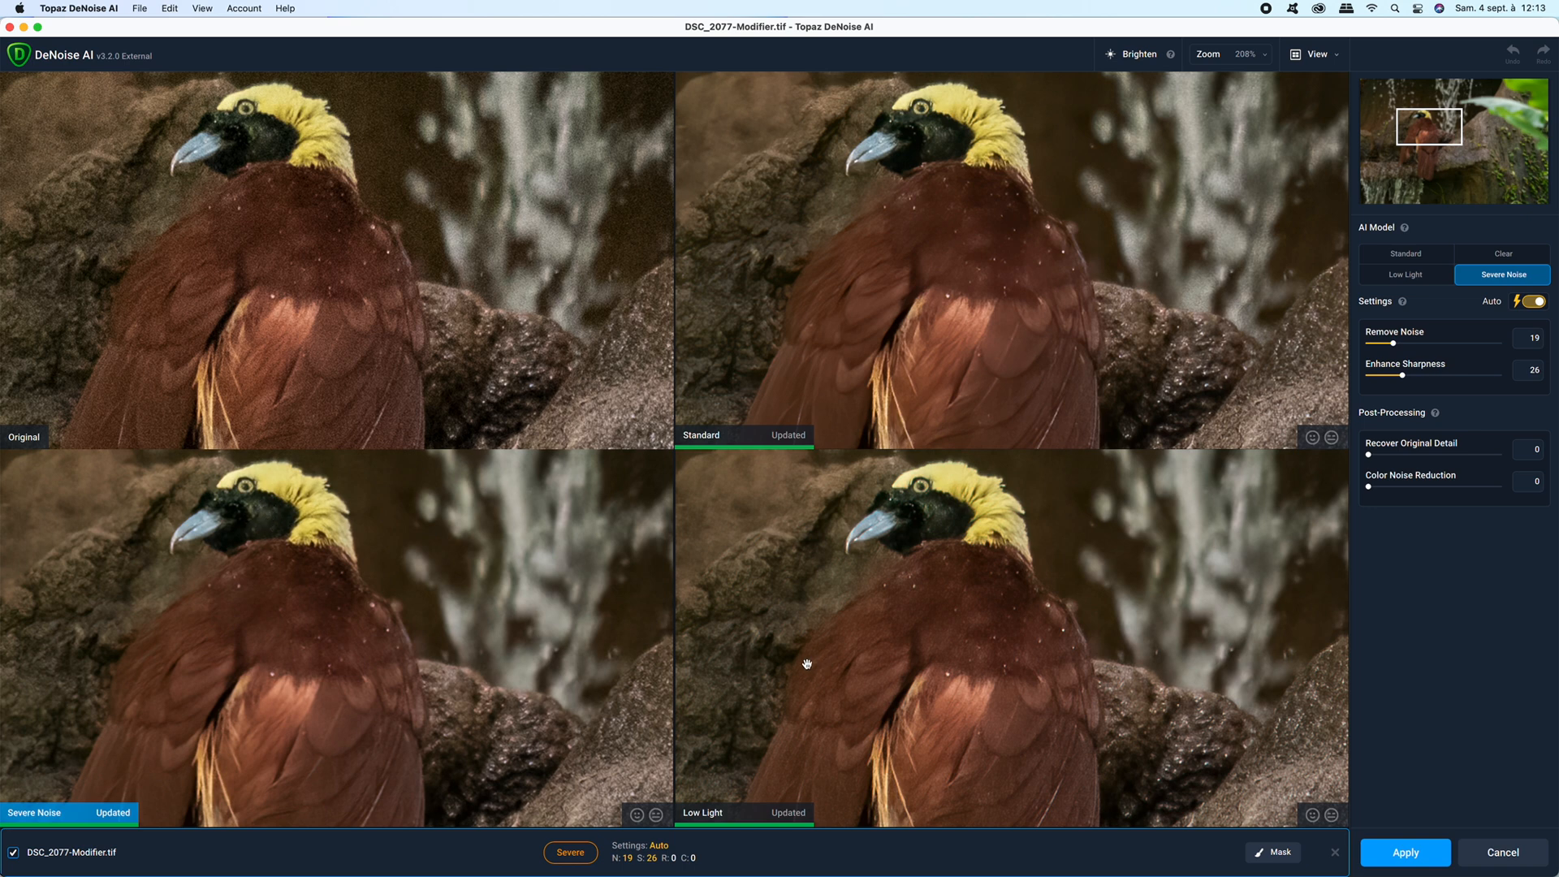
{"action": "left_click", "coordinate": [1422, 278]}
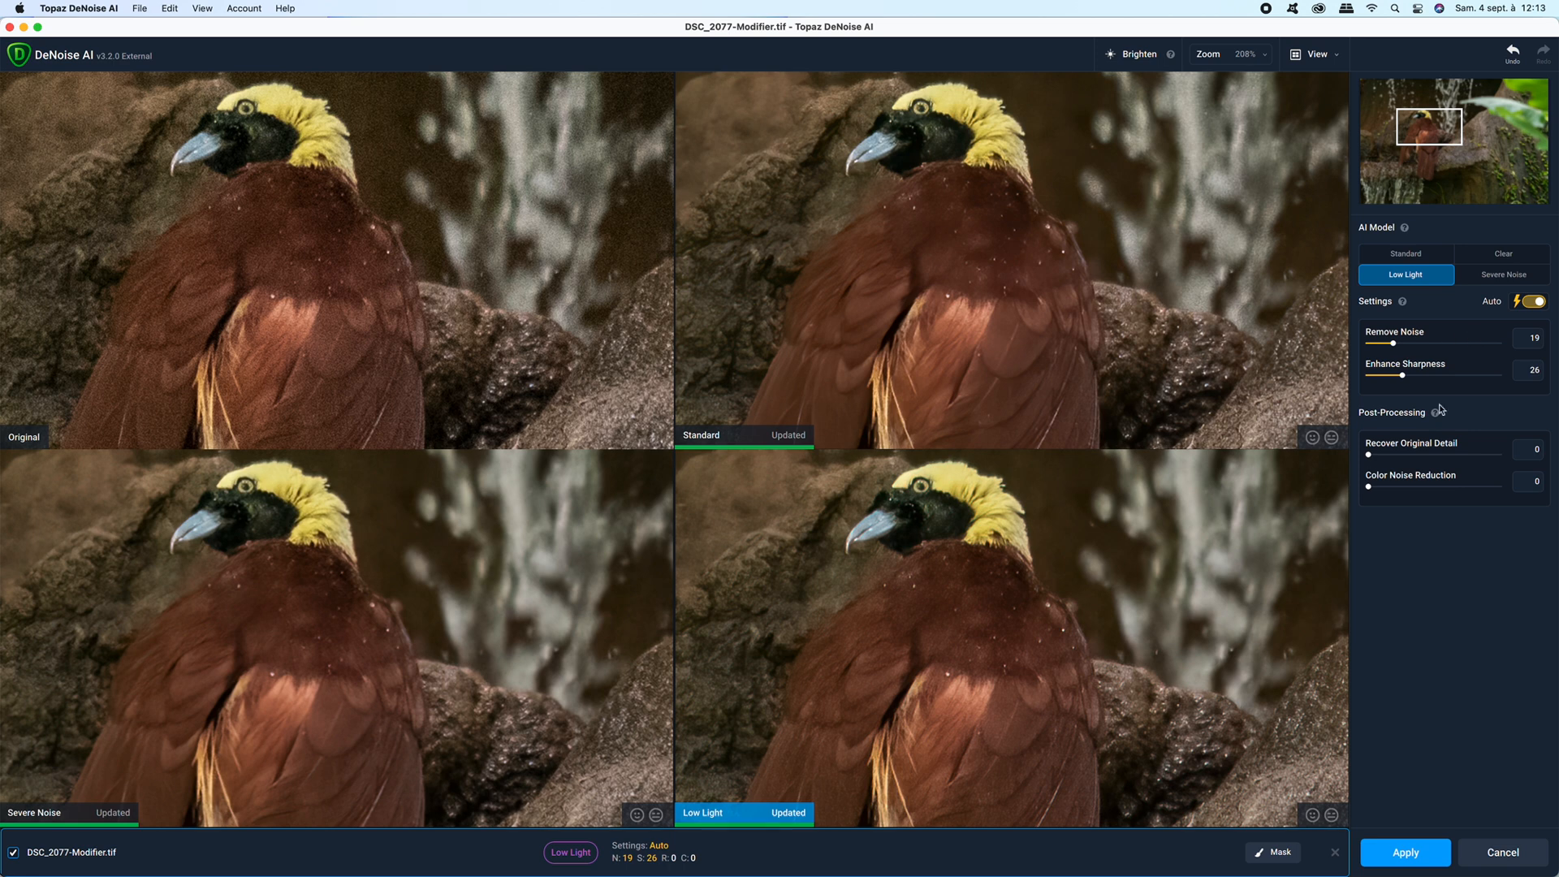
{"action": "left_click", "coordinate": [1416, 857]}
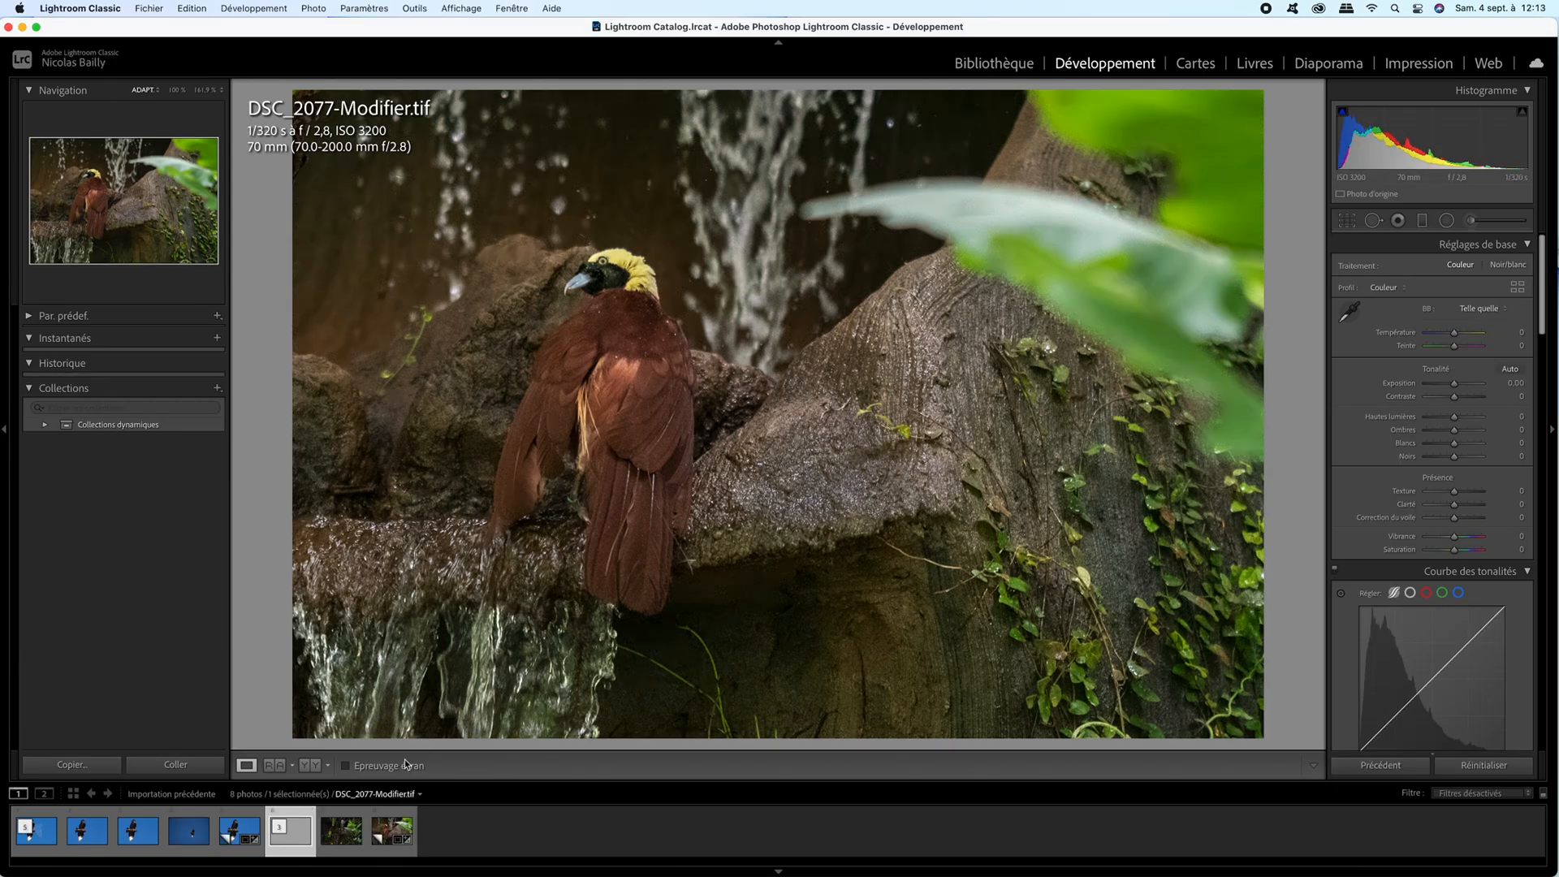
View the original and the virtual copy of DSC_2077.NEF, then return to the denoised DSC_2077-Modifier.tif
{"action": "left_click", "coordinate": [346, 820]}
{"action": "left_click", "coordinate": [392, 820]}
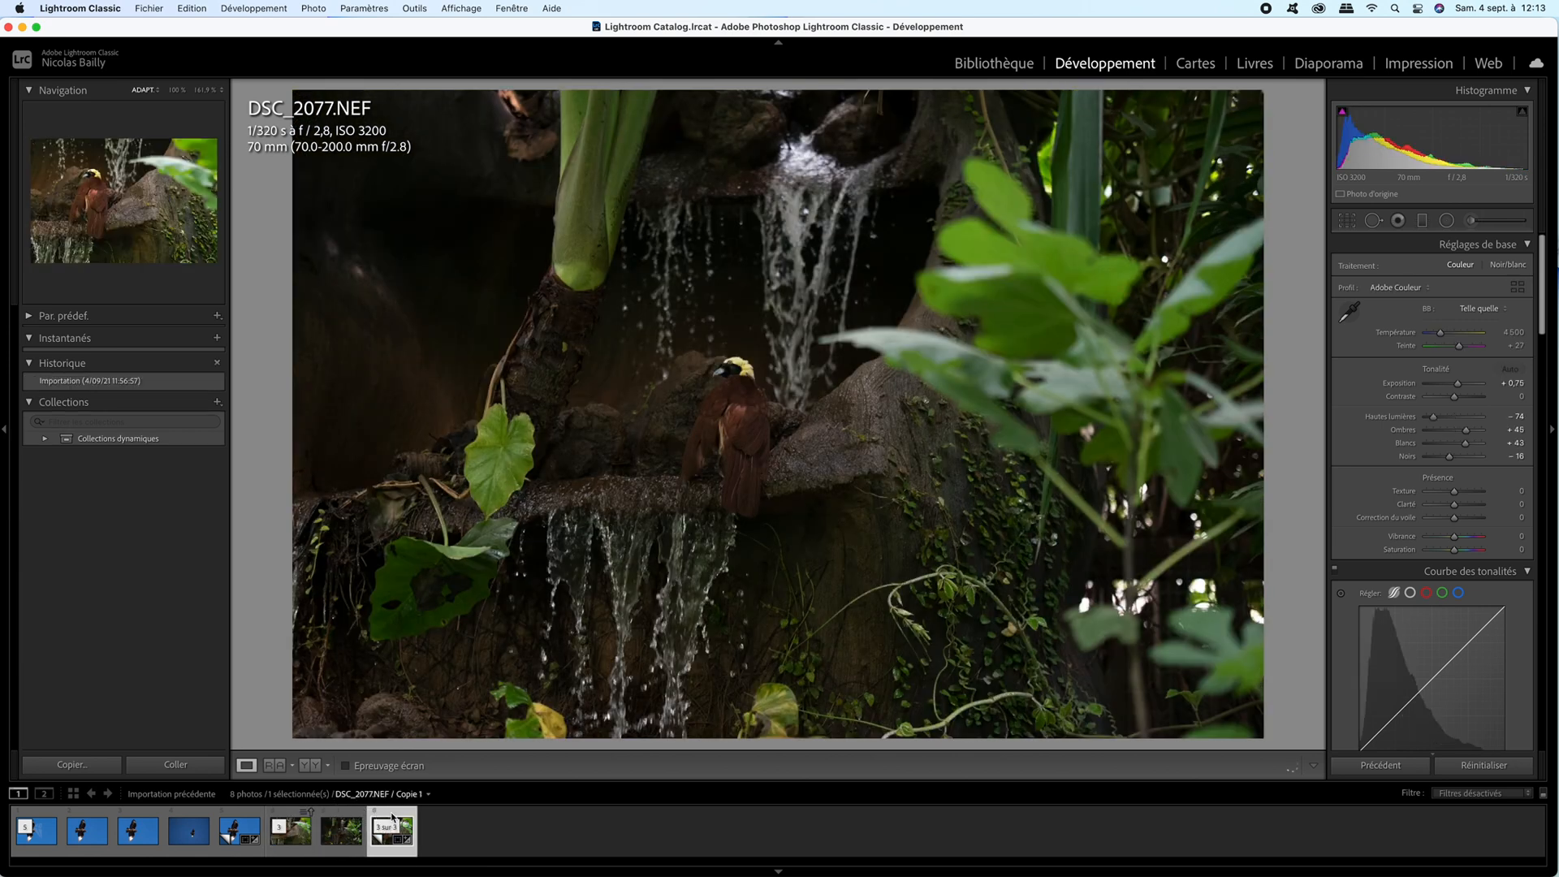
{"action": "left_click", "coordinate": [289, 816]}
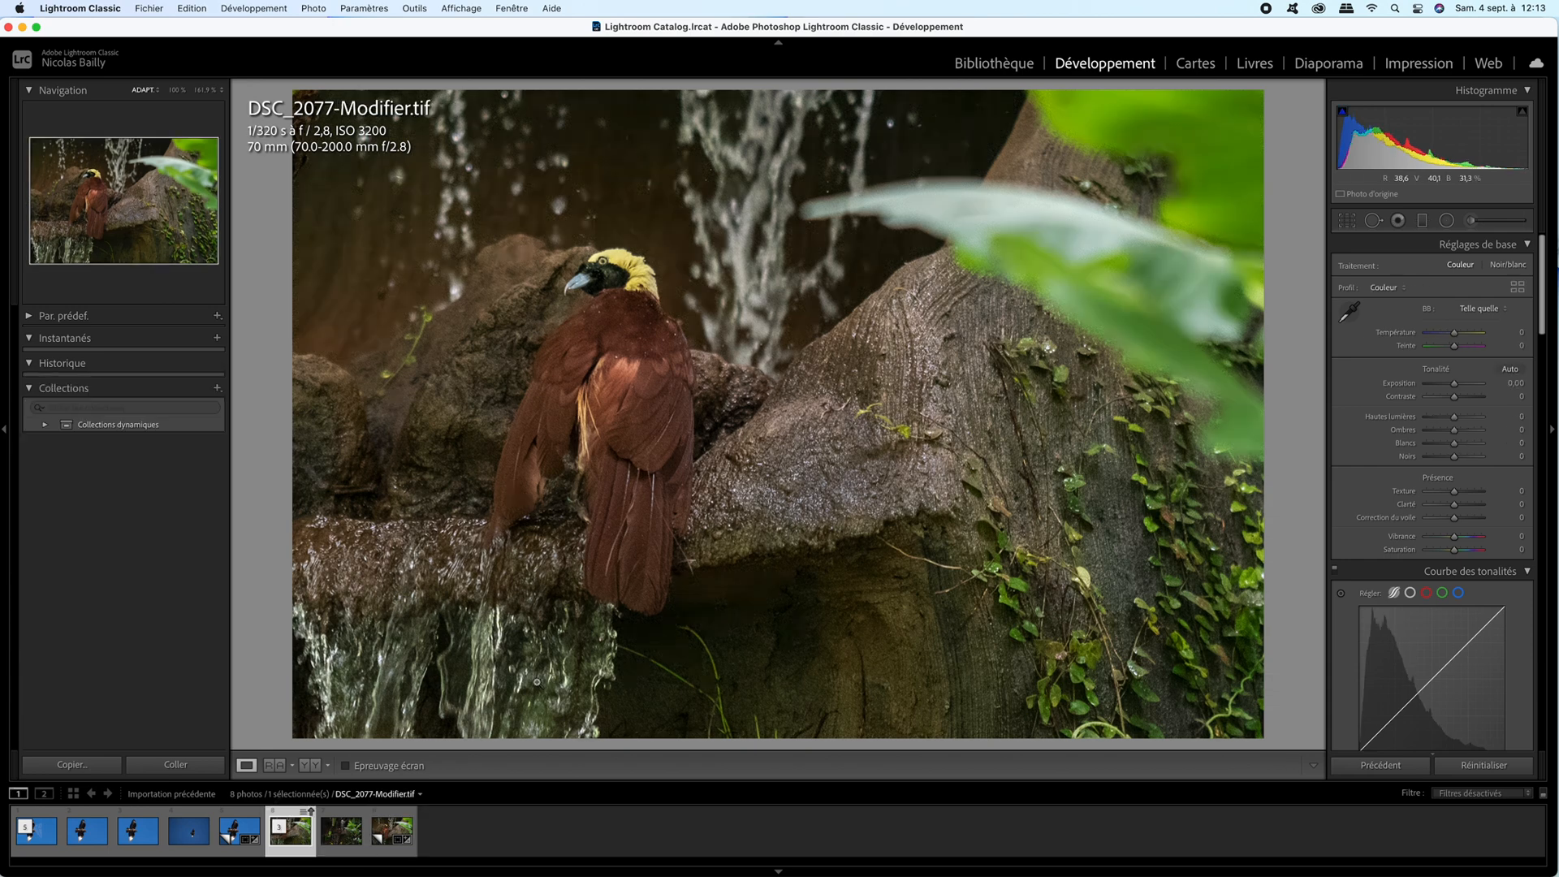
Open a 16-bit ProPhoto TIFF copy of DSC_2077-Modifier.tif with Lightroom adjustments in Topaz Sharpen AI and end the product tour
{"action": "right_click", "coordinate": [289, 815]}
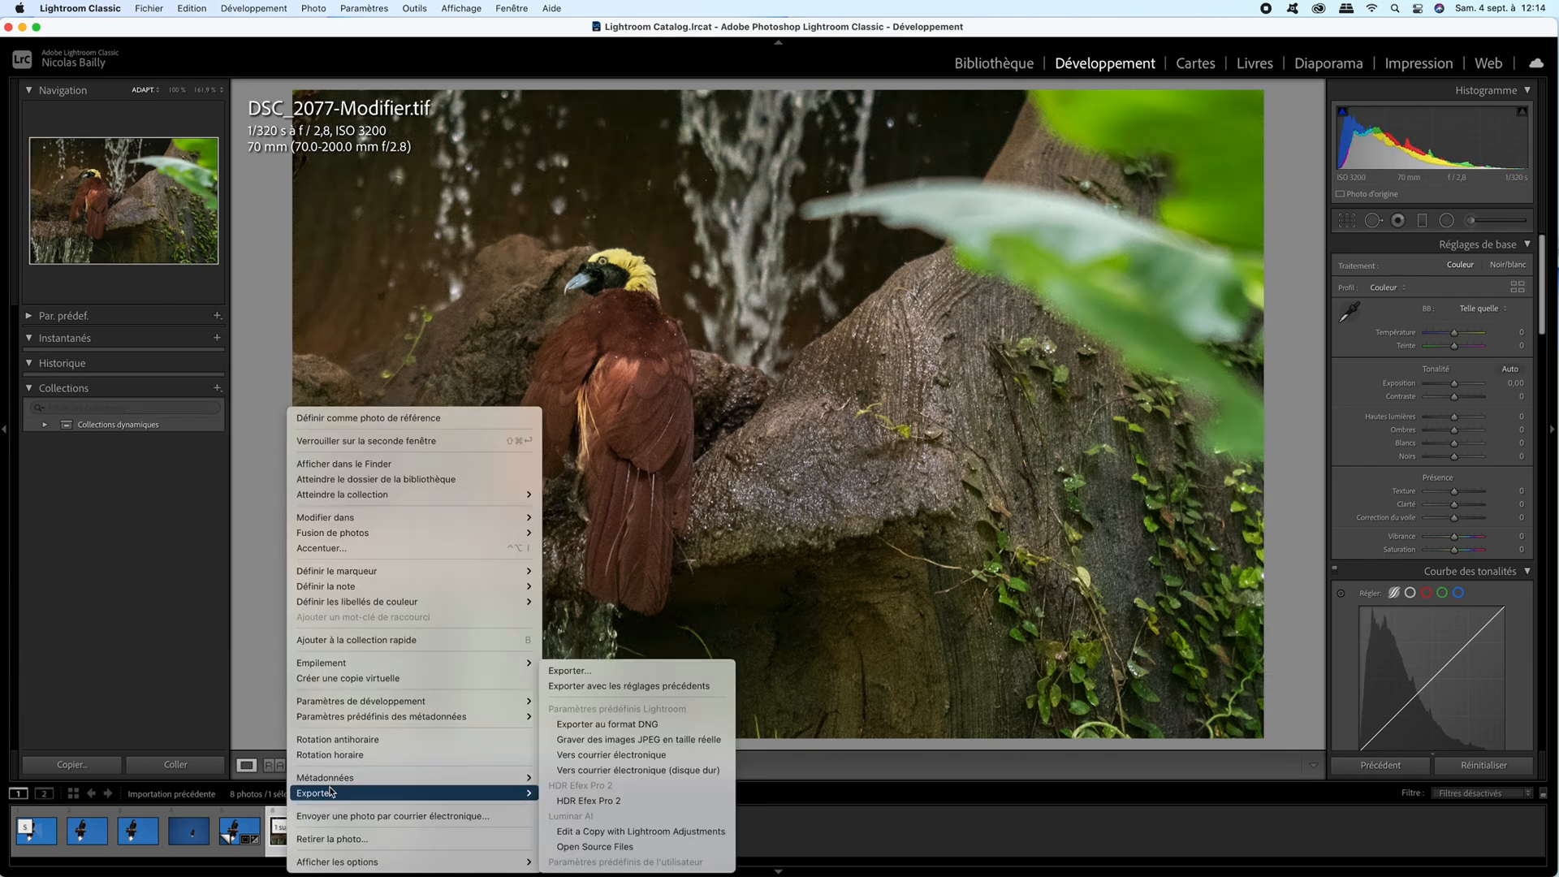
{"action": "mouse_move", "coordinate": [337, 515]}
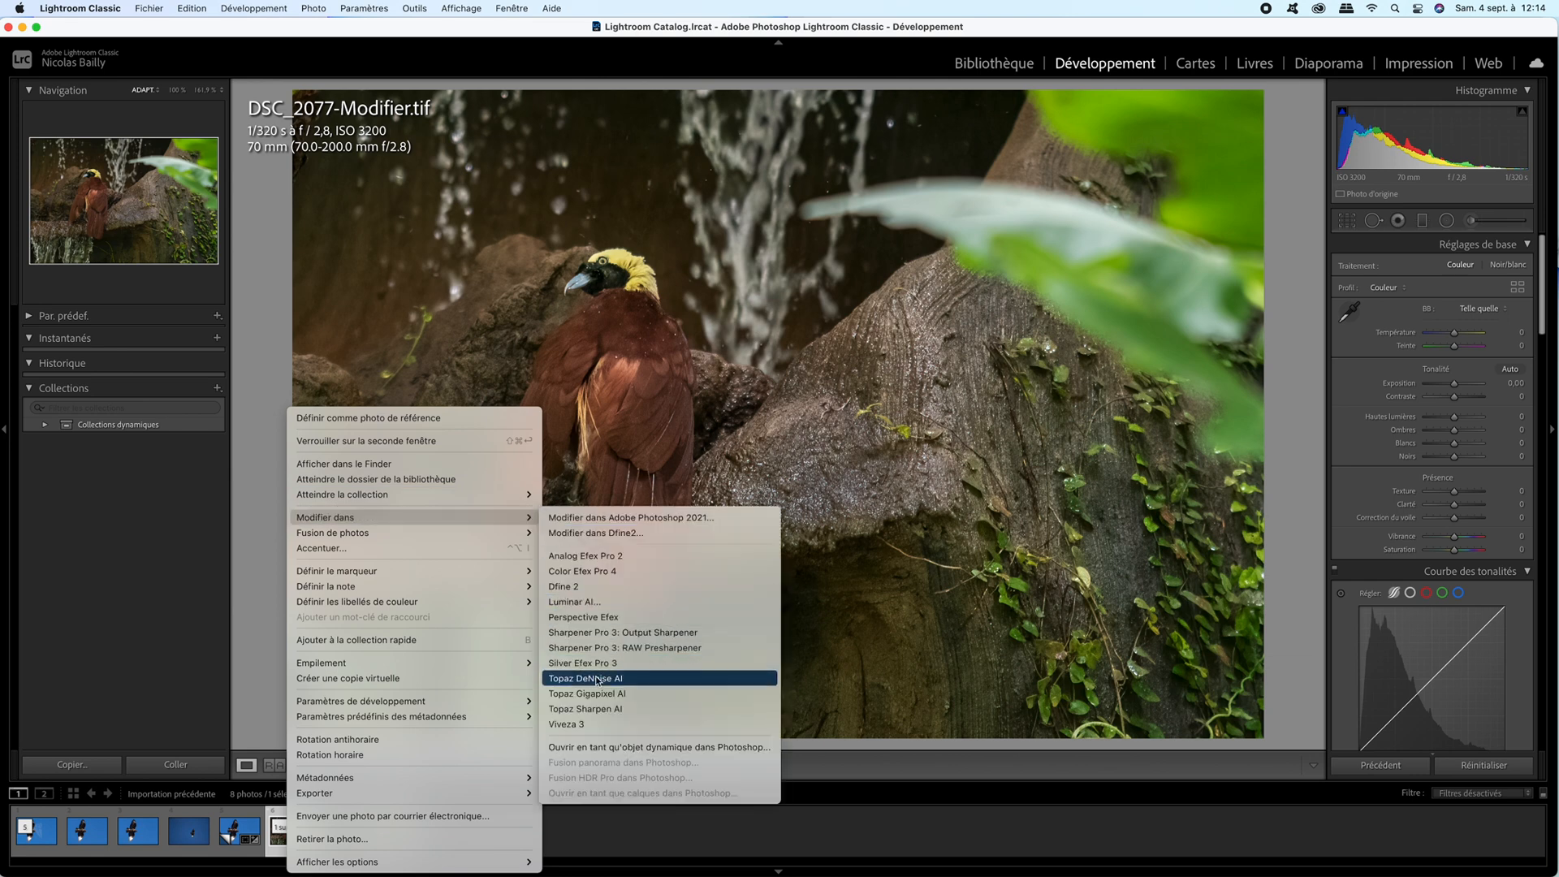
{"action": "left_click", "coordinate": [600, 707]}
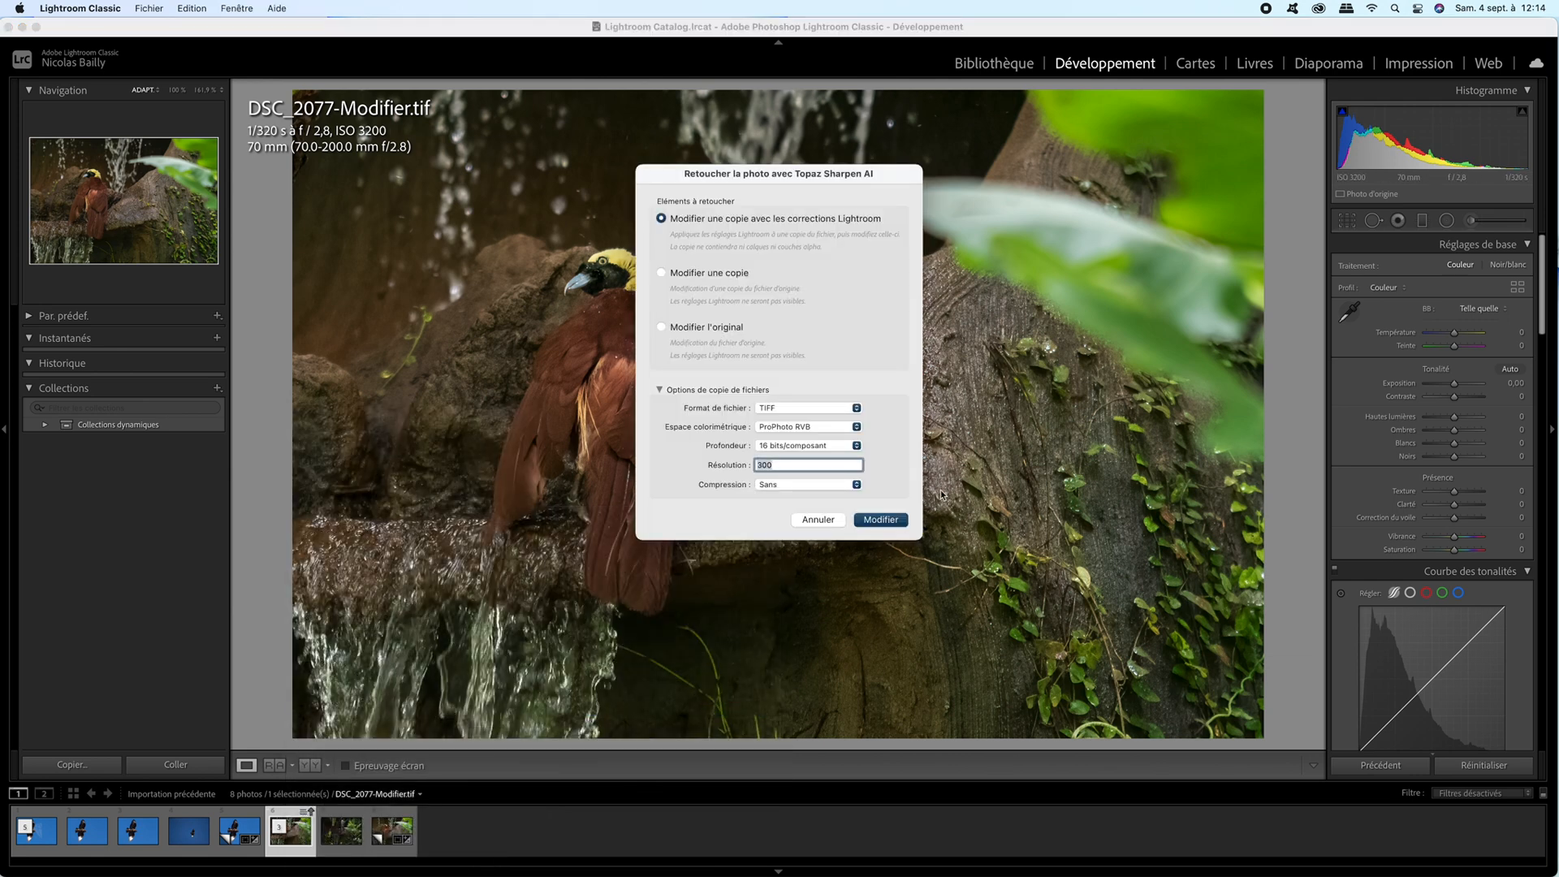
{"action": "left_click", "coordinate": [879, 520]}
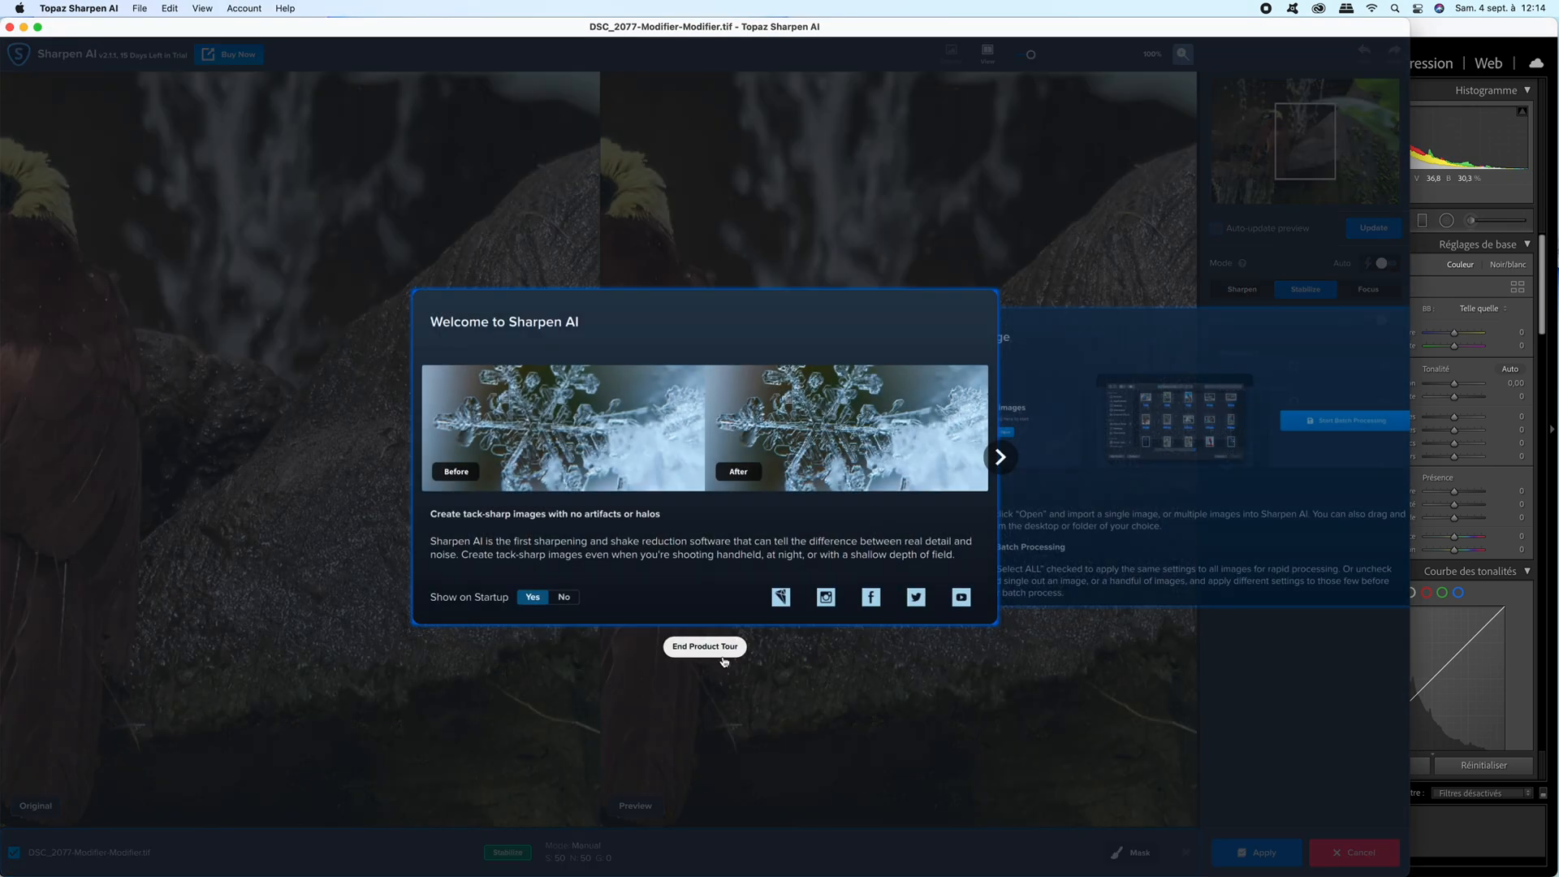
{"action": "left_click", "coordinate": [706, 647]}
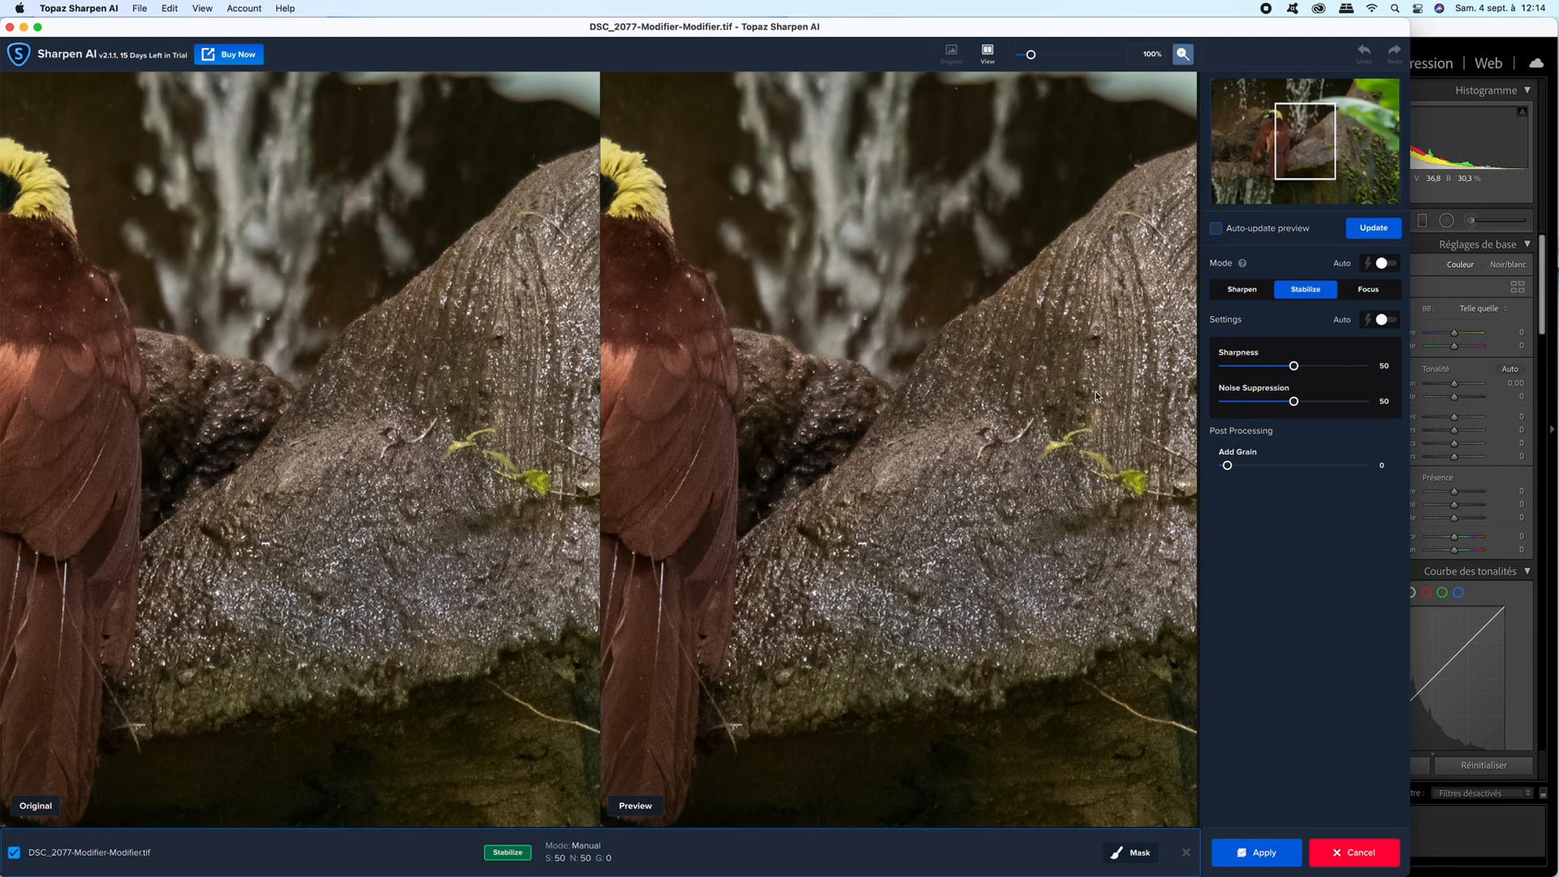
Turn on automatic mode and automatic settings, and update the sharpening preview of the bird's head and back at 150% zoom
{"action": "left_click", "coordinate": [1384, 263]}
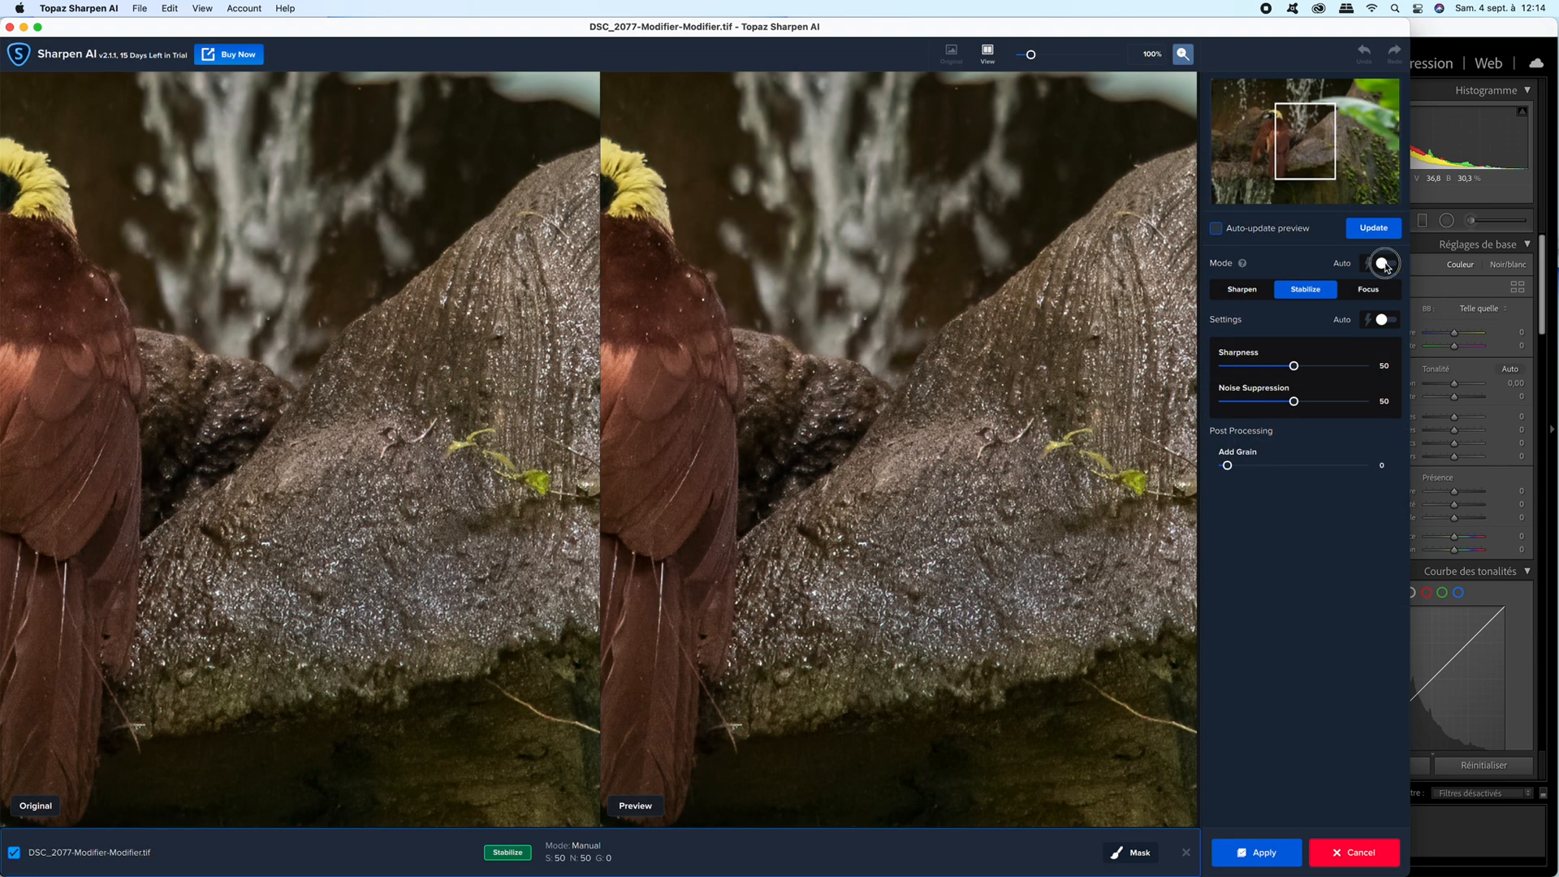
{"action": "left_click", "coordinate": [1380, 318]}
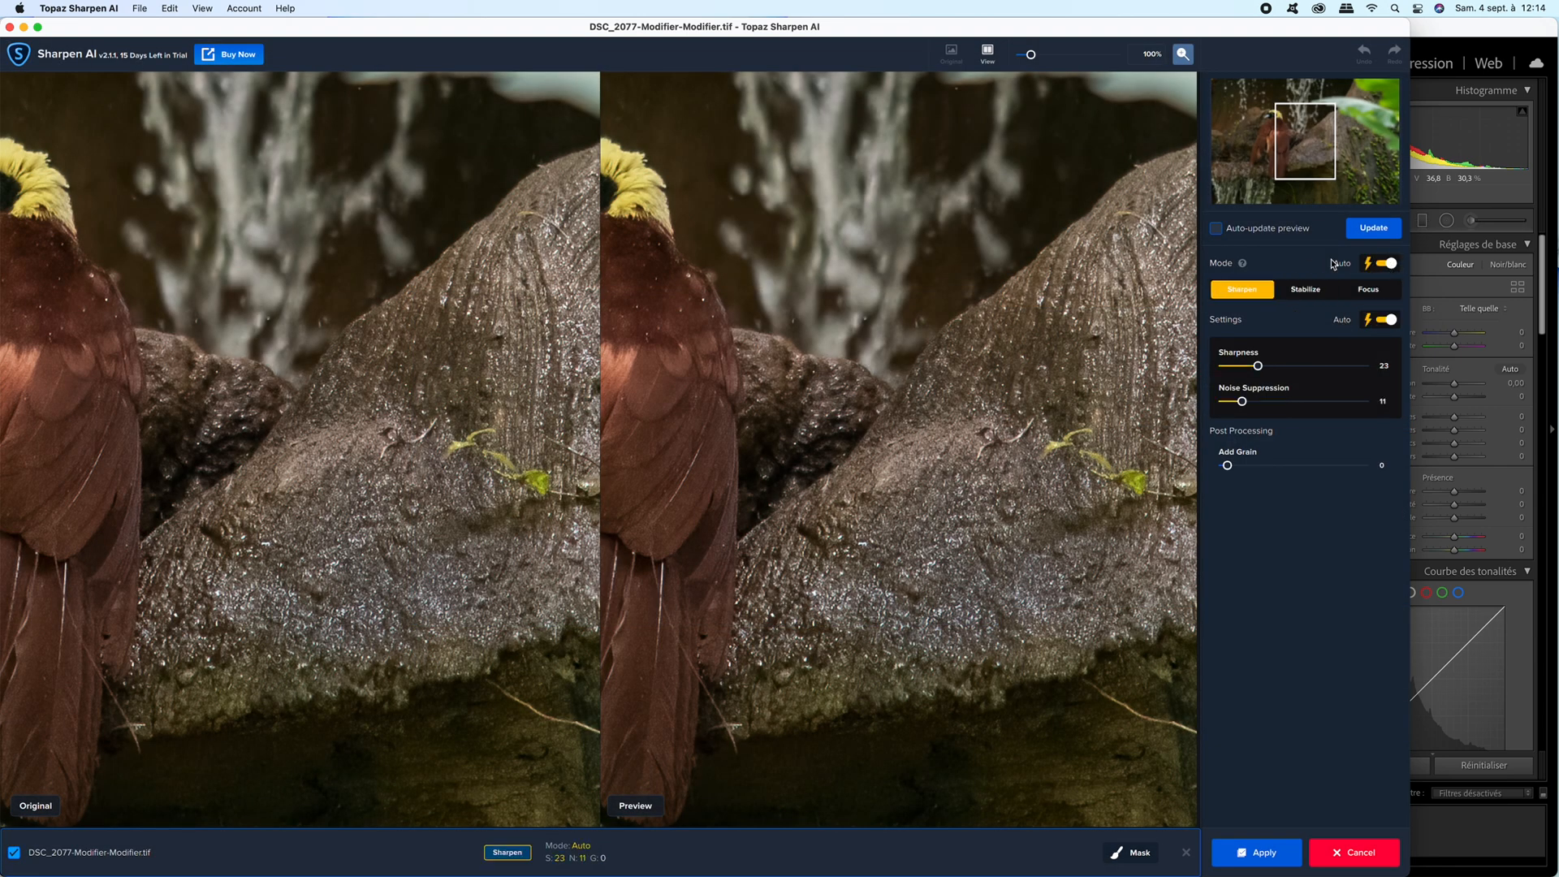
{"action": "left_click_drag", "start_coordinate": [1304, 164], "coordinate": [1276, 139]}
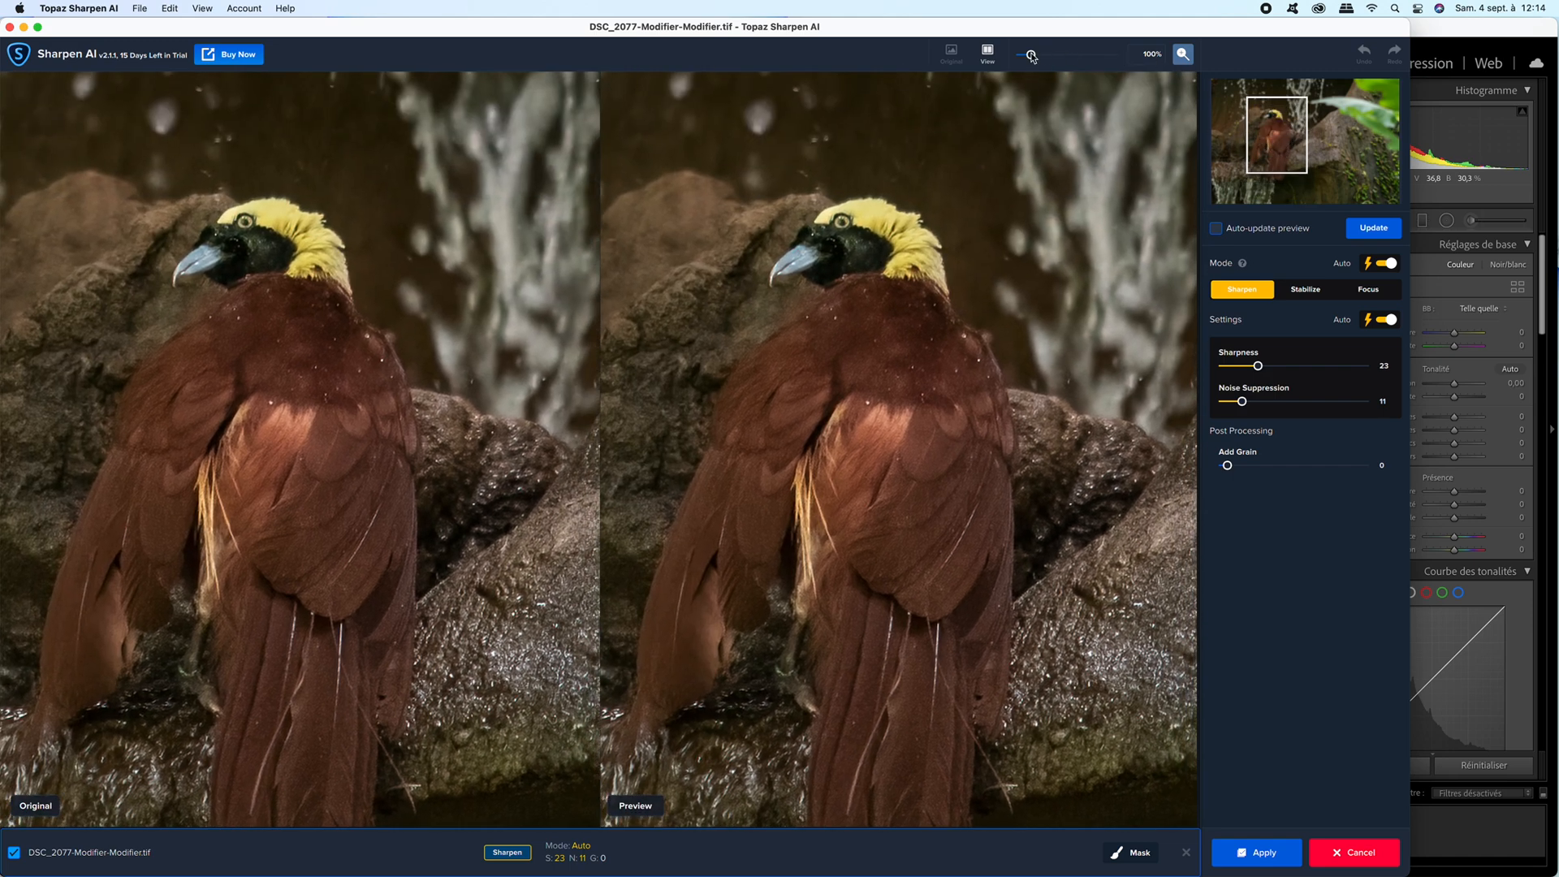
{"action": "left_click_drag", "start_coordinate": [1031, 55], "coordinate": [1036, 55]}
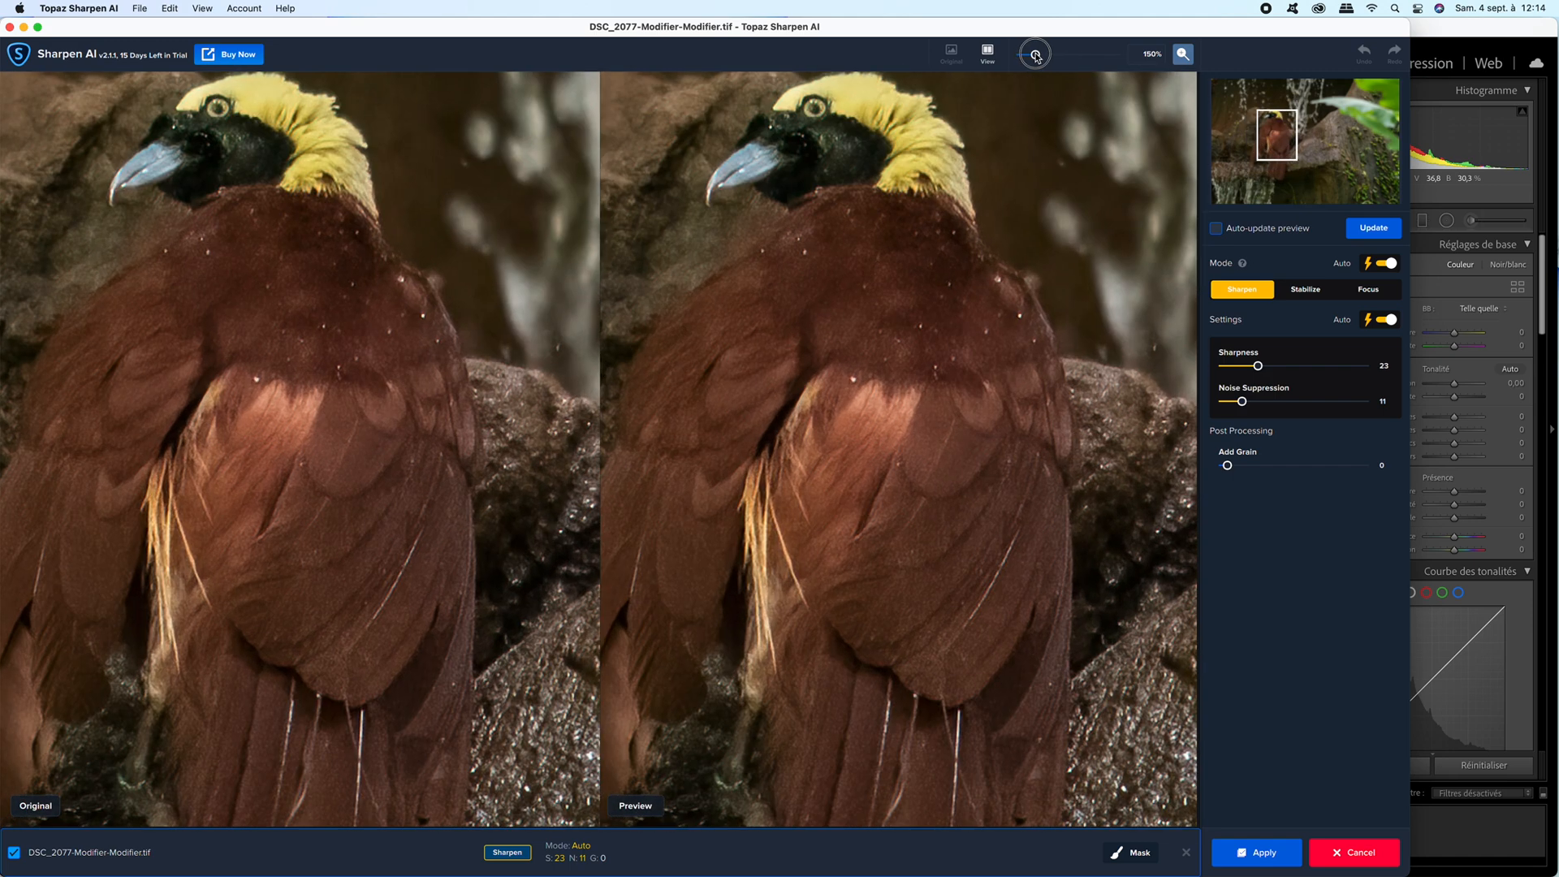
{"action": "left_click_drag", "start_coordinate": [1258, 102], "coordinate": [1270, 130]}
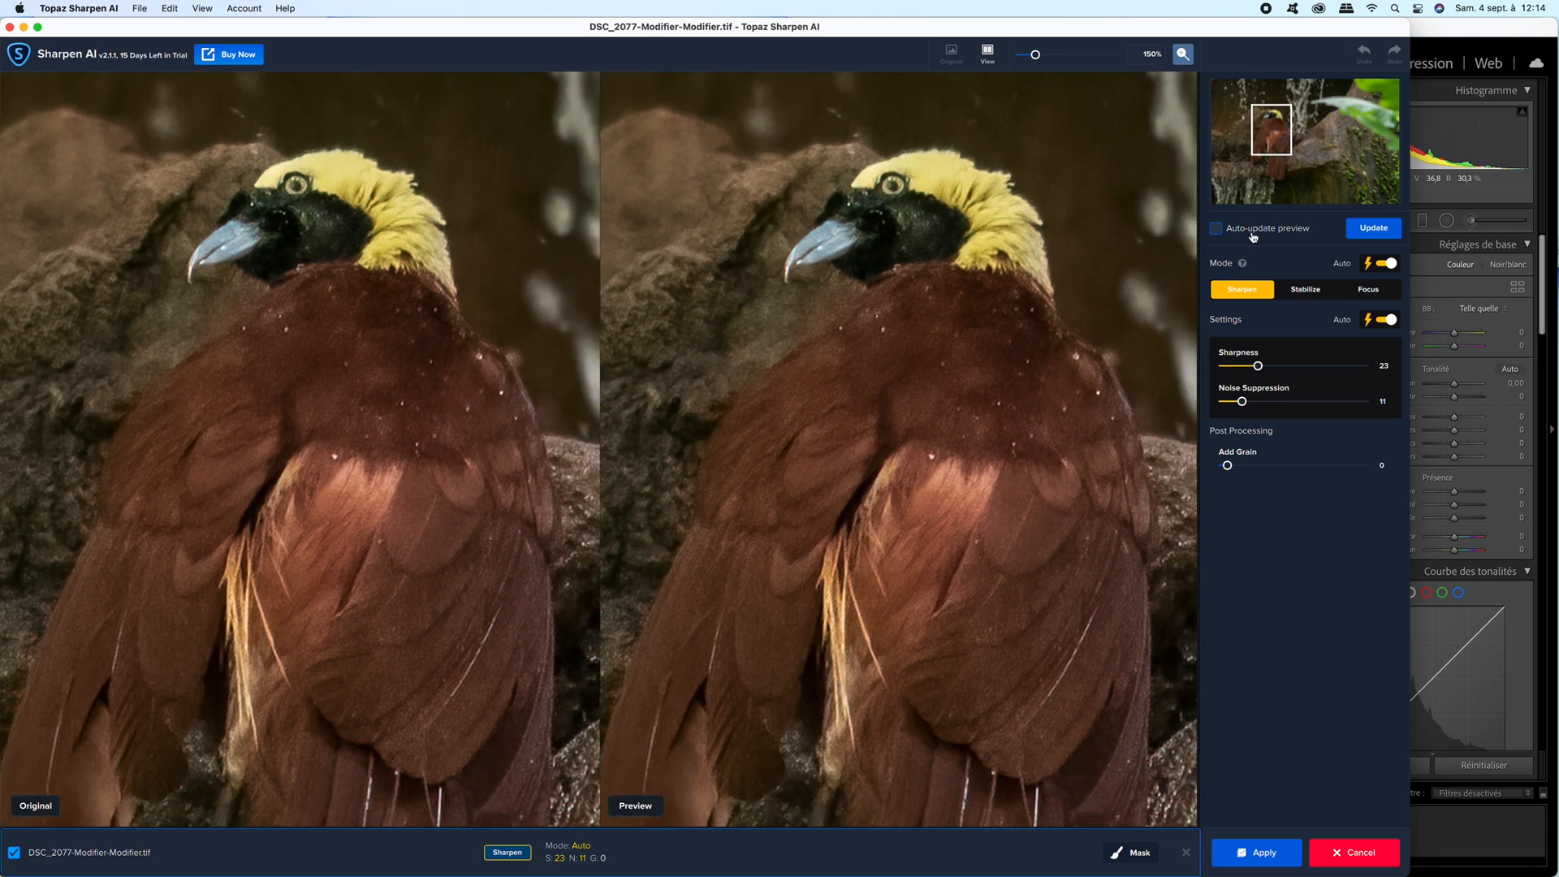
{"action": "left_click", "coordinate": [1370, 230]}
Set the sharpness to 36 and preview the photo with the Stabilize mode
{"action": "left_click_drag", "start_coordinate": [1258, 367], "coordinate": [1276, 368]}
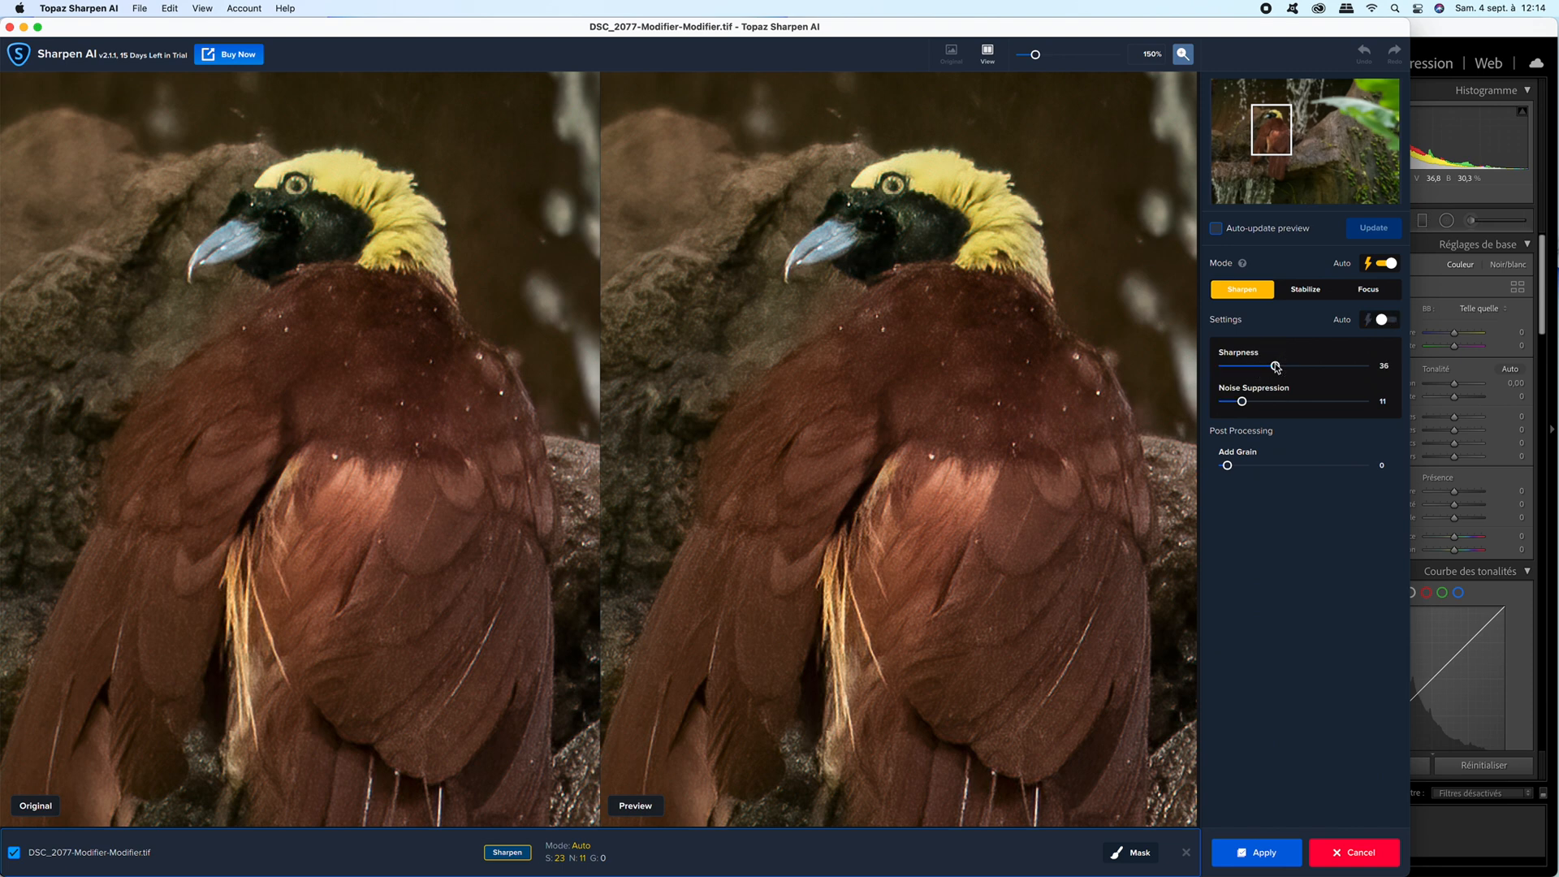
{"action": "left_click", "coordinate": [1390, 234]}
{"action": "left_click", "coordinate": [1307, 291]}
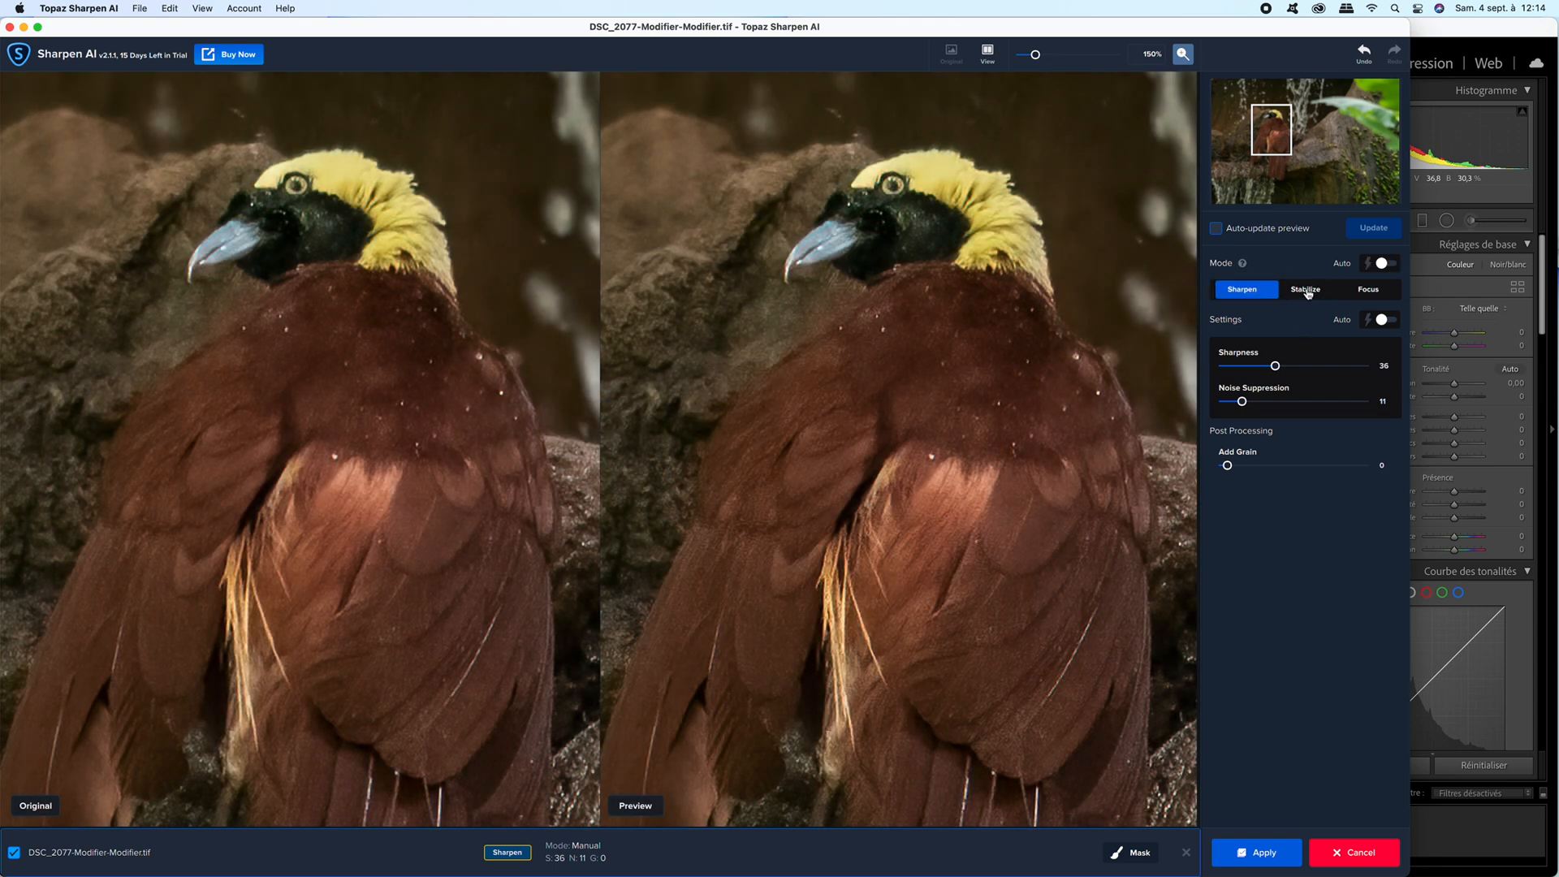
{"action": "left_click", "coordinate": [1372, 233]}
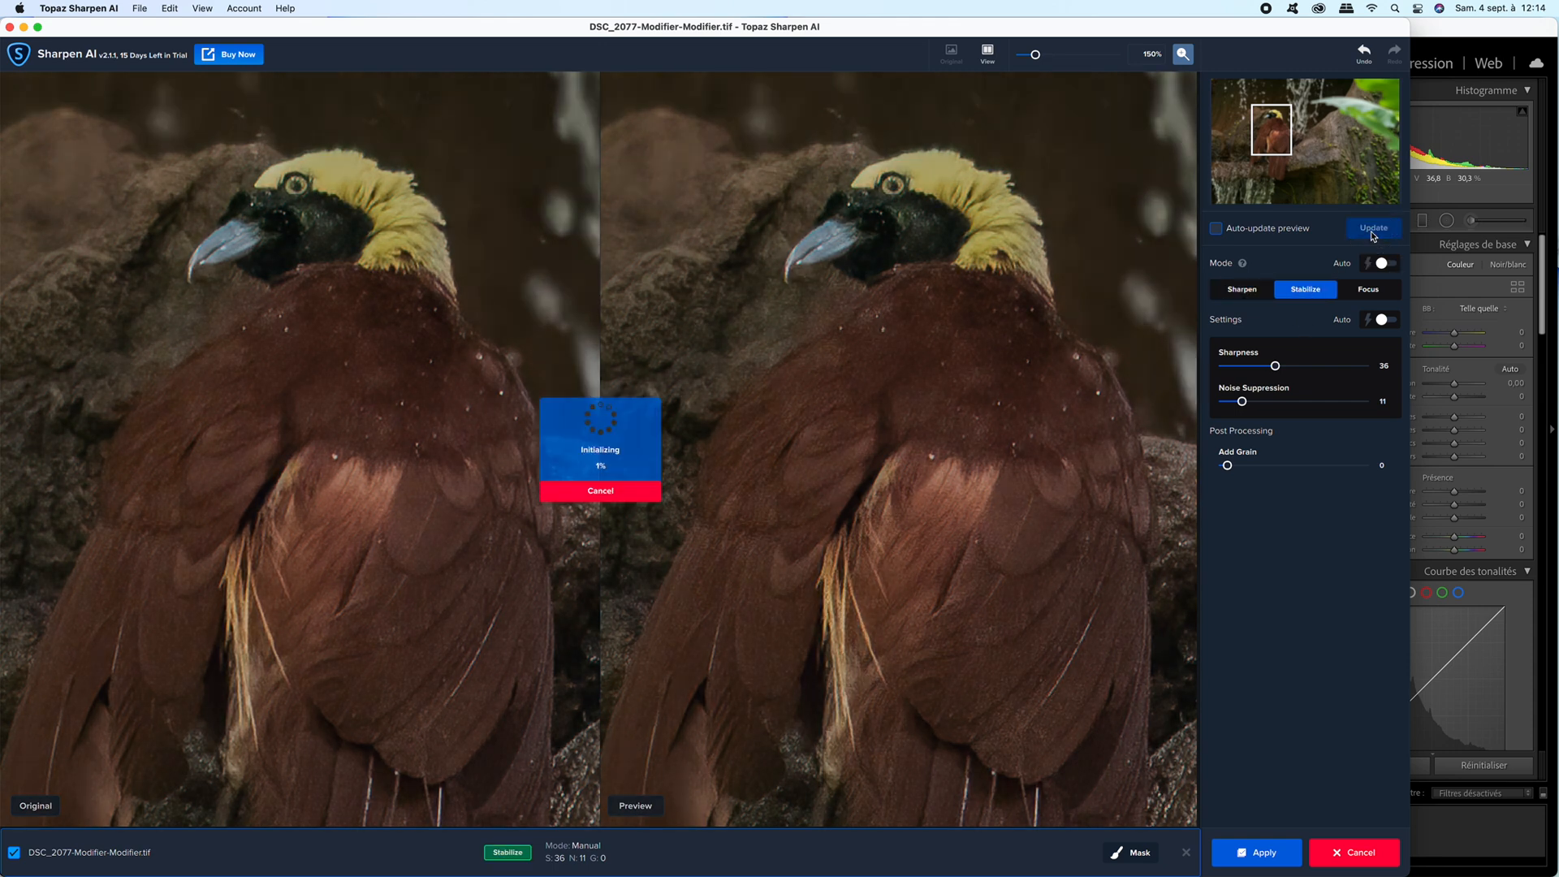
Turn automatic settings back on and preview the photo with the Focus mode
{"action": "left_click", "coordinate": [1382, 320]}
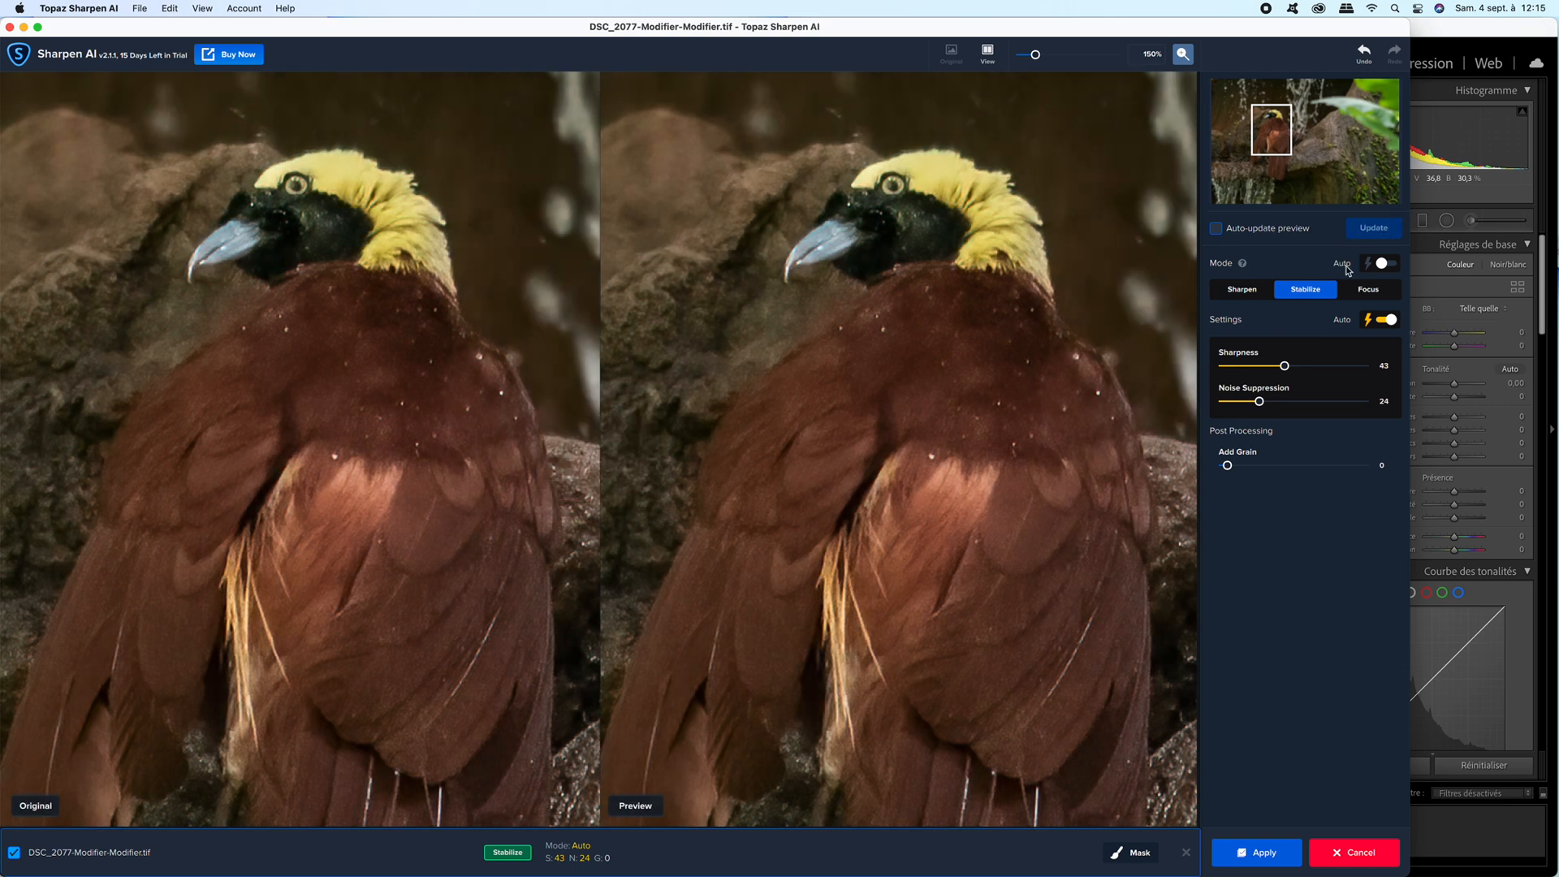
{"action": "left_click", "coordinate": [1368, 289]}
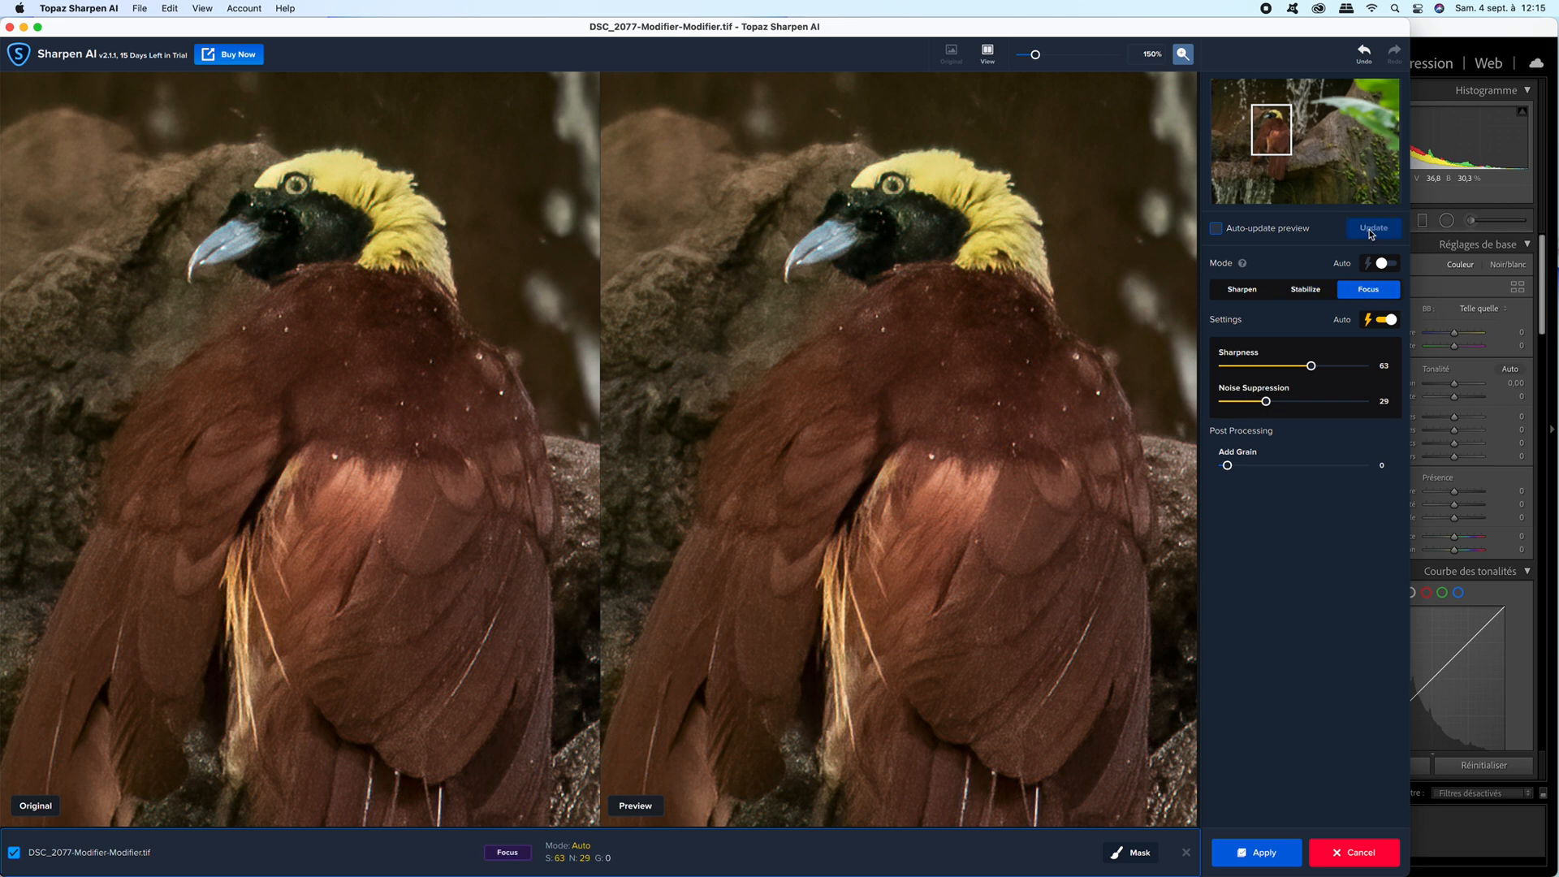
{"action": "left_click", "coordinate": [1370, 231]}
Return to the Sharpen mode with automatic mode and automatic settings, and apply the sharpening to the photo
{"action": "left_click", "coordinate": [1242, 289]}
{"action": "left_click", "coordinate": [1382, 263]}
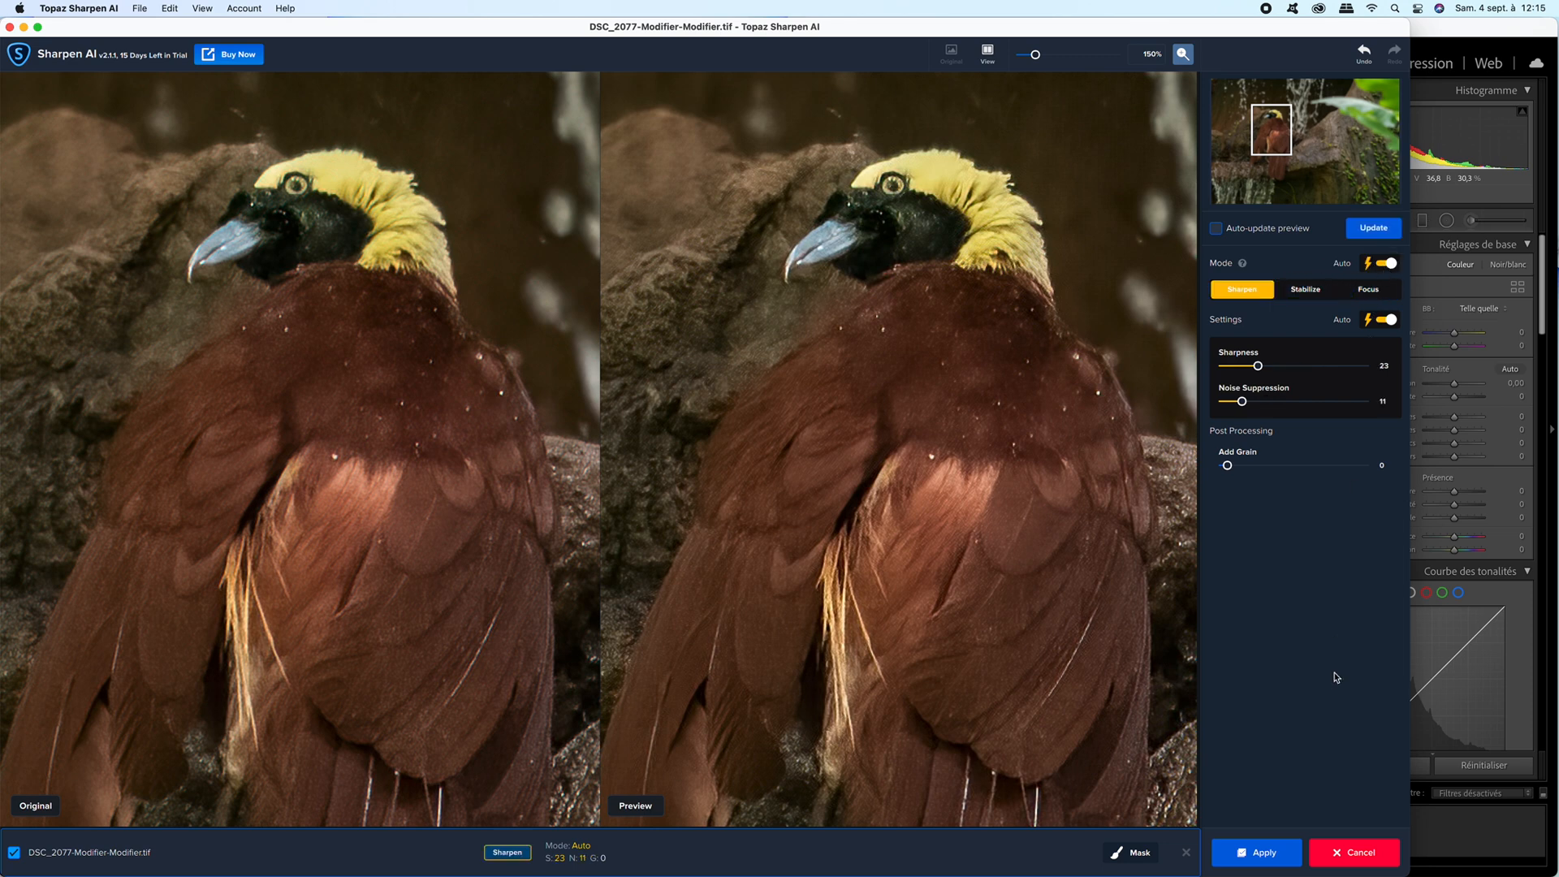
{"action": "left_click", "coordinate": [1264, 854]}
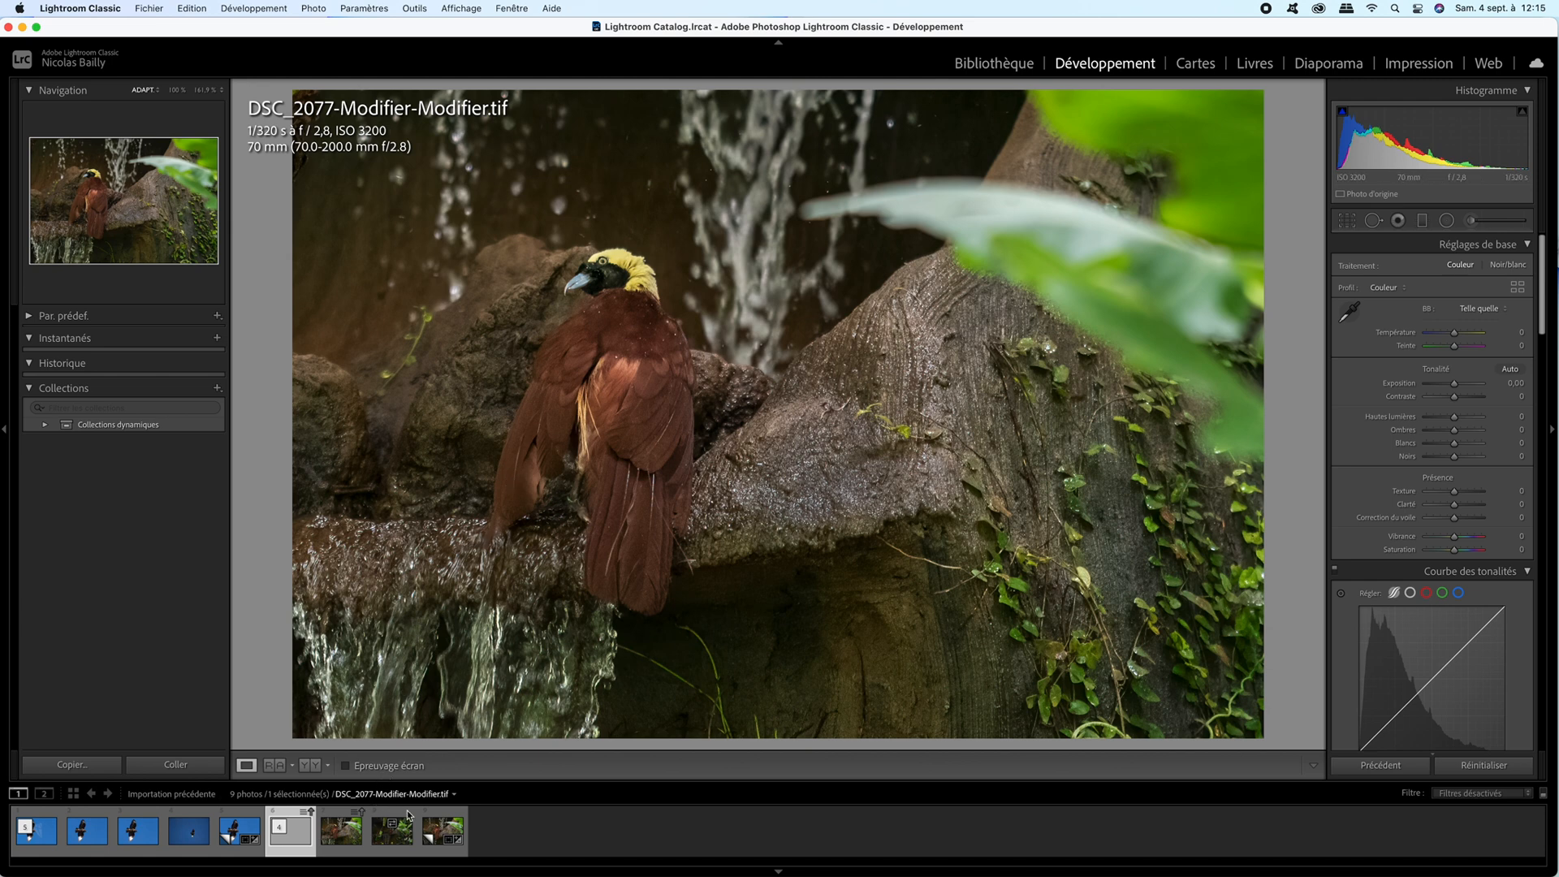
Compare the virtual copy of DSC_2077.NEF with the sharpened DSC_2077-Modifier-Modifier.tif, in full and enlarged on the bird
{"action": "left_click", "coordinate": [441, 817]}
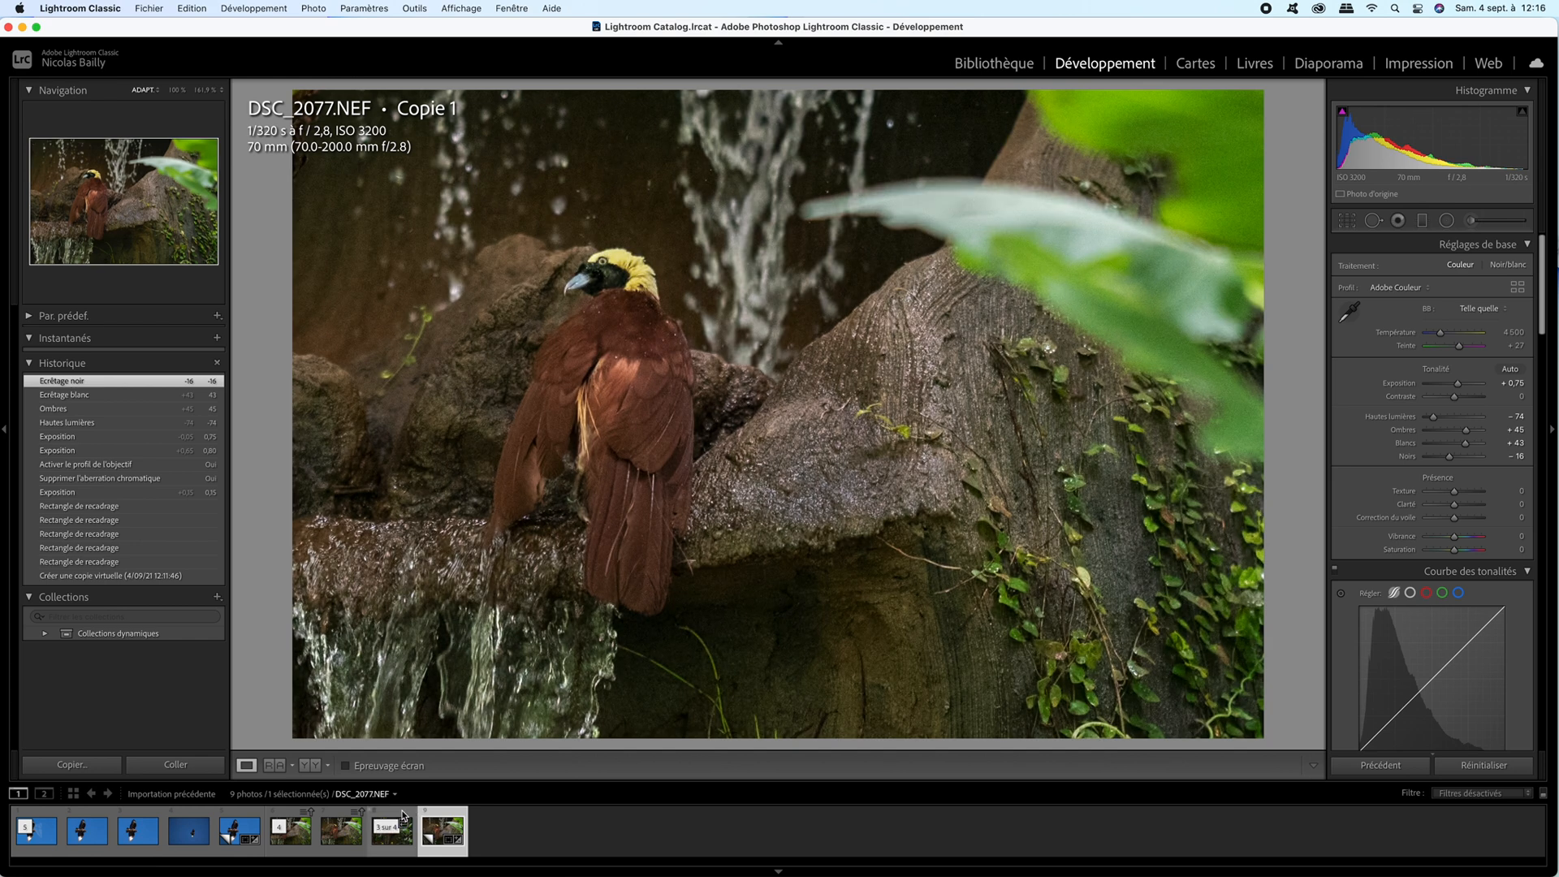
{"action": "left_click", "coordinate": [296, 814]}
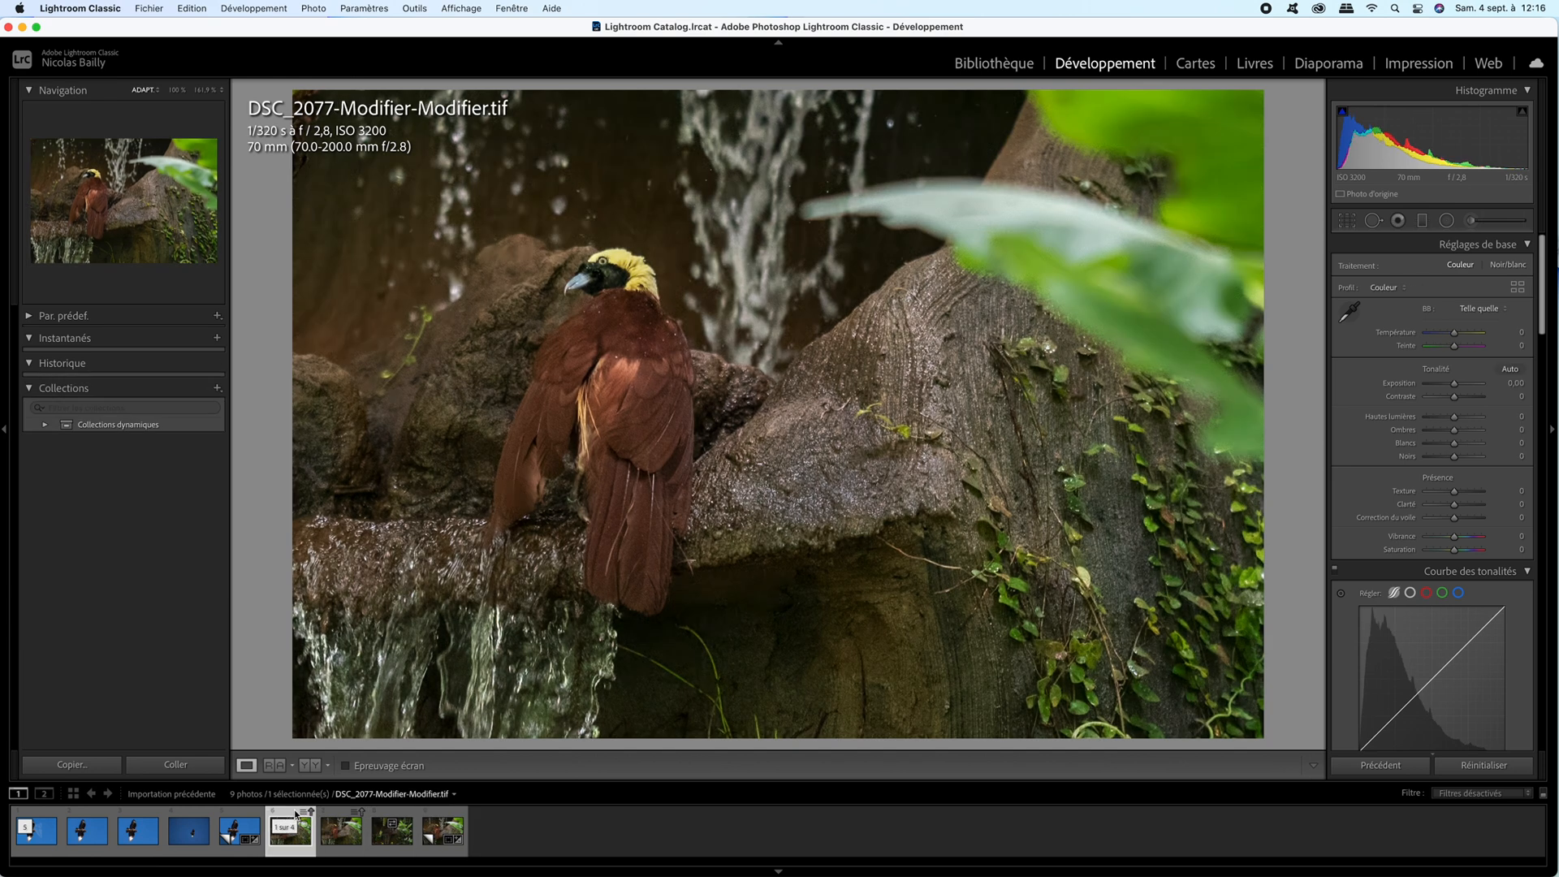
{"action": "left_click", "coordinate": [607, 260]}
{"action": "left_click", "coordinate": [442, 807]}
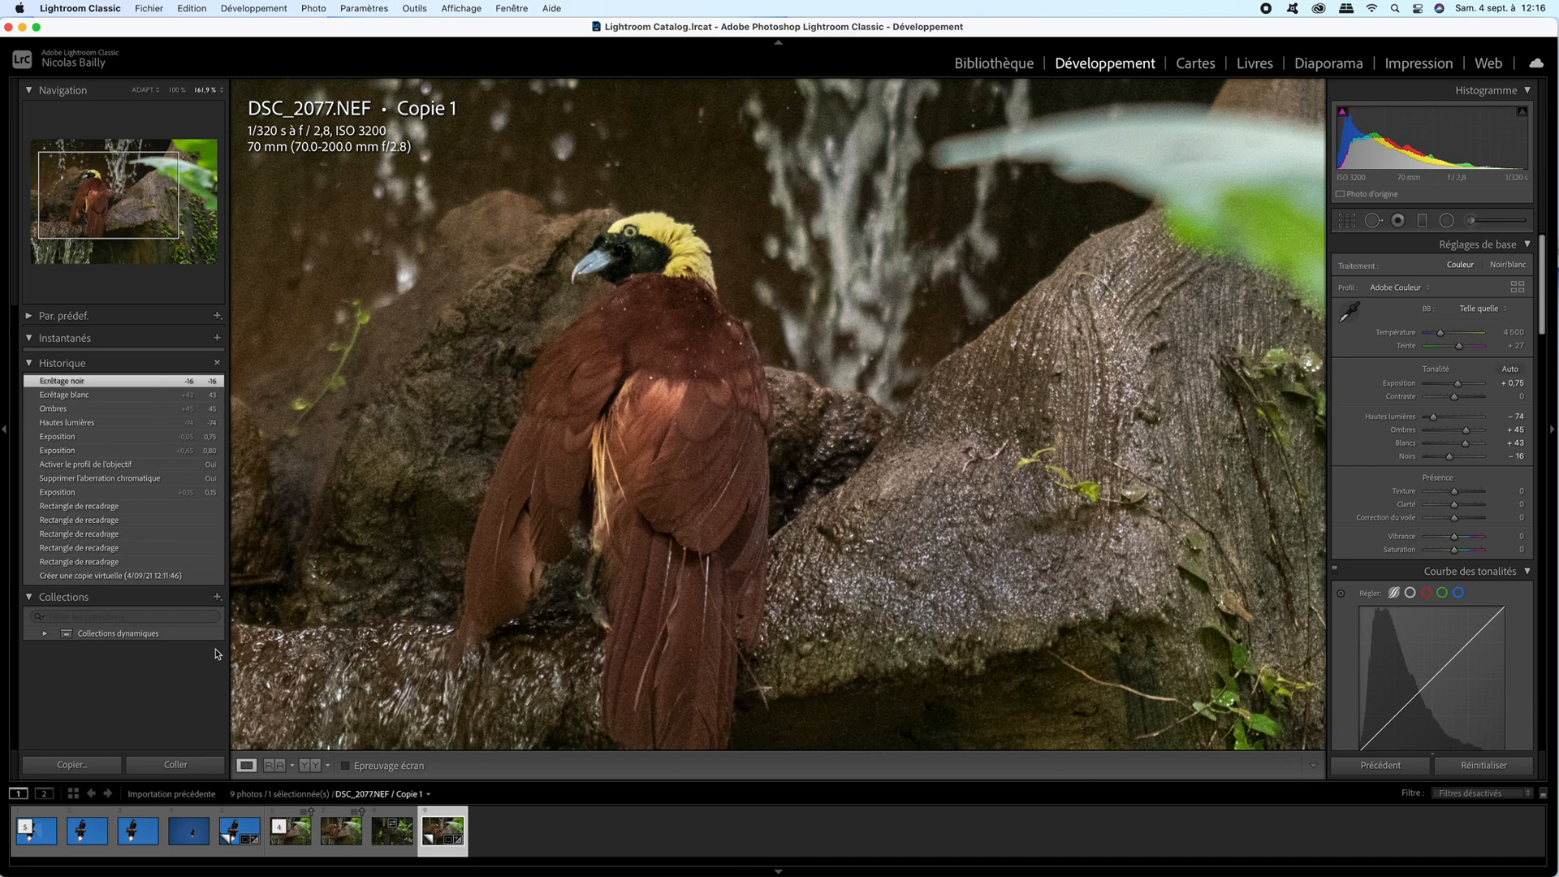
{"action": "left_click", "coordinate": [298, 815]}
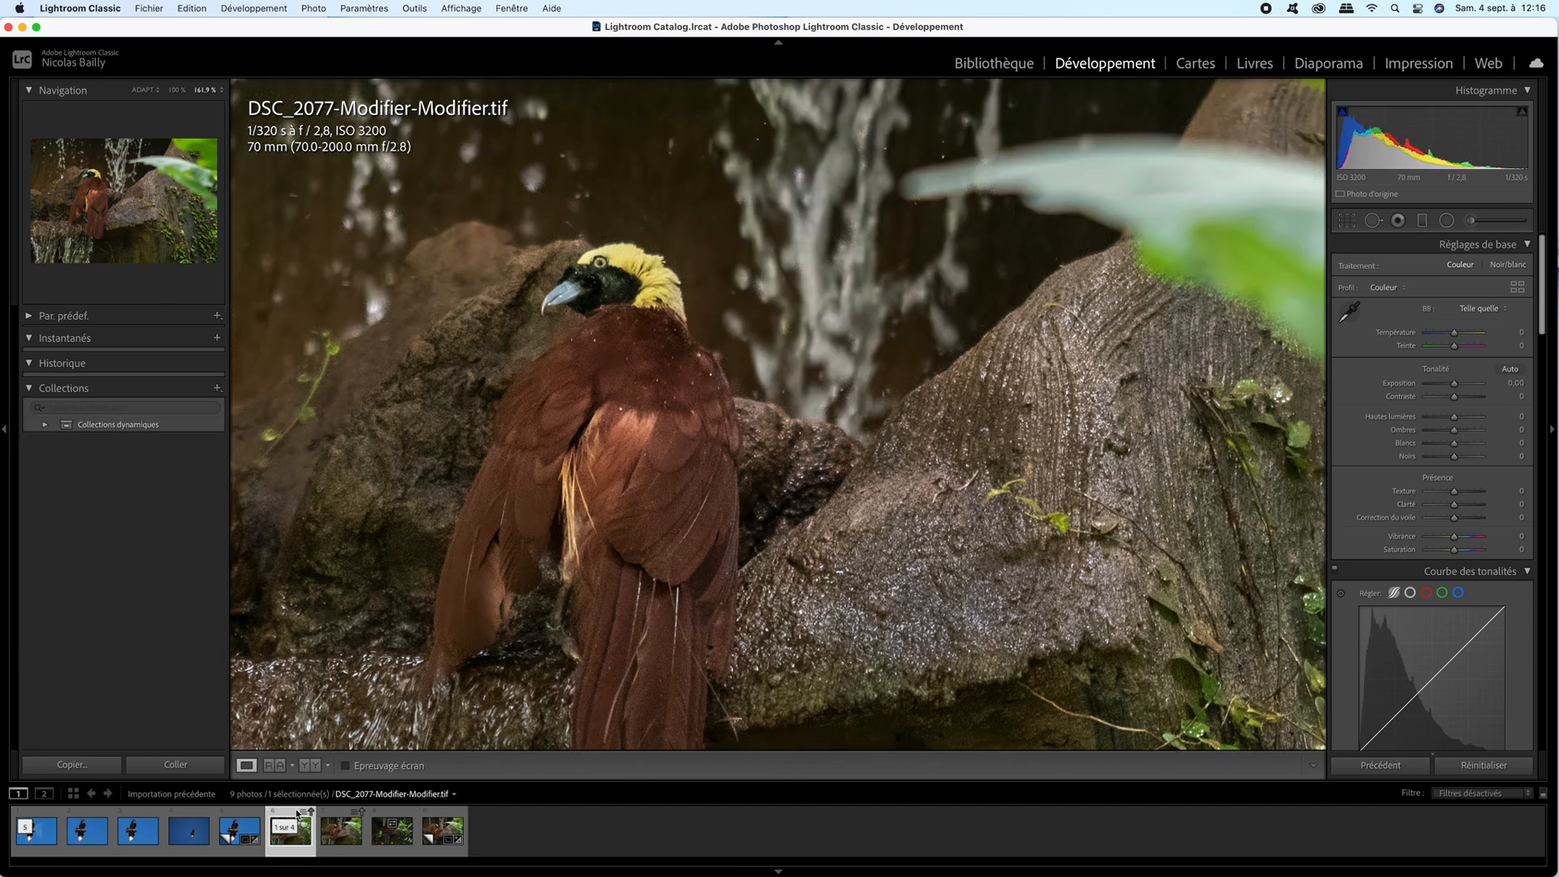
{"action": "left_click", "coordinate": [524, 586]}
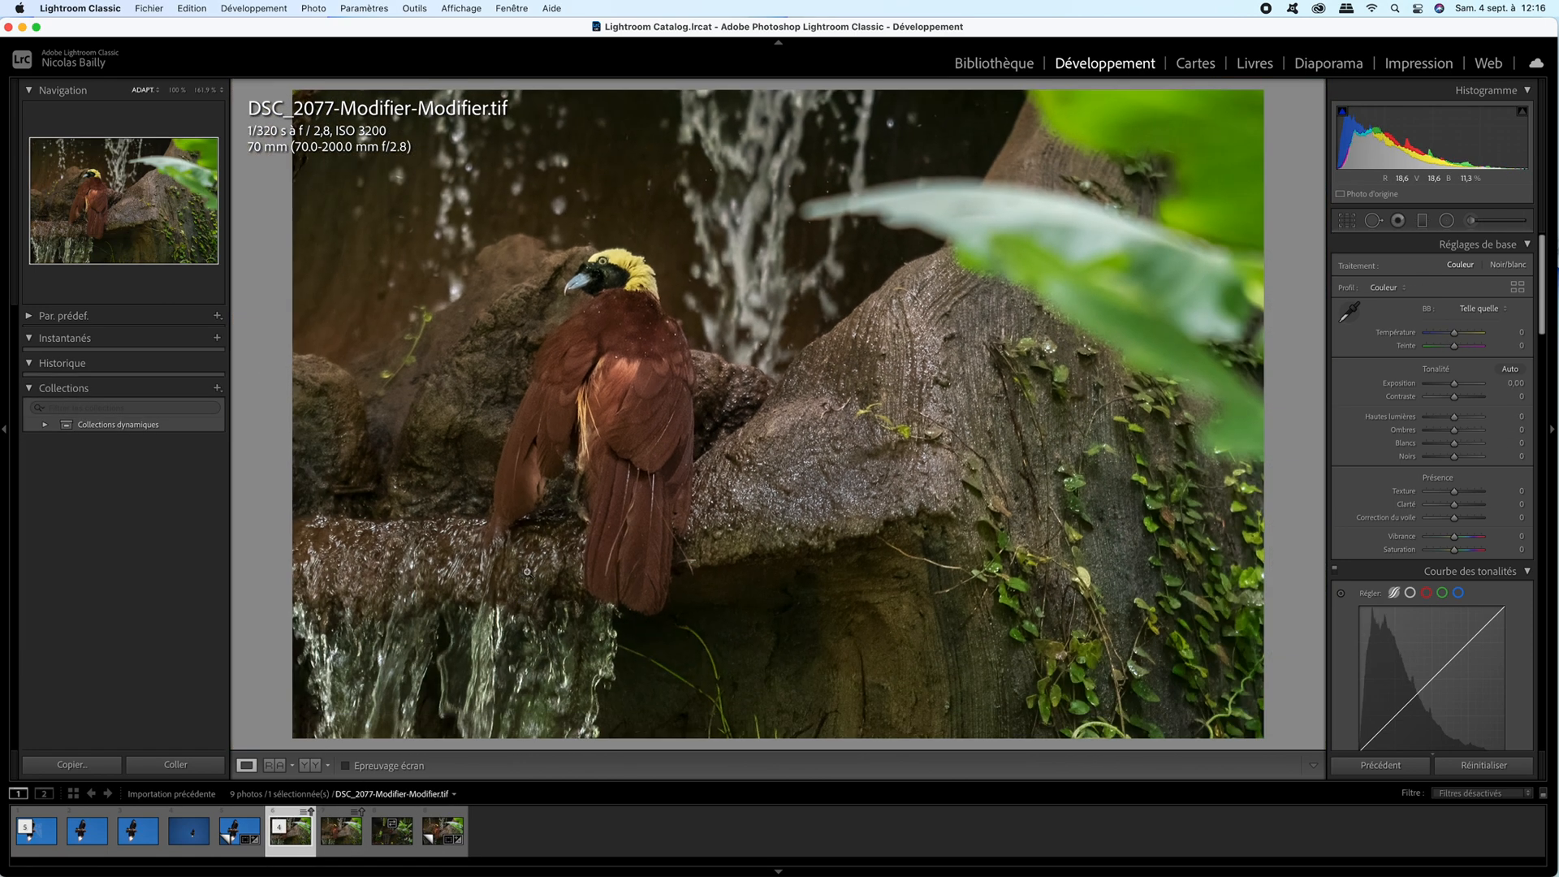
Open a copy of DSC_2077-Modifier-Modifier.tif from Lightroom in Topaz Gigapixel AI and accept the trial mode
{"action": "right_click", "coordinate": [643, 411]}
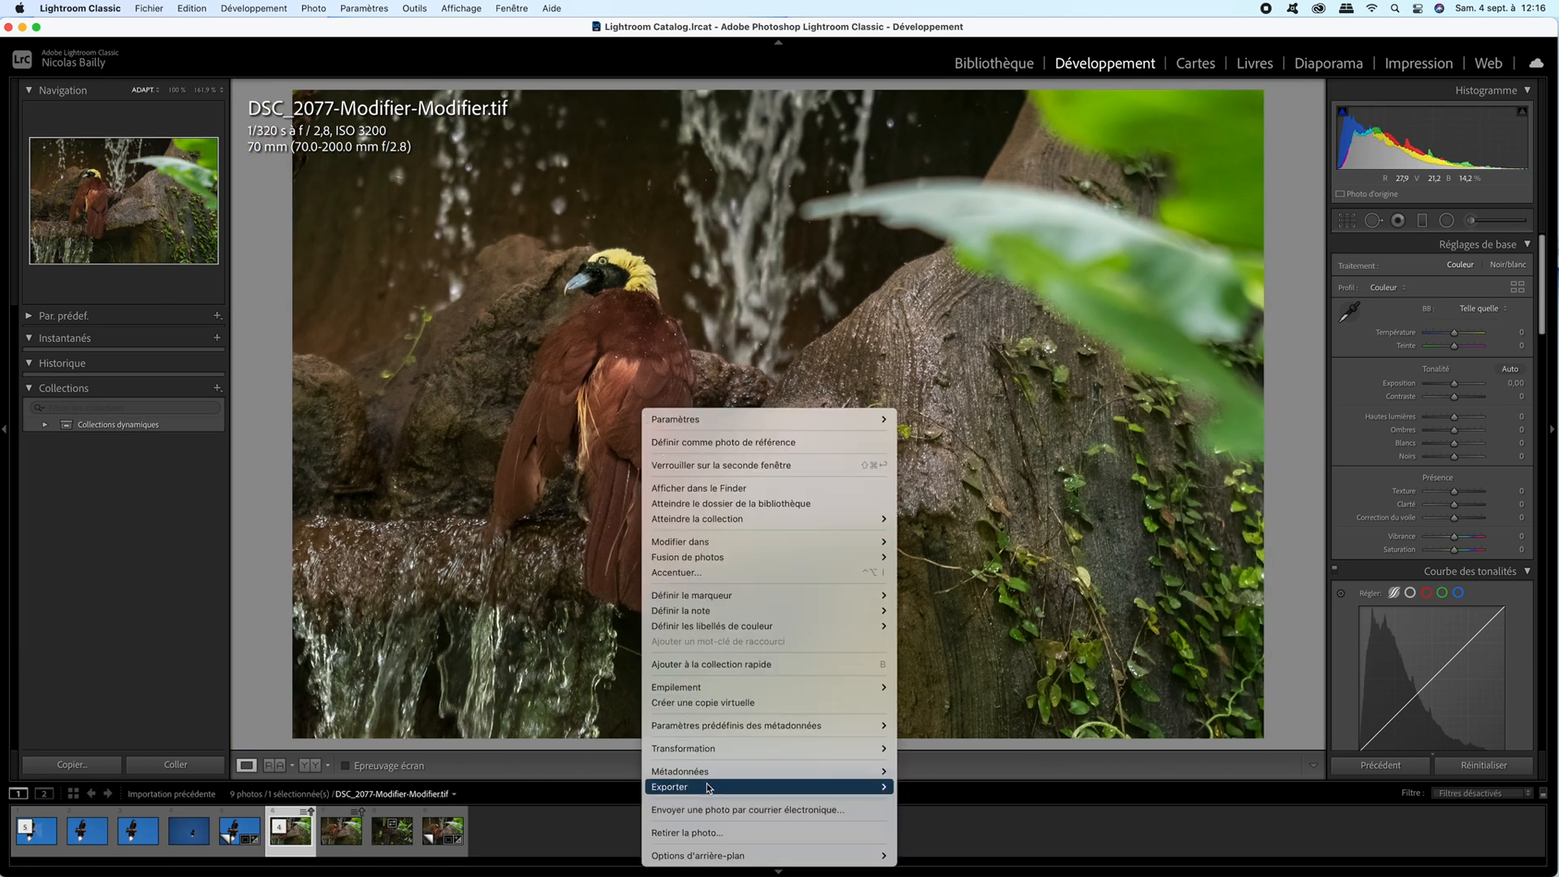
{"action": "mouse_move", "coordinate": [715, 787]}
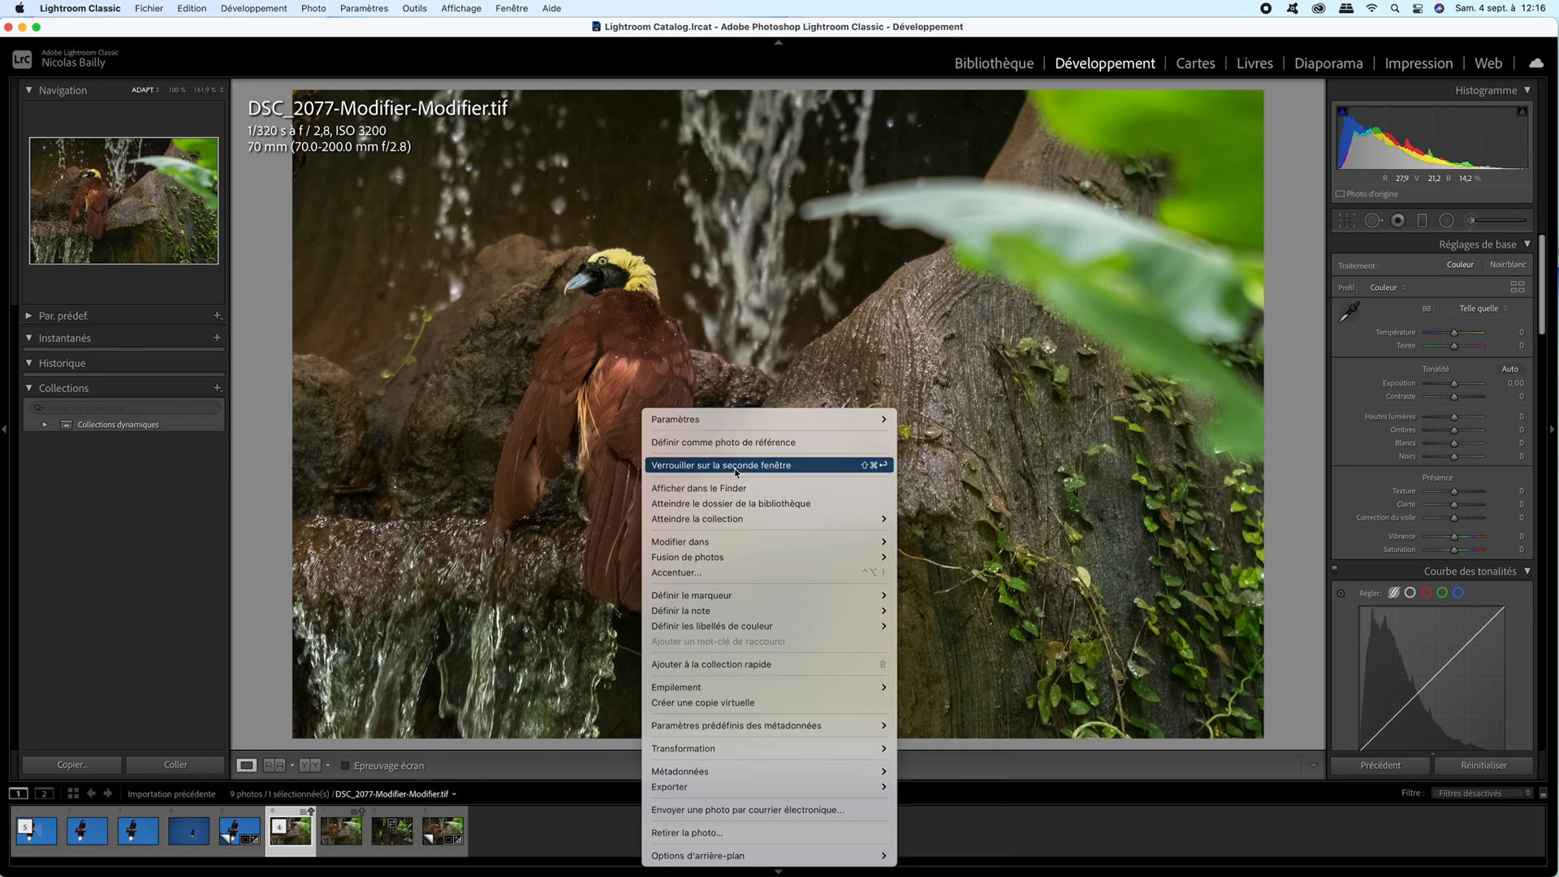
{"action": "mouse_move", "coordinate": [727, 541]}
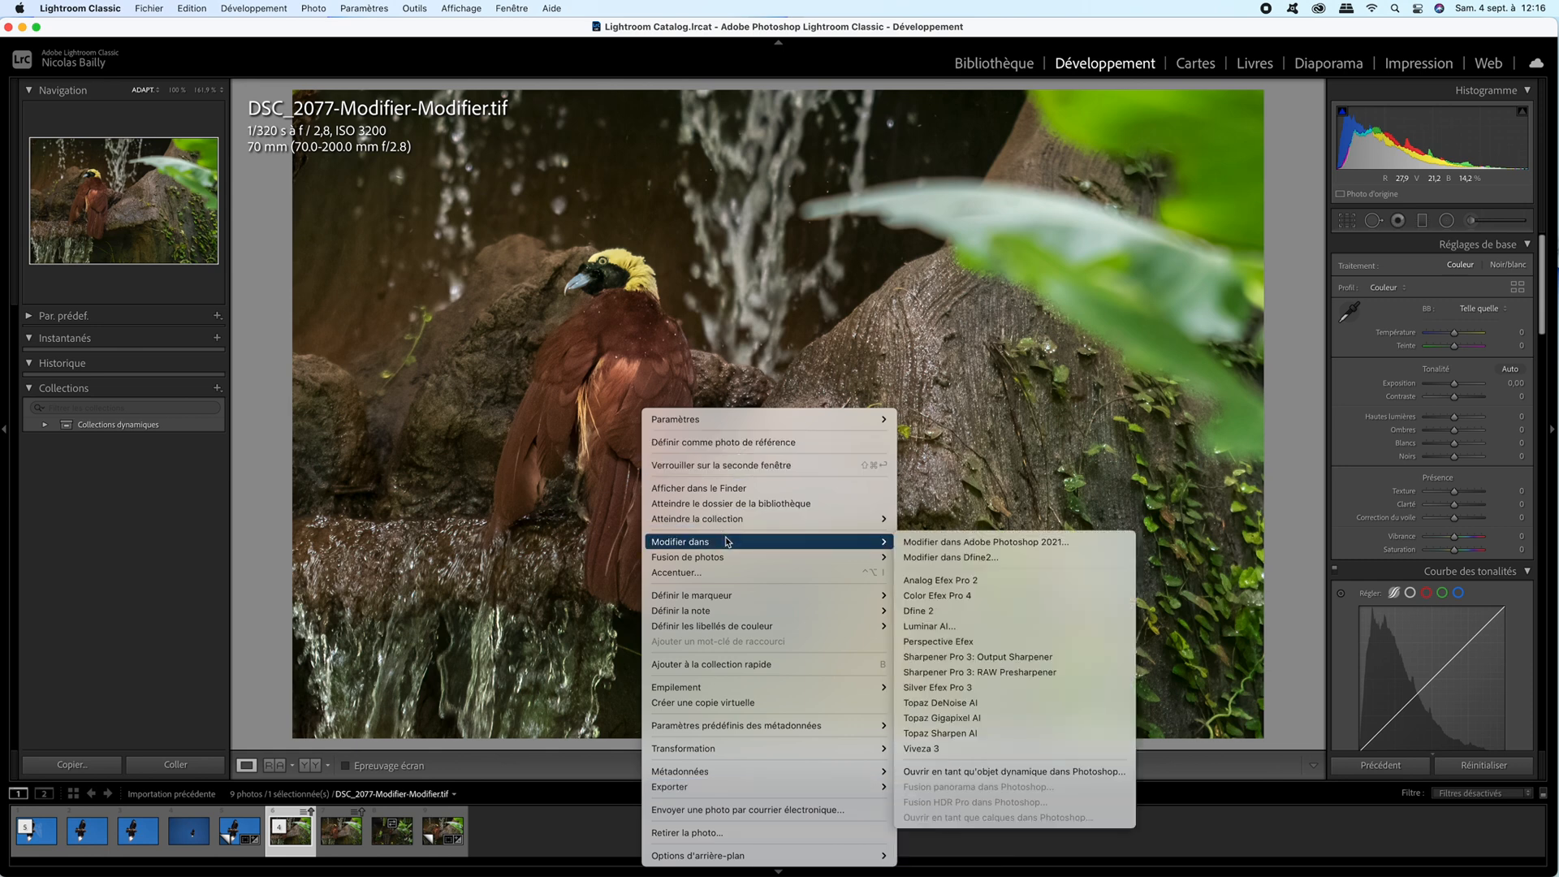
{"action": "left_click", "coordinate": [940, 718]}
{"action": "left_click", "coordinate": [878, 518]}
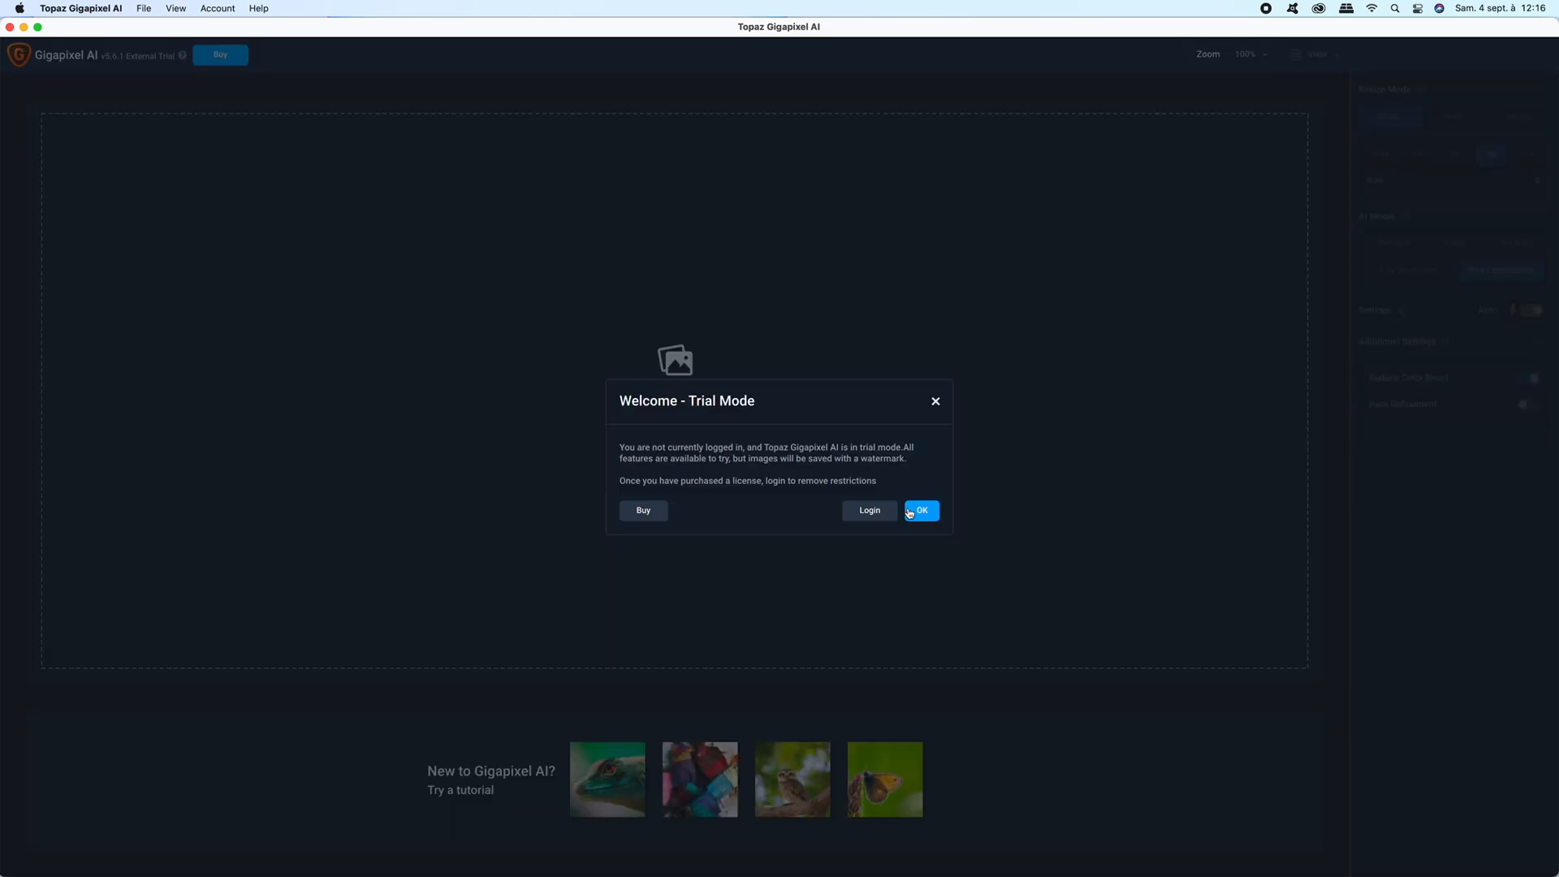
{"action": "left_click", "coordinate": [913, 509]}
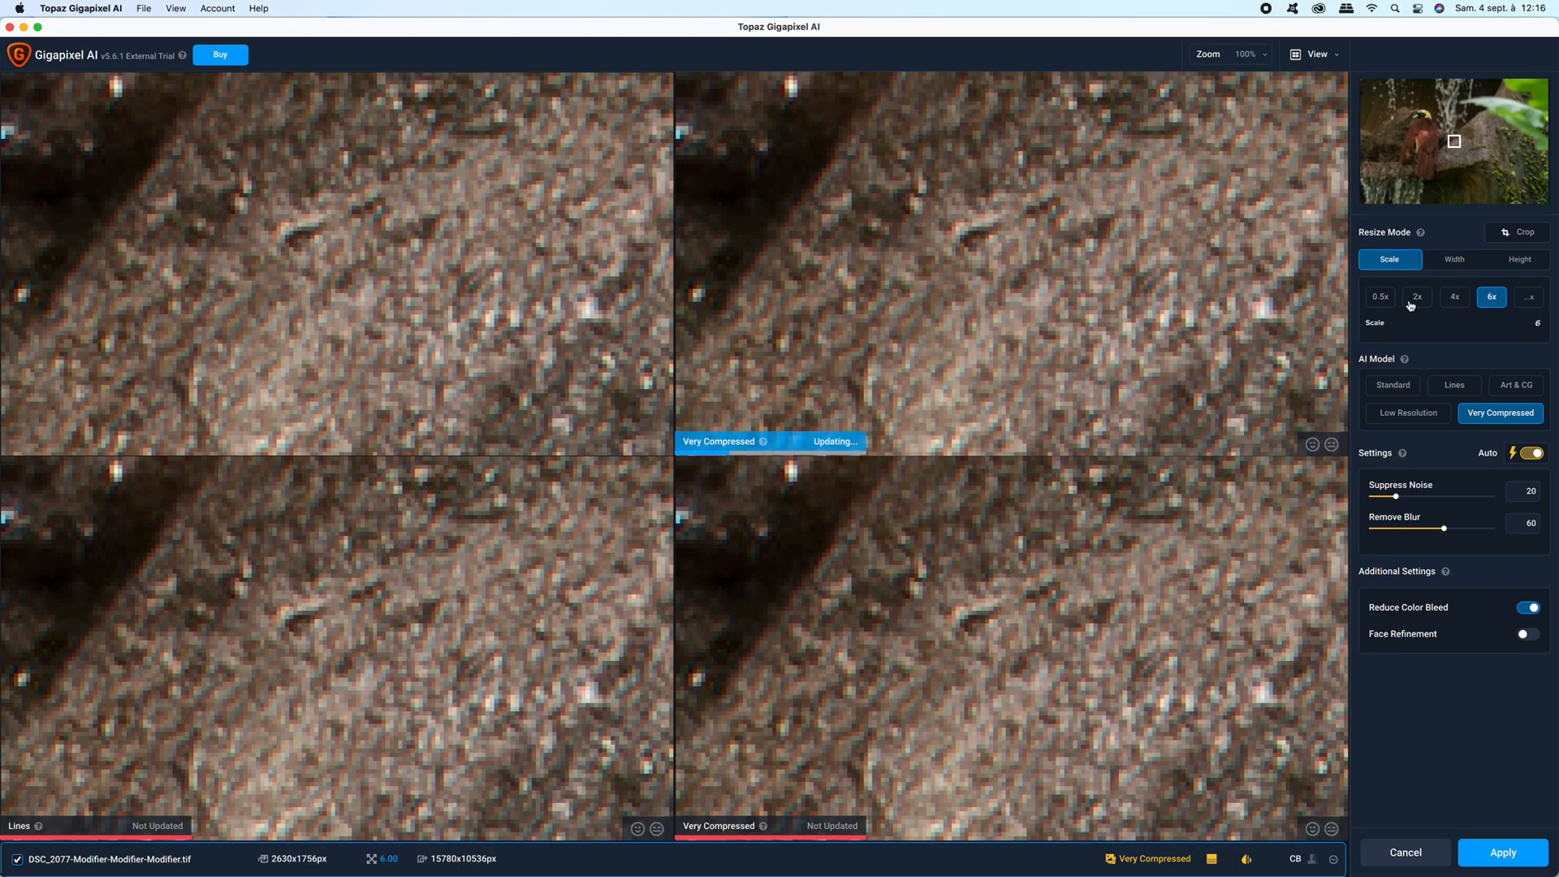
Preview the 6x enlargement of the bird's head at 50% zoom in the model comparison
{"action": "left_click_drag", "start_coordinate": [1453, 141], "coordinate": [1419, 114]}
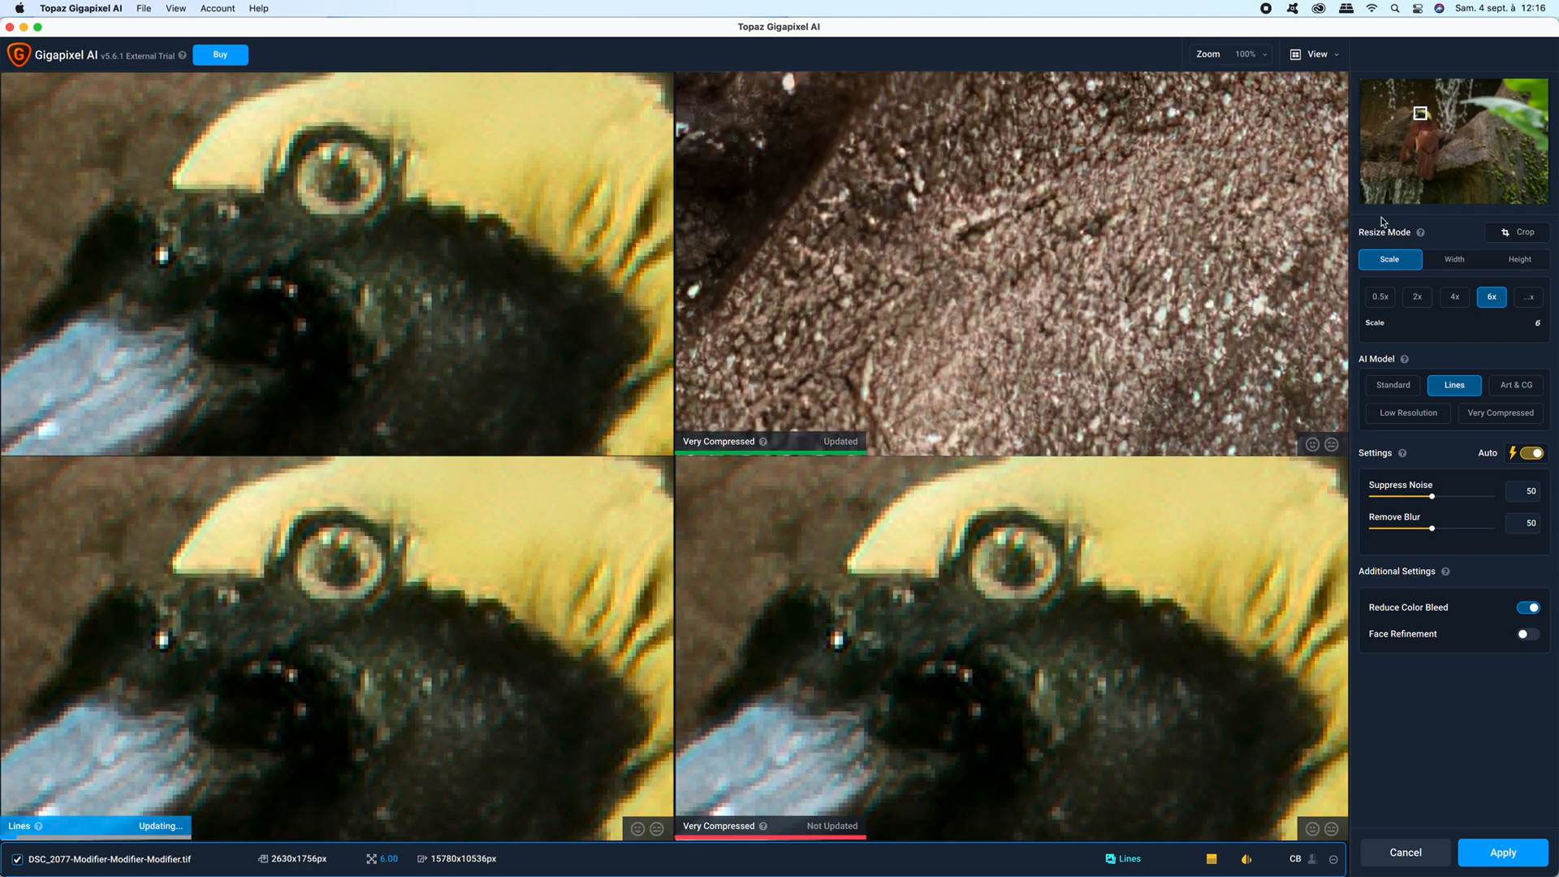
{"action": "left_click", "coordinate": [1215, 125]}
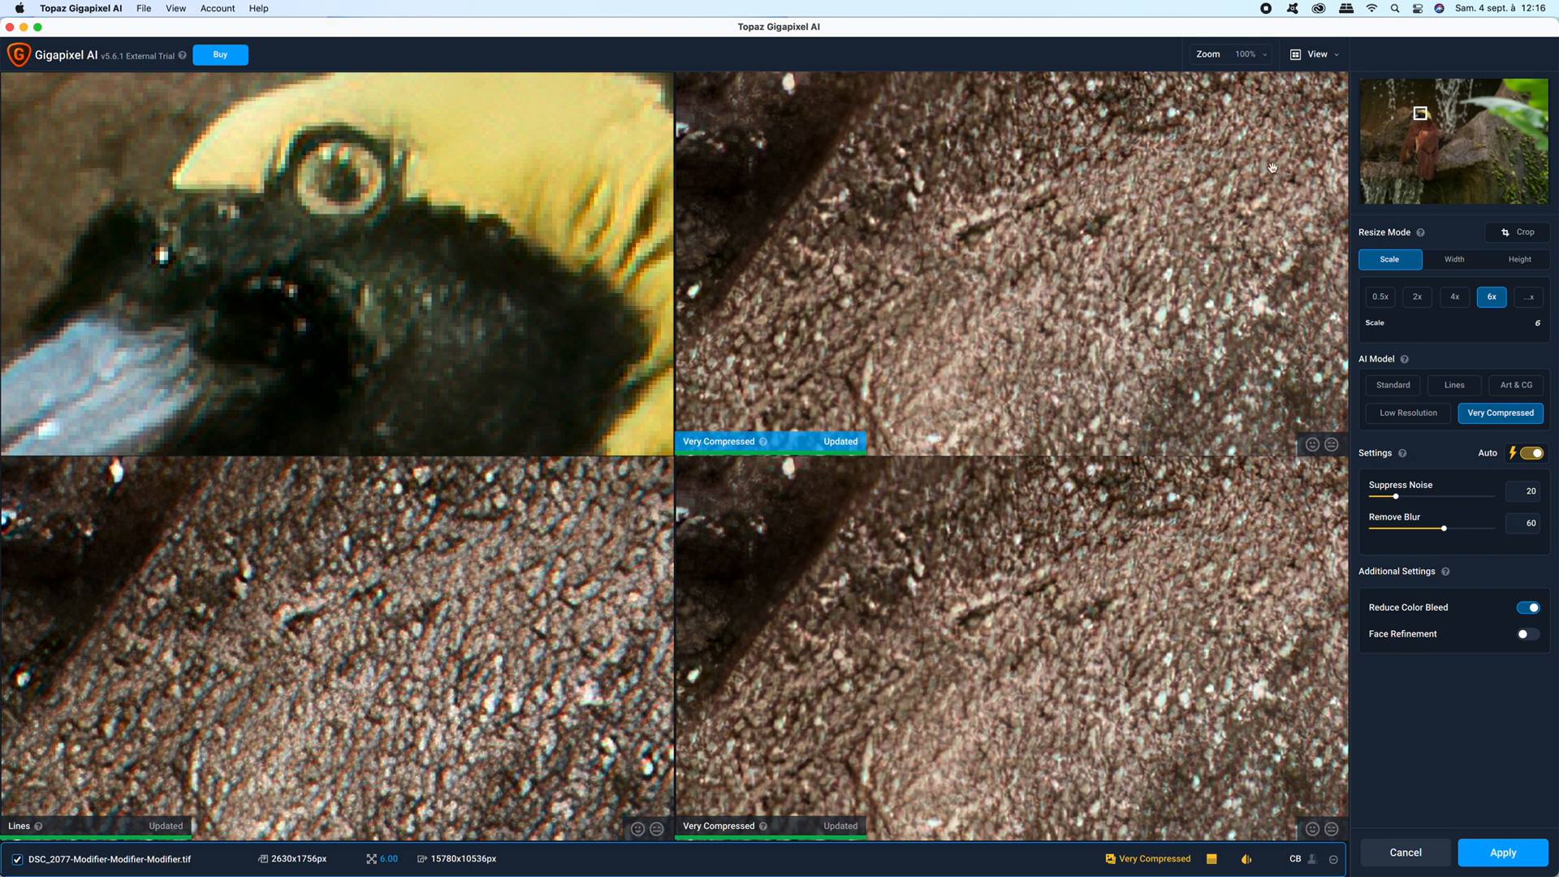
{"action": "left_click", "coordinate": [1257, 54]}
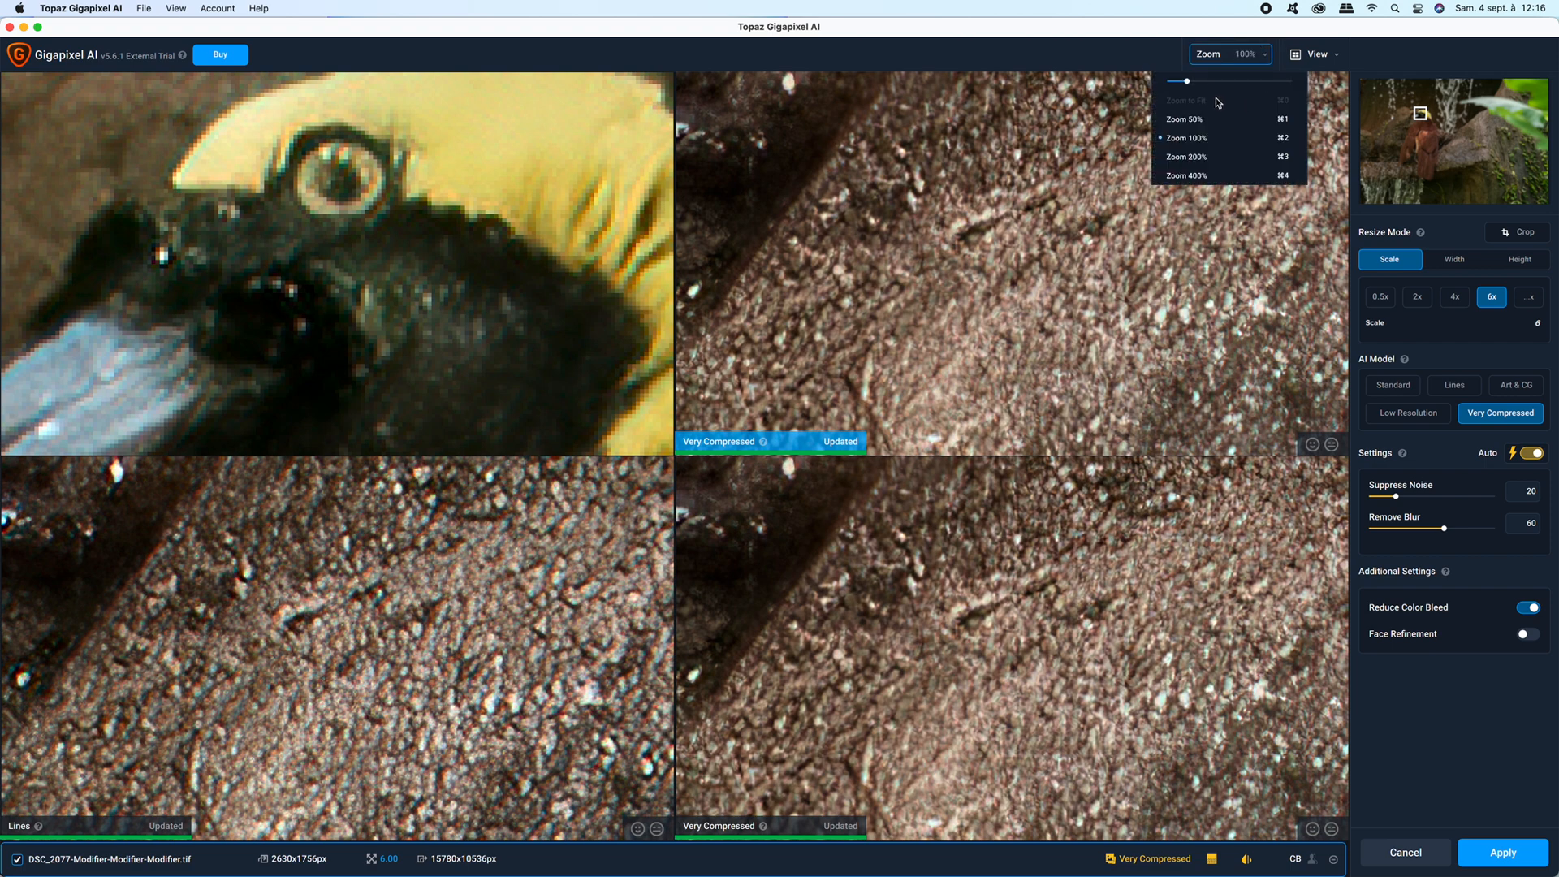
{"action": "left_click_drag", "start_coordinate": [1188, 82], "coordinate": [1169, 82]}
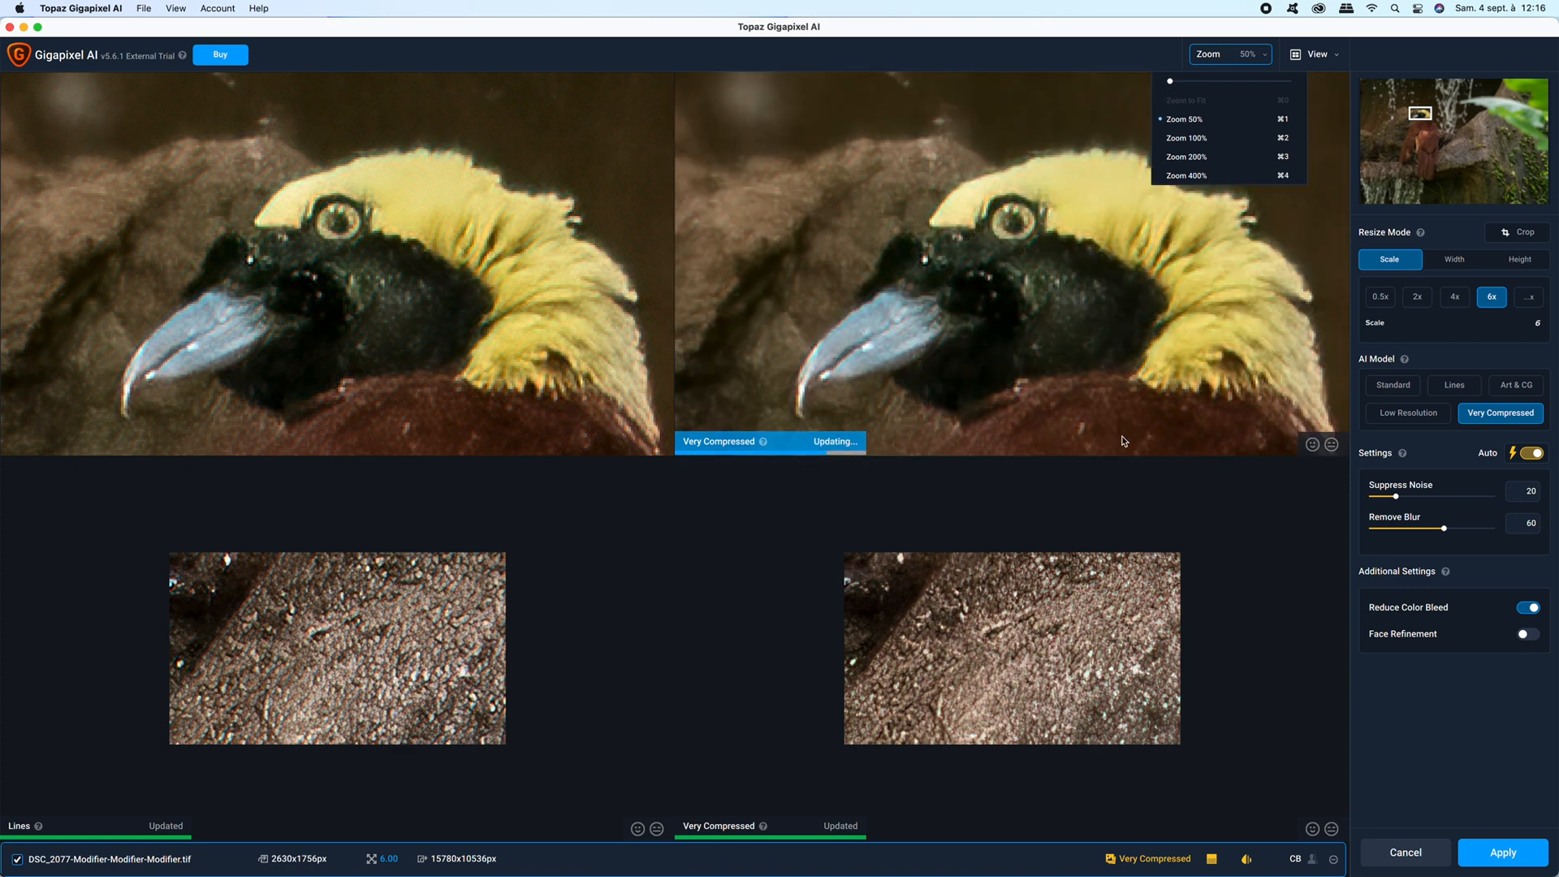
{"action": "left_click", "coordinate": [1086, 500]}
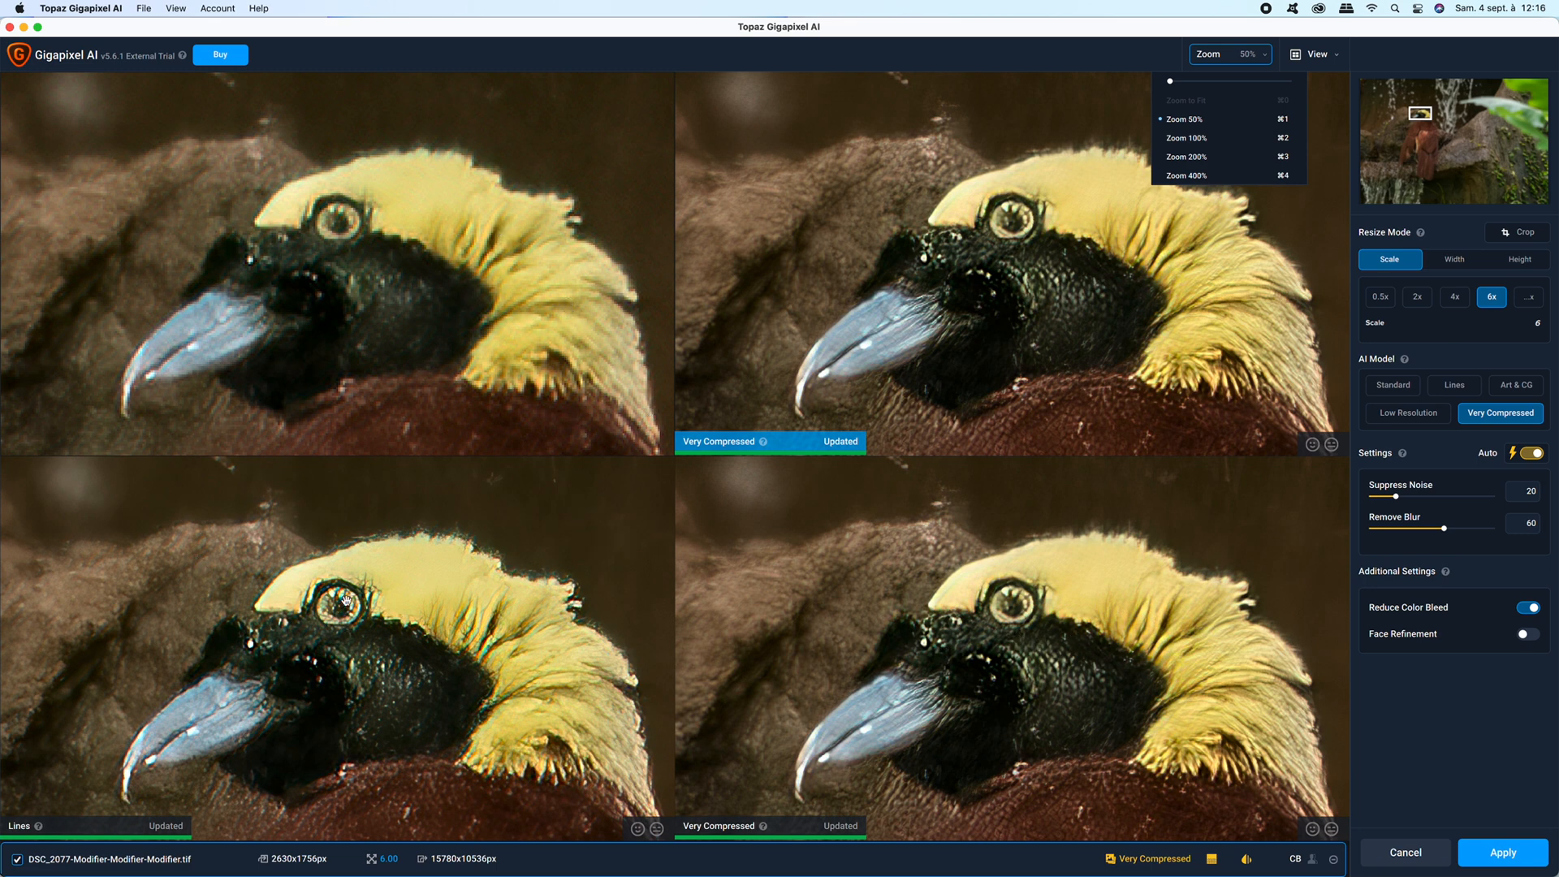
Replace the Lines model with Low Resolution in its comparison preview
{"action": "left_click", "coordinate": [557, 592]}
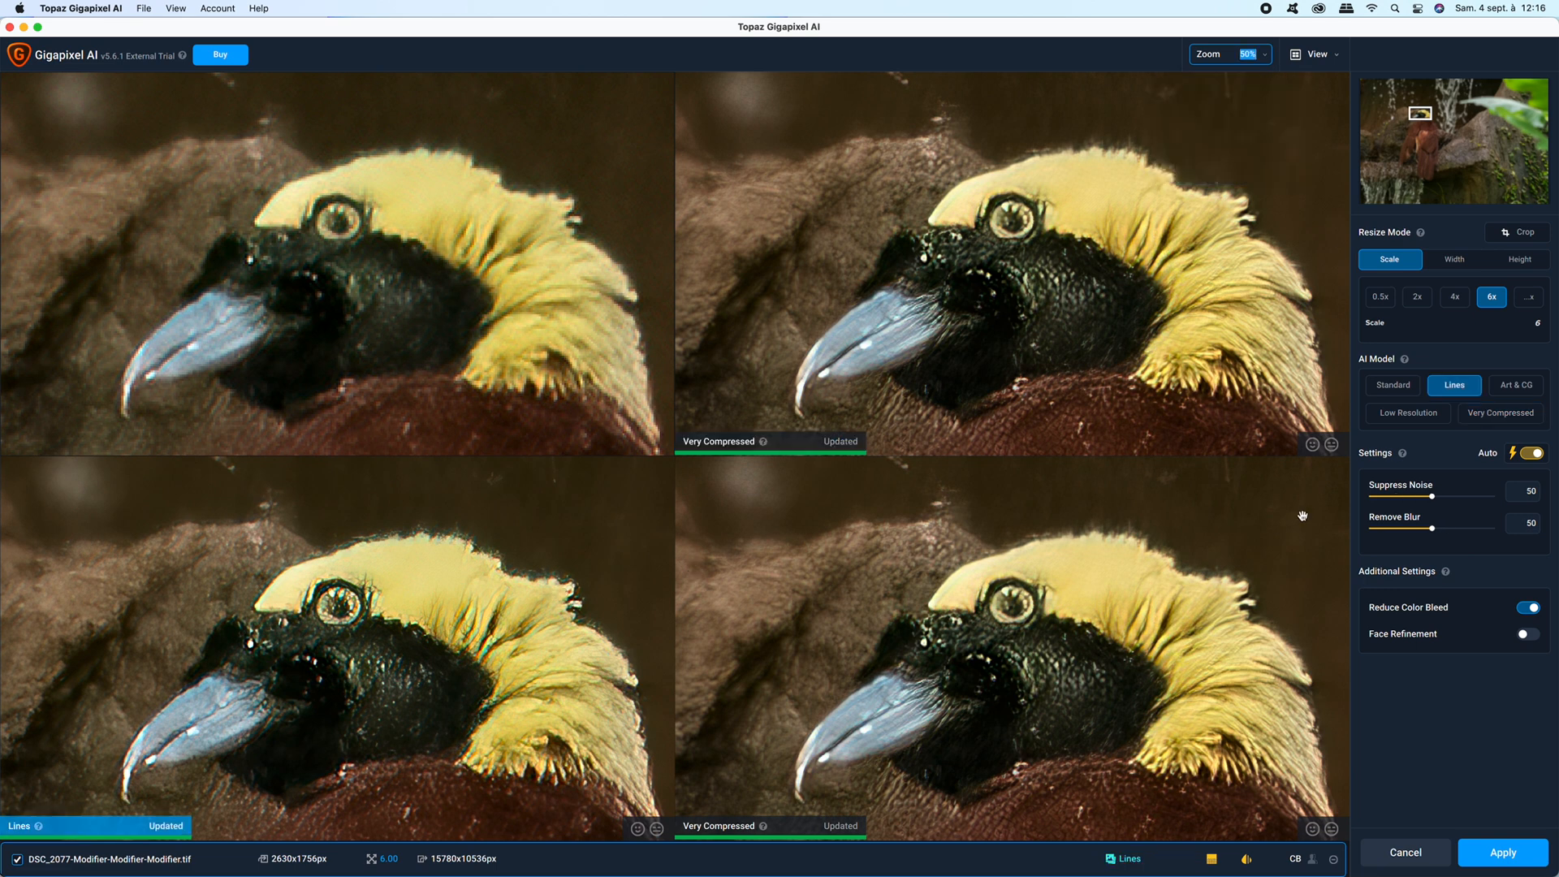
{"action": "mouse_move", "coordinate": [1414, 416]}
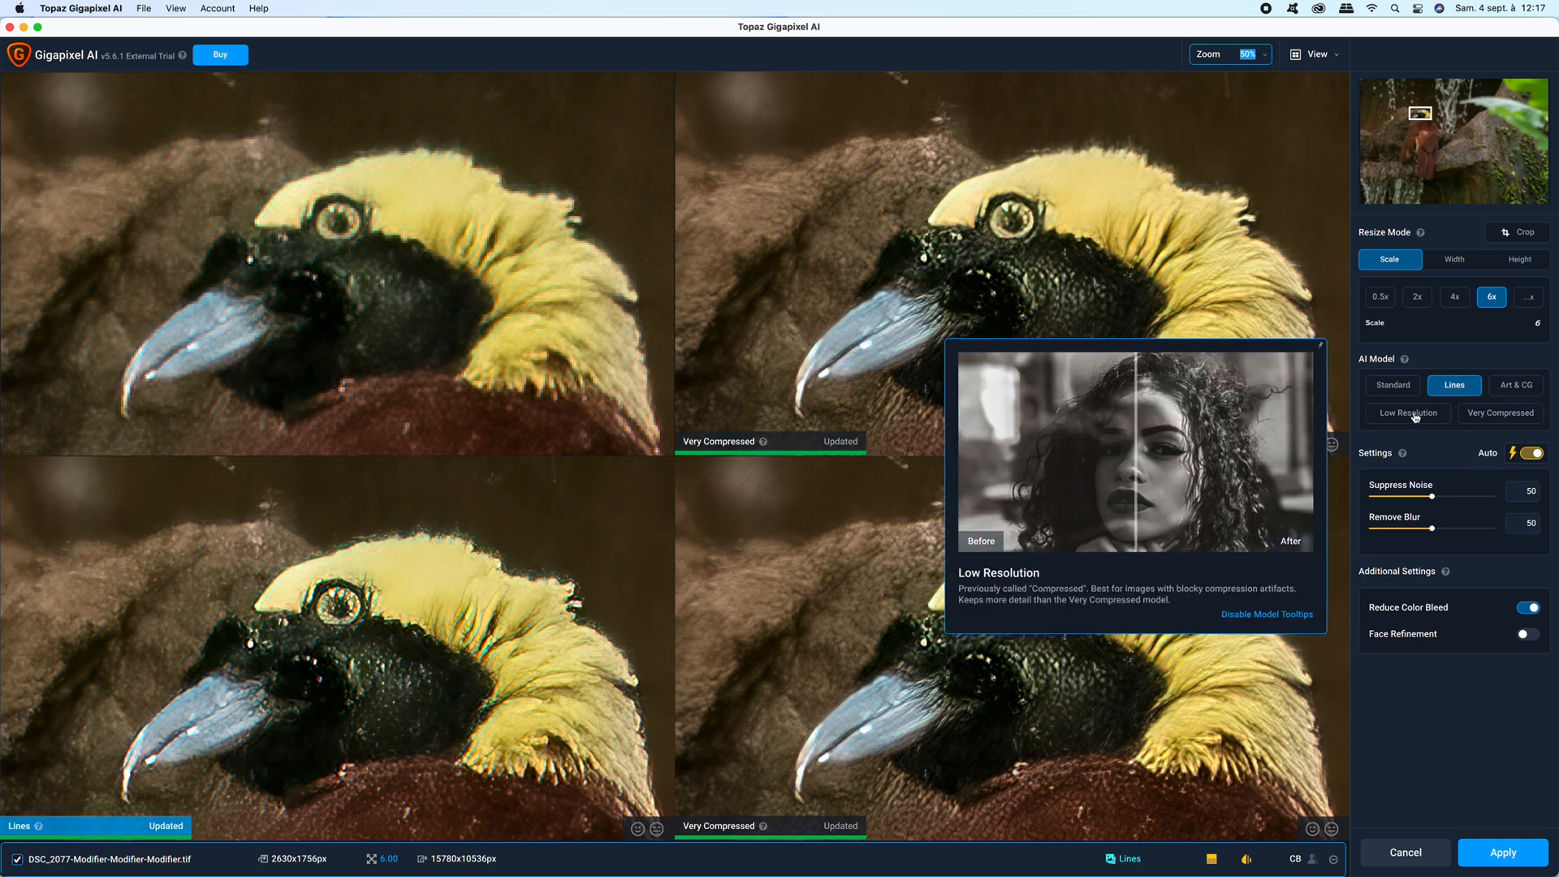
{"action": "left_click", "coordinate": [1415, 416]}
{"action": "left_click", "coordinate": [770, 560]}
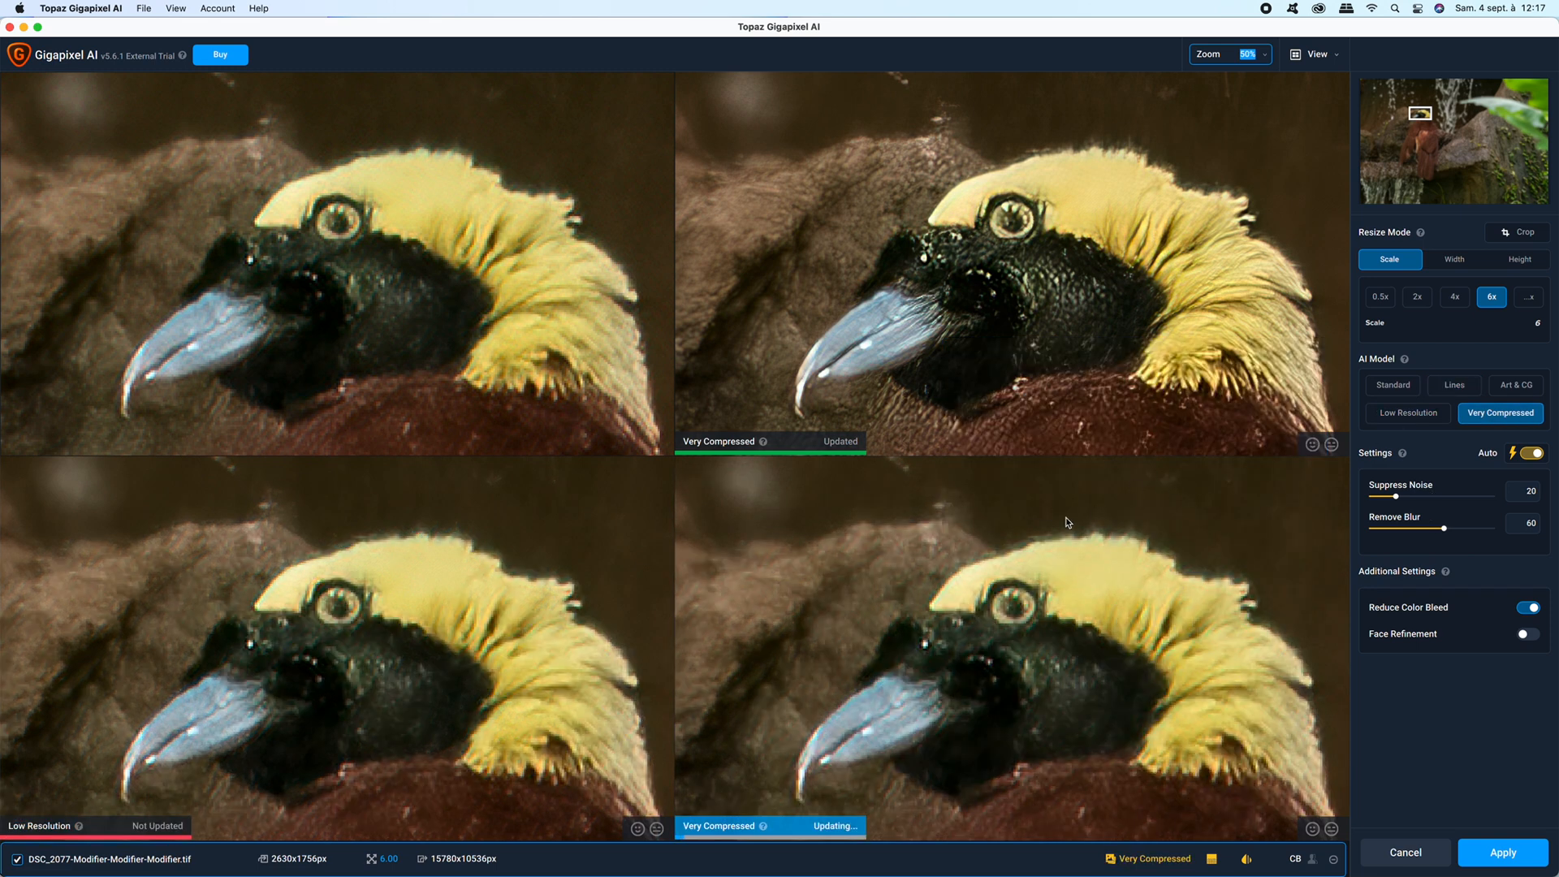
Switch the duplicate Very Compressed preview to the Standard model and refresh the comparison of the bird's head
{"action": "scroll", "coordinate": [933, 377], "scroll_direction": "up", "scroll_amount": 1}
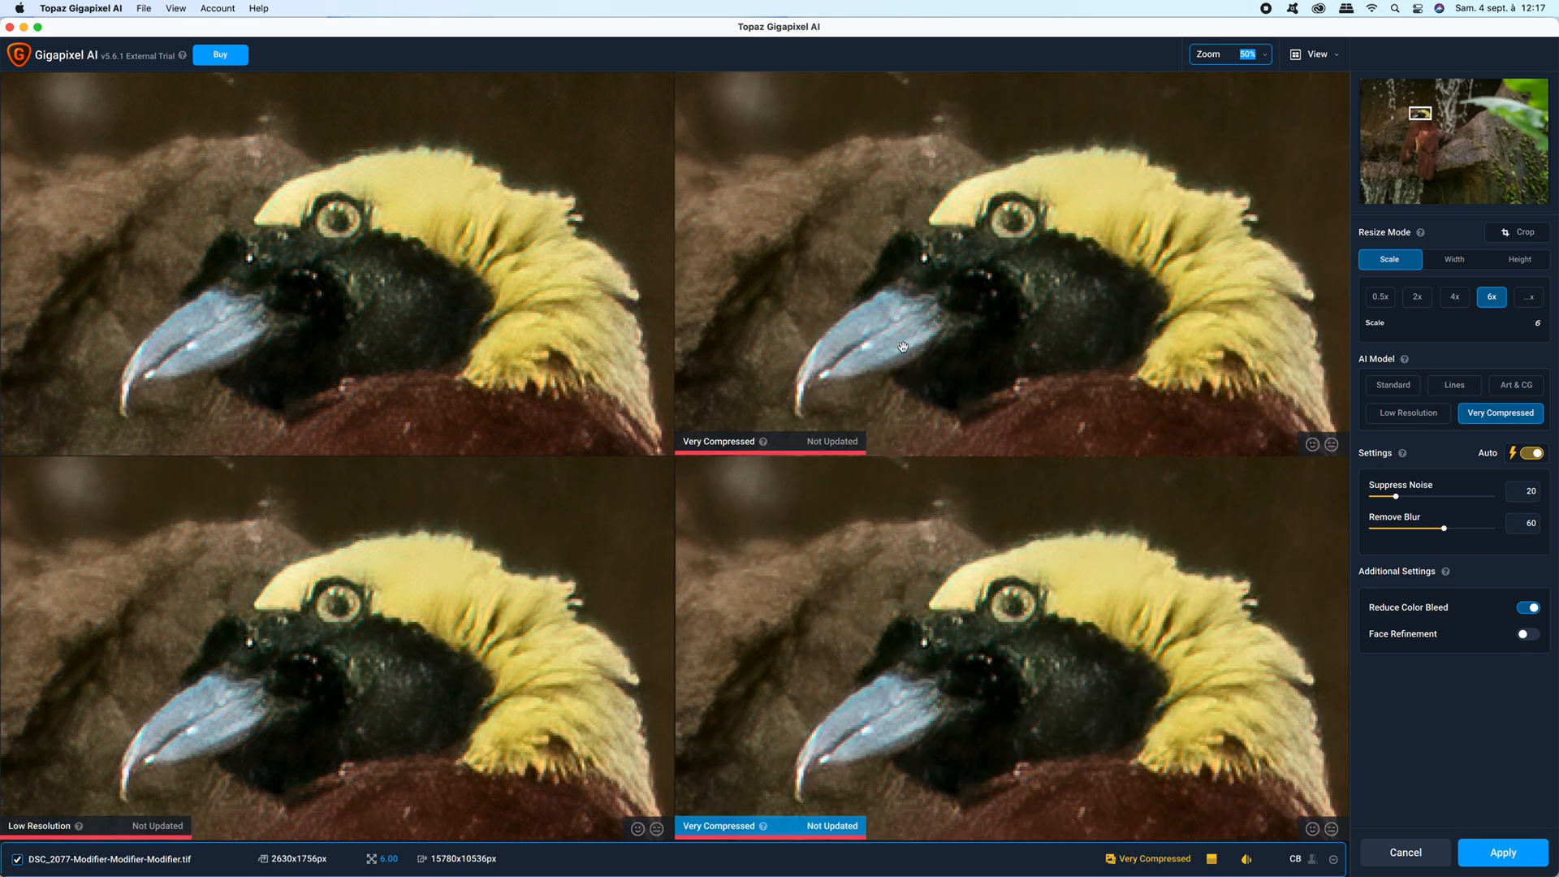
{"action": "left_click", "coordinate": [890, 303]}
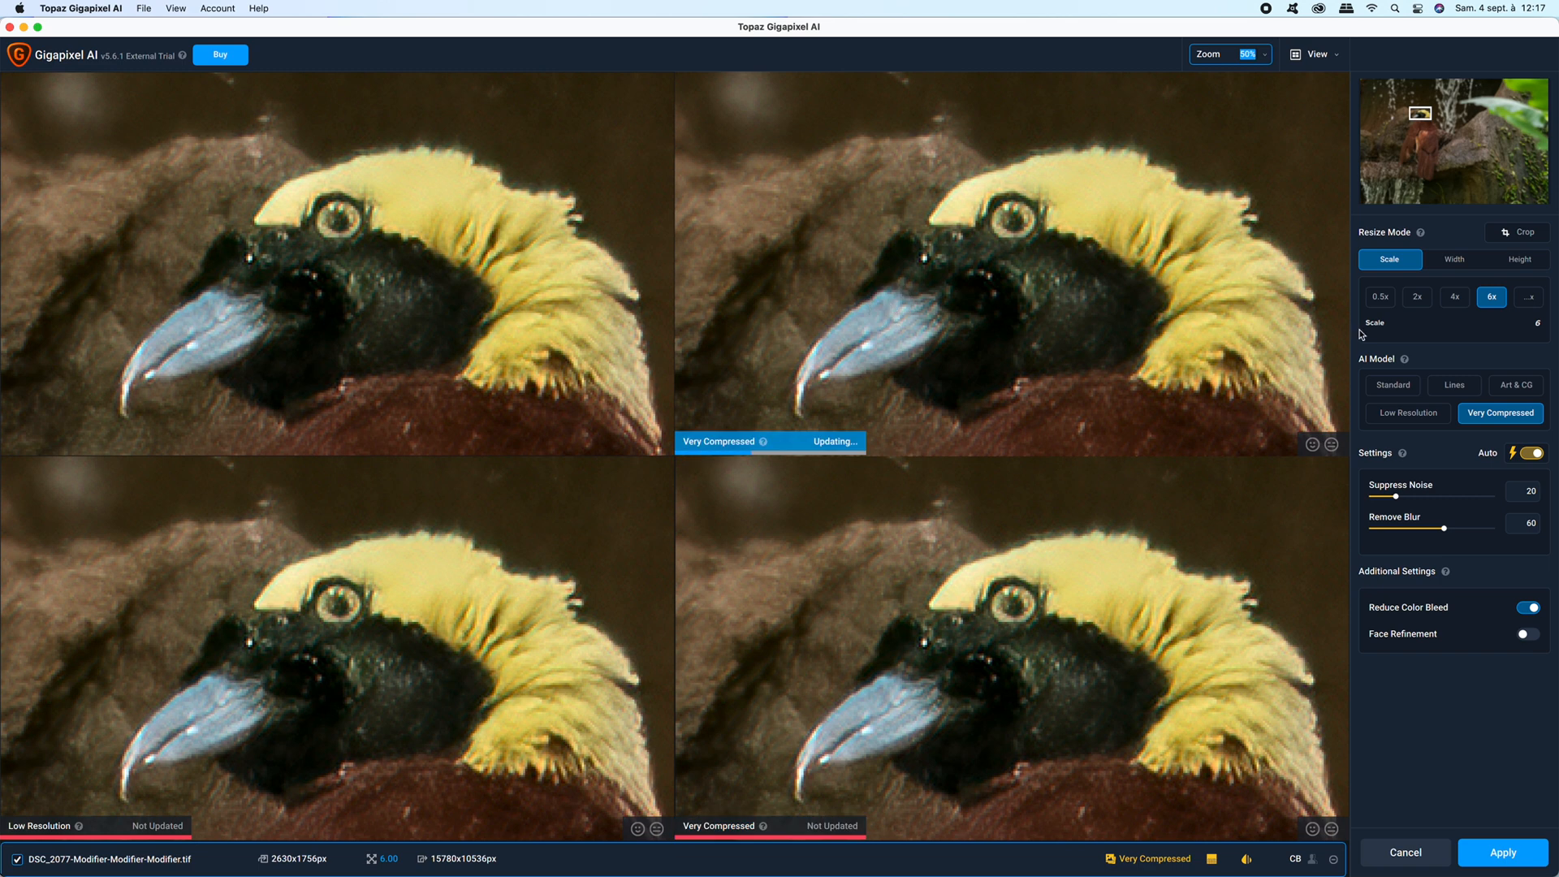
{"action": "left_click", "coordinate": [1393, 384]}
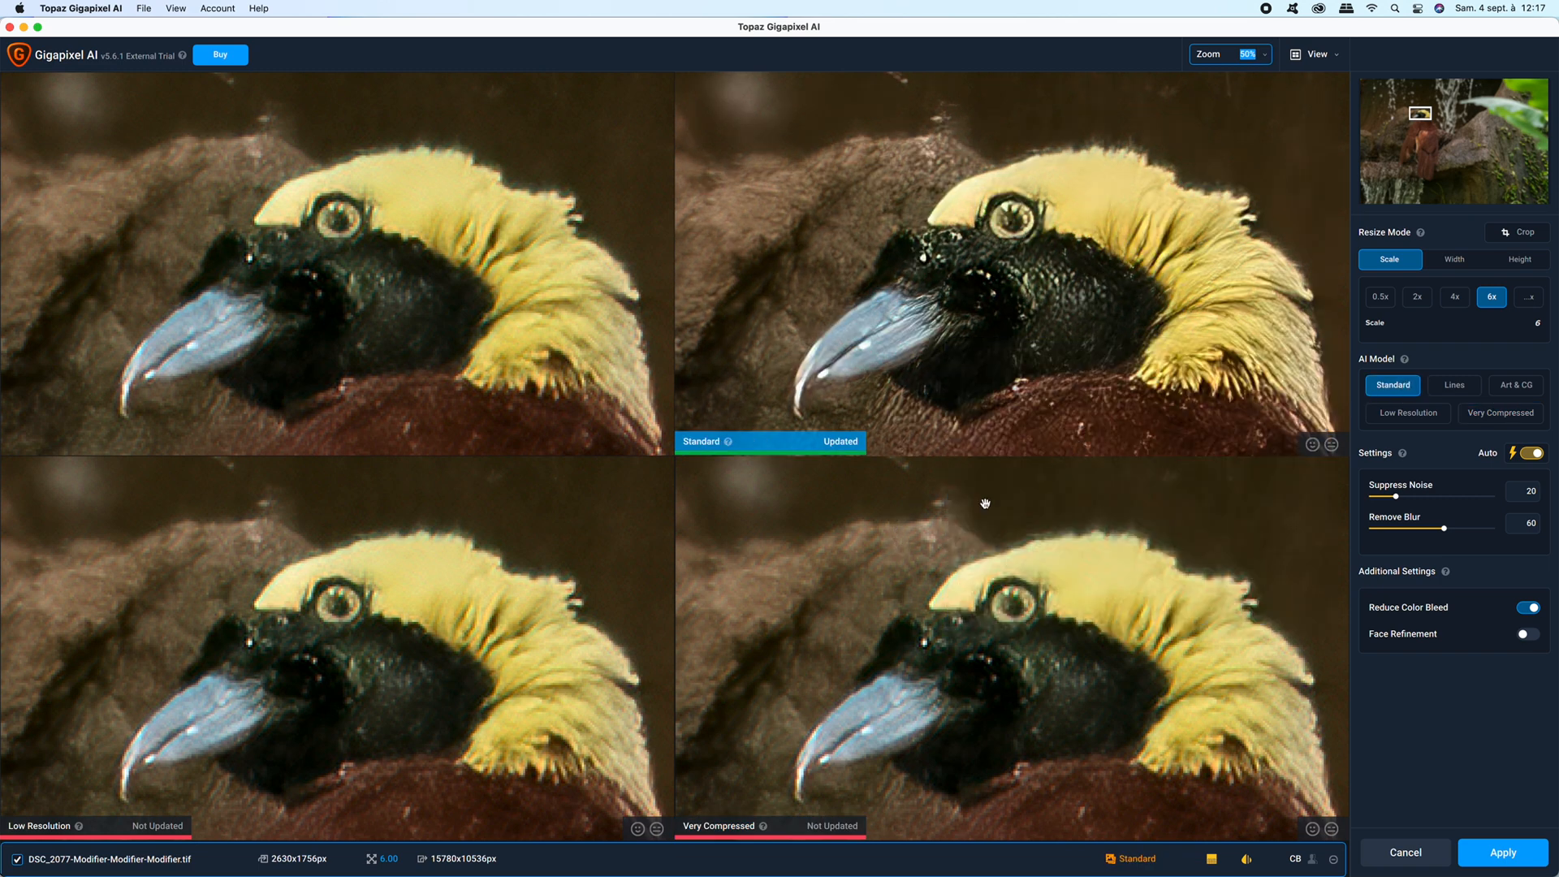
{"action": "left_click", "coordinate": [1052, 621]}
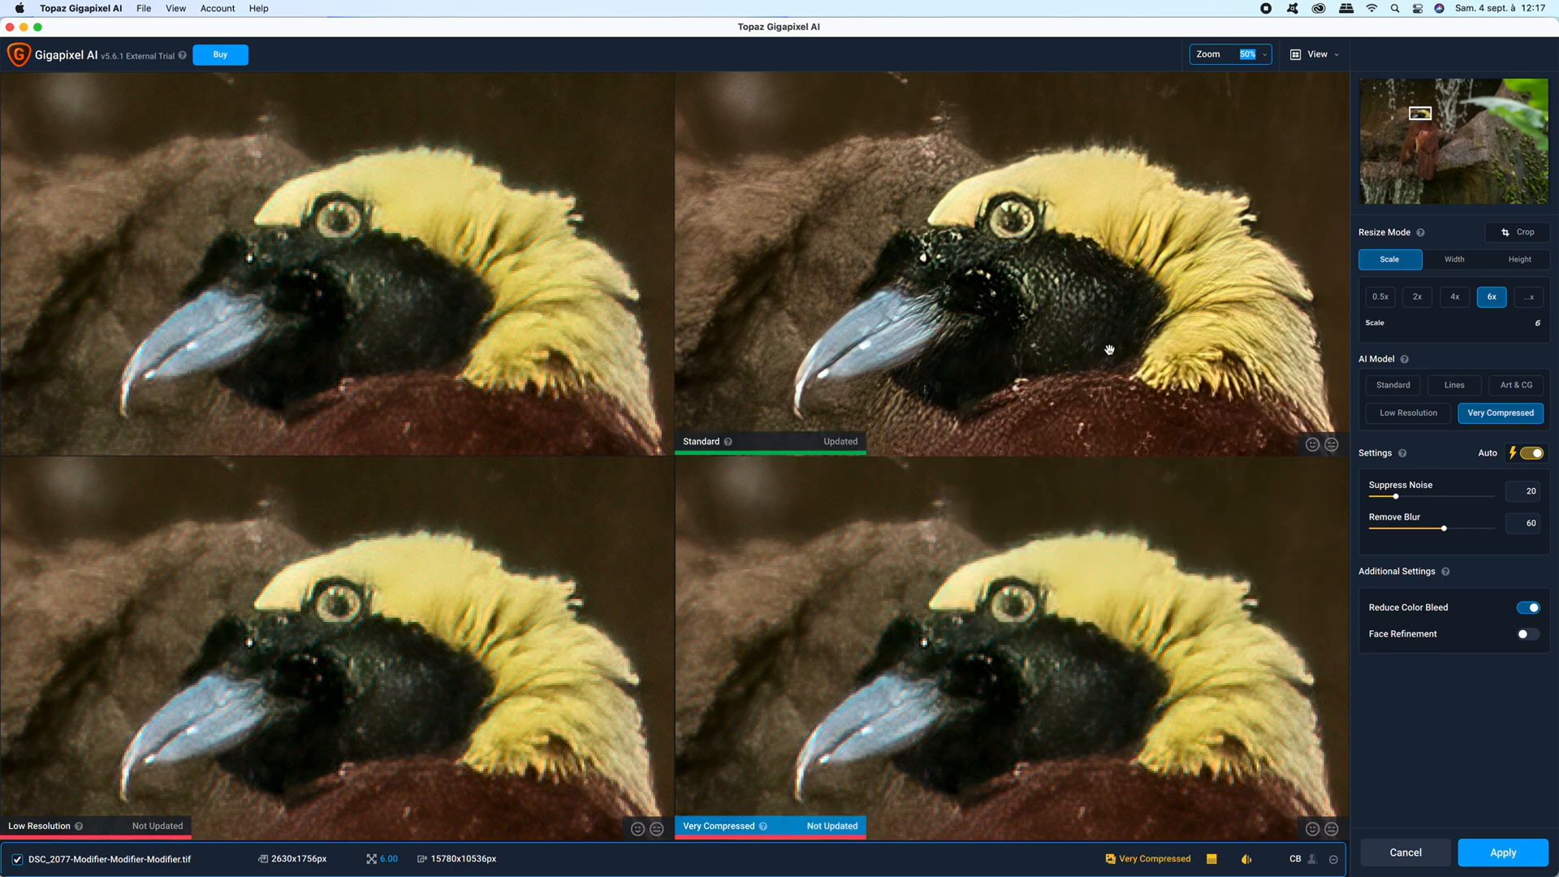
{"action": "left_click_drag", "start_coordinate": [1428, 116], "coordinate": [1428, 117]}
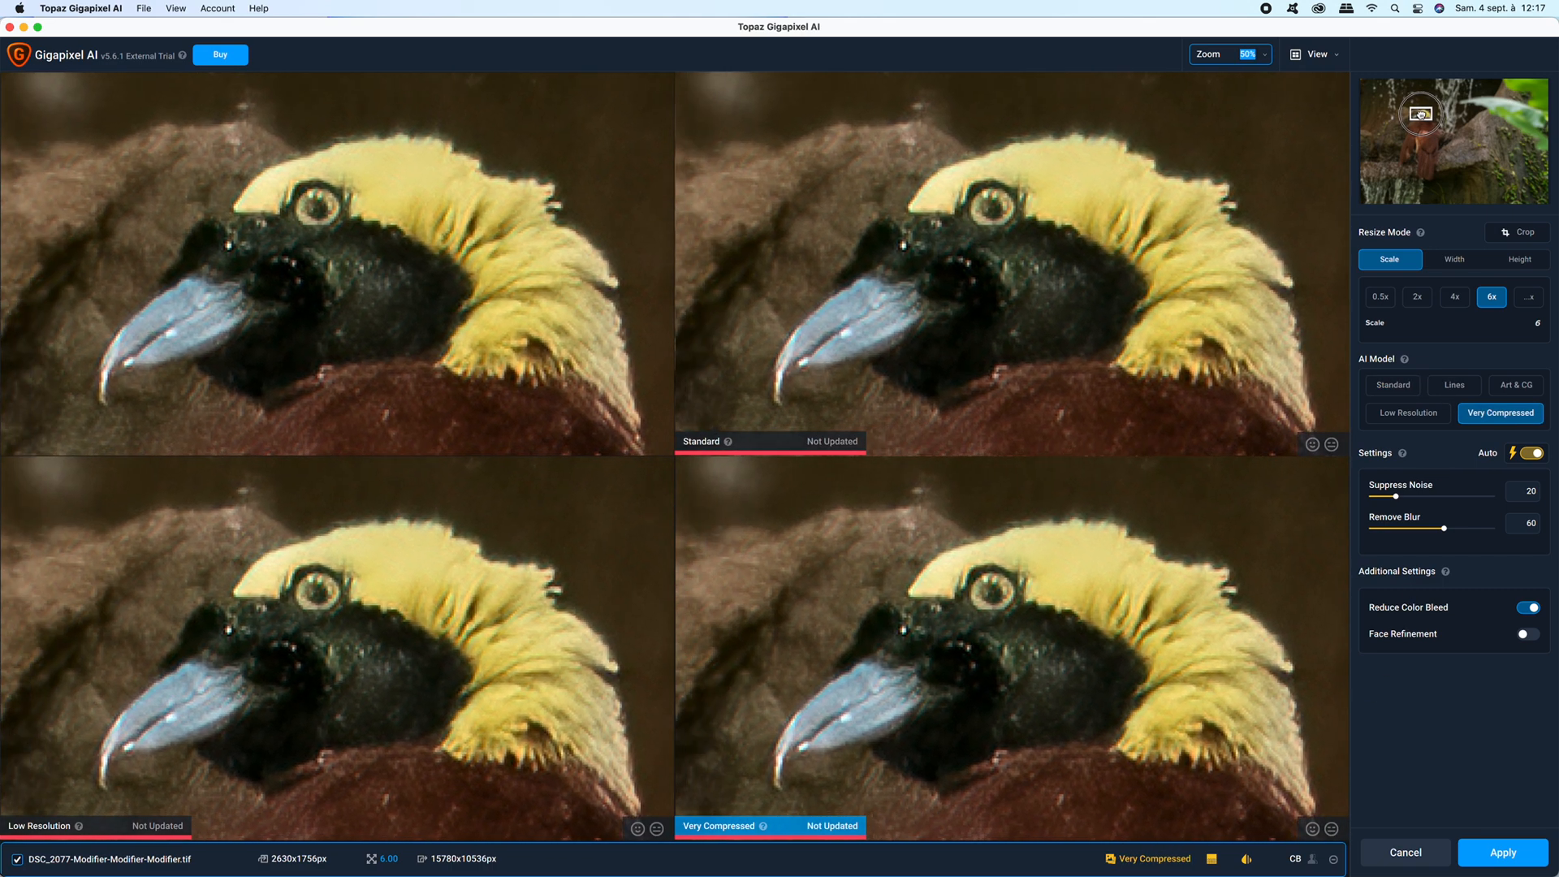
{"action": "left_click", "coordinate": [1132, 241]}
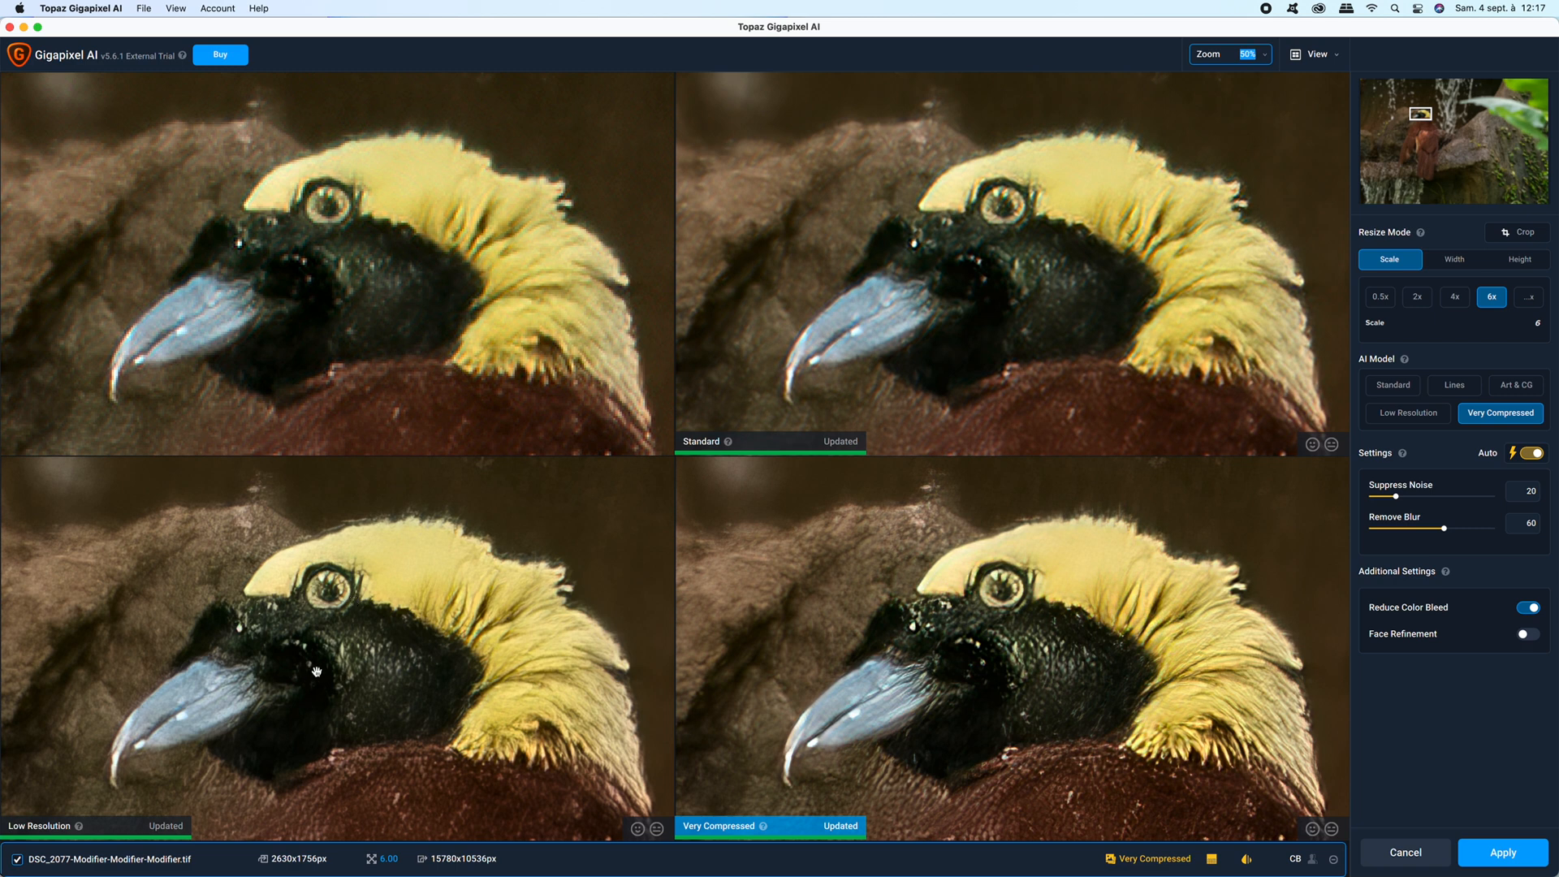
Try the Low Resolution model in the remaining Very Compressed preview and switch that preview back to Very Compressed
{"action": "mouse_move", "coordinate": [1398, 423]}
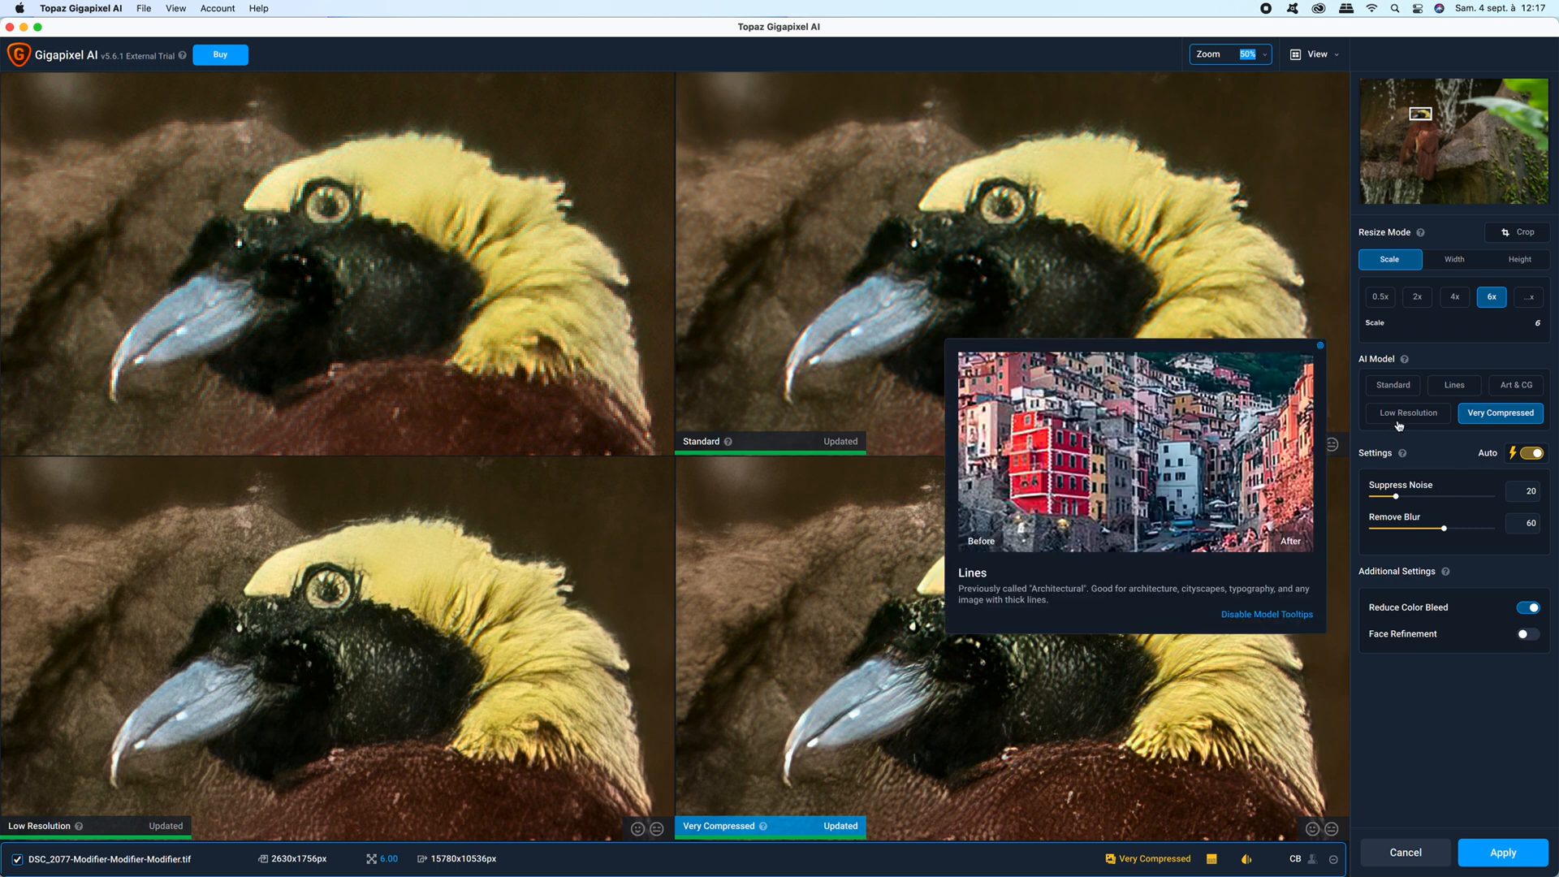
{"action": "left_click", "coordinate": [1398, 422]}
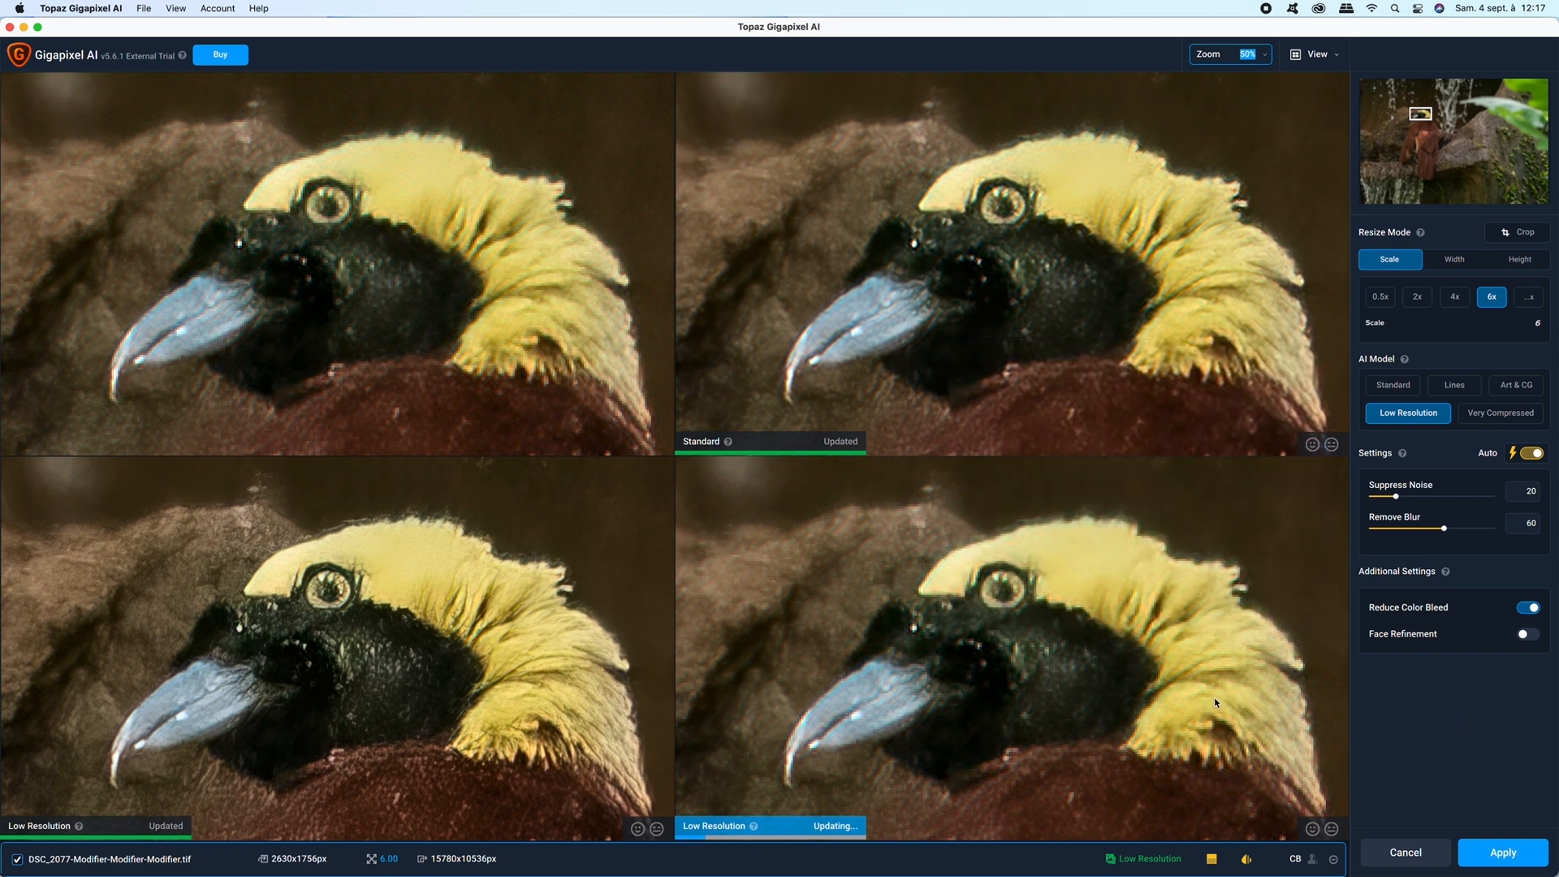
{"action": "left_click", "coordinate": [1501, 412]}
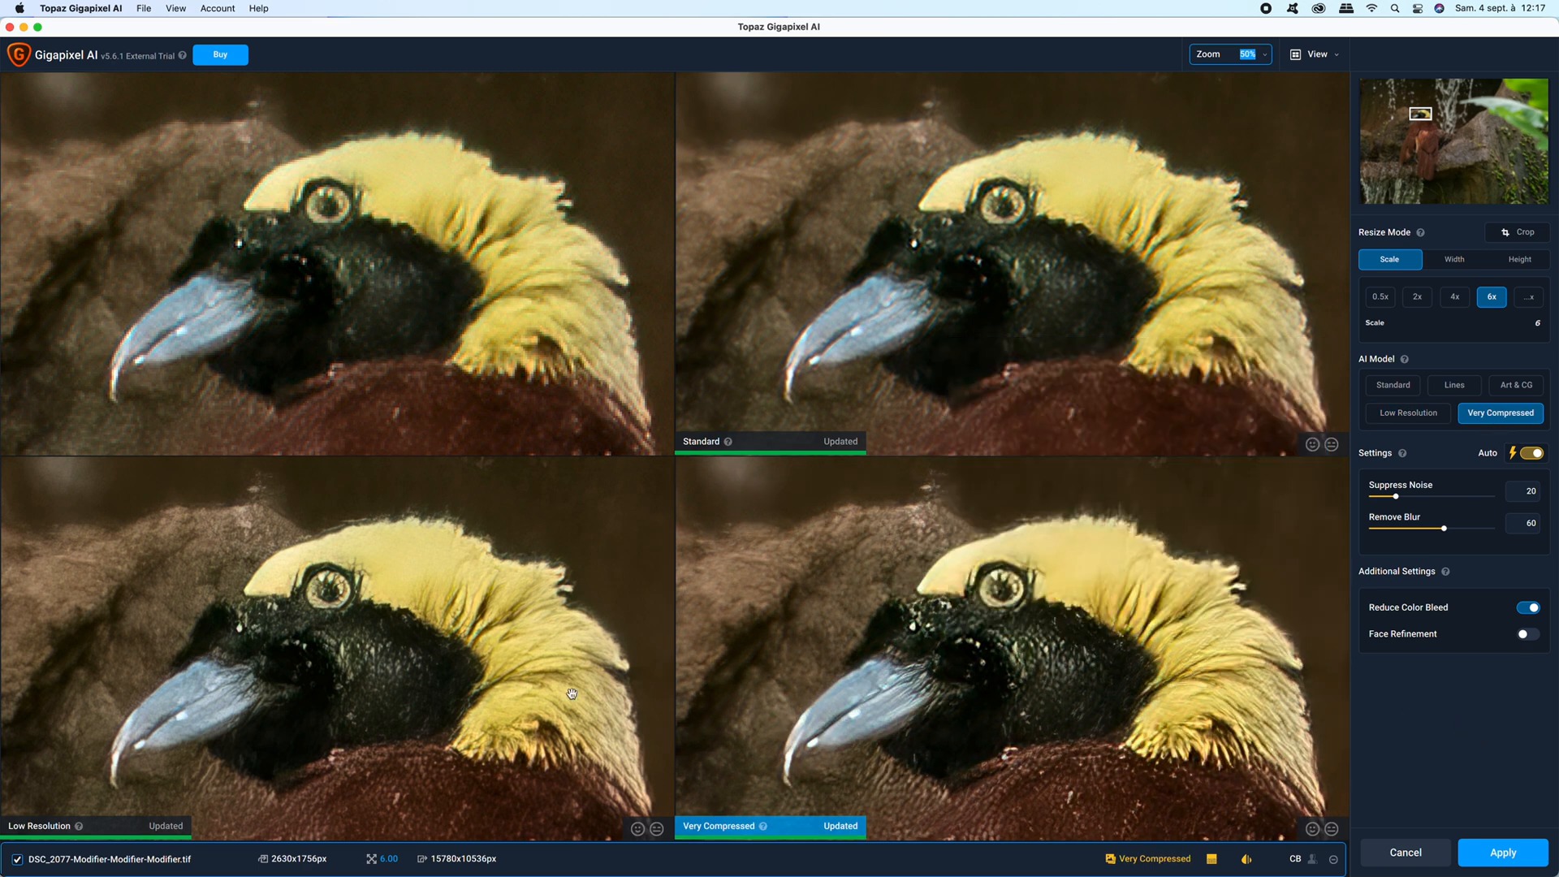
Choose the Low Resolution version and apply the 6x enlargement to the photo
{"action": "left_click", "coordinate": [528, 676]}
{"action": "left_click", "coordinate": [1529, 858]}
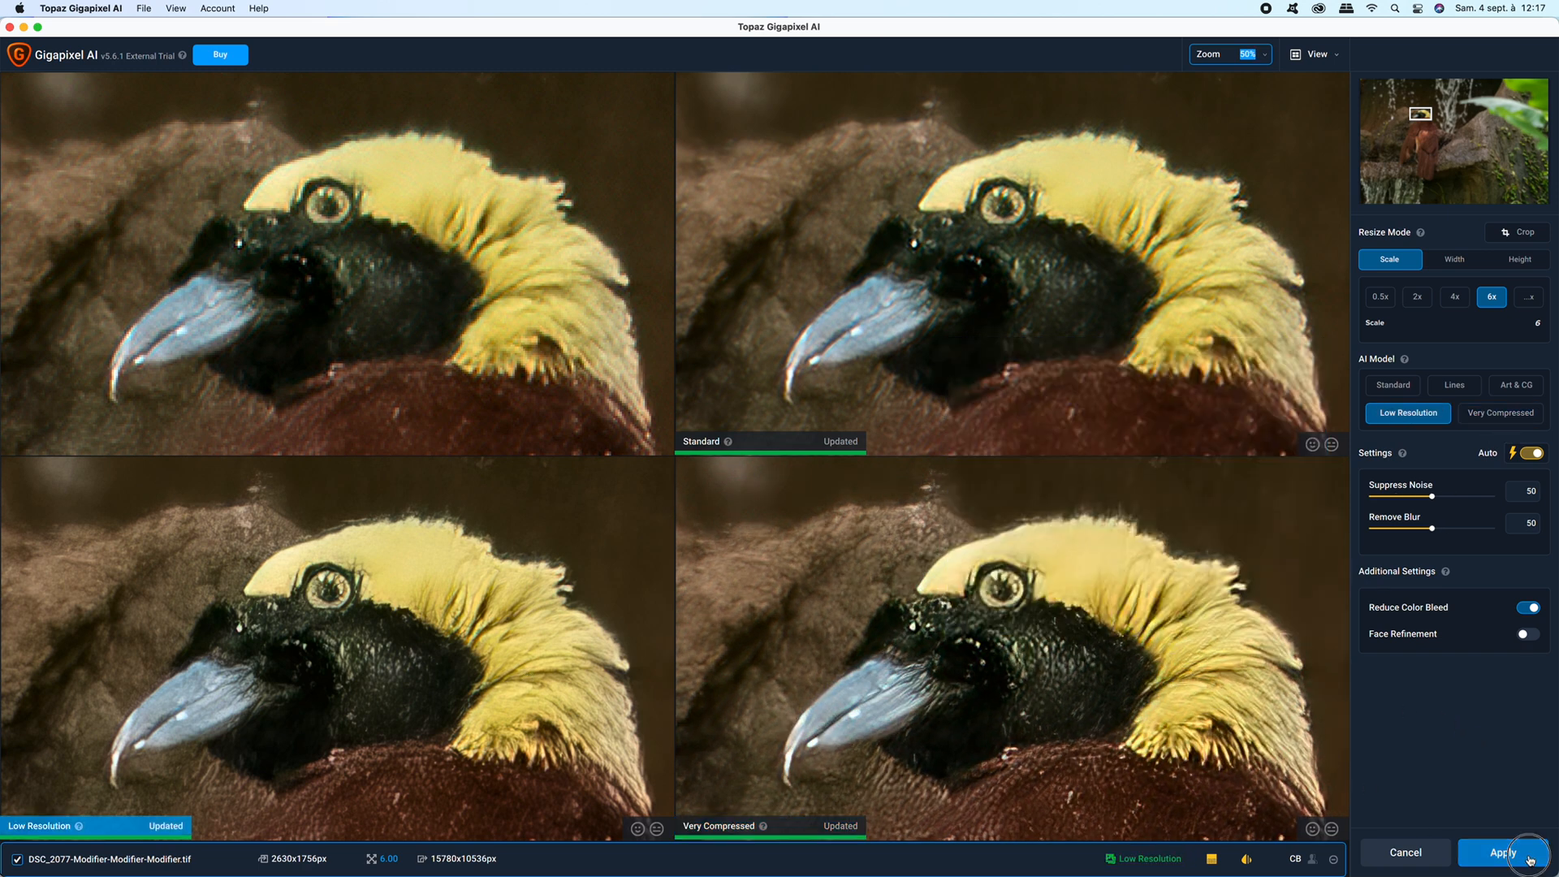
Return to Lightroom Classic and compare the DSC_2077.NEF virtual copy with the enlarged DSC_2077-Modifier-Modifier-Modifier.tif
{"action": "left_click", "coordinate": [885, 505]}
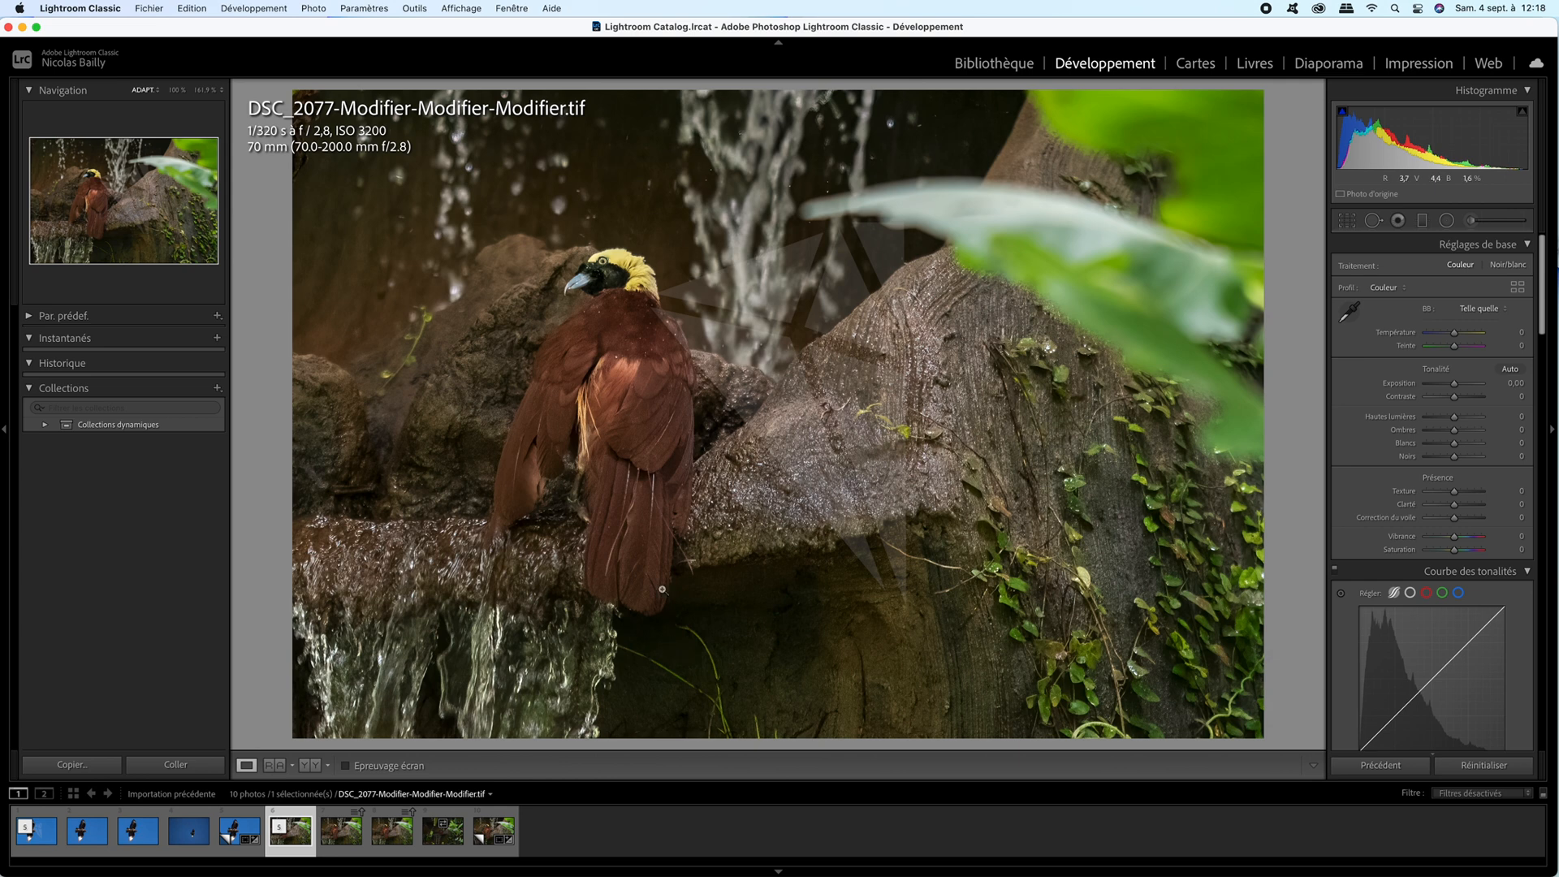
{"action": "left_click", "coordinate": [503, 816]}
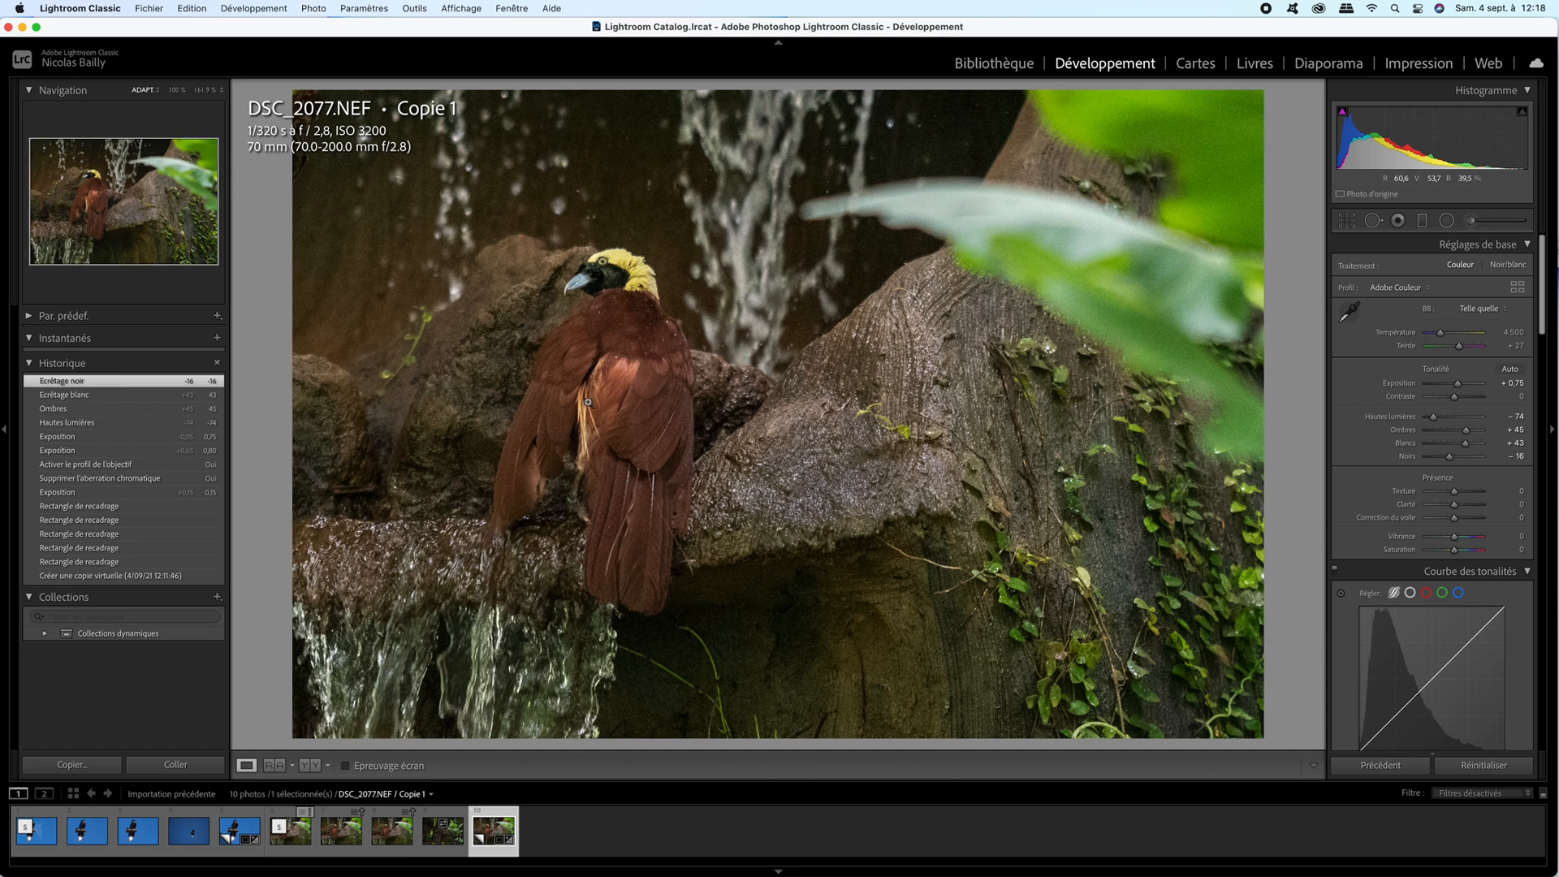
{"action": "left_click", "coordinate": [289, 815]}
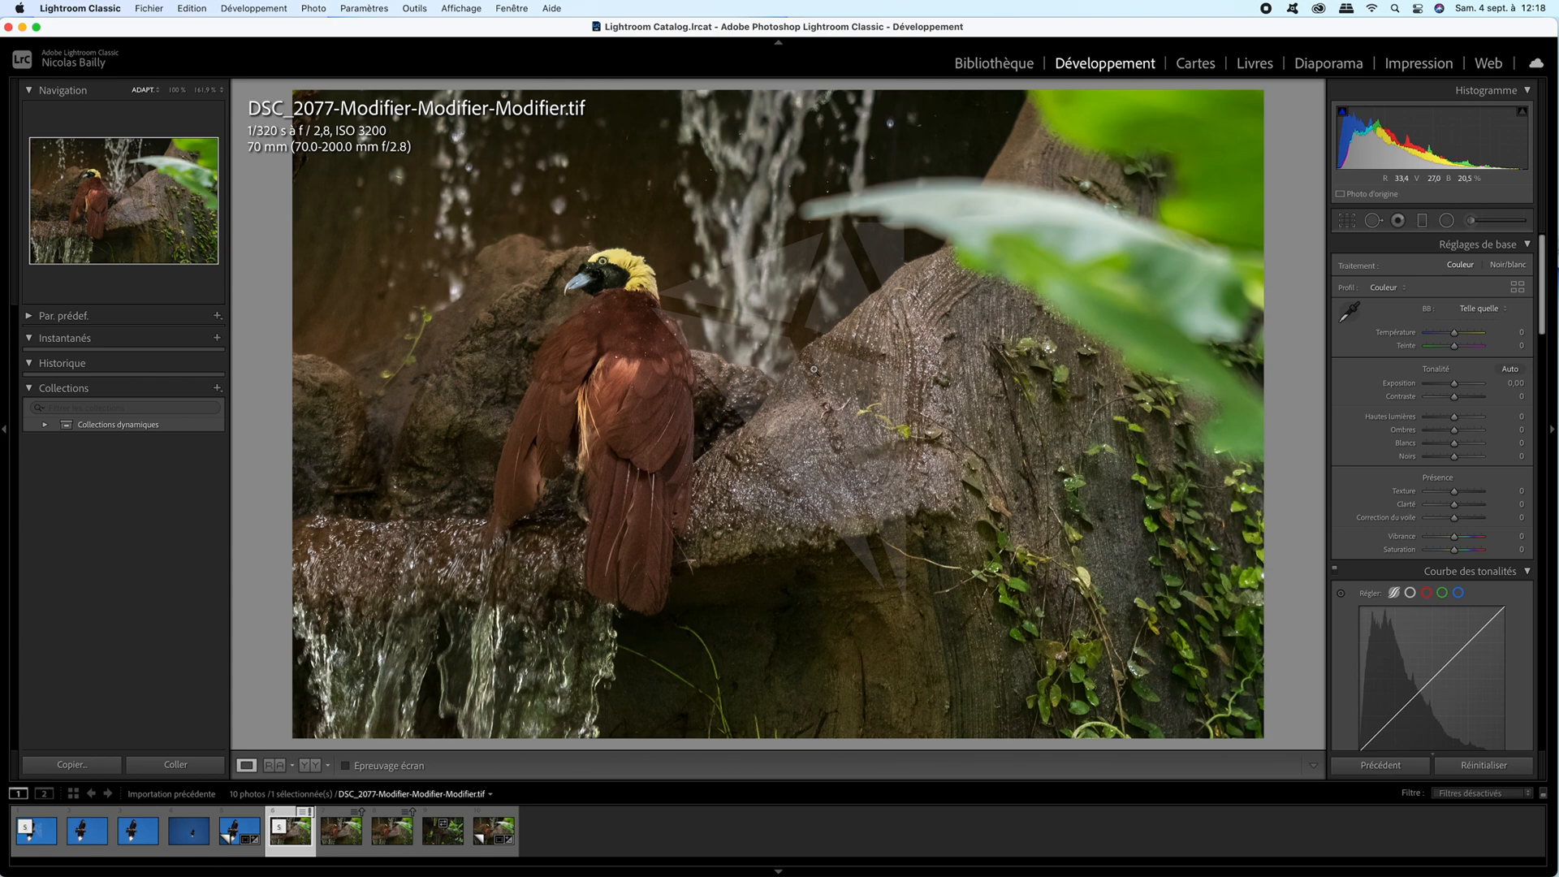
Inspect the bird's eye, beak and head plumage close up in the enlarged TIFF, and return to the whole photo
{"action": "left_click", "coordinate": [622, 285]}
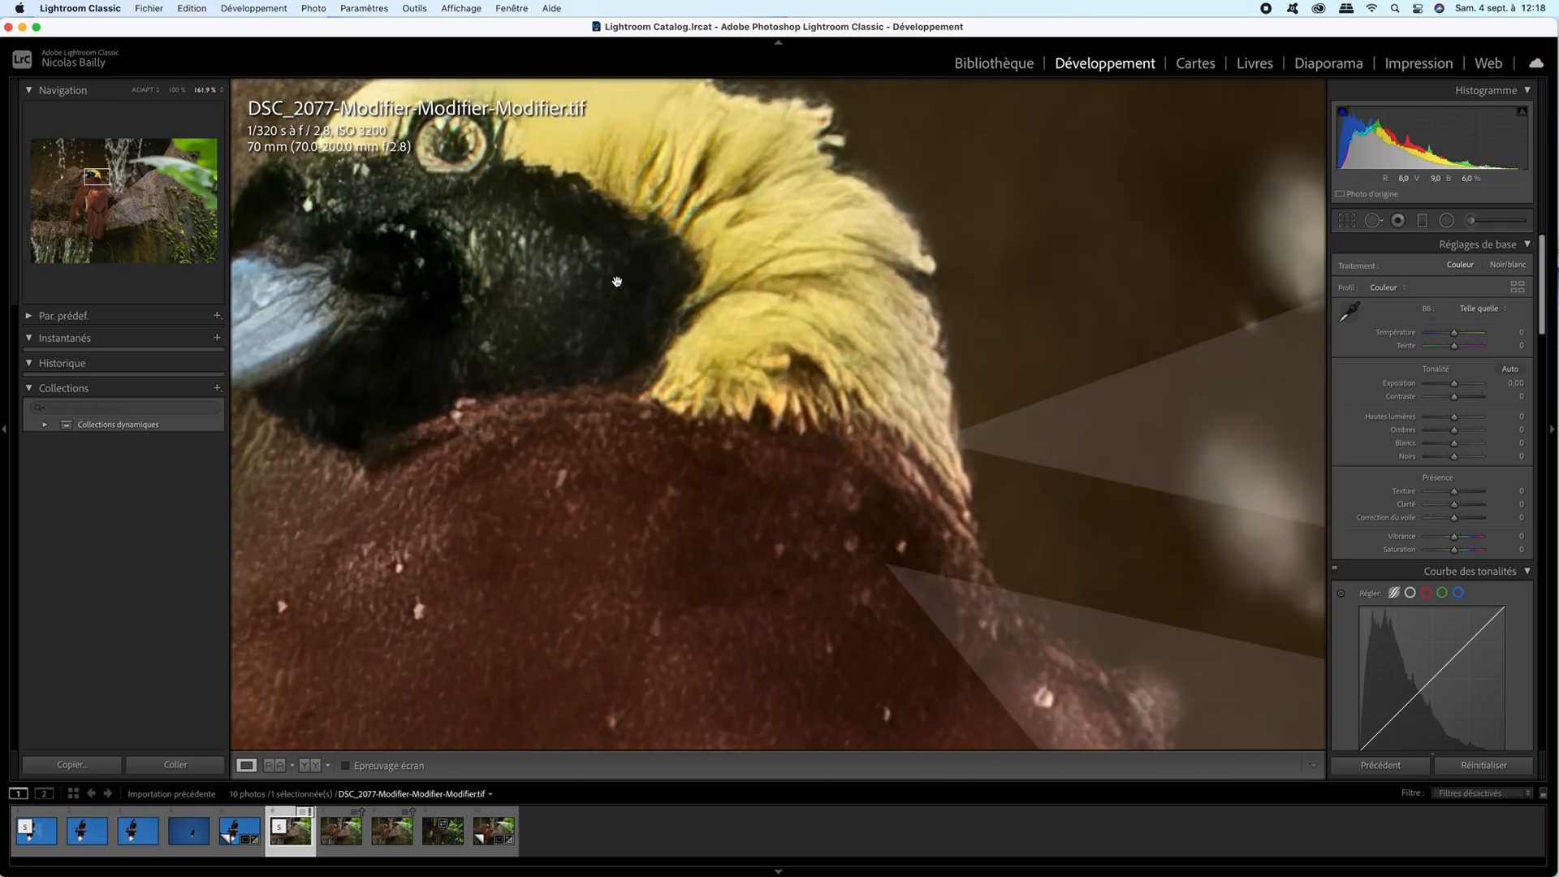
{"action": "left_click", "coordinate": [623, 294]}
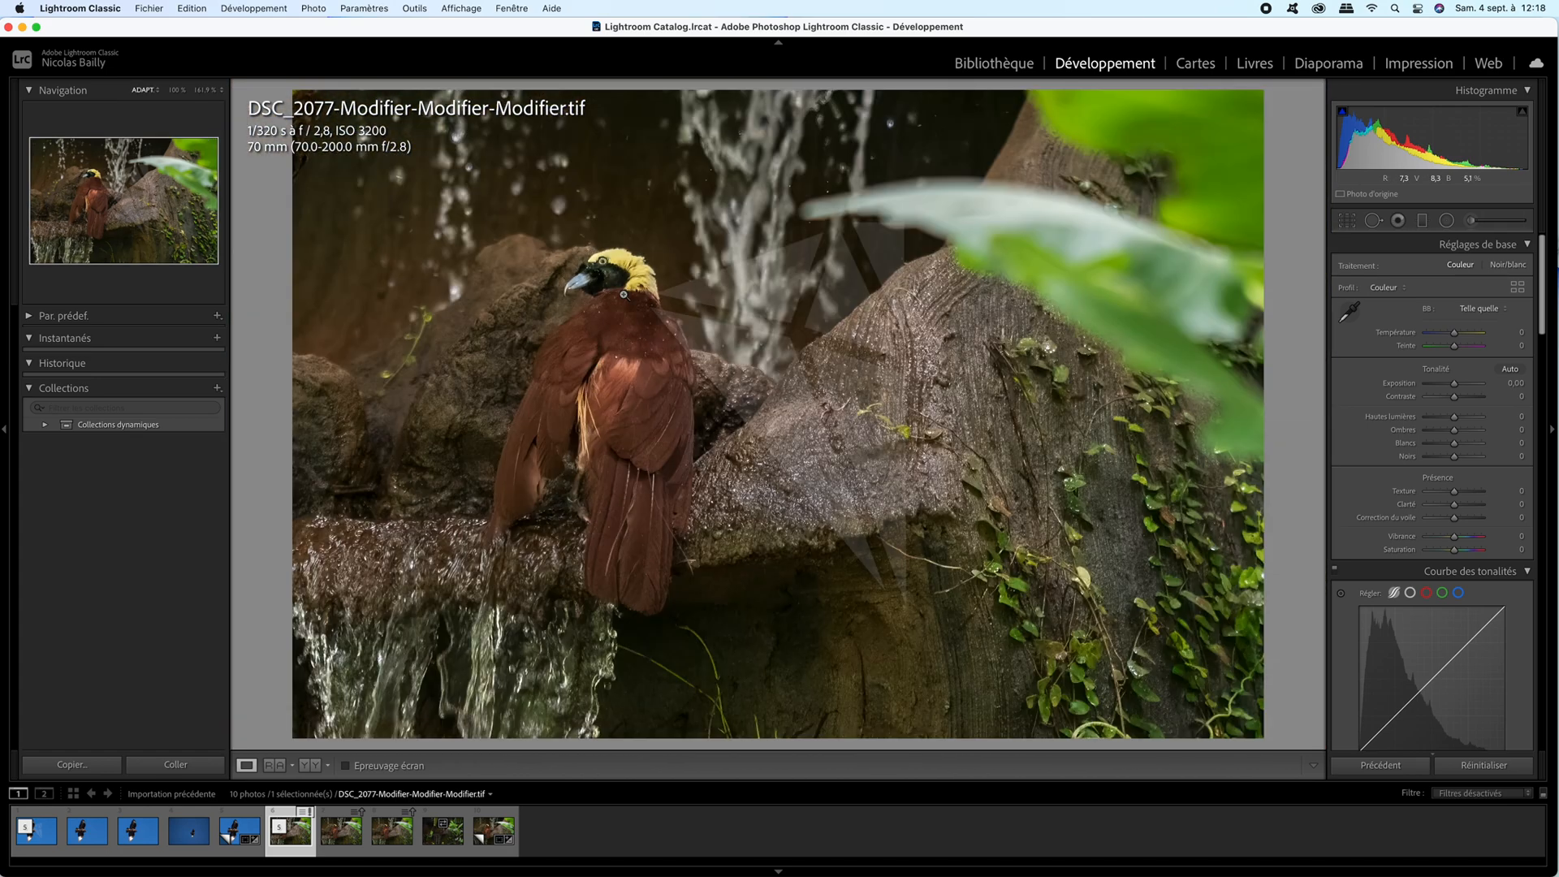
{"action": "left_click", "coordinate": [623, 293]}
{"action": "left_click", "coordinate": [622, 293]}
{"action": "left_click", "coordinate": [605, 268]}
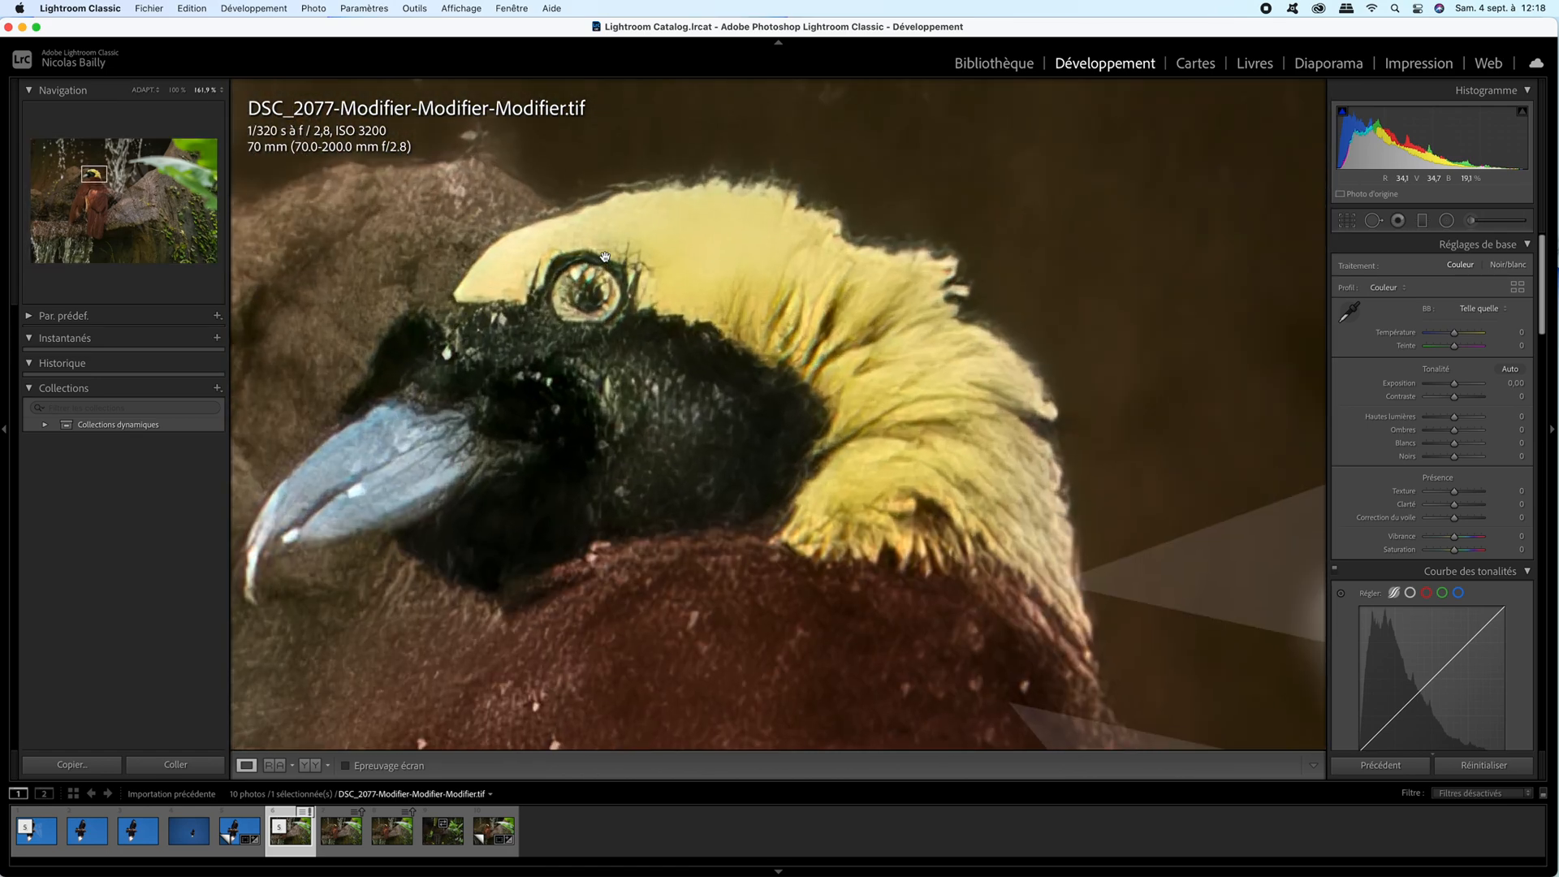
{"action": "left_click_drag", "start_coordinate": [603, 275], "coordinate": [666, 252]}
{"action": "left_click", "coordinate": [634, 289]}
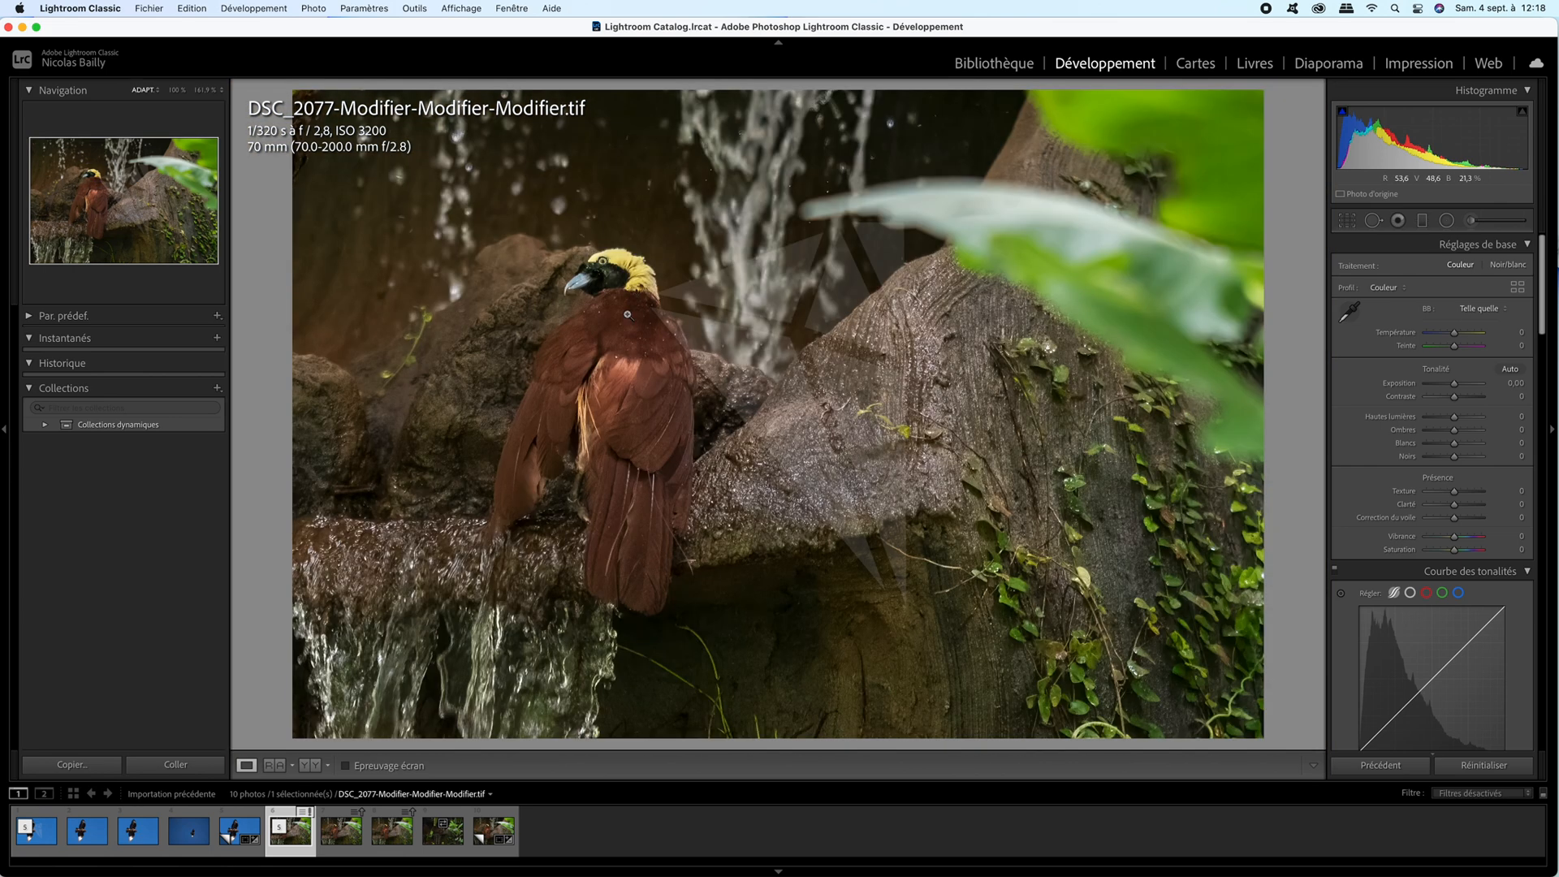